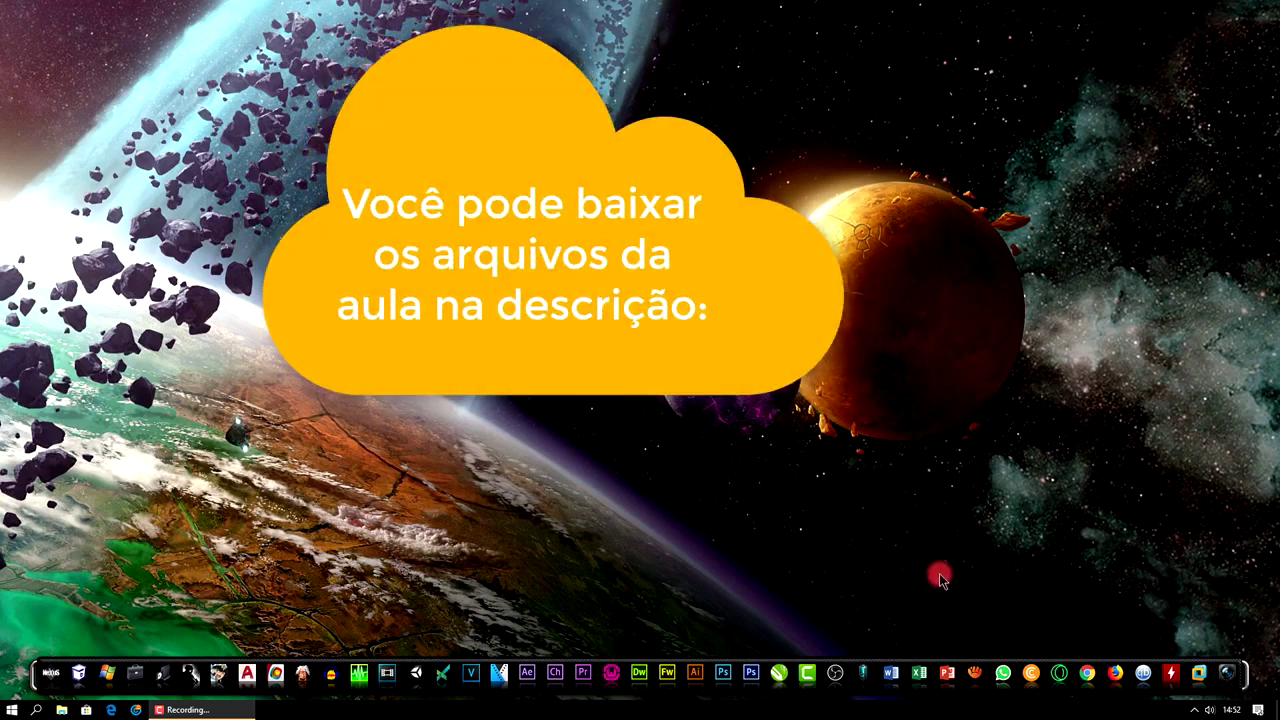
Launch Excel, maximize the start window and create a blank workbook.
click(919, 672)
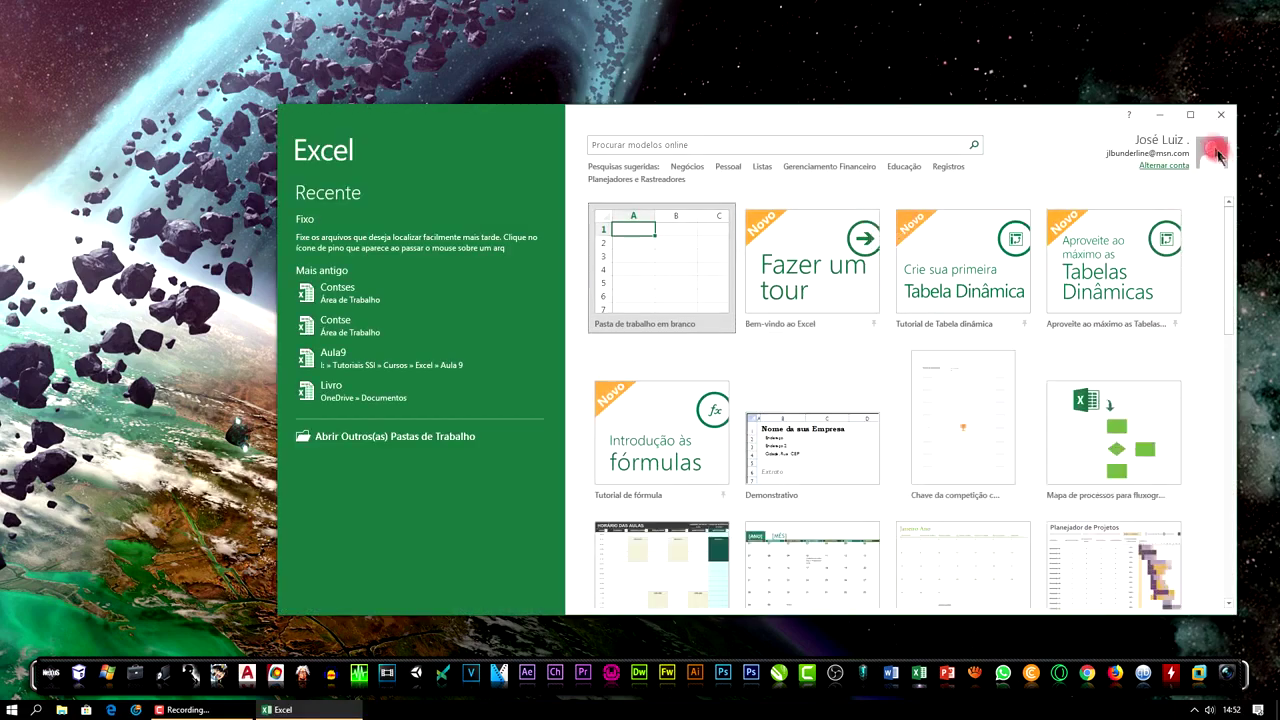
click(1190, 114)
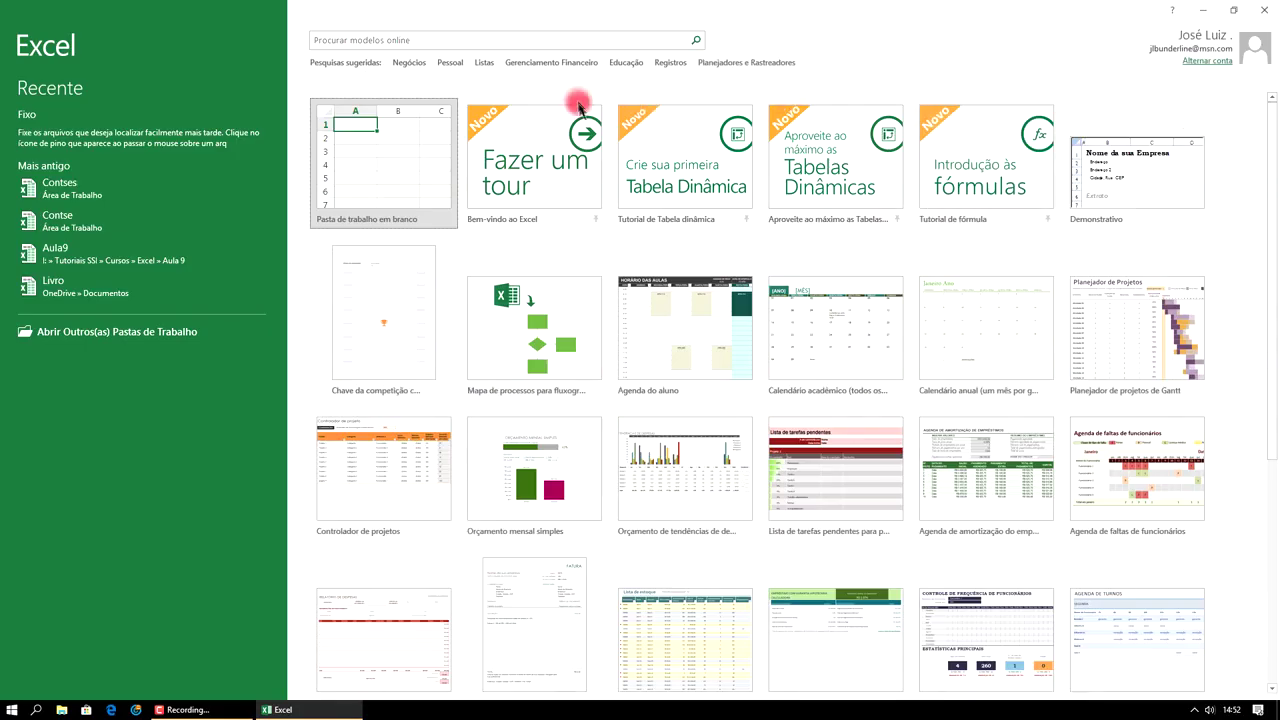
click(374, 150)
Start a blank workbook, add a second sheet and zoom in on it.
click(374, 146)
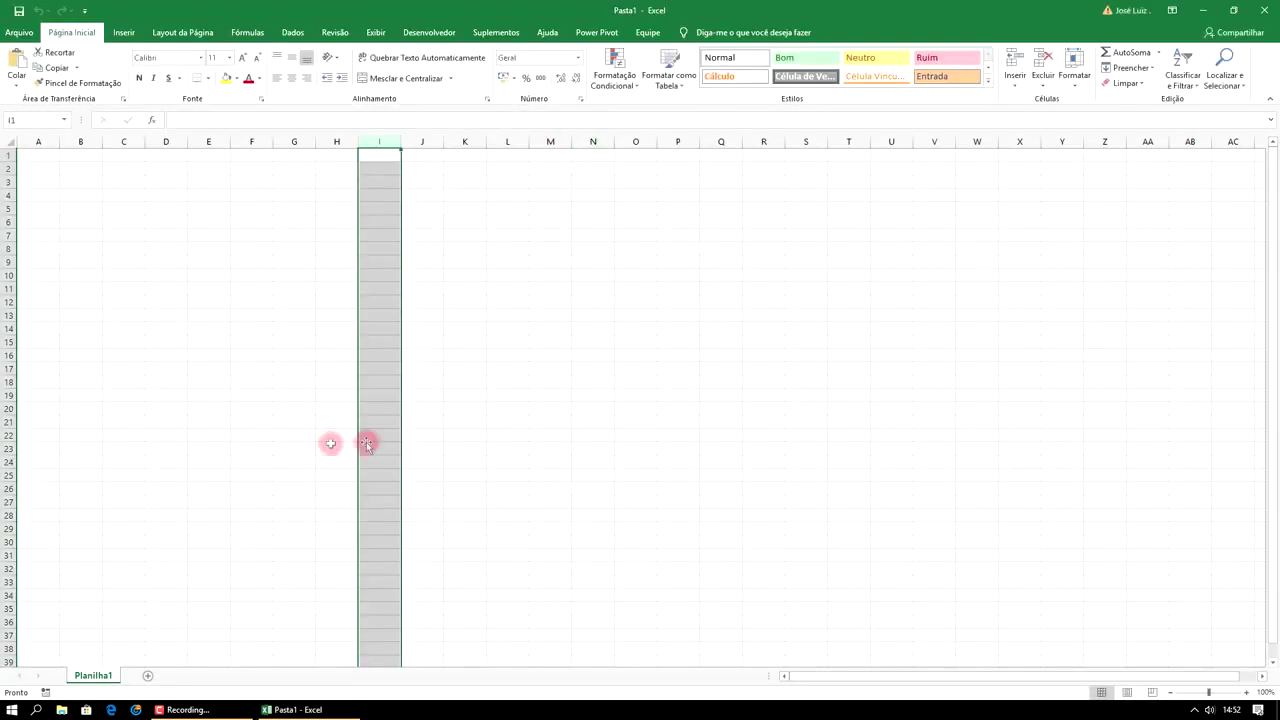
click(146, 678)
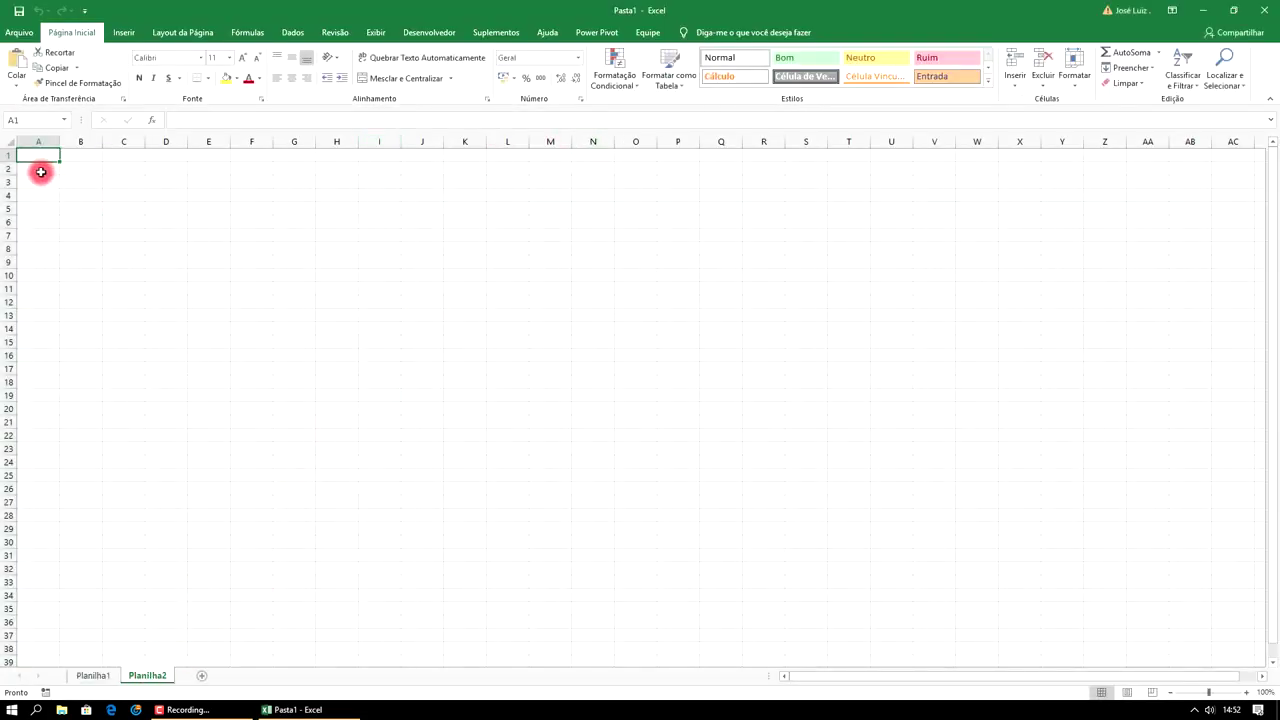
click(1246, 697)
triple_click(1246, 697)
double_click(1247, 697)
double_click(1248, 697)
double_click(1247, 694)
double_click(1247, 694)
double_click(1247, 694)
triple_click(1247, 694)
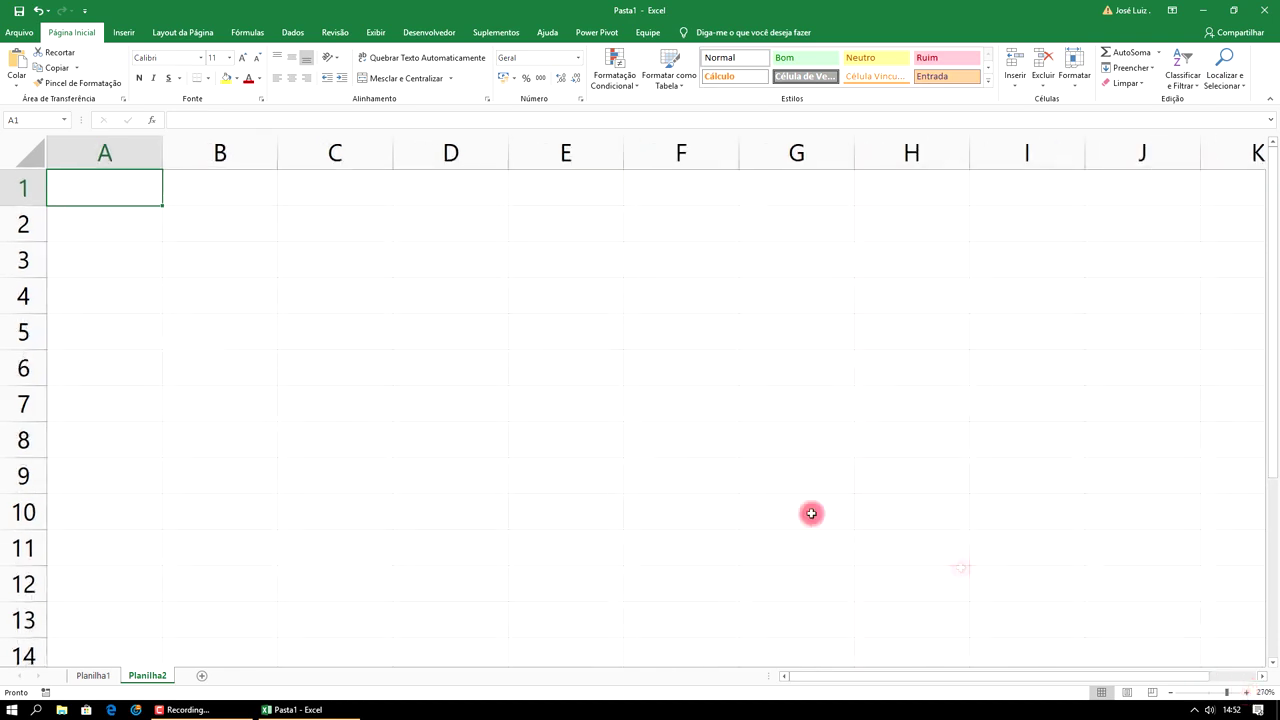
Enter the labels Nome:, Fone: and Endereço: in cells A2, B2 and C2.
click(99, 223)
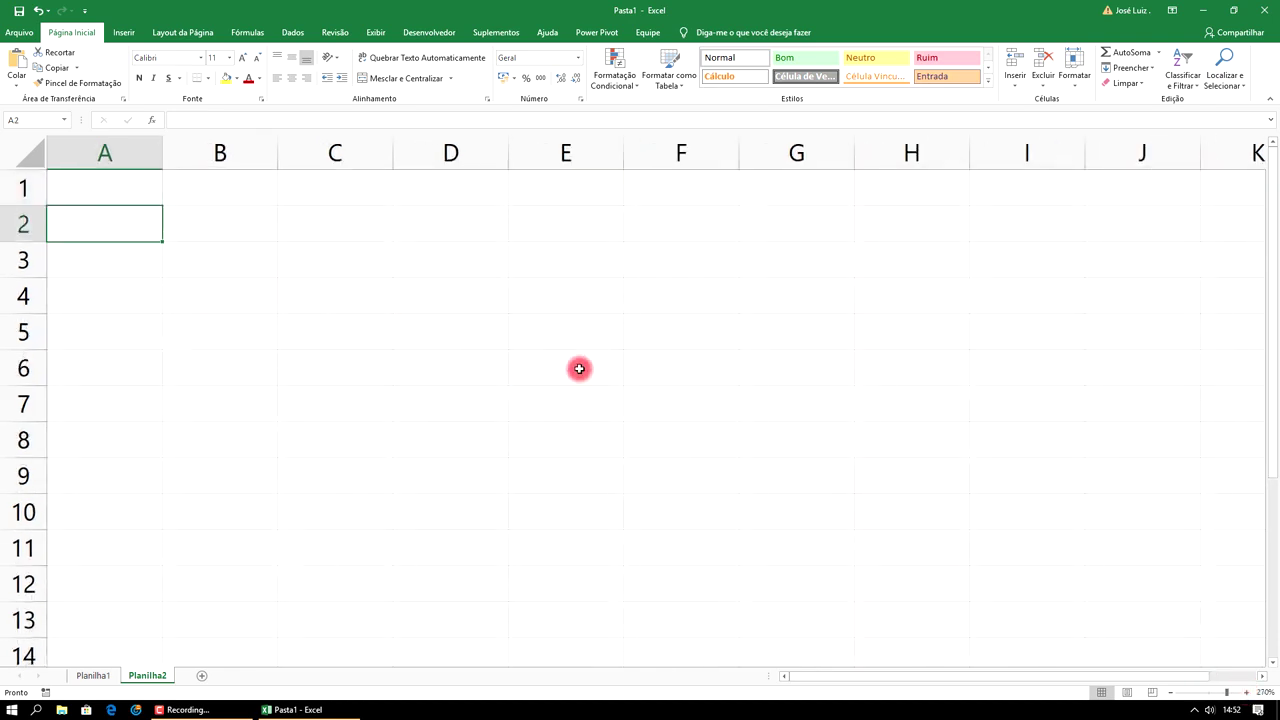
text(Nome:)
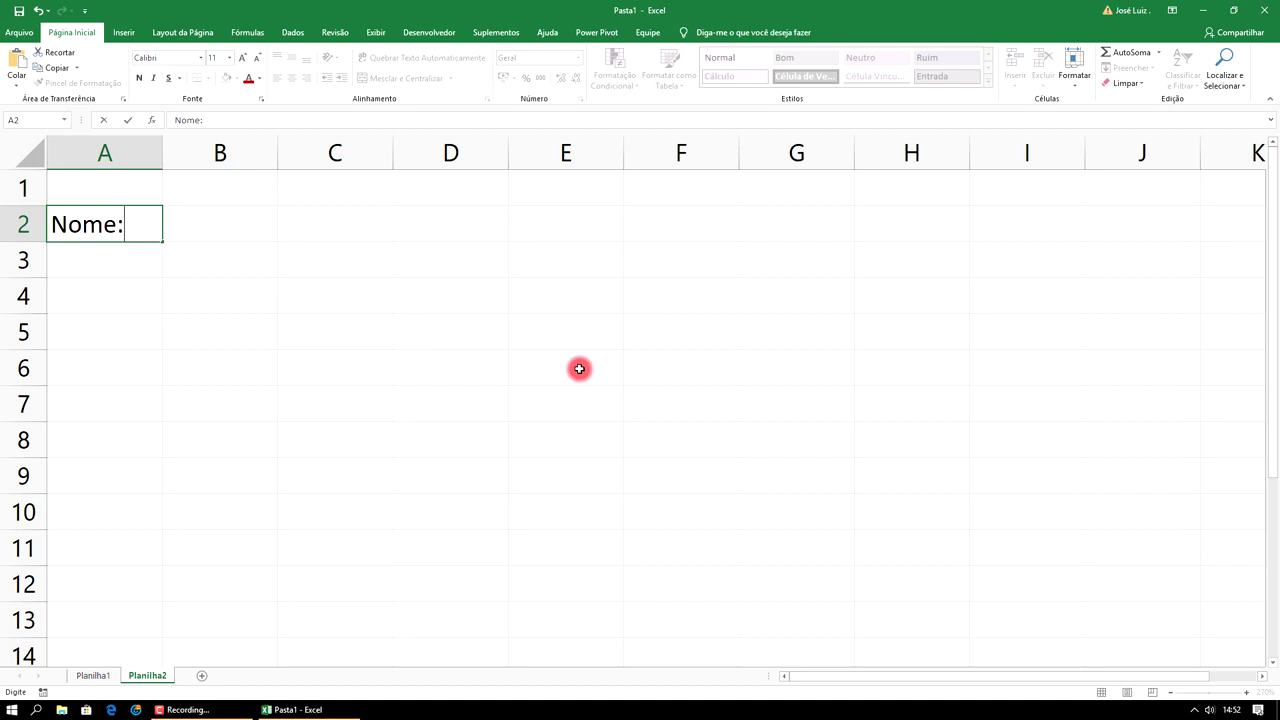
key(Tab)
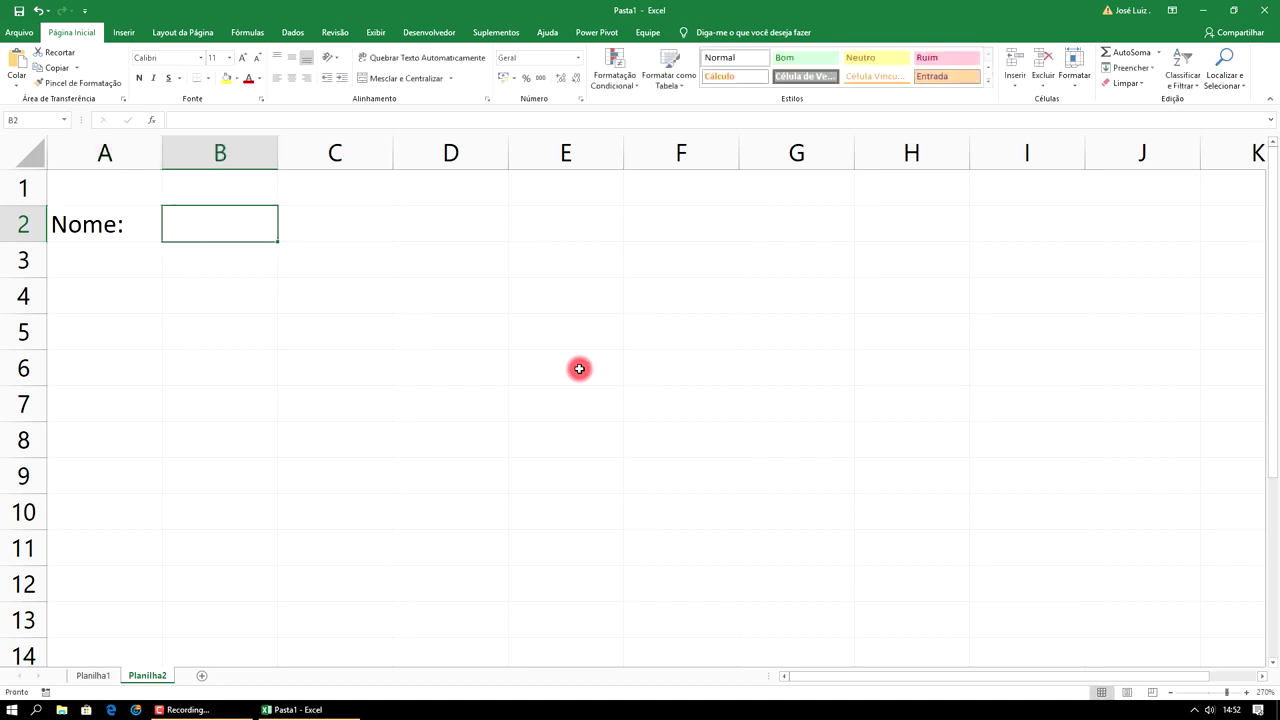
text(Fone:)
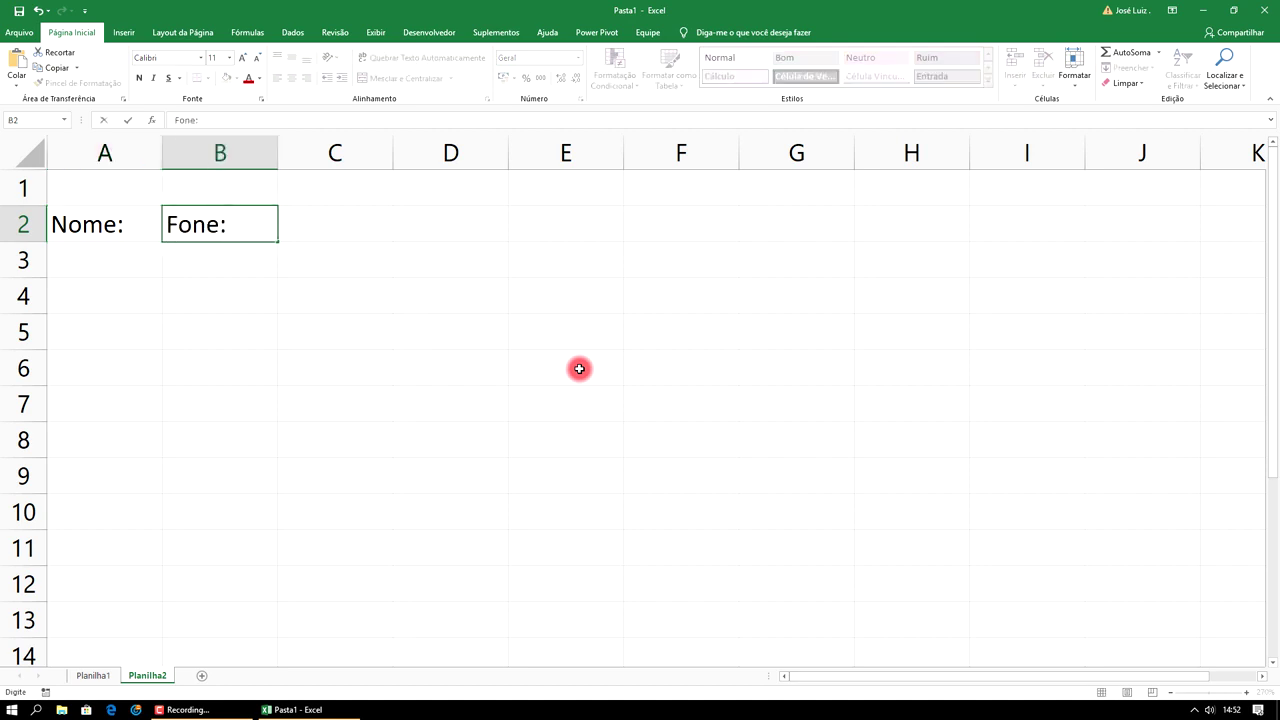
key(Tab)
text(E)
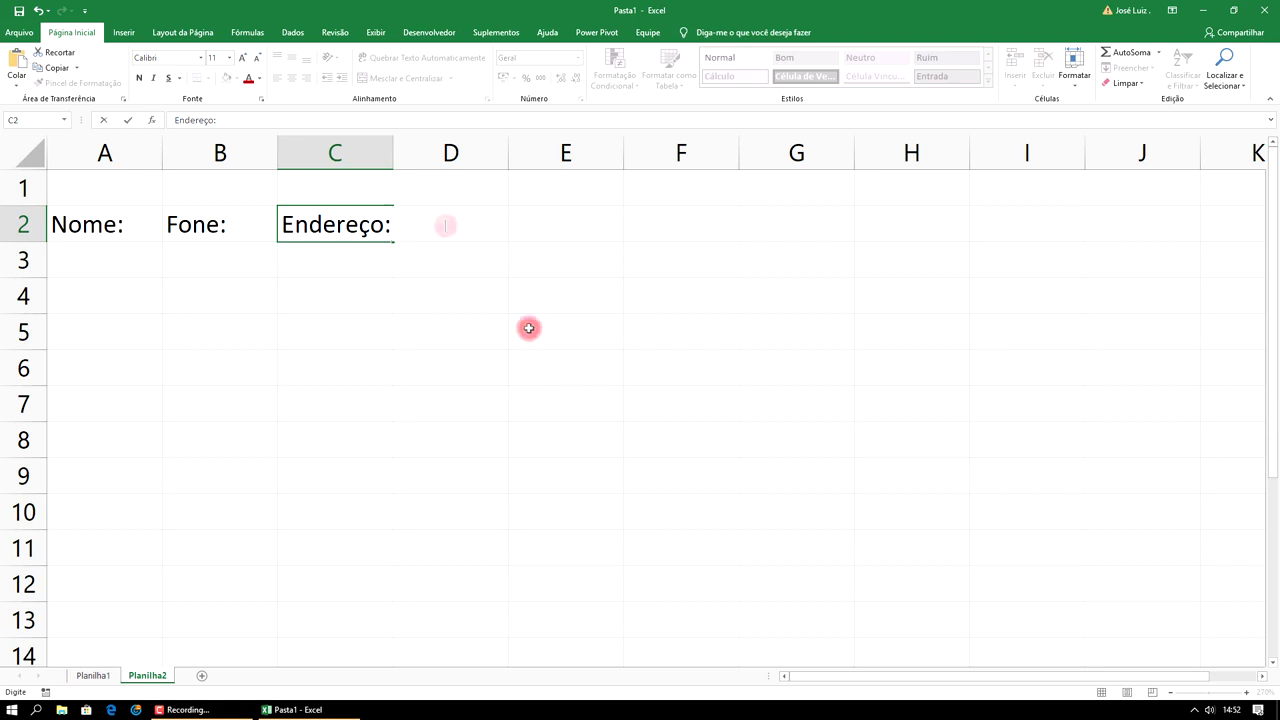
Widen column C and add the merged, centred title Cadastro Clientes across A1:C1.
click(393, 153)
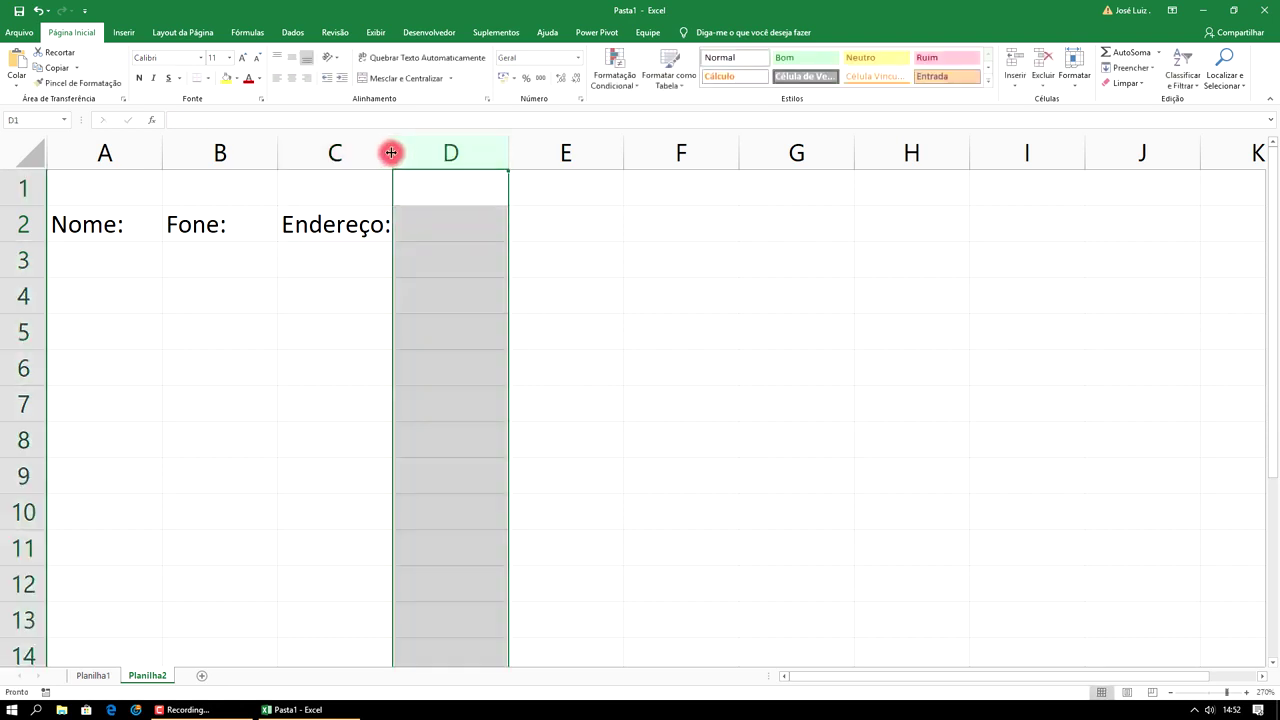
drag(392, 153, 400, 153)
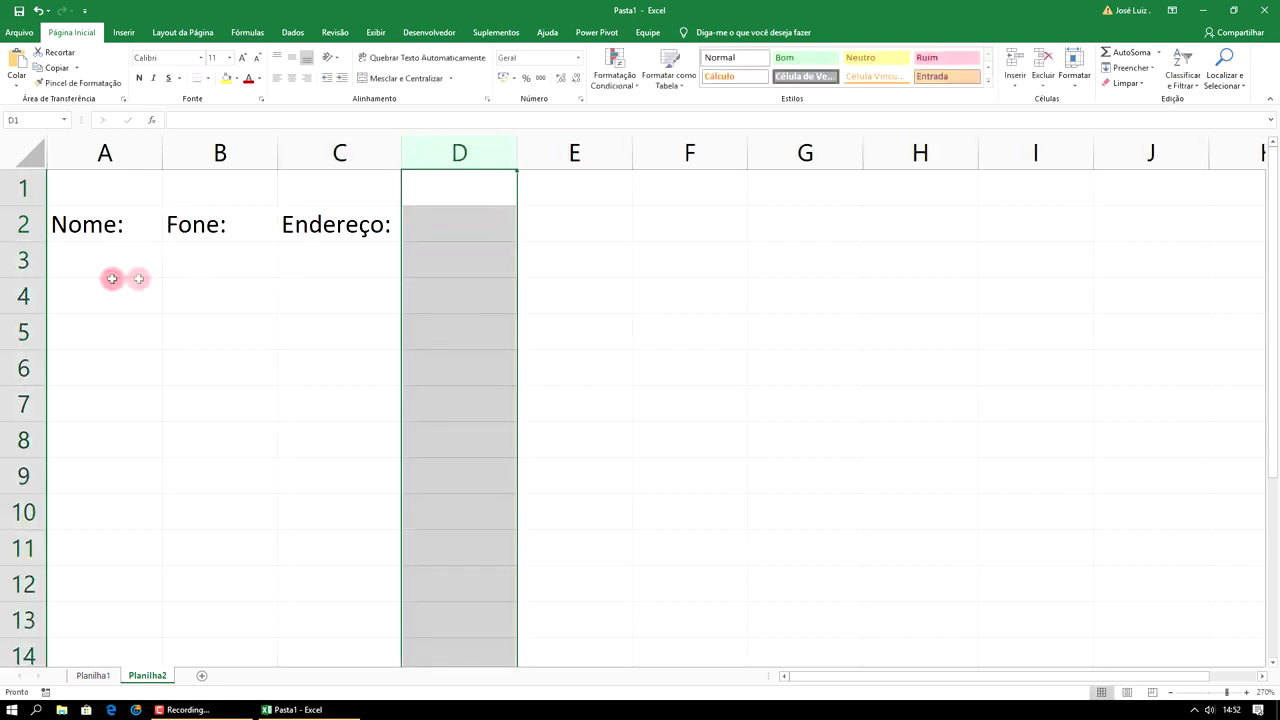
drag(102, 191, 320, 191)
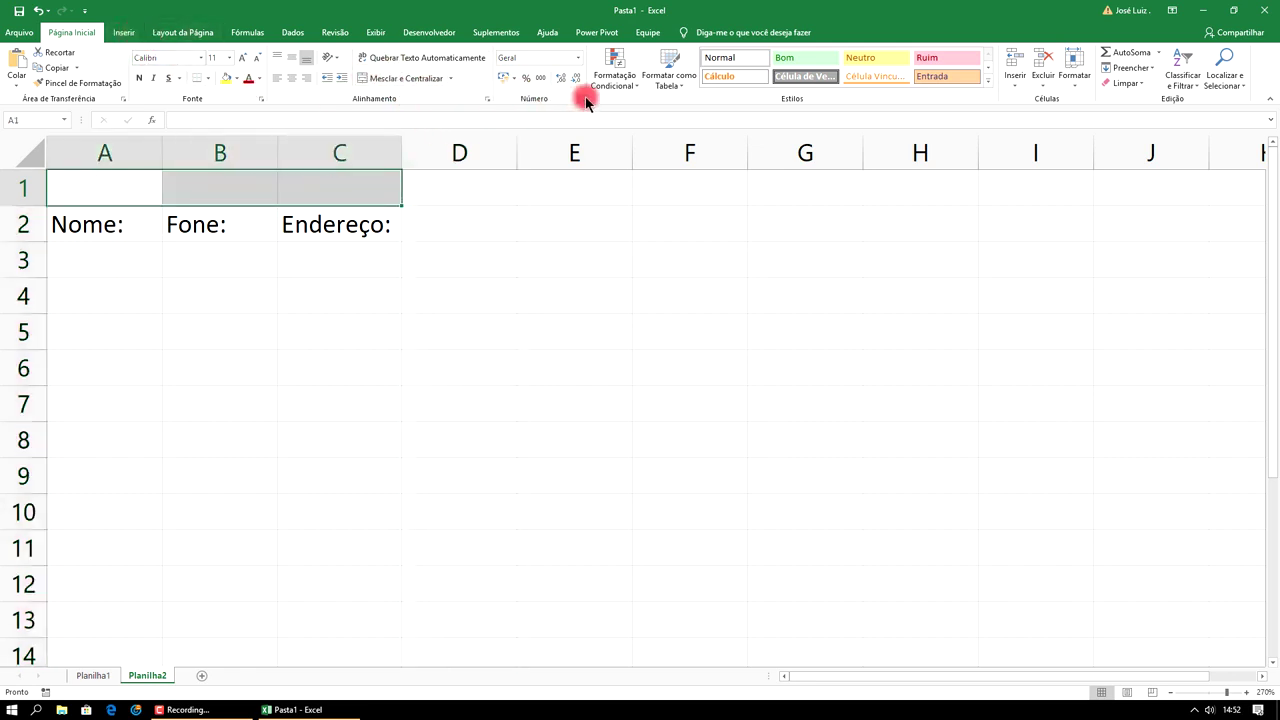
click(400, 78)
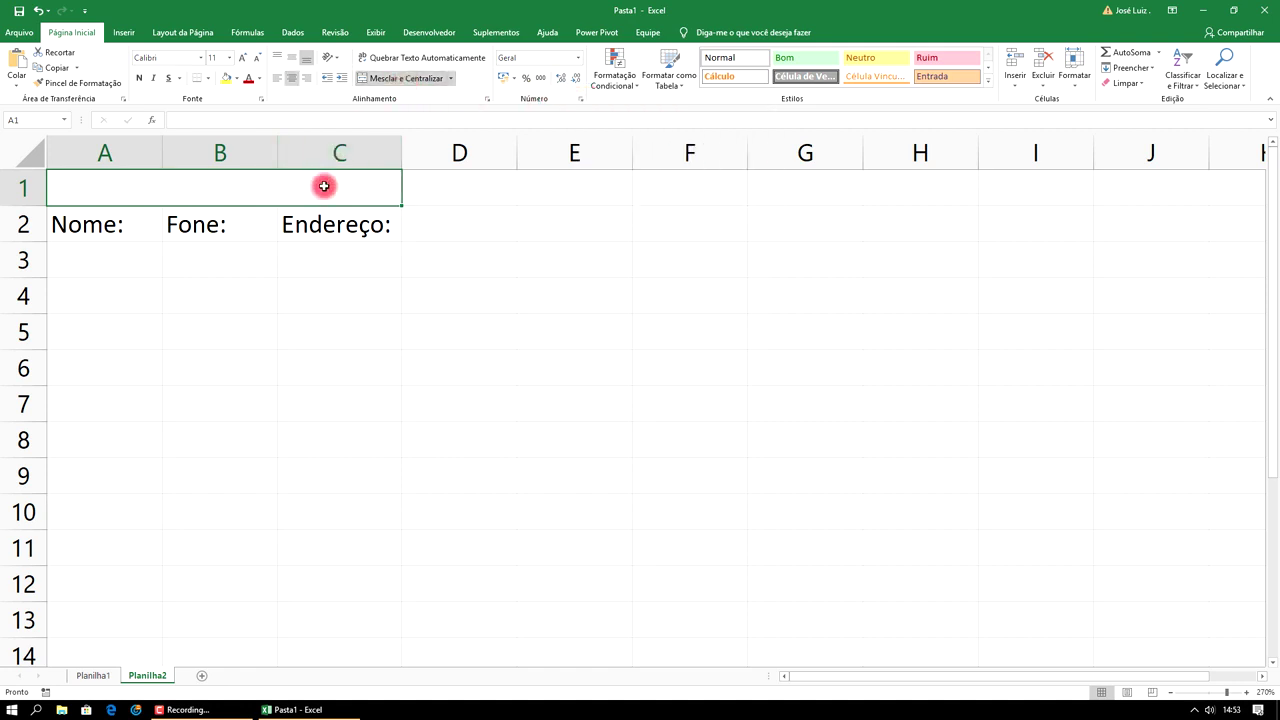
text(Cadastro)
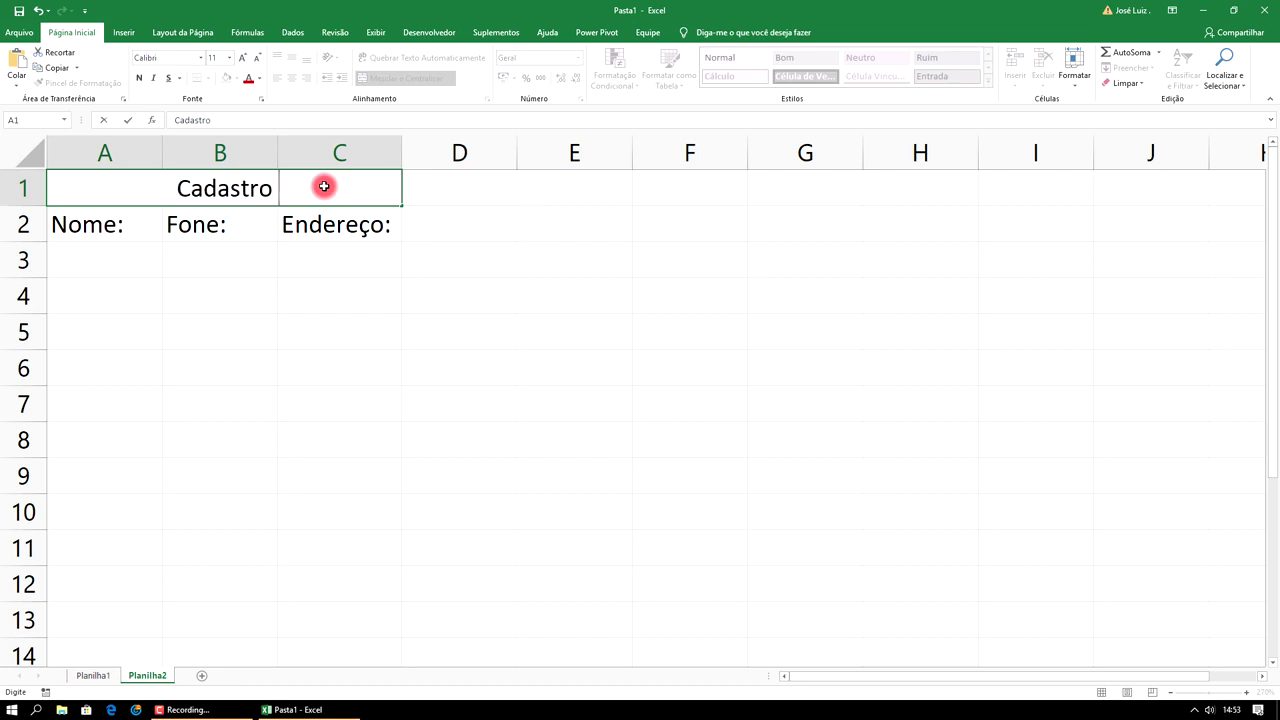
text( Clientes)
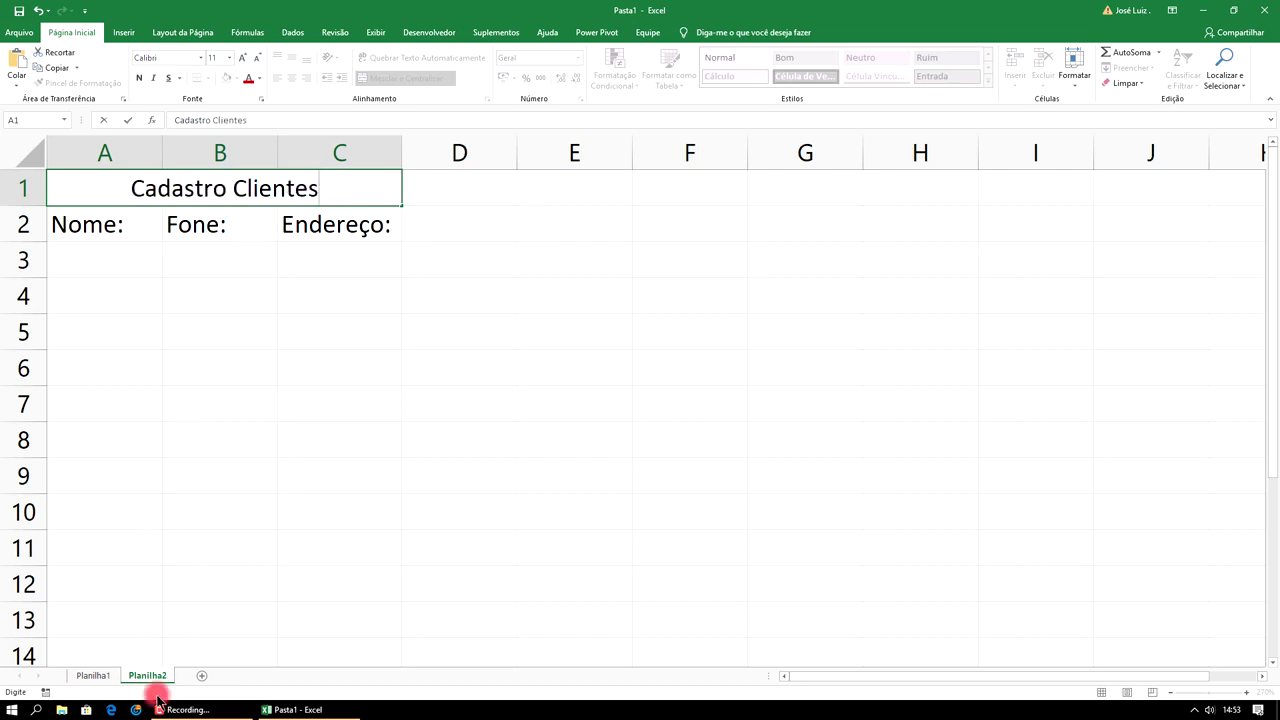
right_click(147, 677)
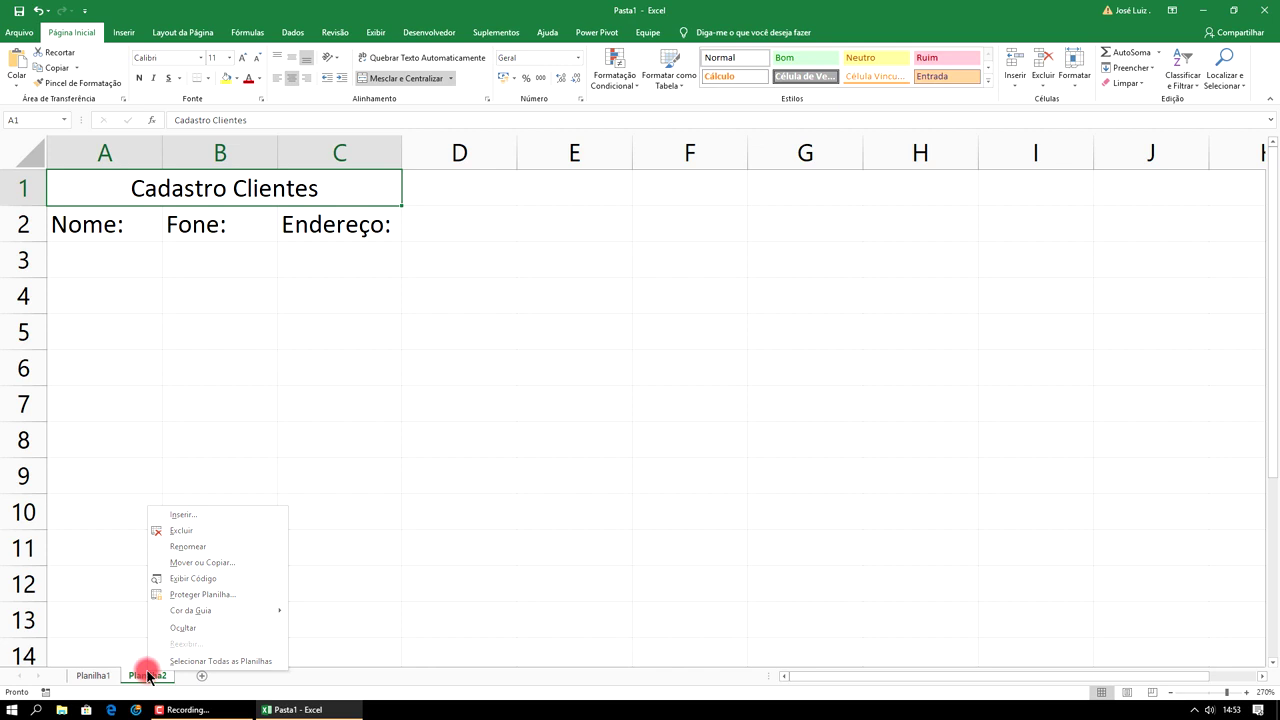
Rename the Planilha2 sheet to Cad_Clientes, then select its header block A1:C2.
click(186, 546)
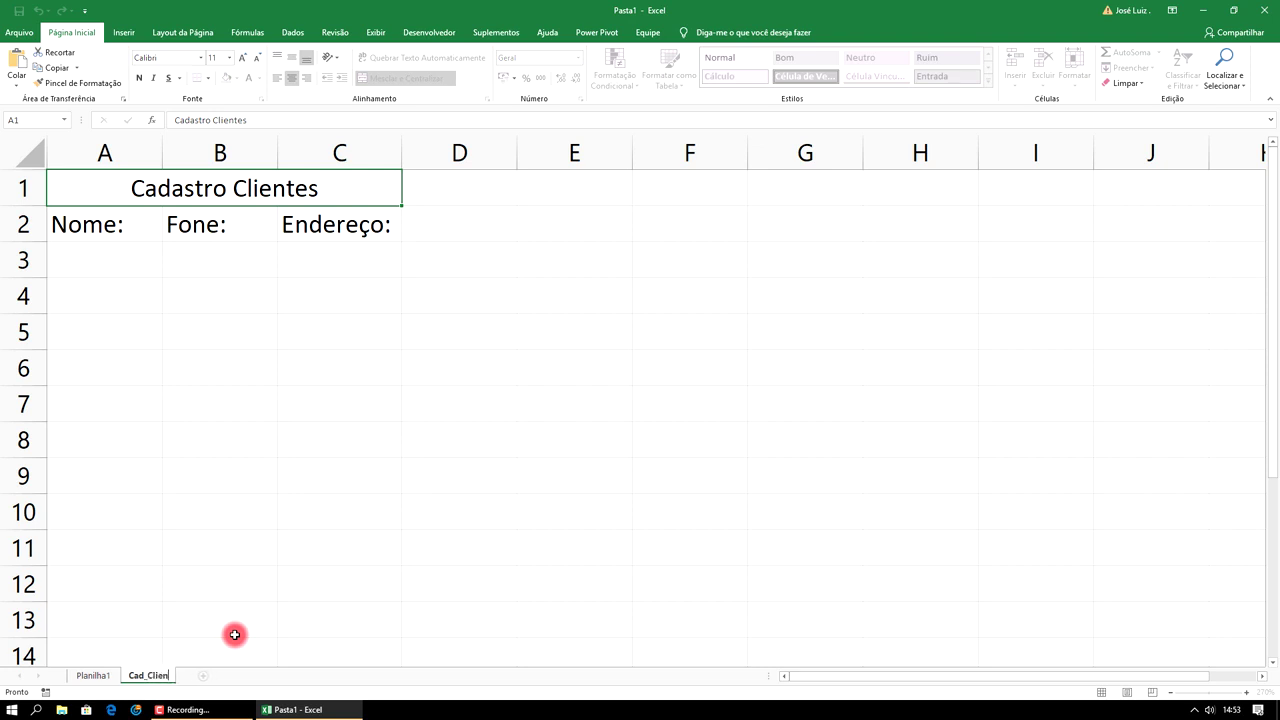
click(195, 573)
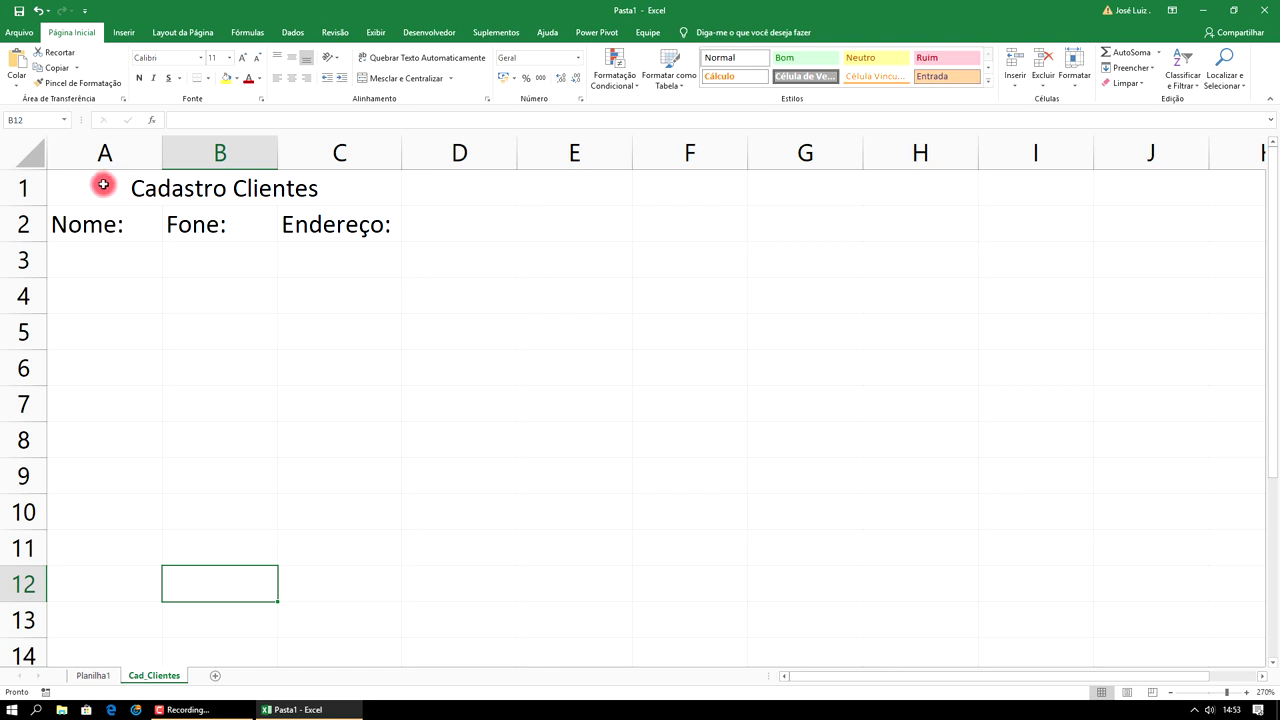
drag(103, 184, 317, 226)
key(ctrl+c)
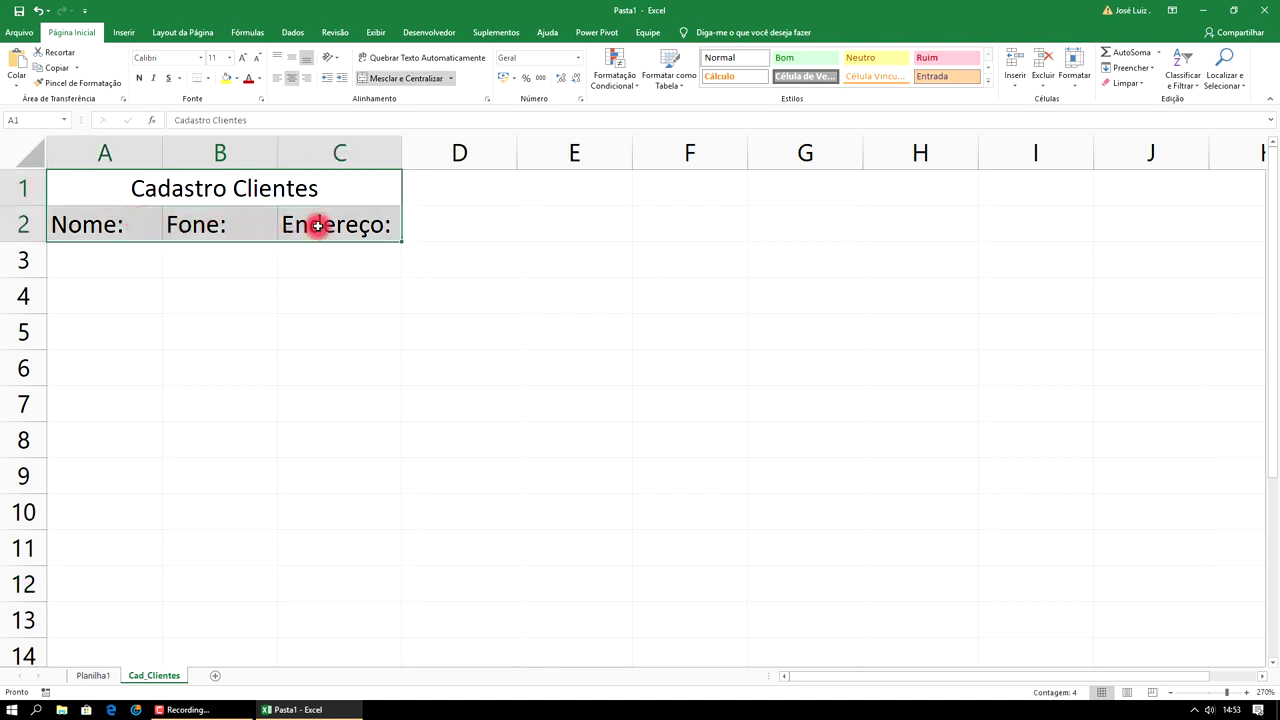
Copy the A1:C2 header block and paste it onto a new third sheet.
right_click(317, 226)
click(368, 255)
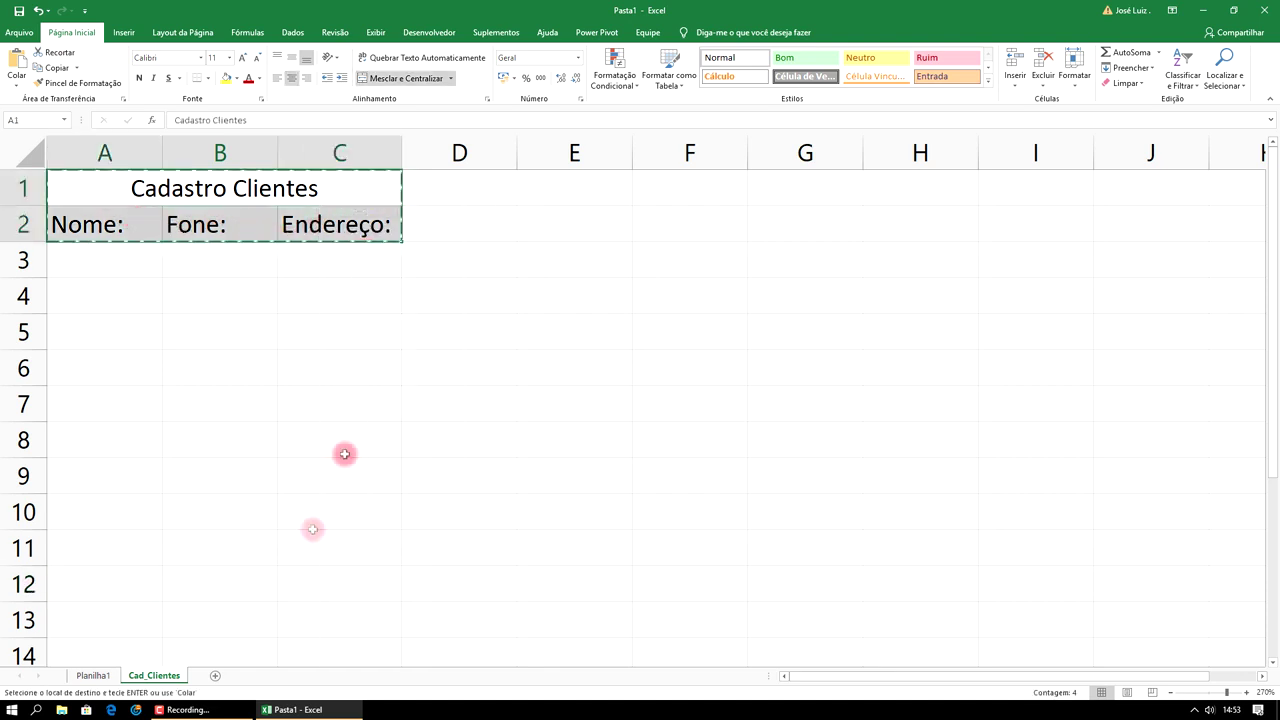
click(221, 676)
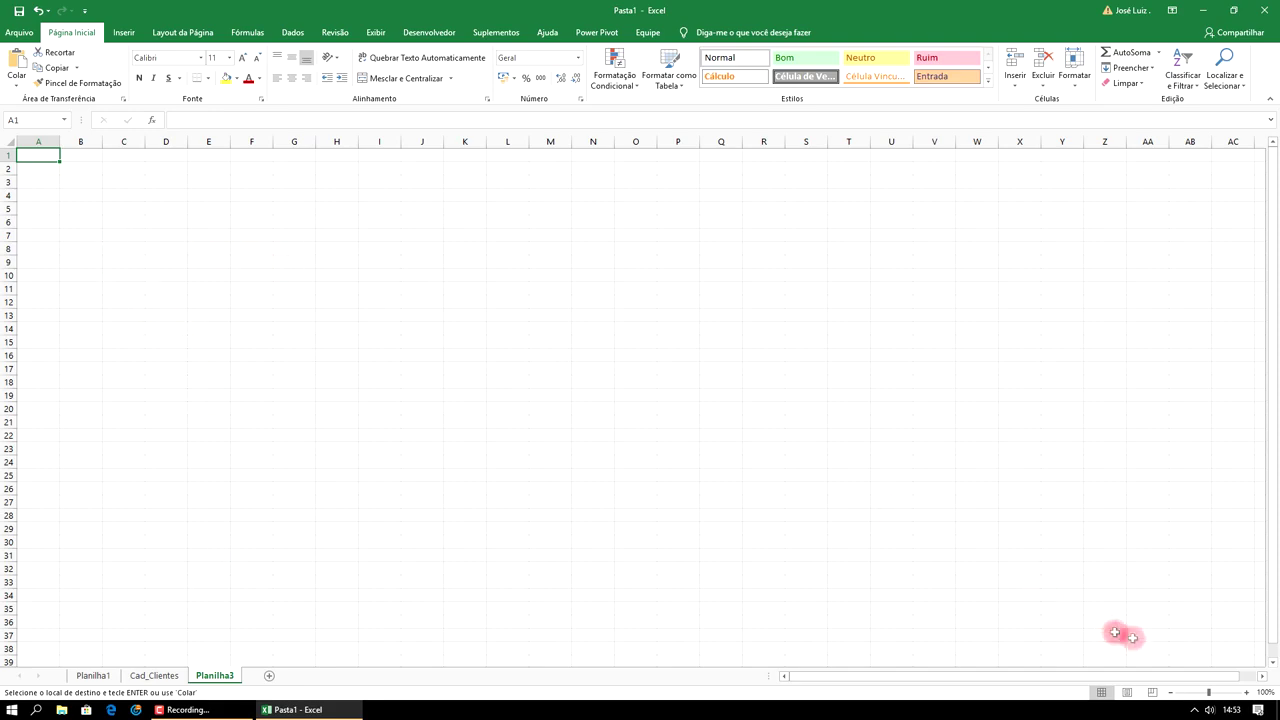
click(1249, 693)
click(1249, 693)
click(1249, 693)
click(1249, 693)
click(1250, 693)
click(1250, 693)
click(1250, 693)
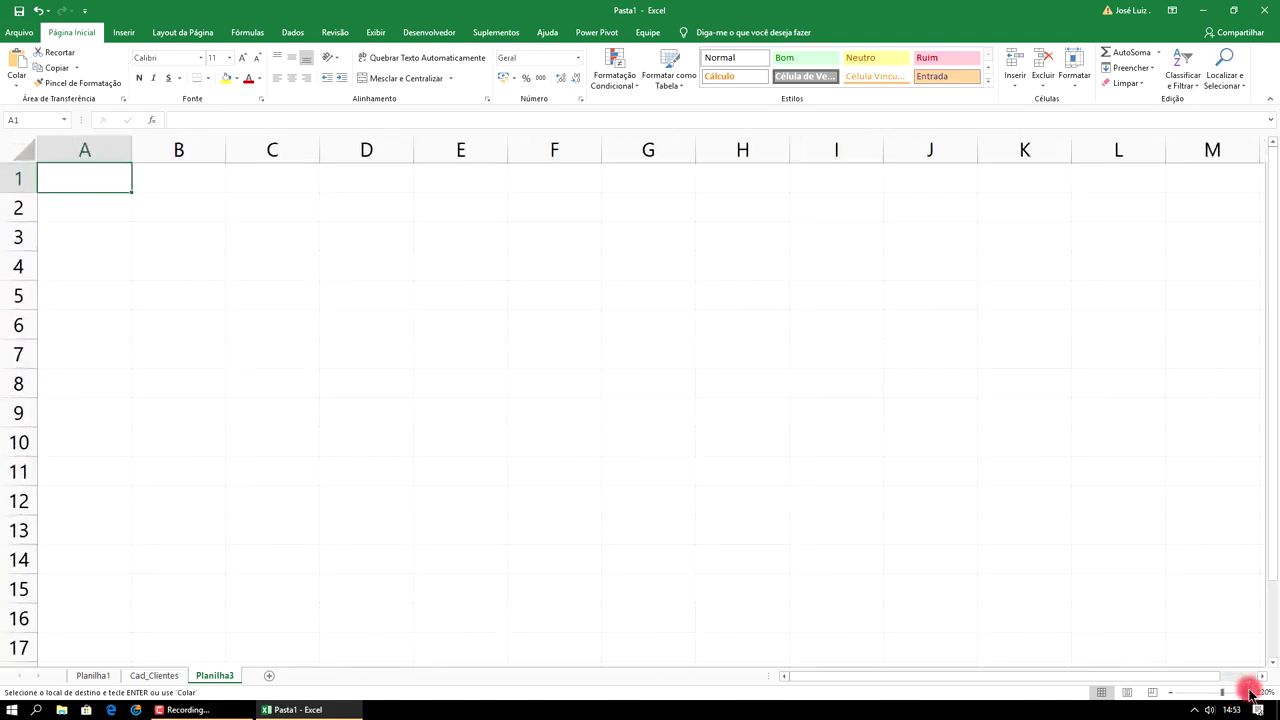
click(1250, 693)
click(1250, 693)
key(ctrl+v)
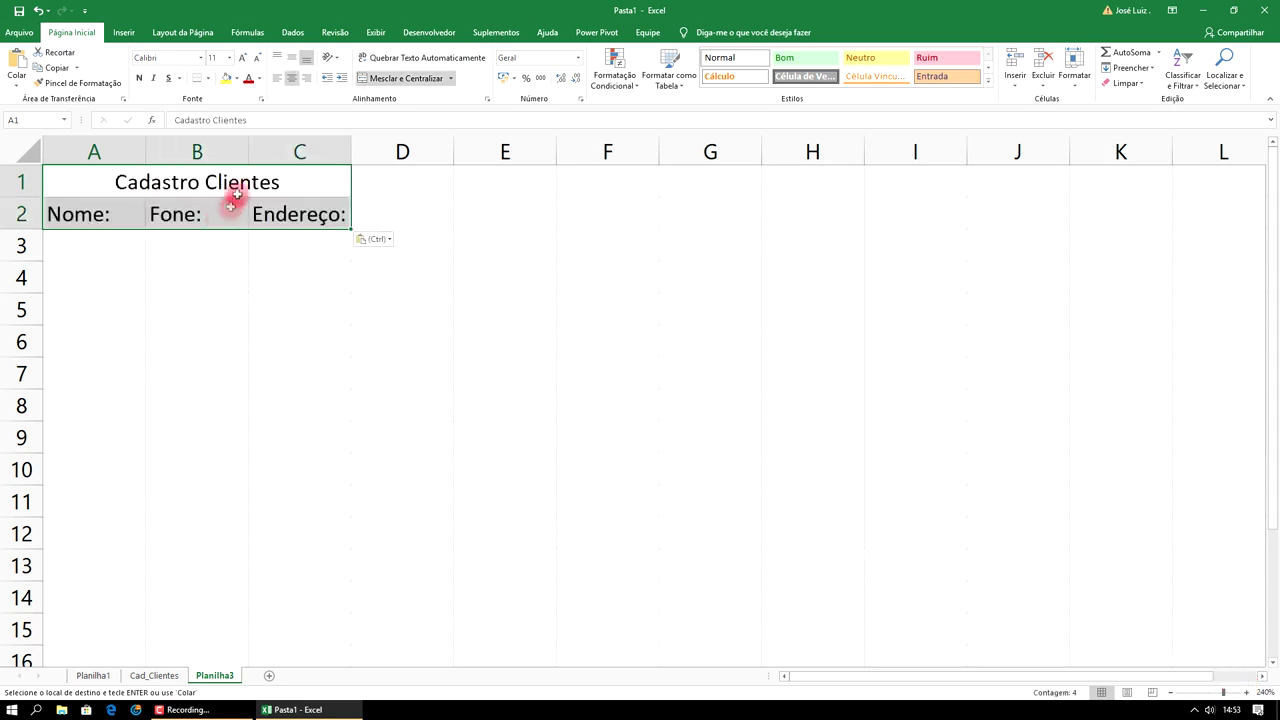
Change the pasted title on the third sheet to Cadastro Funcionários.
click(250, 181)
double_click(294, 182)
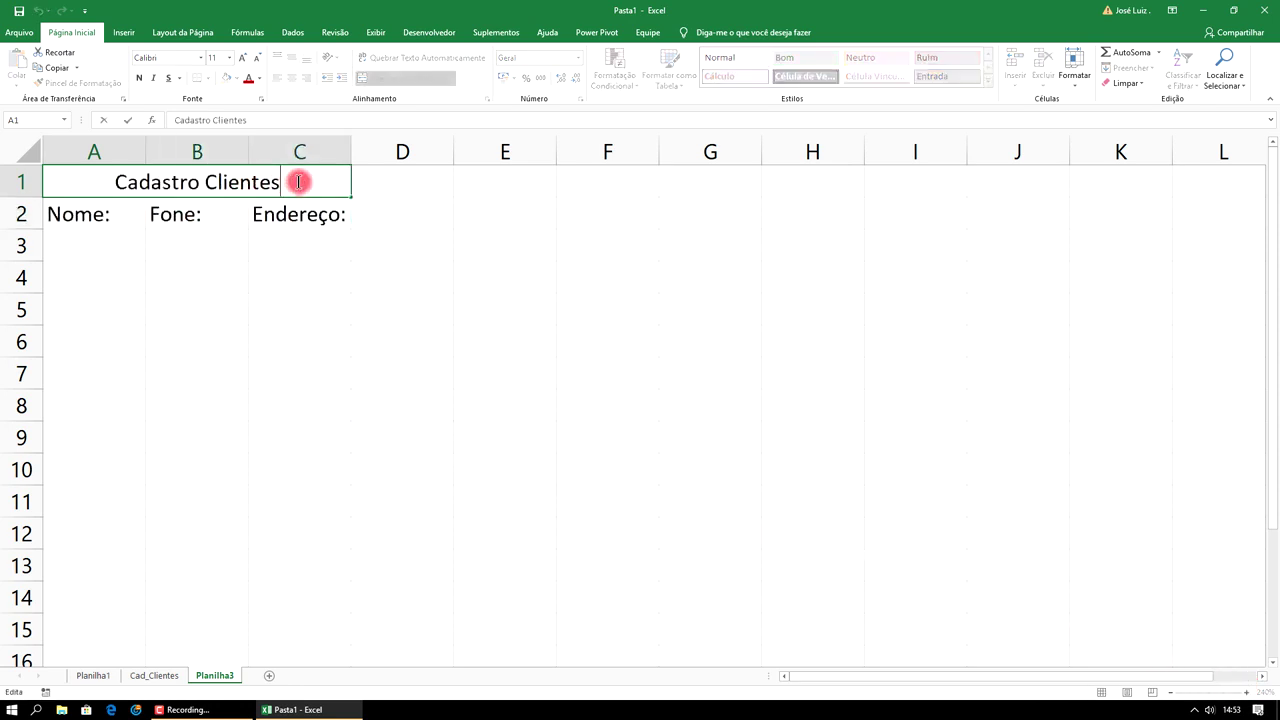
key(BackSpace)
key(BackSpace)
key(BackSpace)
key(BackSpace)
key(BackSpace)
key(BackSpace)
key(BackSpace)
key(BackSpace)
key(BackSpace)
text(Funcionários)
click(302, 247)
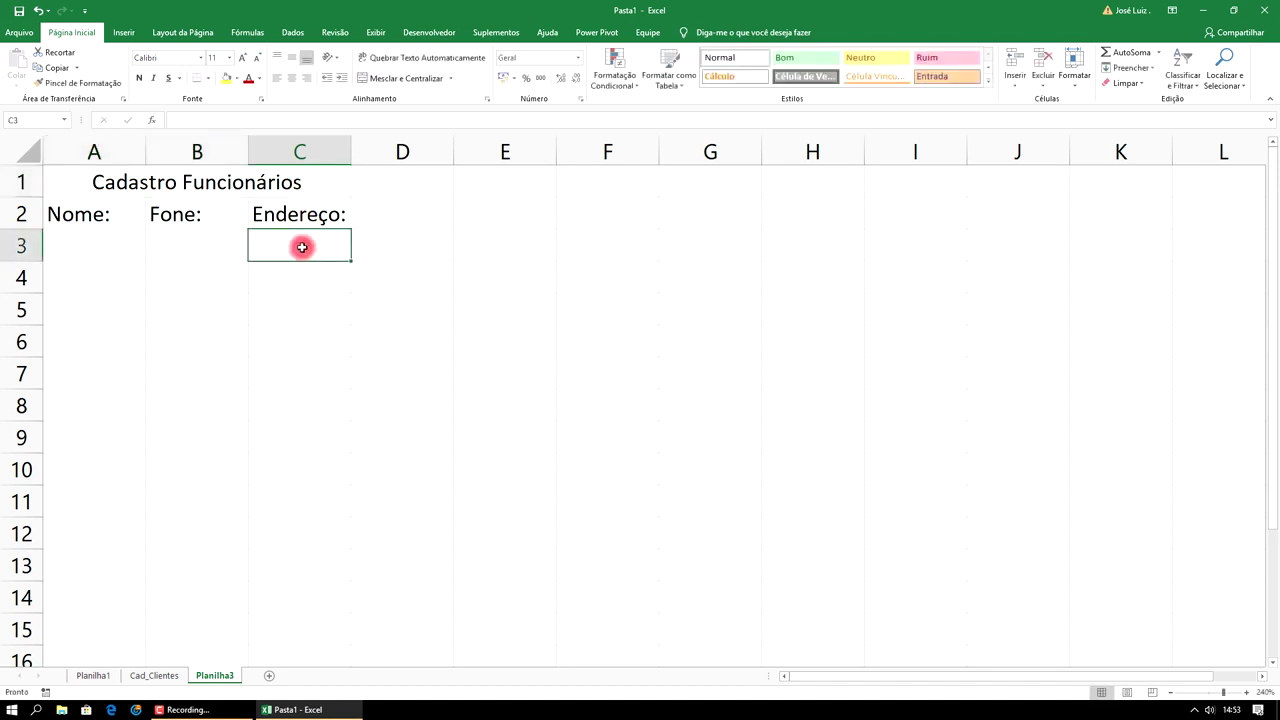
right_click(220, 678)
Rename the third sheet to Cad_Func and add a fourth blank sheet.
key(Escape)
text(Cad_Func)
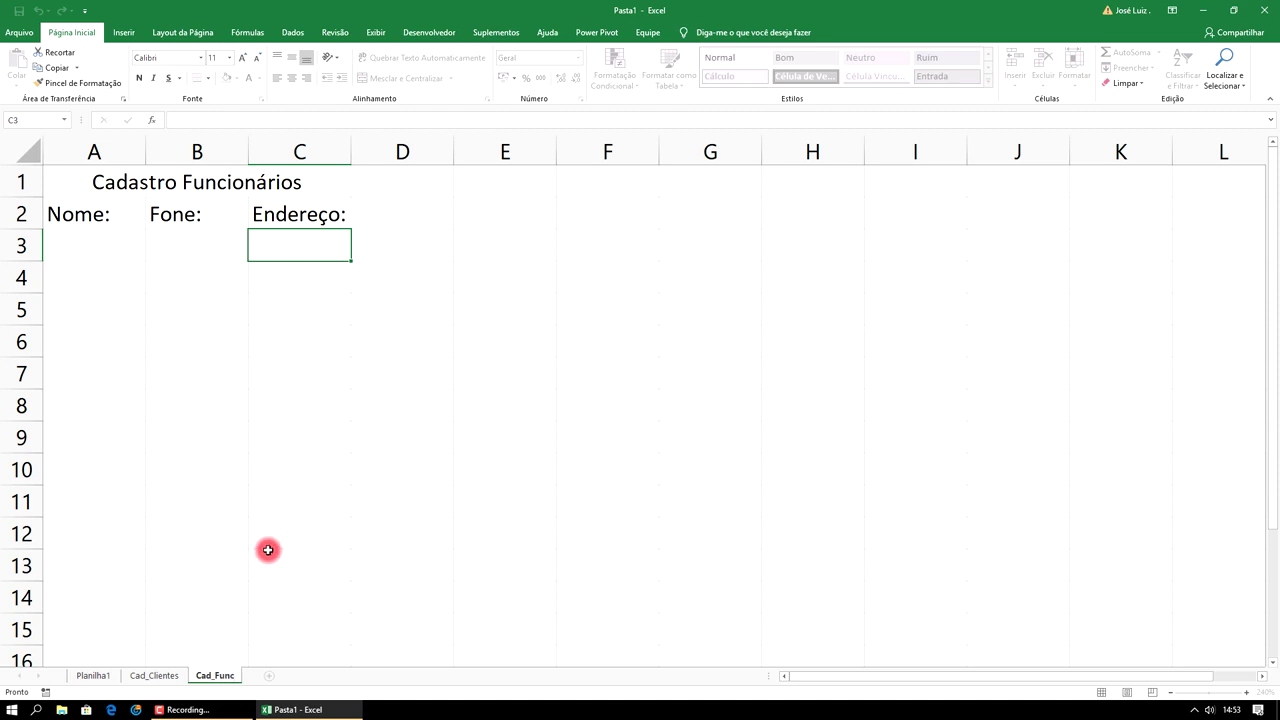
click(268, 551)
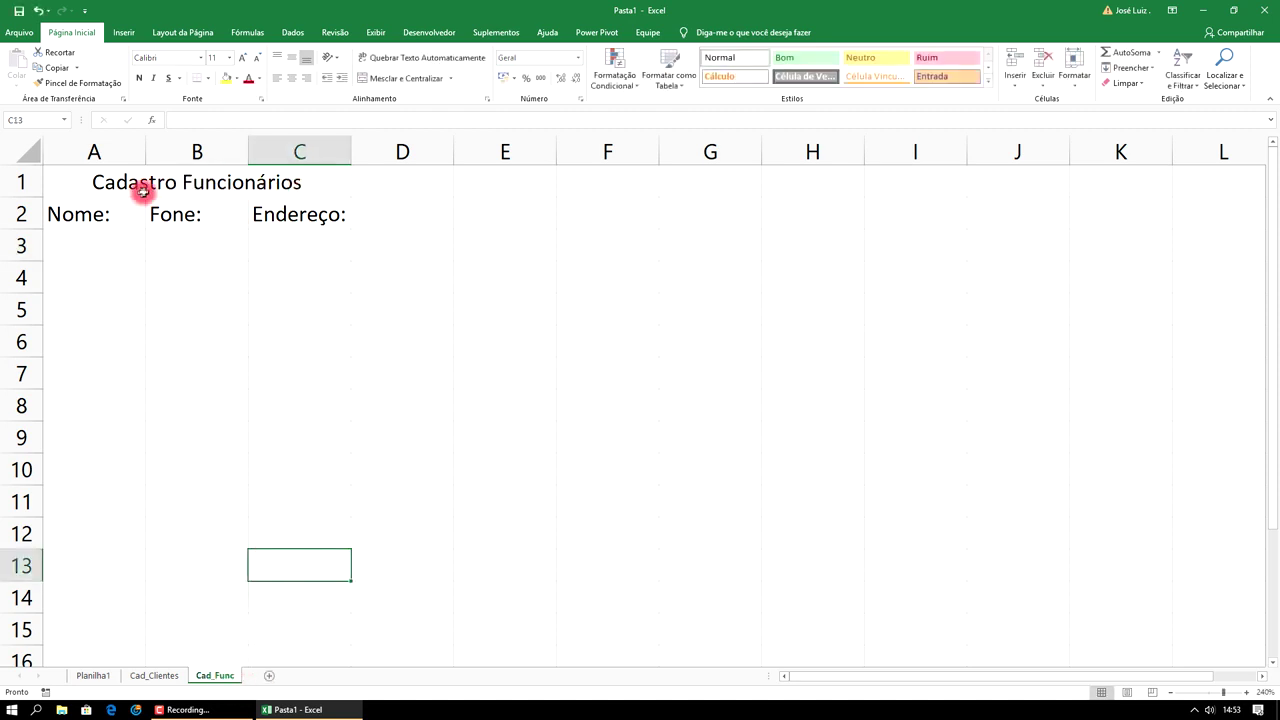
click(184, 516)
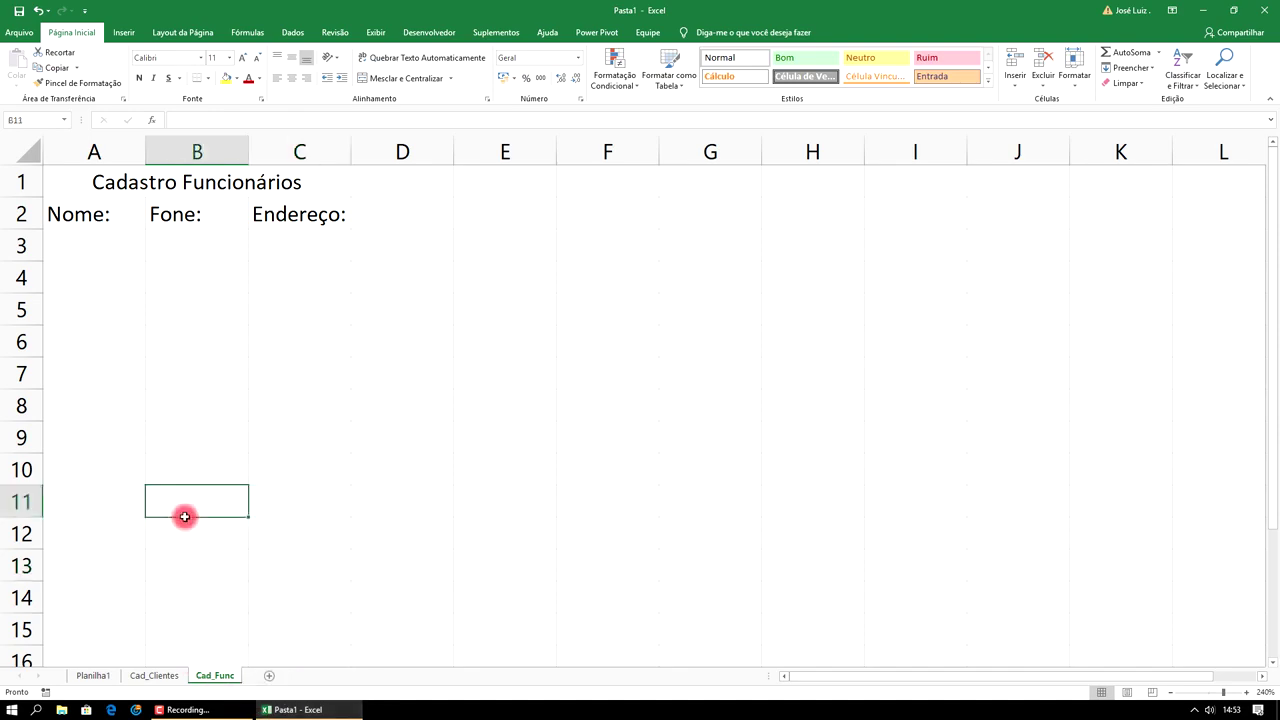
click(270, 680)
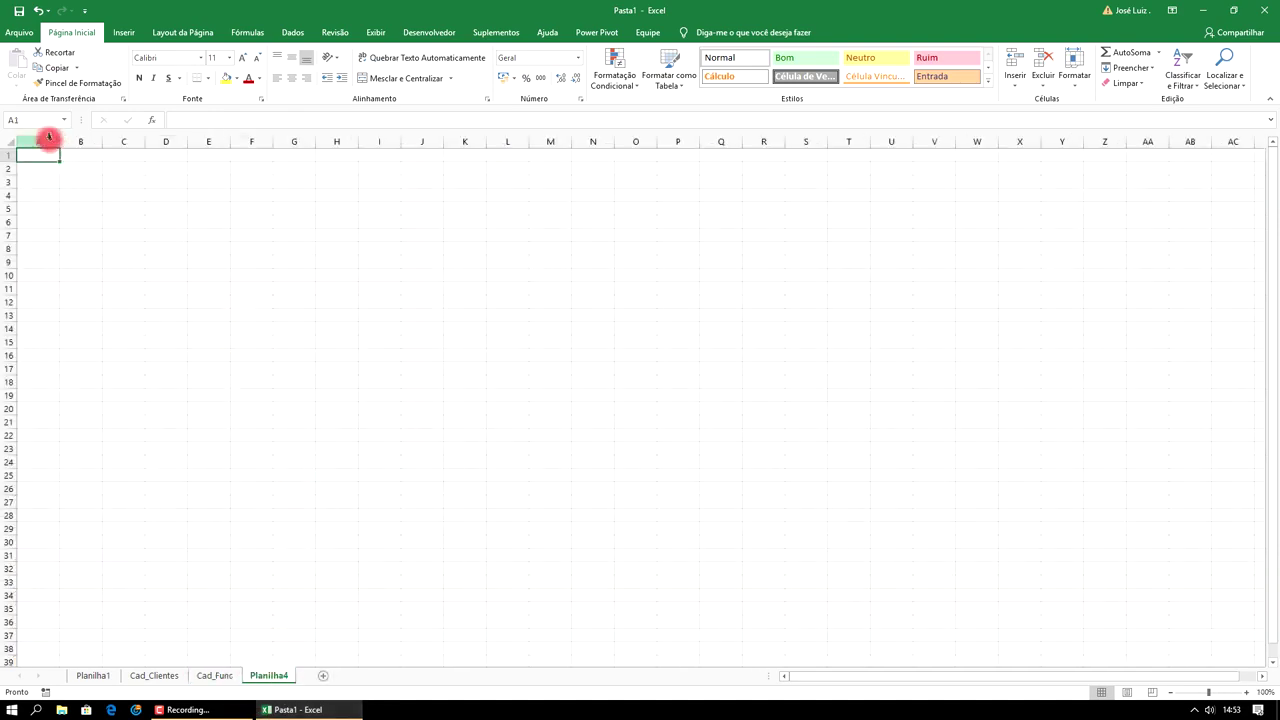
Copy the Cad_Func header block A1:C2 into A1 of the new Planilha4.
click(1248, 693)
click(1248, 693)
click(1249, 694)
click(1250, 695)
click(1250, 694)
click(1250, 694)
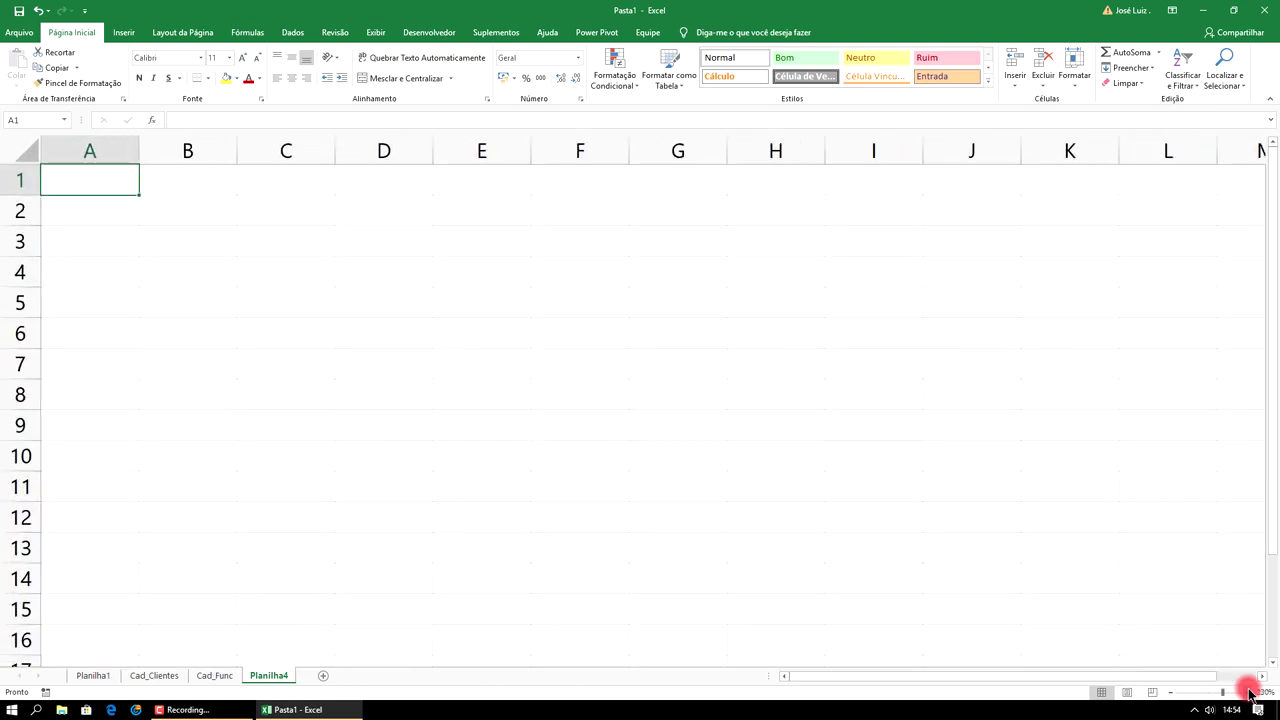
click(1250, 694)
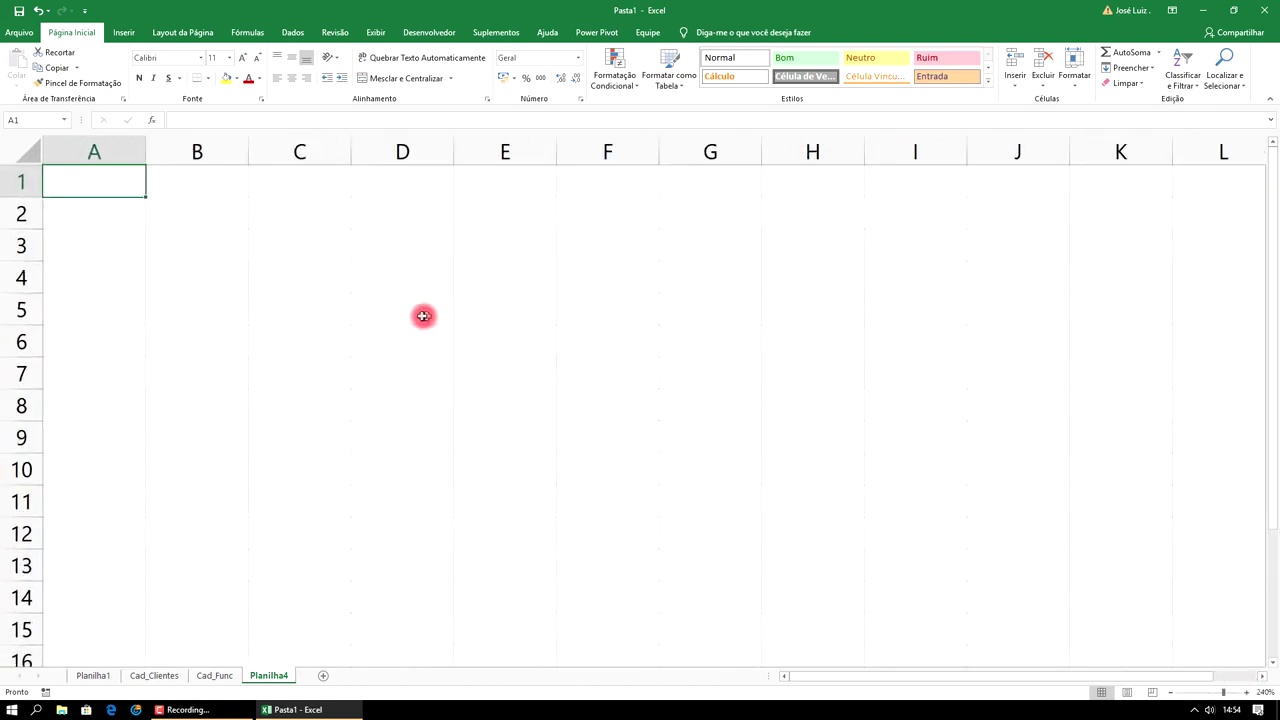
click(226, 677)
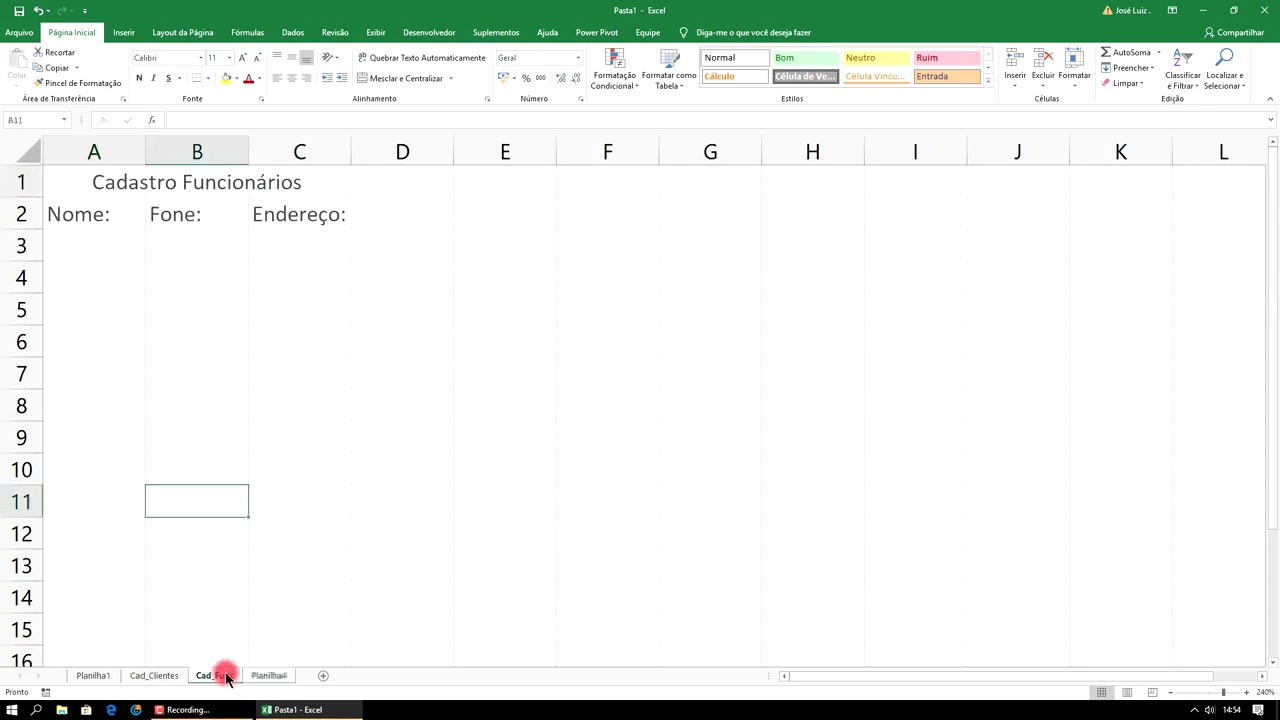
drag(137, 180, 236, 214)
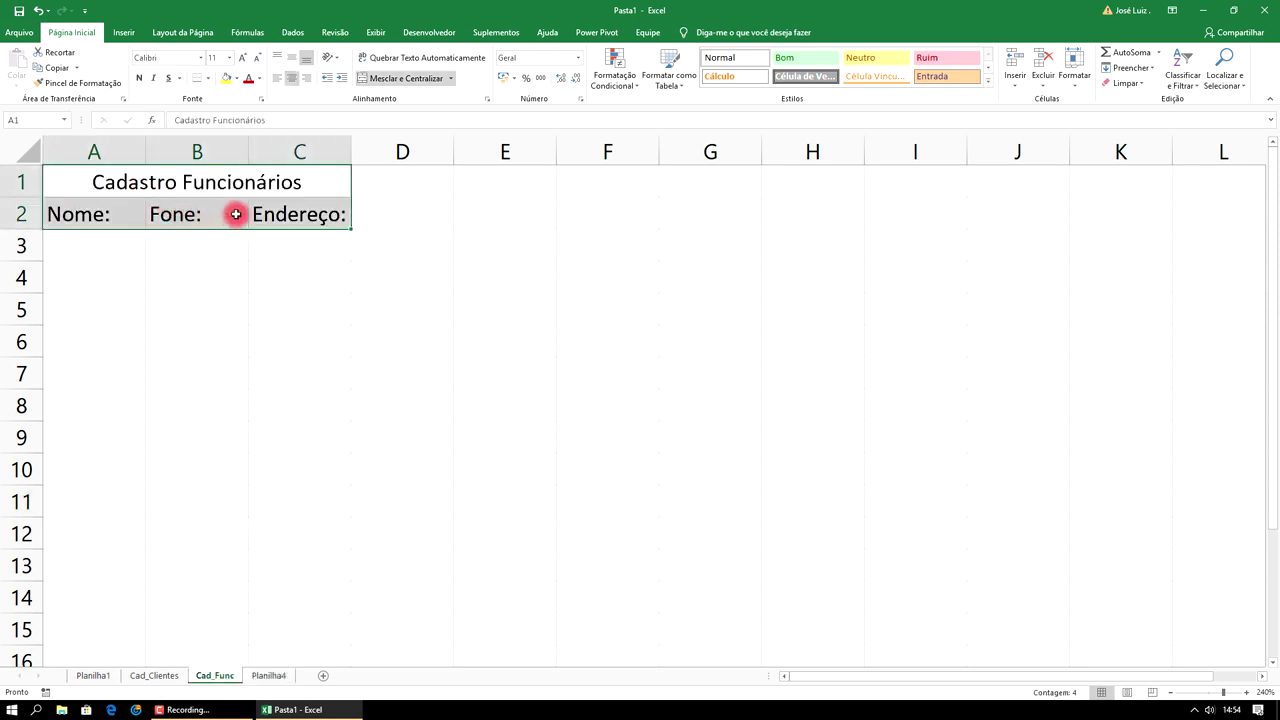
key(ctrl+c)
click(272, 676)
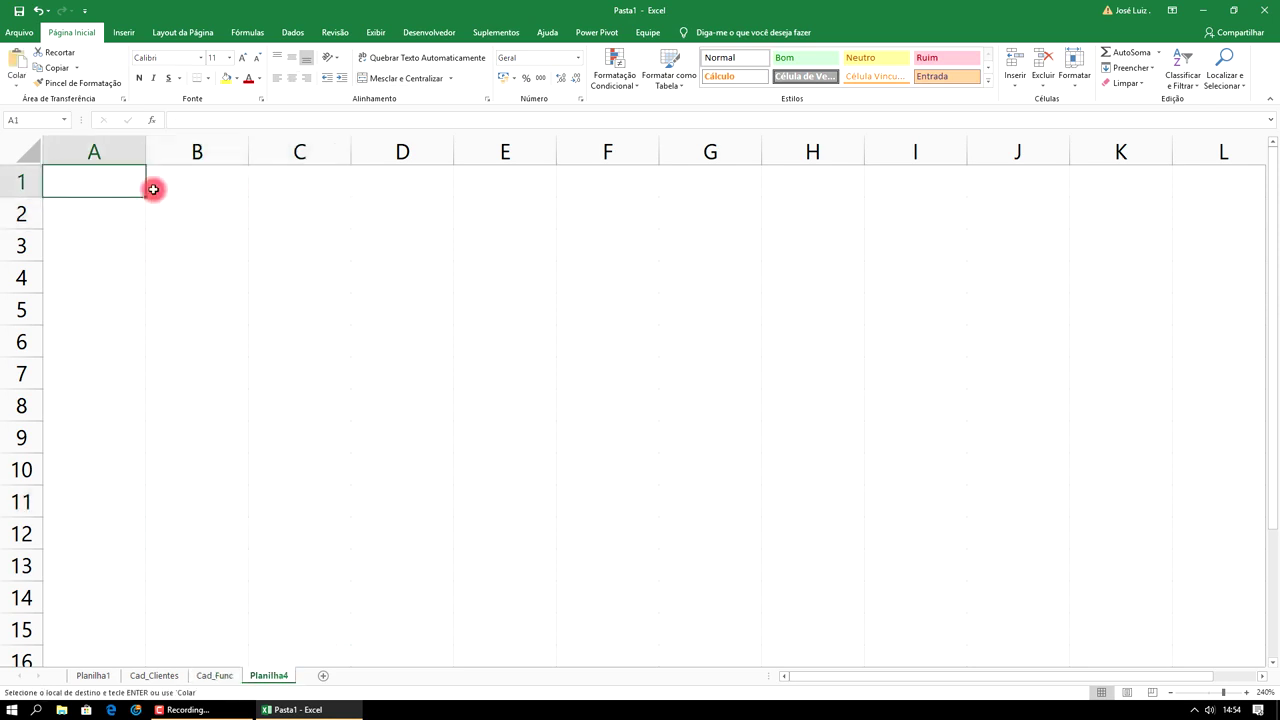
key(ctrl+v)
Change the pasted title to Cadastro Fornecedores.
double_click(306, 184)
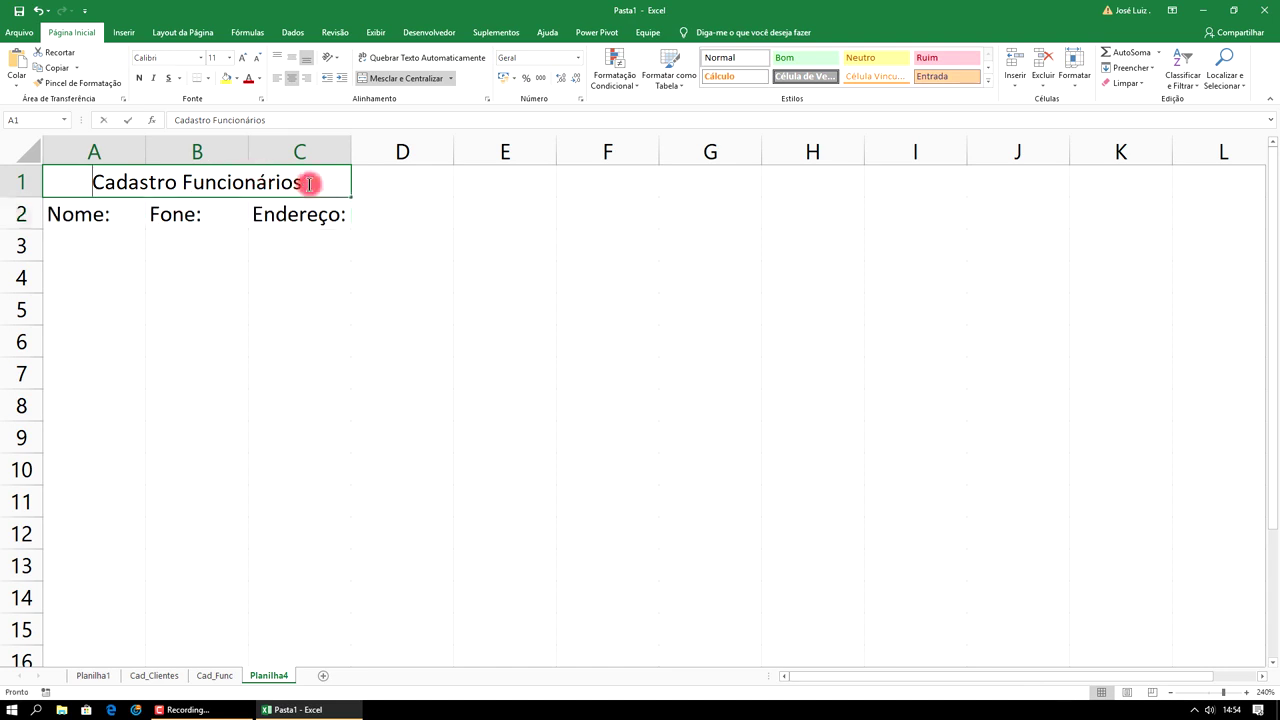
drag(309, 184, 228, 183)
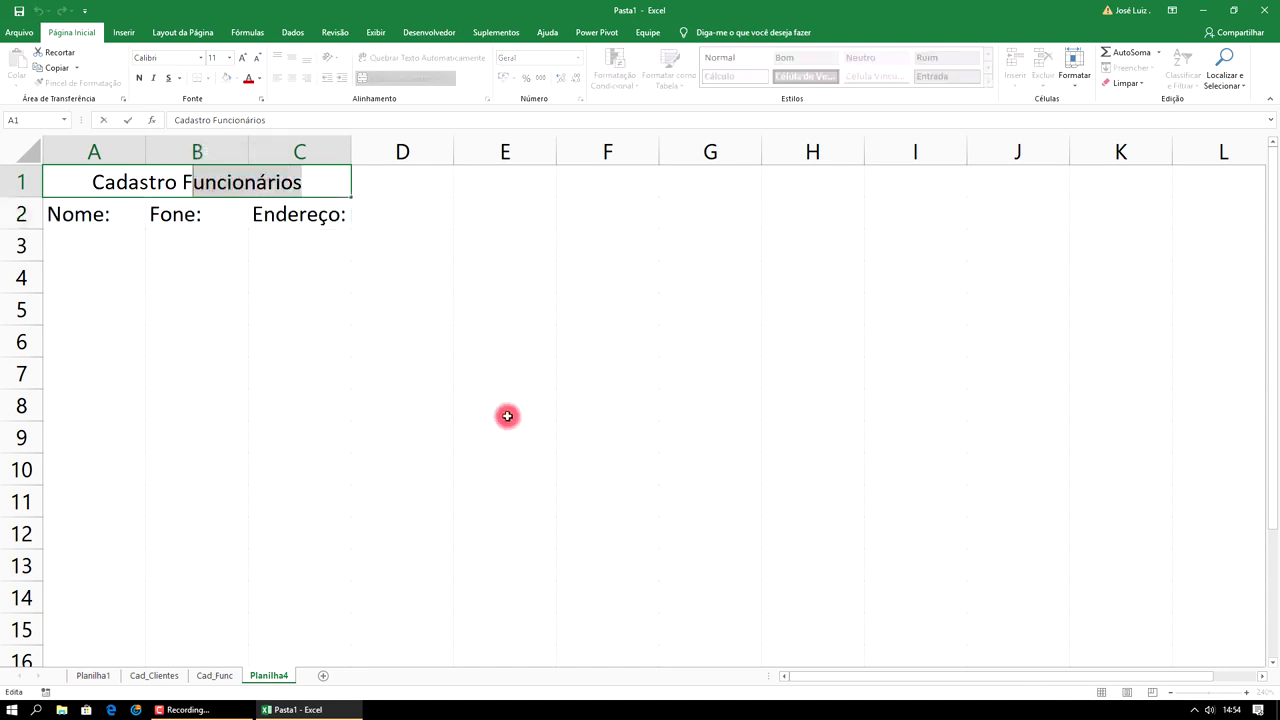
text(ornecedores)
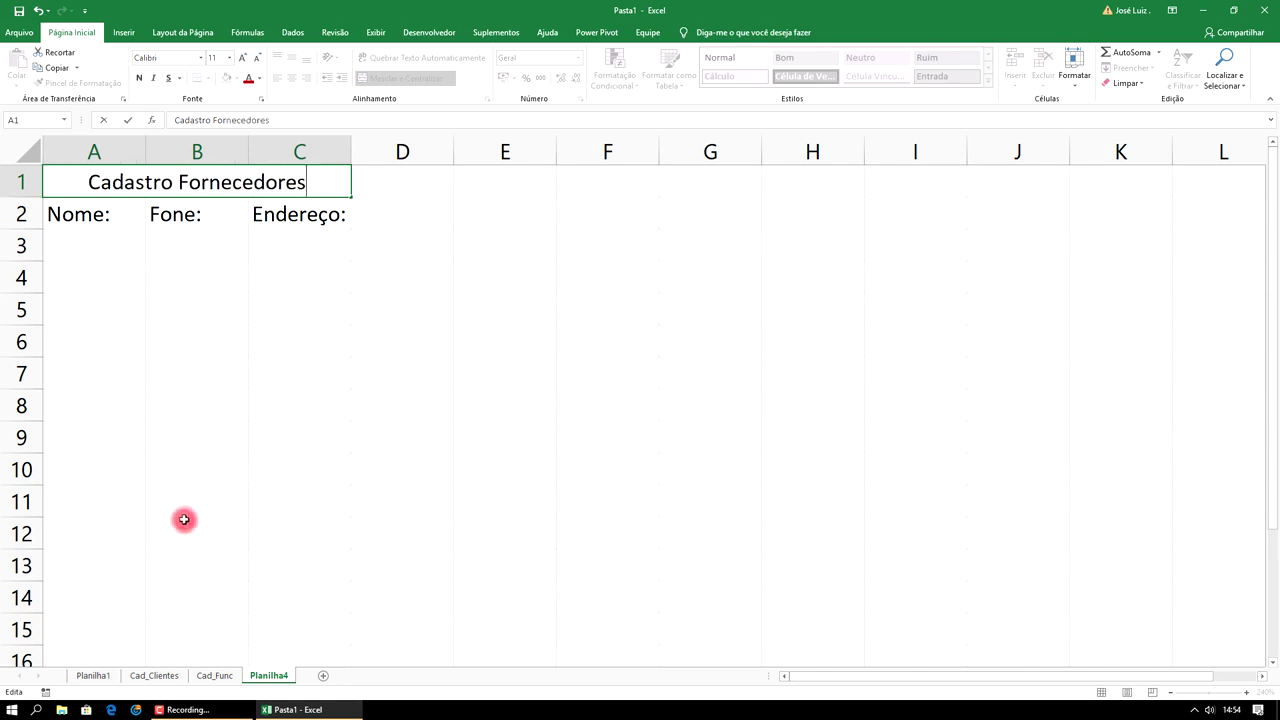
Rename the fourth sheet to Cad_Forn and return to the Cad_Clientes sheet.
right_click(279, 680)
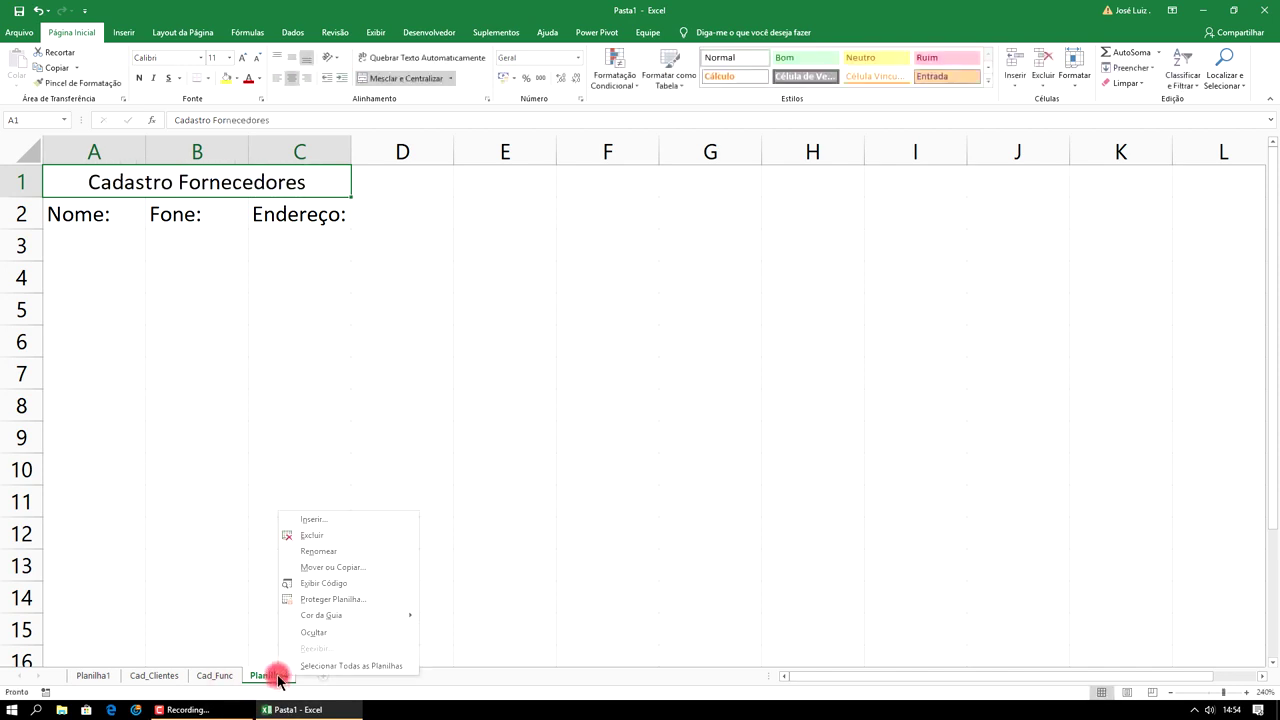
click(346, 552)
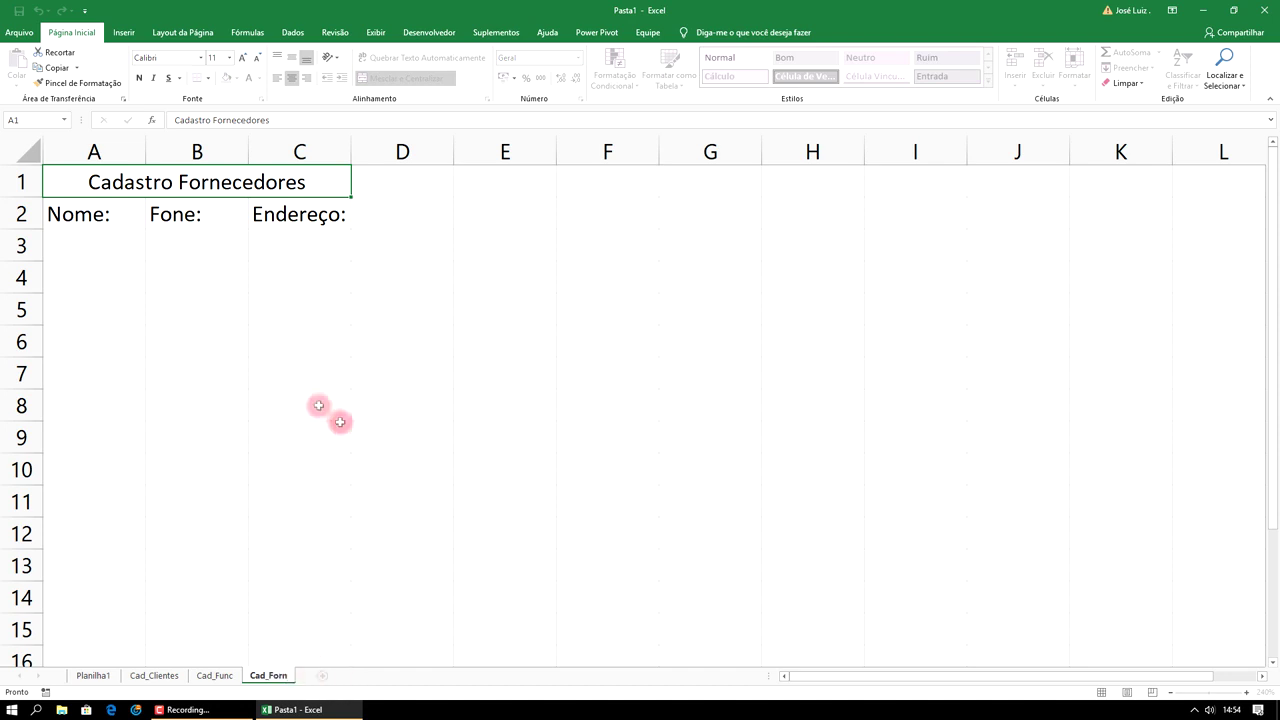
click(298, 366)
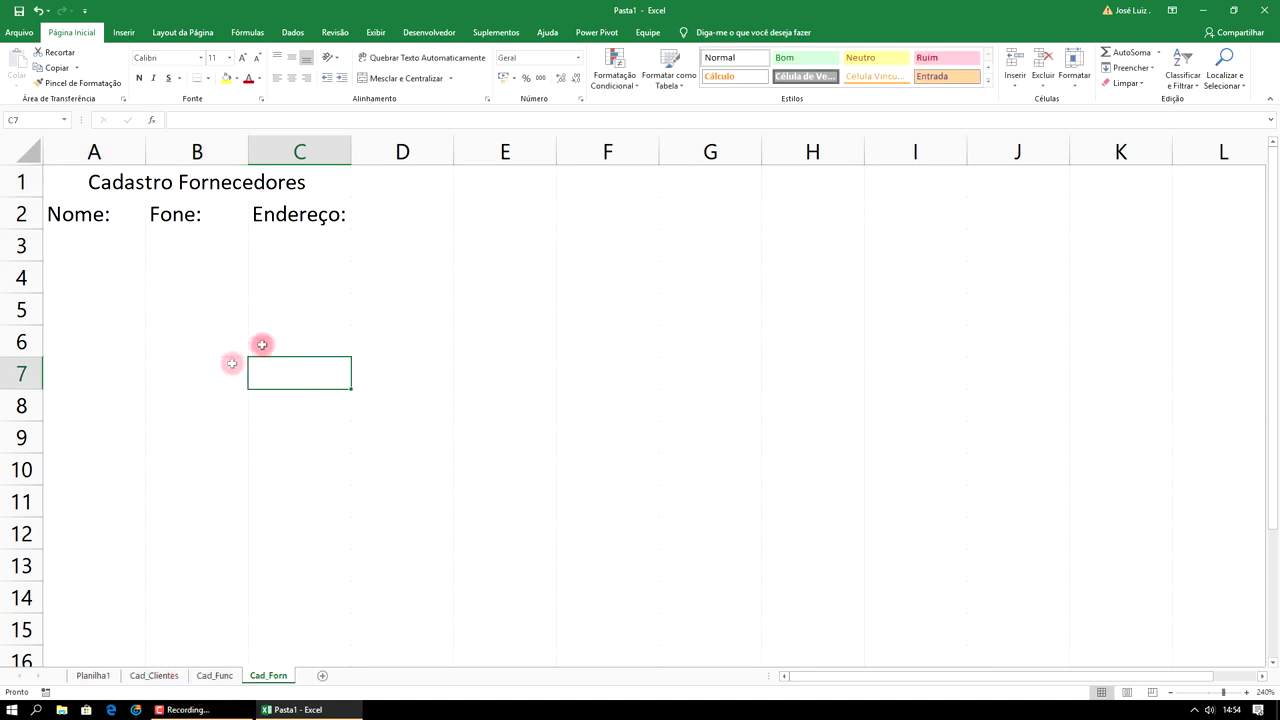
click(160, 675)
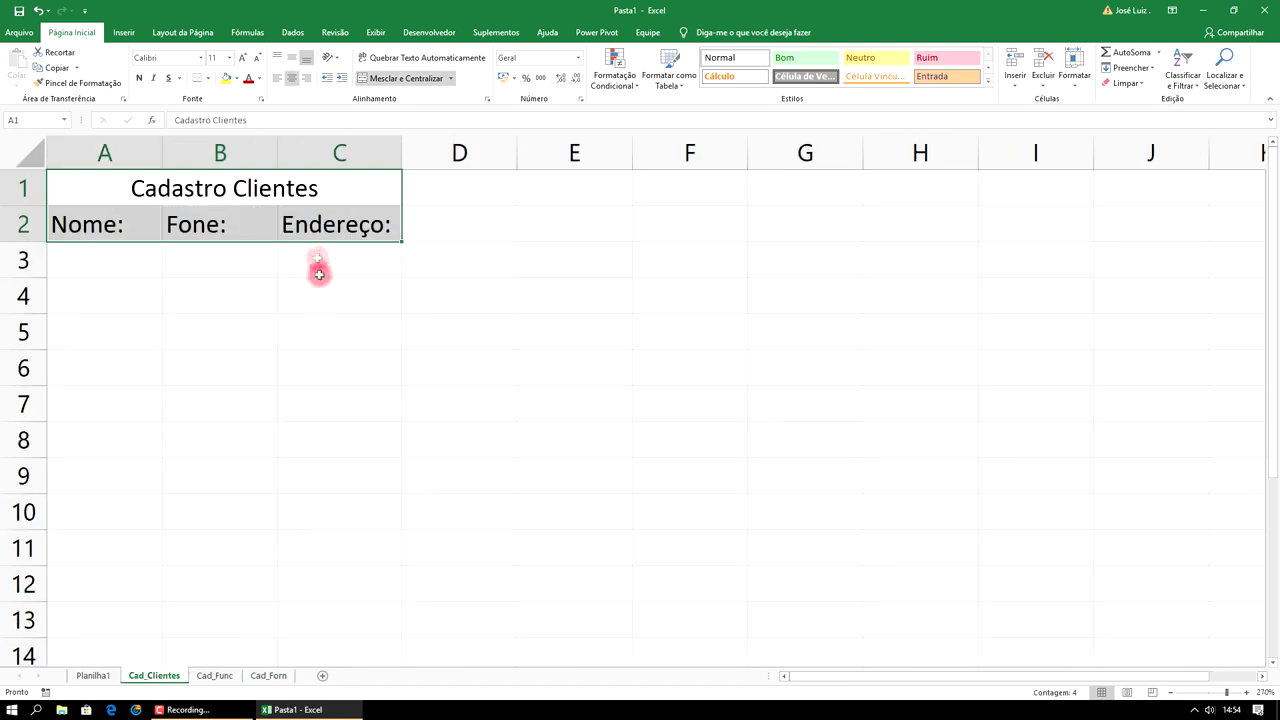
click(390, 262)
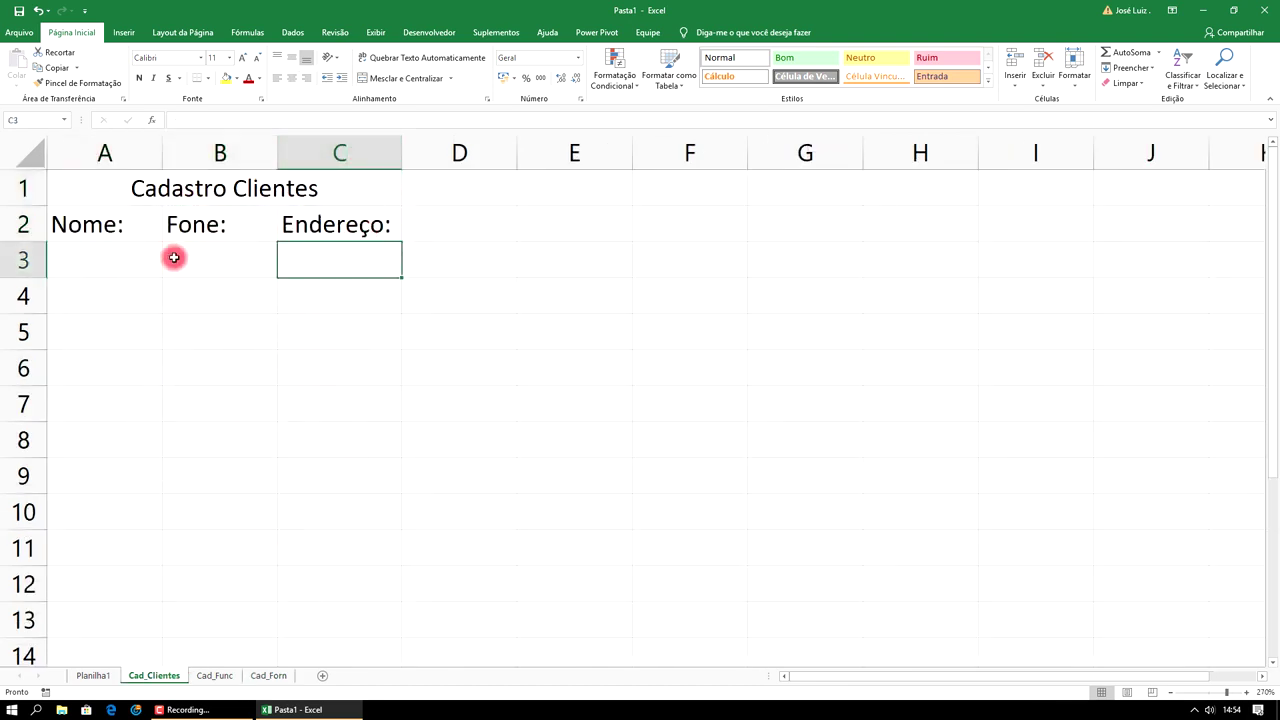
click(214, 675)
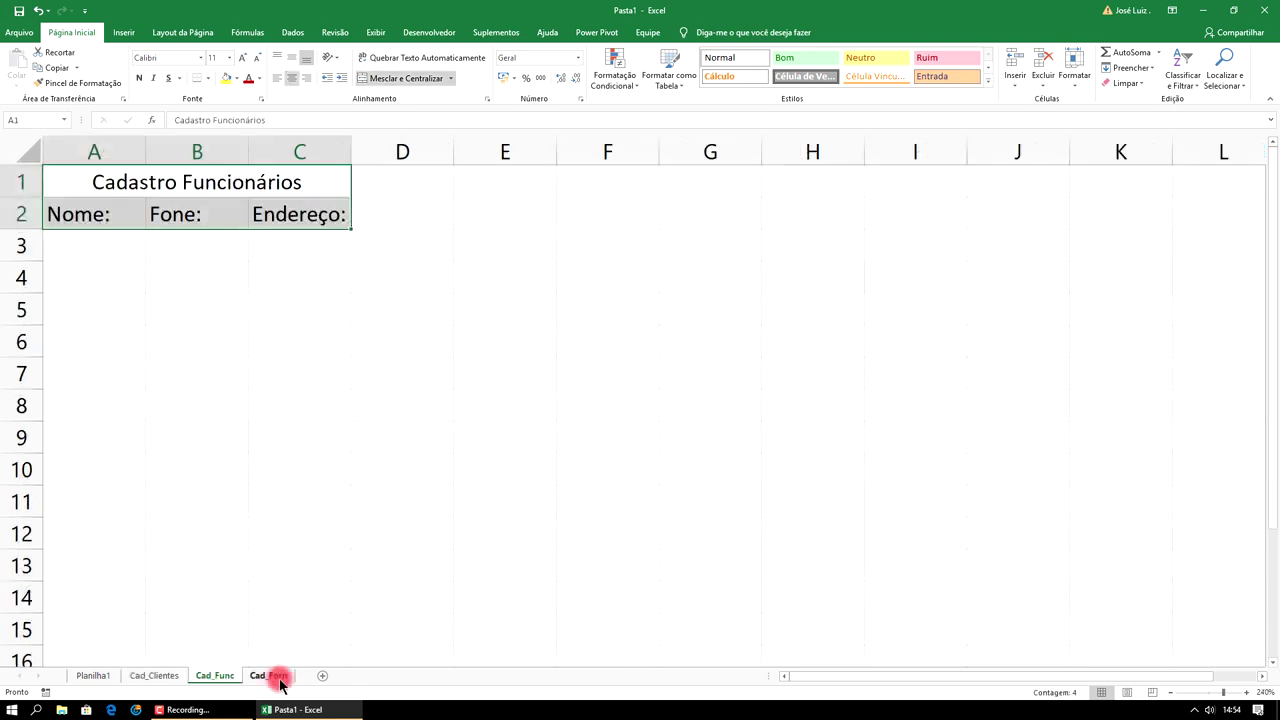
click(270, 675)
click(105, 253)
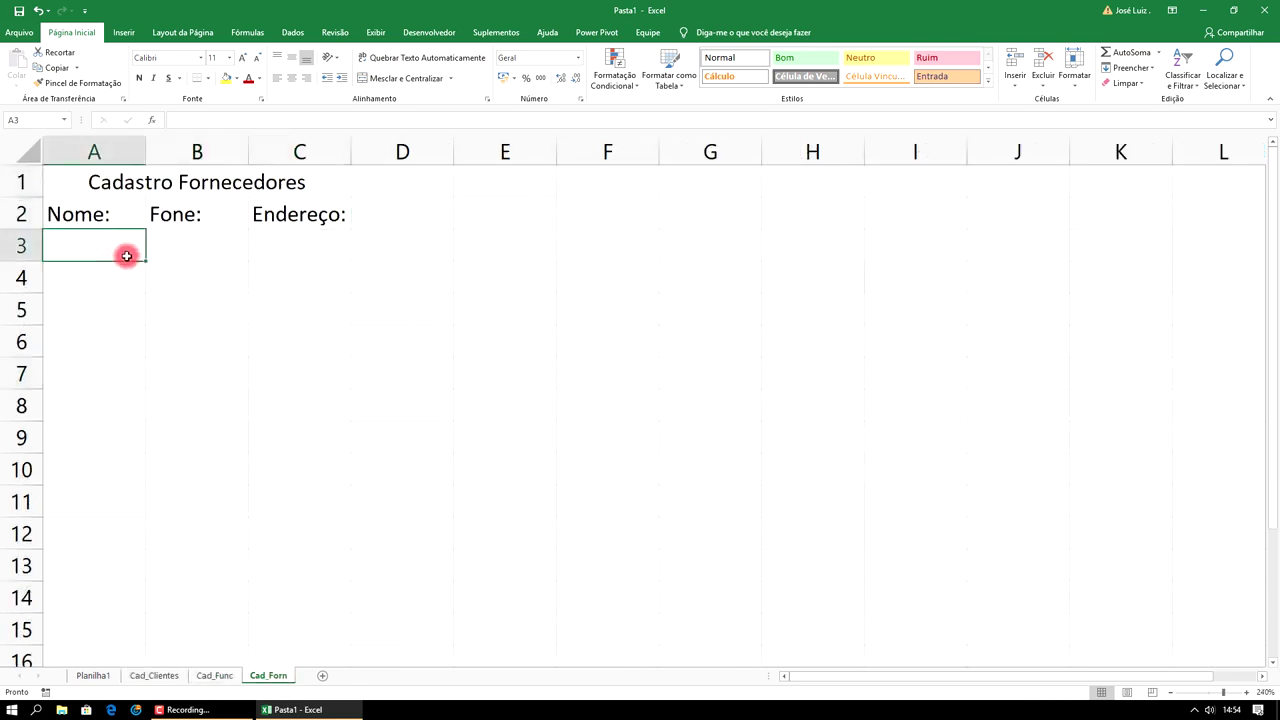
Enter the first client's name in A3 of Cad_Clientes and auto-fit column A.
click(154, 675)
click(132, 267)
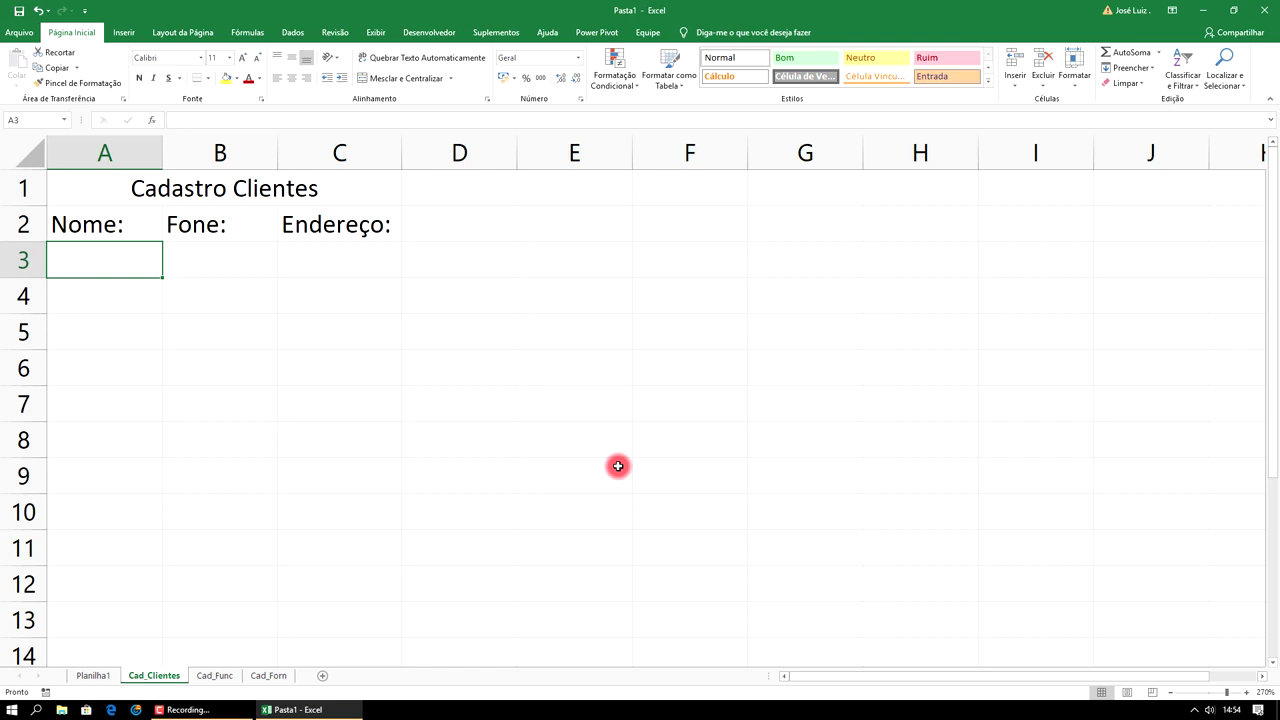
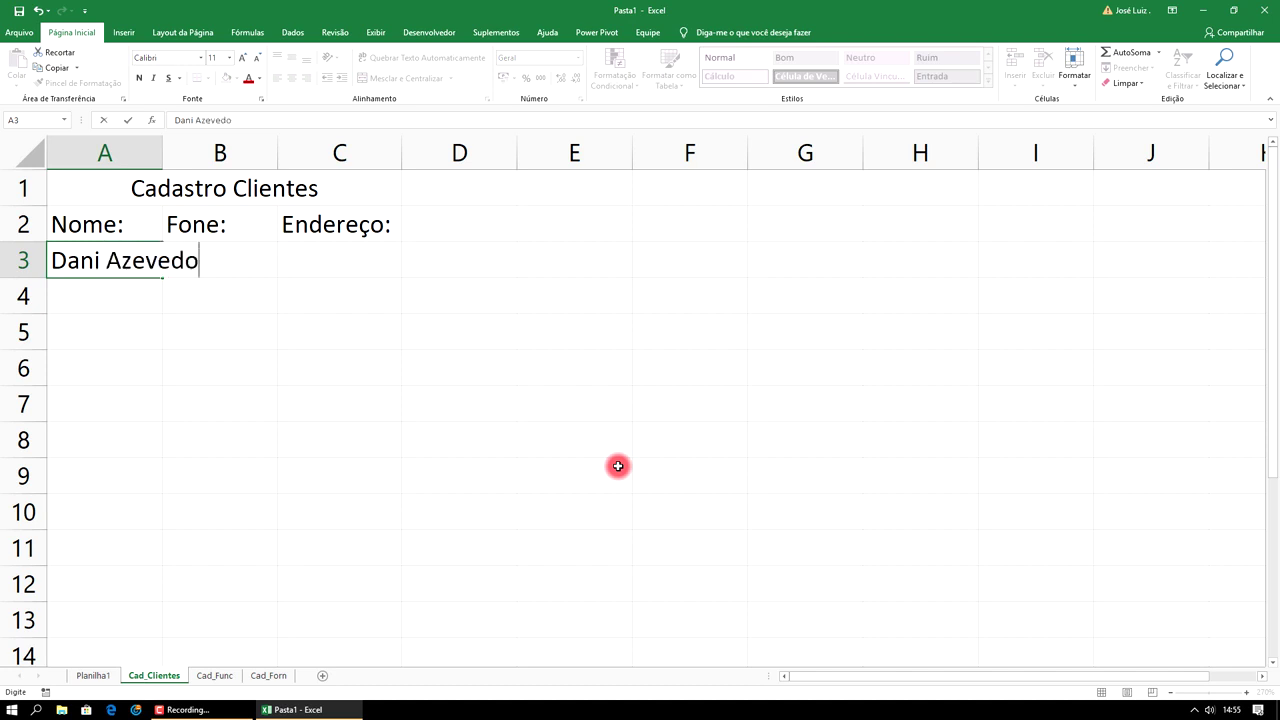
click(218, 299)
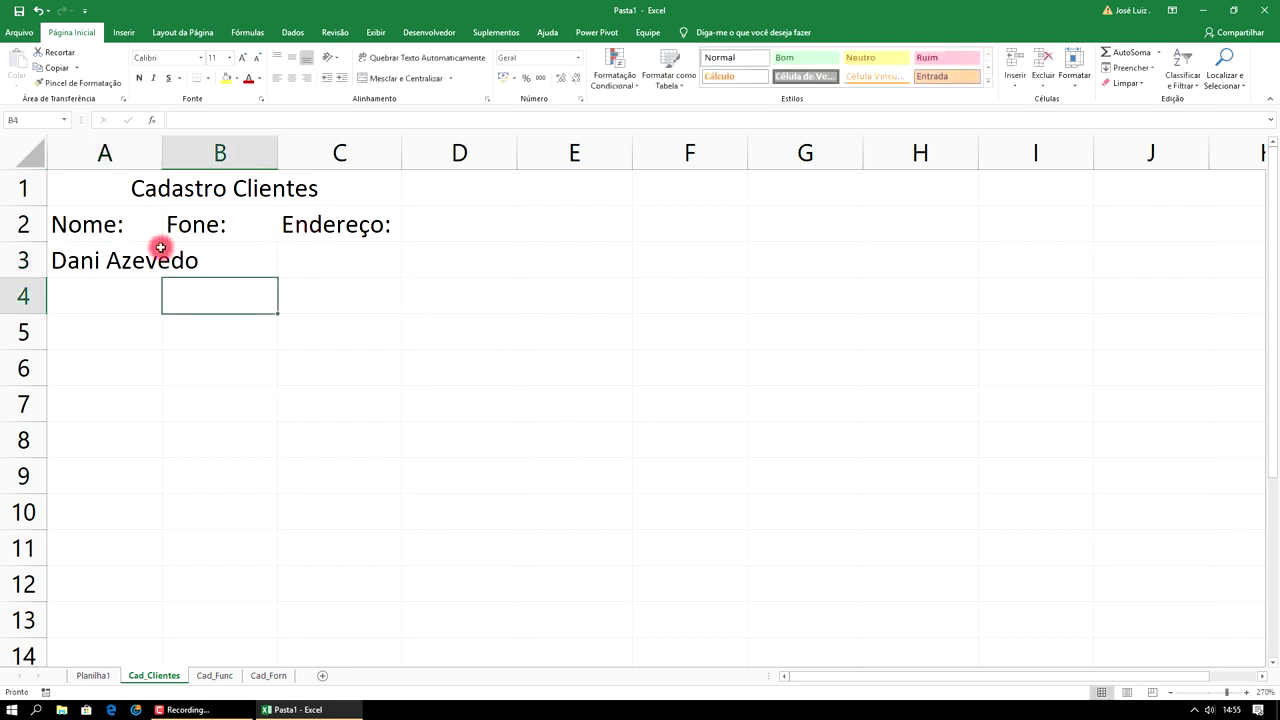
double_click(165, 143)
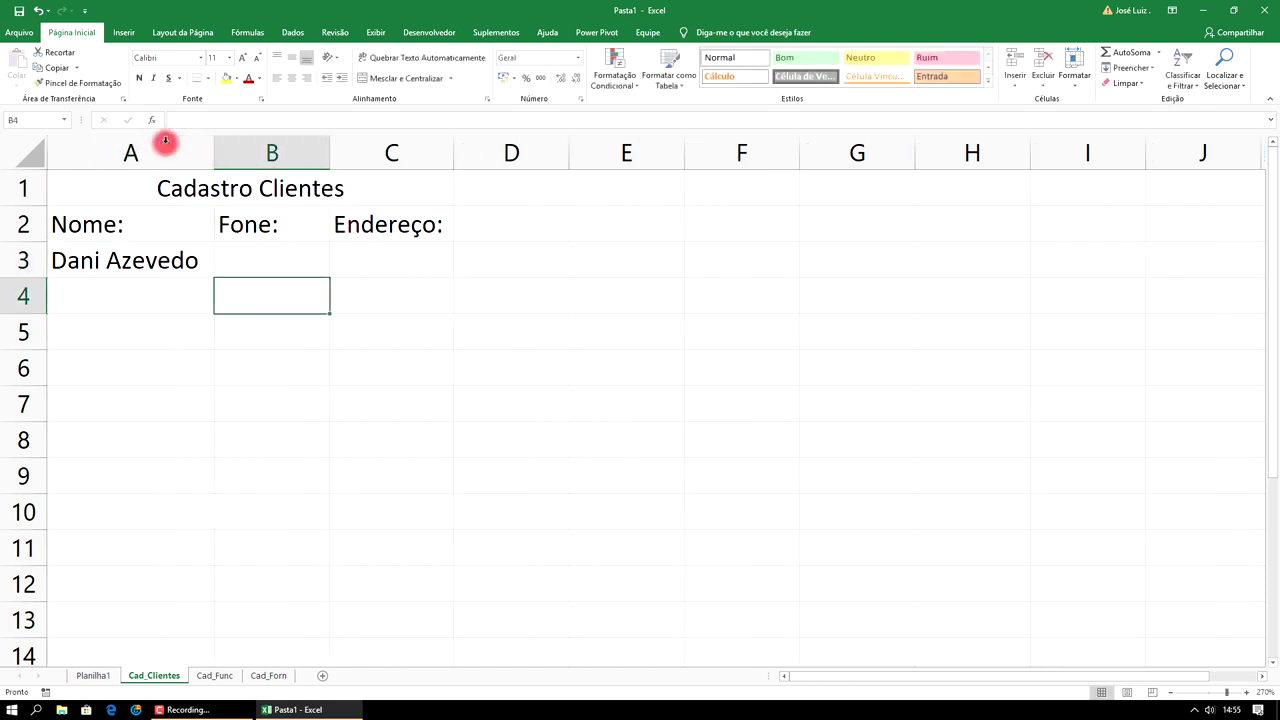
Enter the client's phone number in B3 and street address in C3, fitting both columns.
click(252, 258)
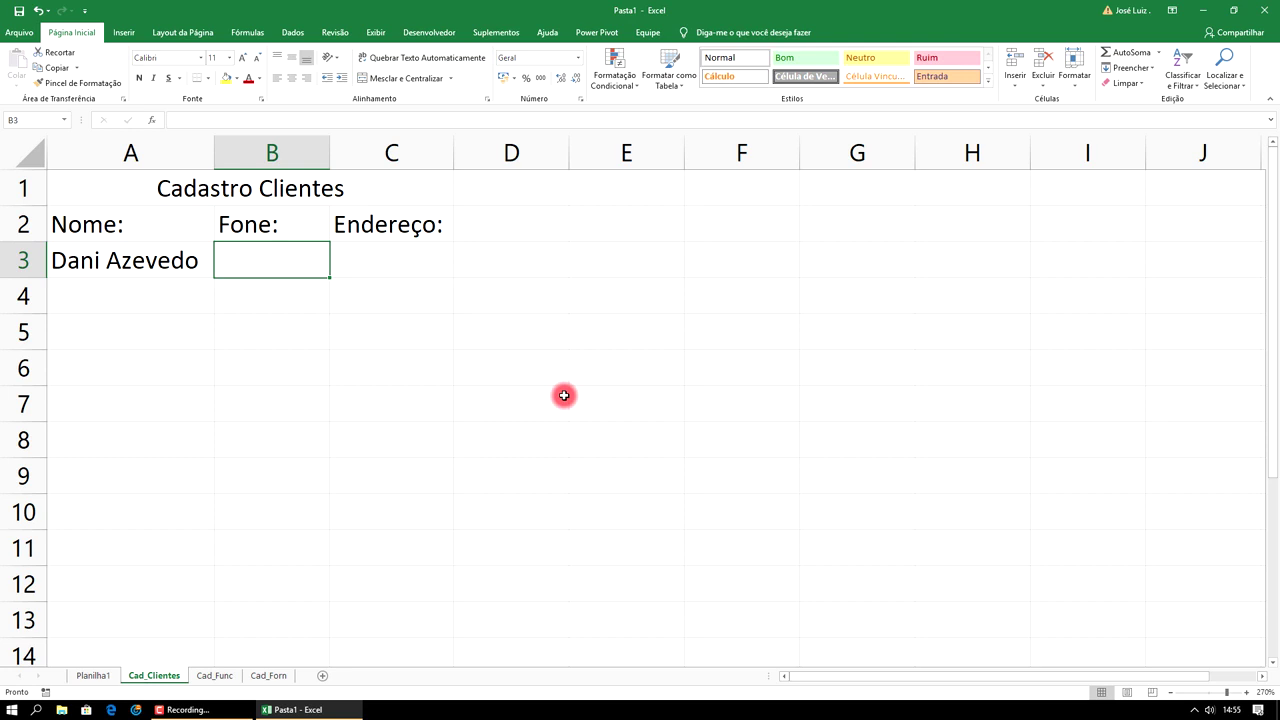
text(3015-2525)
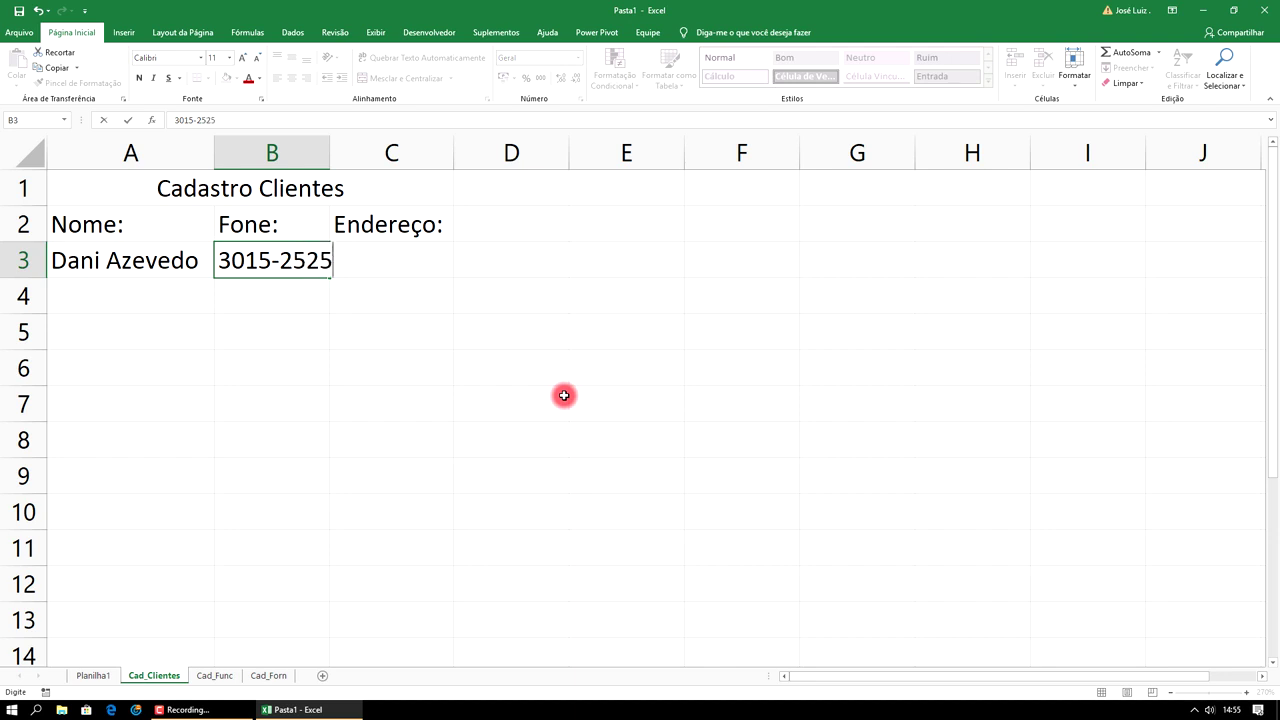
key(F2)
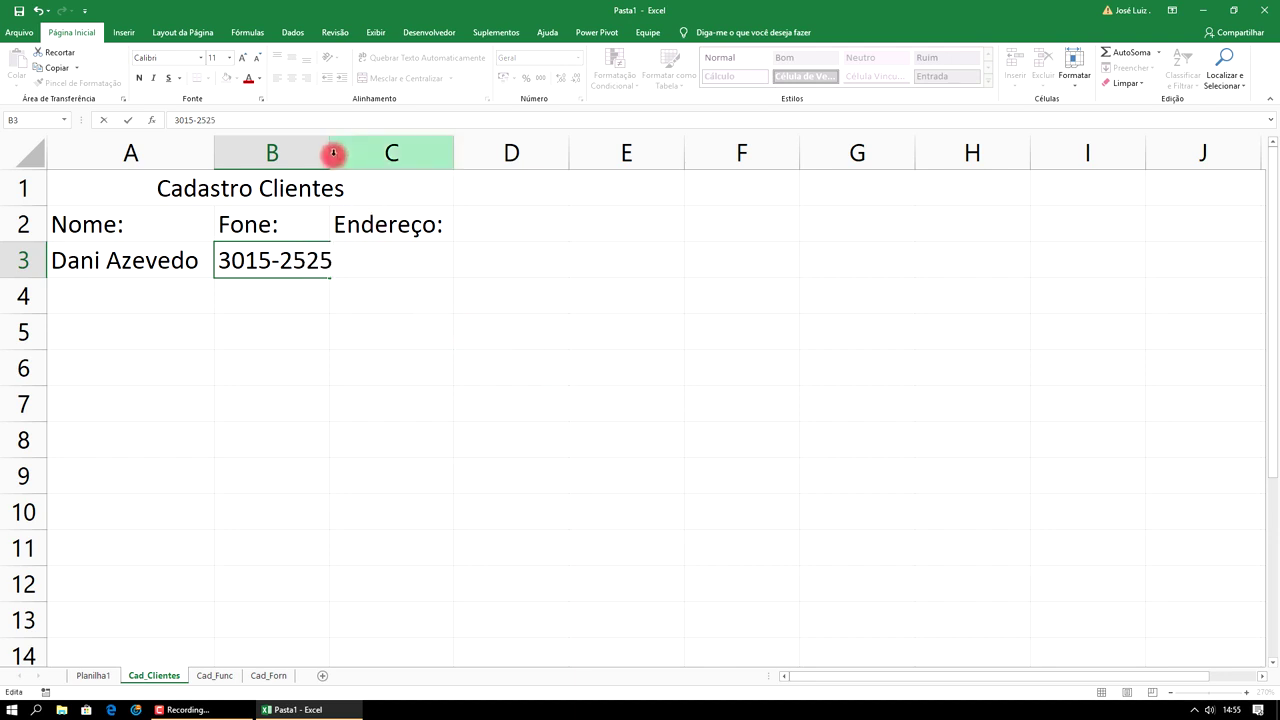
click(330, 150)
click(362, 262)
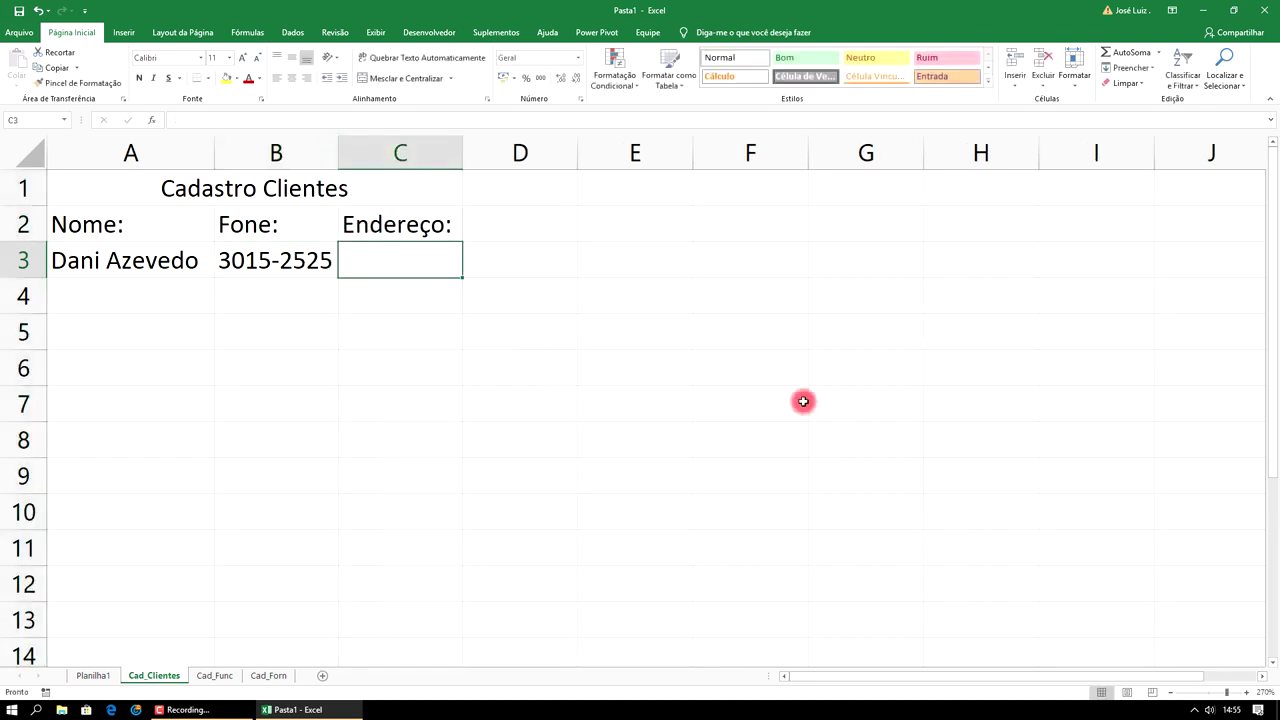
text(Rua Das Ameixas)
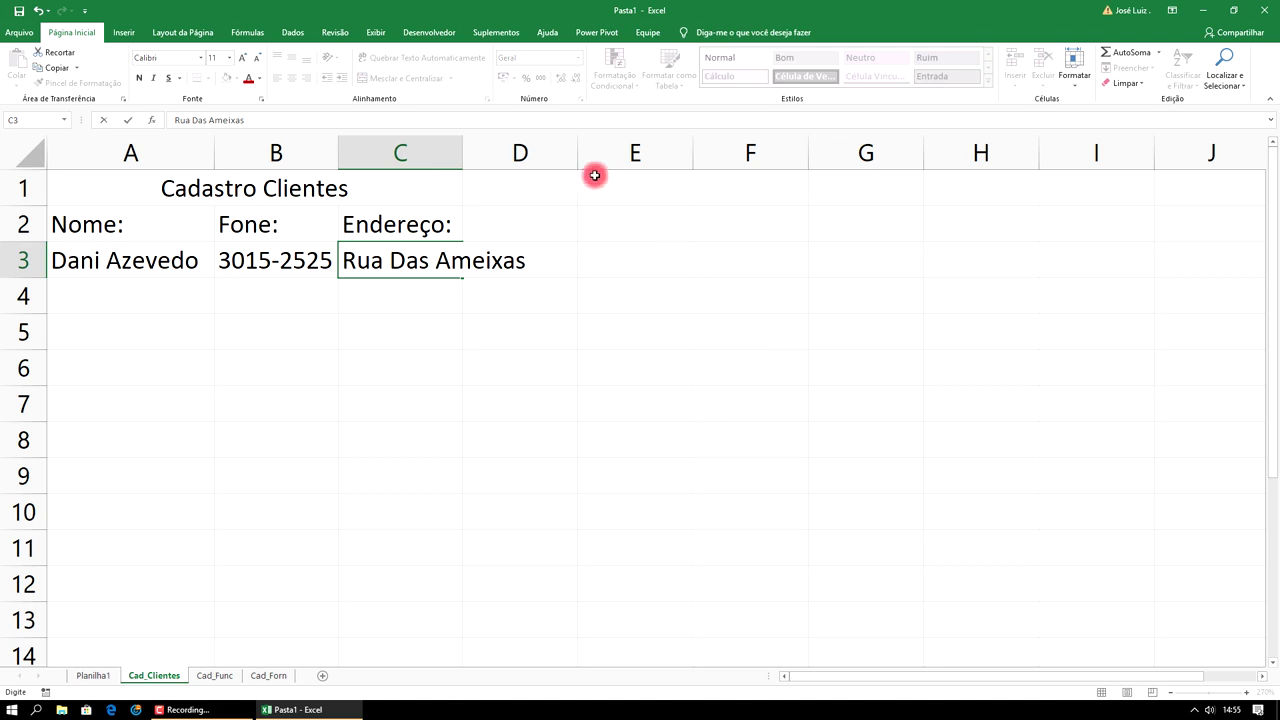
double_click(463, 147)
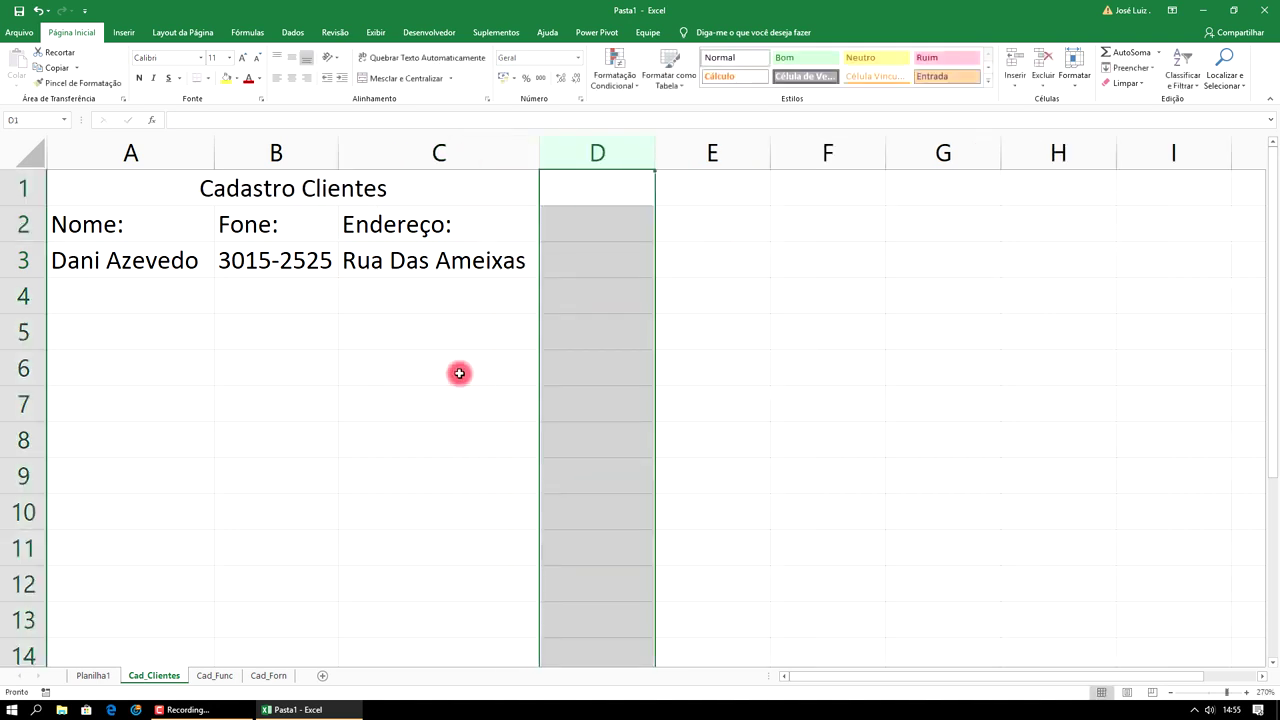
click(457, 371)
click(369, 258)
drag(369, 258, 126, 259)
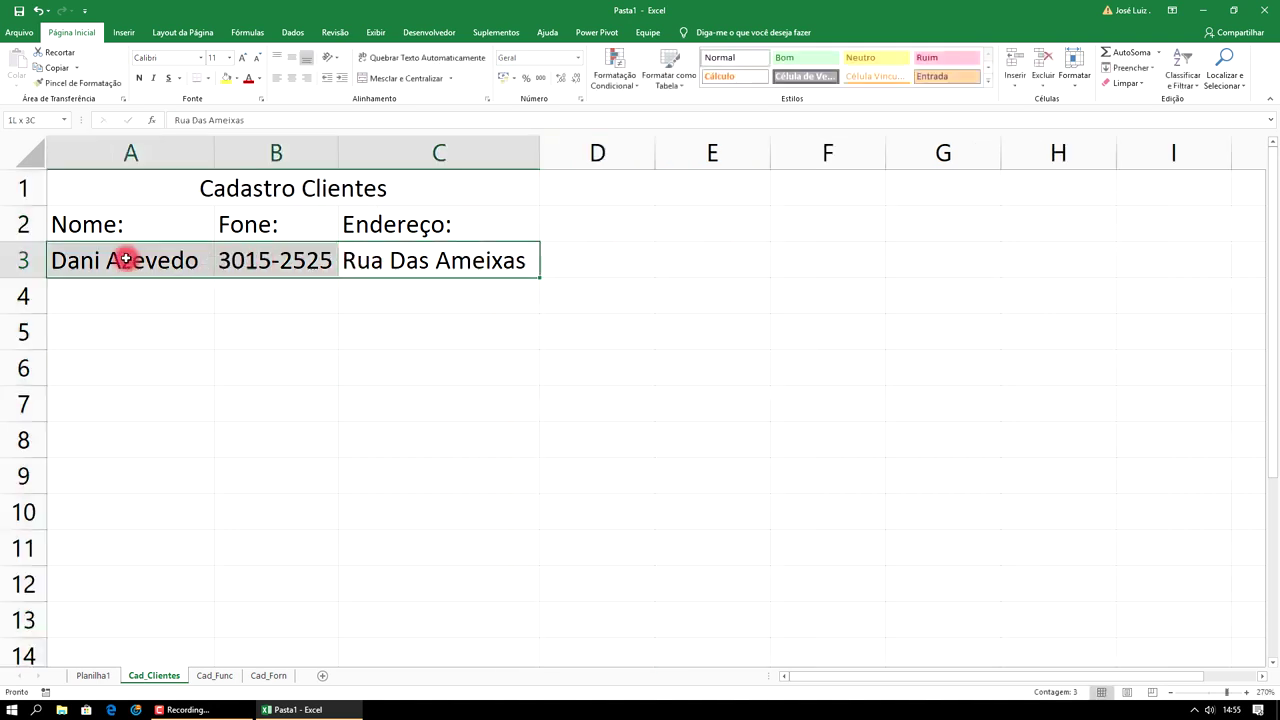
Paste the client record into A3:C3 of Cad_Func and widen columns A–C to fit.
key(ctrl+c)
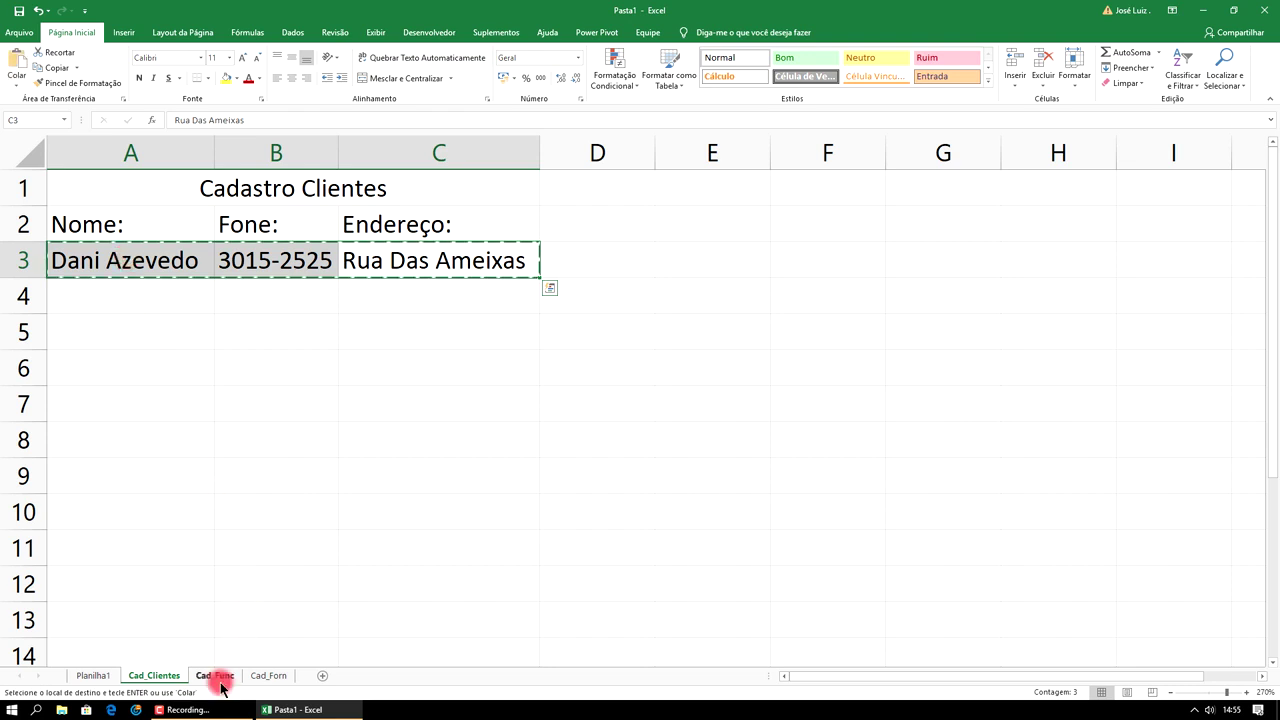
click(216, 677)
click(118, 247)
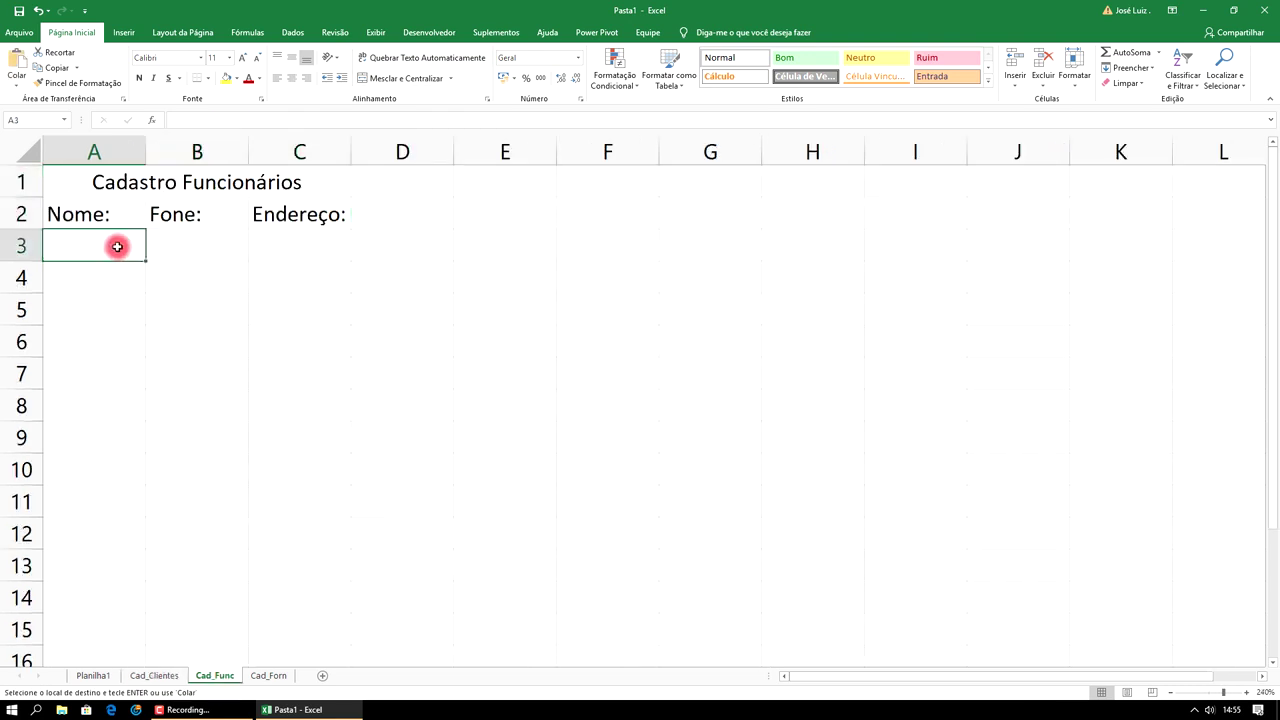
drag(118, 247, 303, 252)
key(ctrl+v)
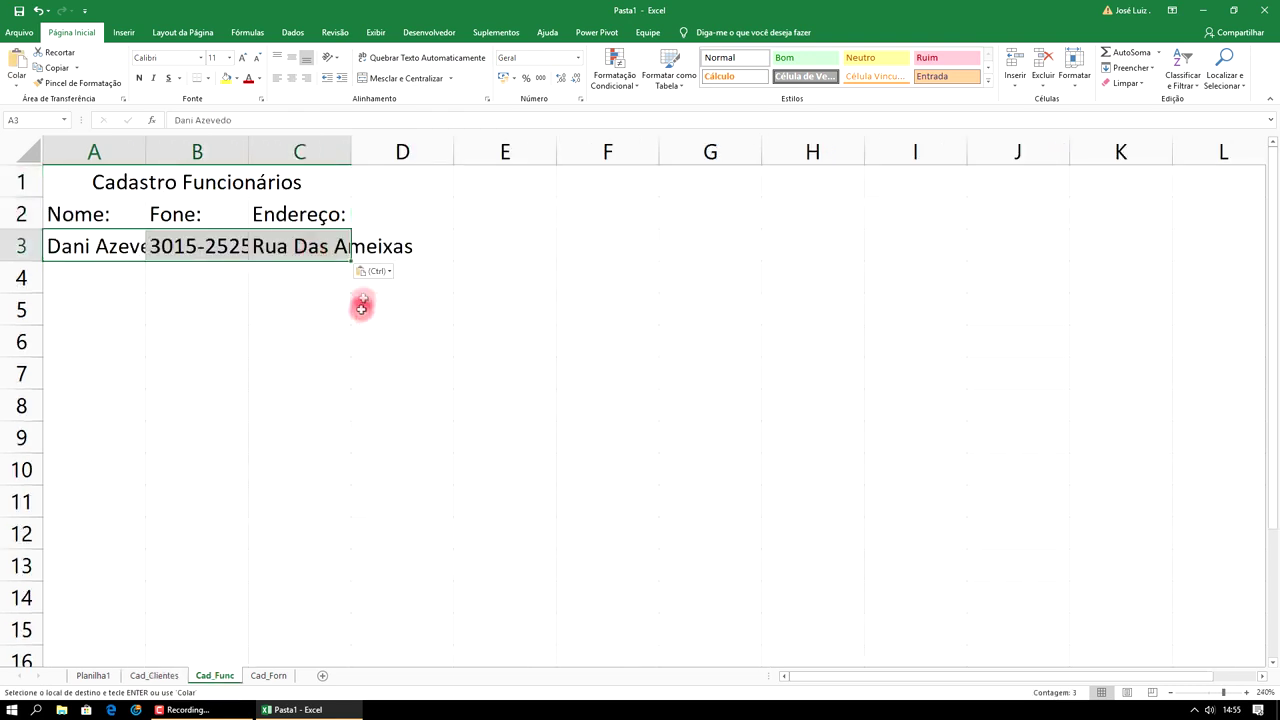
drag(146, 146, 191, 150)
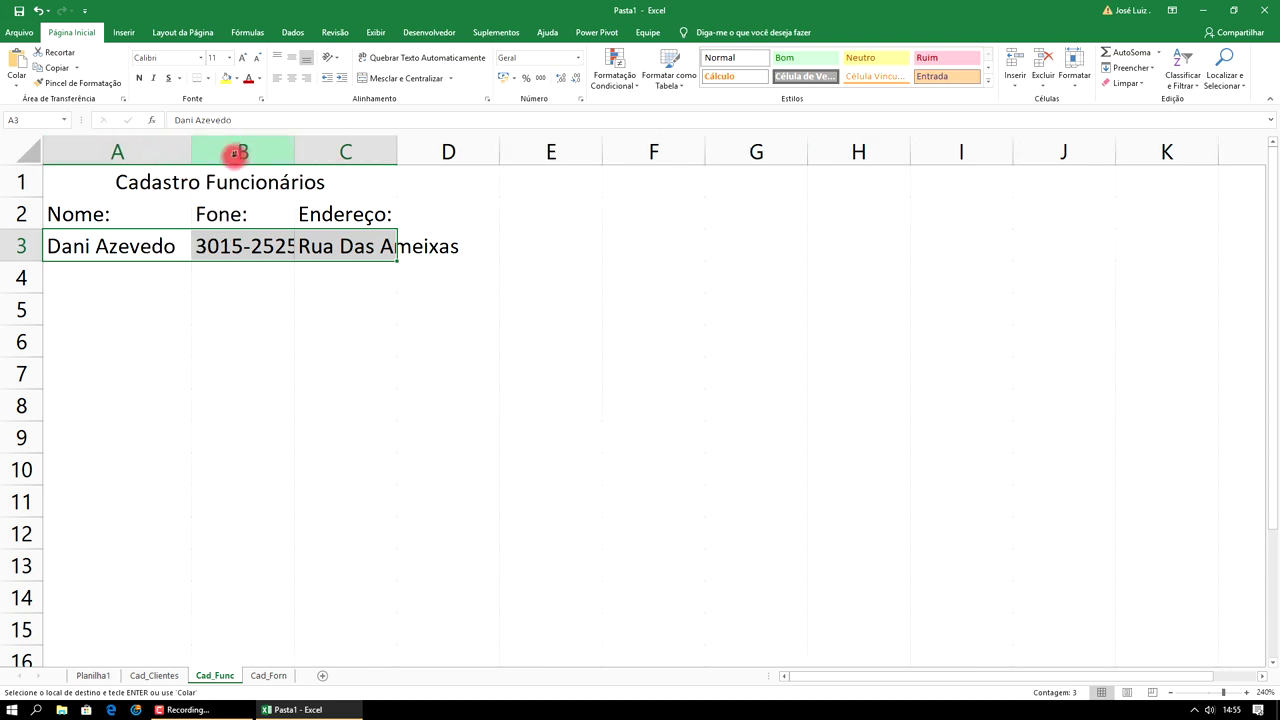
drag(295, 151, 305, 151)
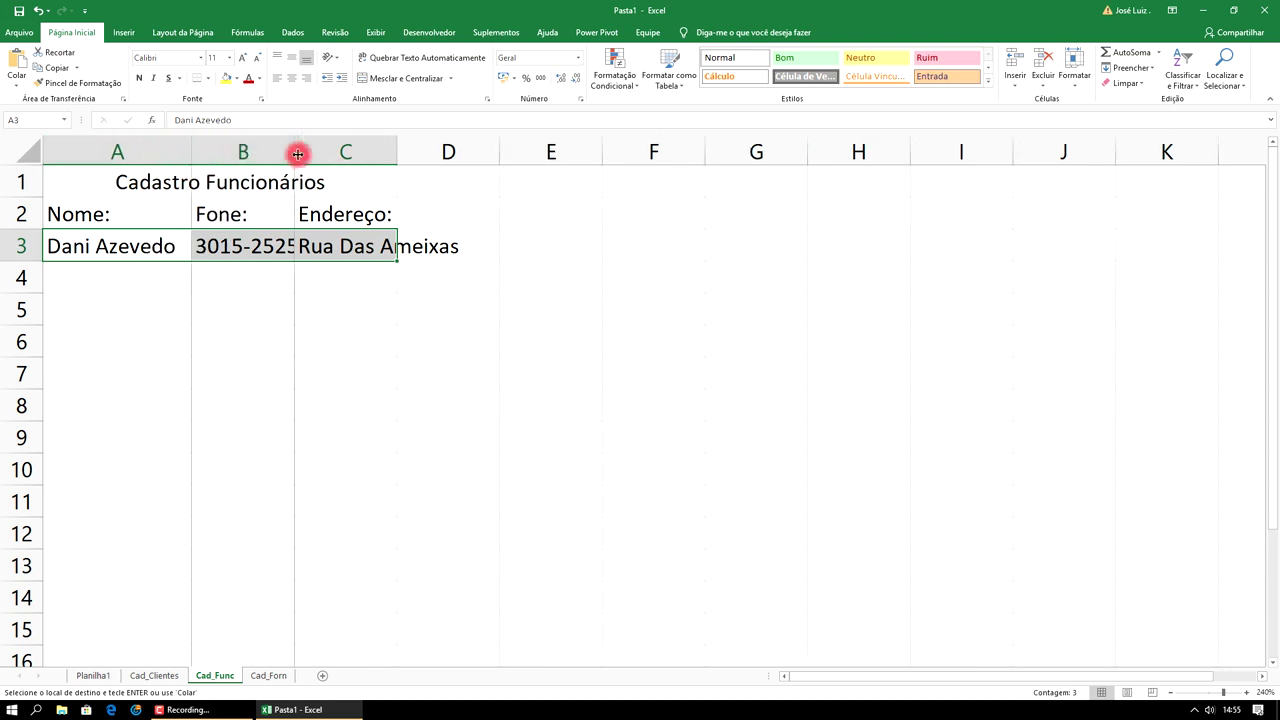
double_click(404, 150)
Replace the name in Cad_Func A3 with the employee's name.
click(184, 246)
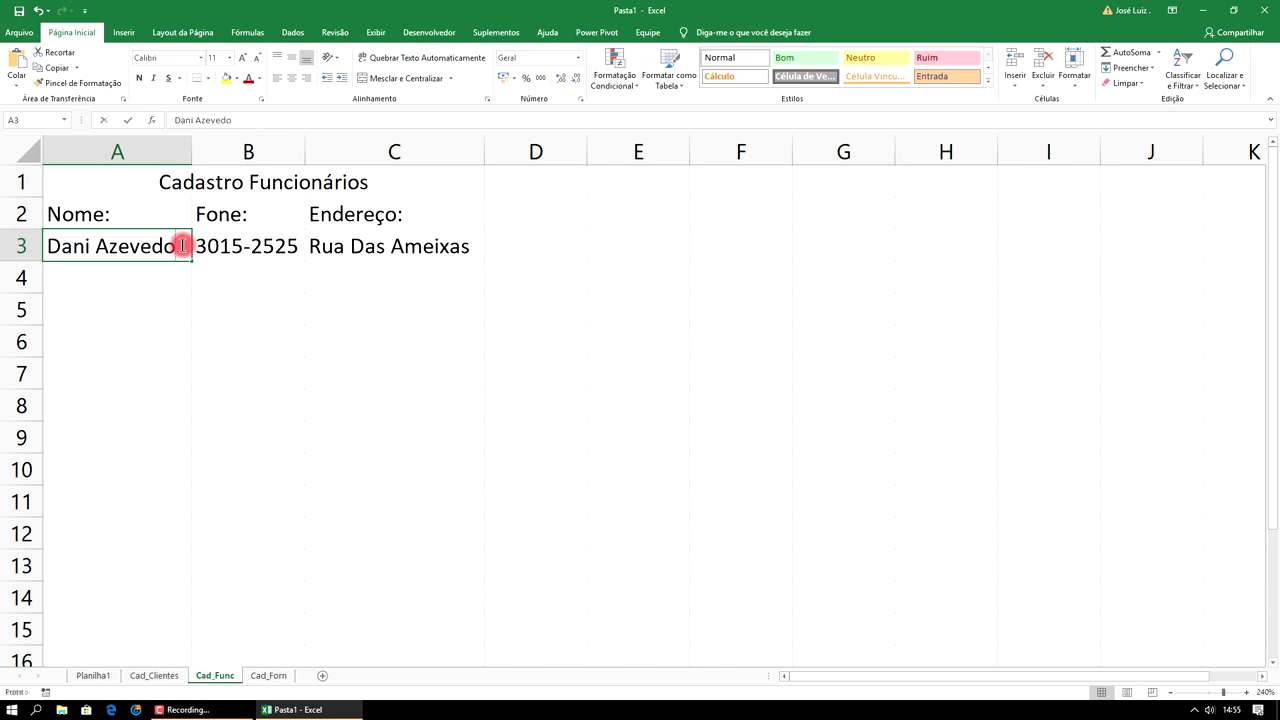
double_click(184, 246)
drag(184, 246, 4, 246)
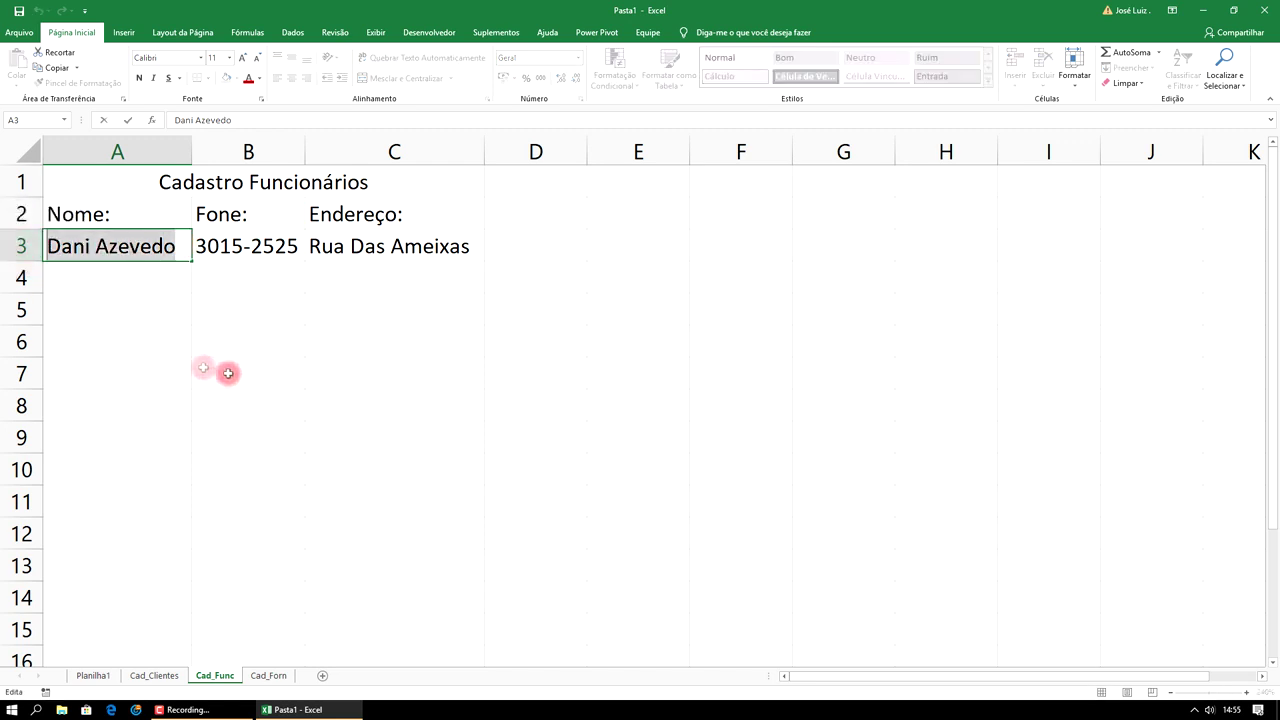
text(Osvaldo)
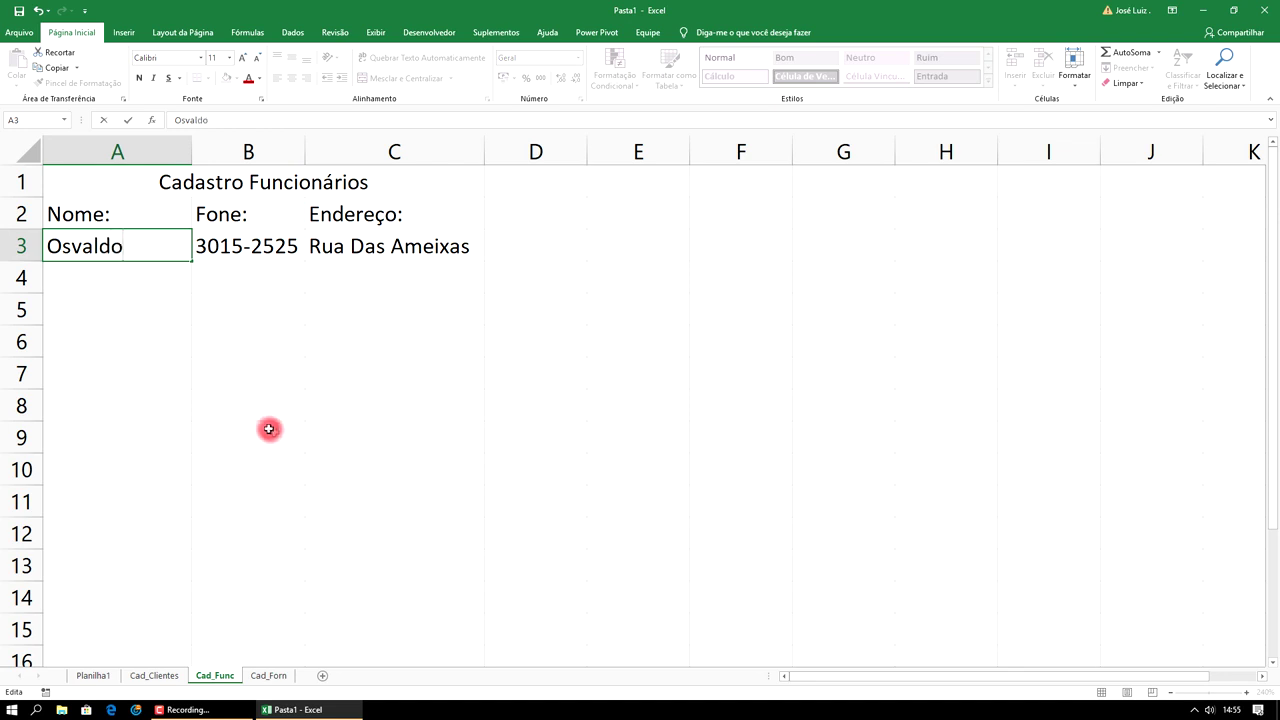
click(274, 432)
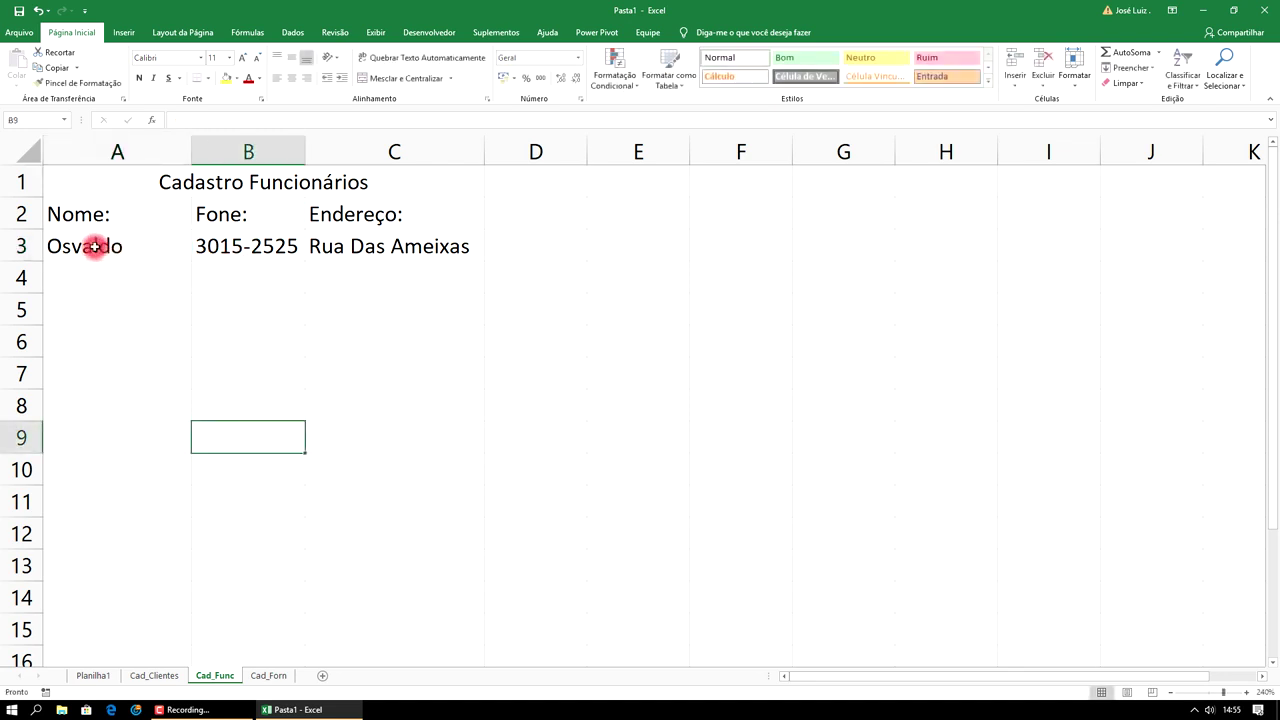
Copy the employee record into A3:C3 of Cad_Forn and fit columns B and C.
drag(94, 246, 360, 250)
key(ctrl+c)
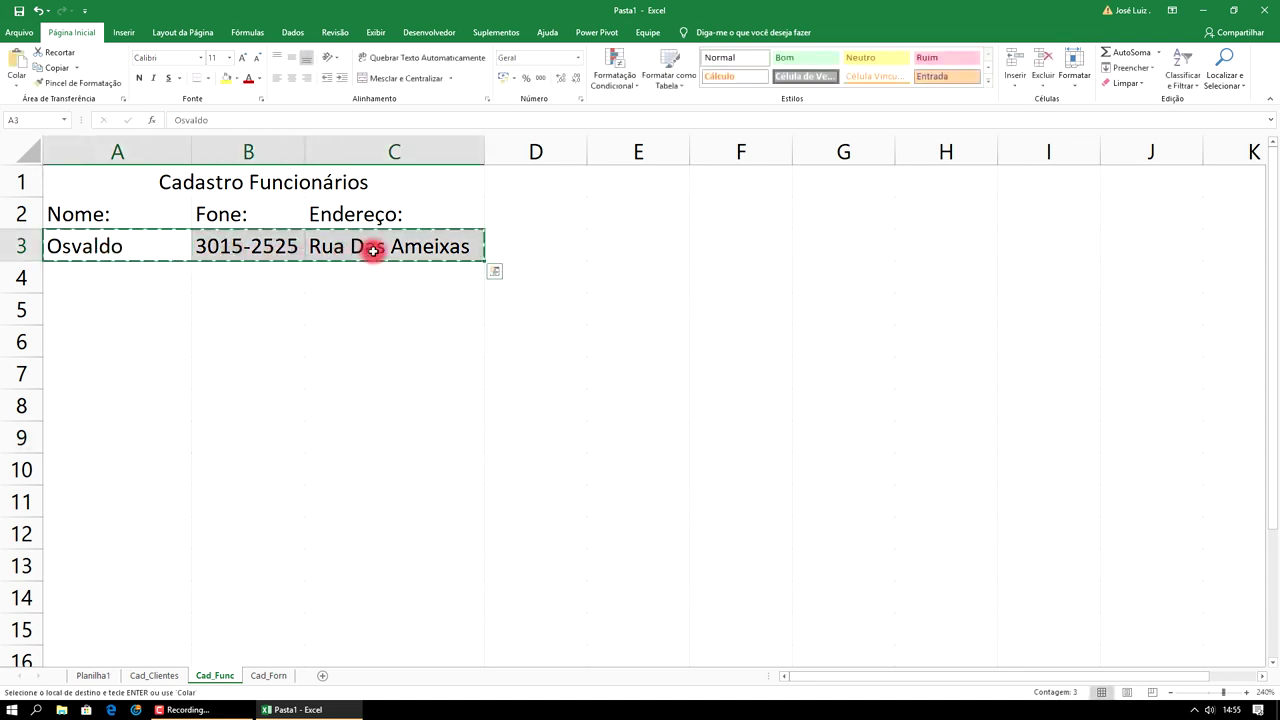
click(272, 675)
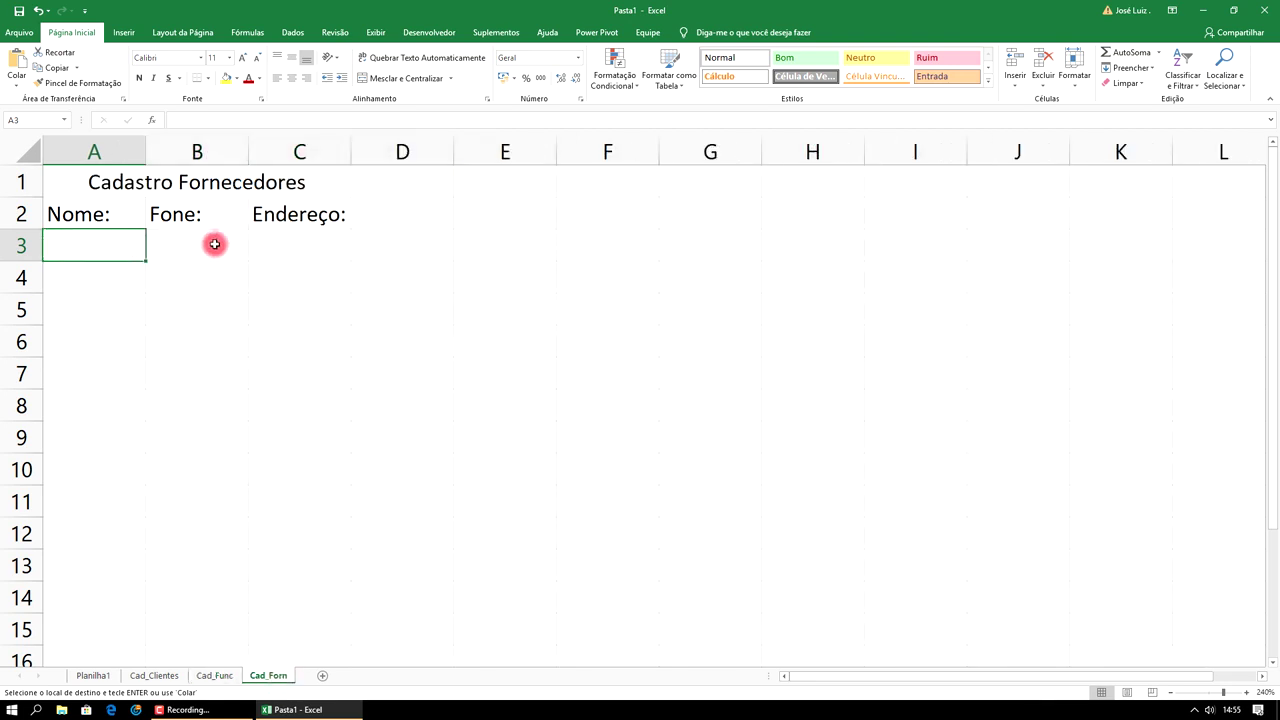
shift+click(317, 245)
key(ctrl+v)
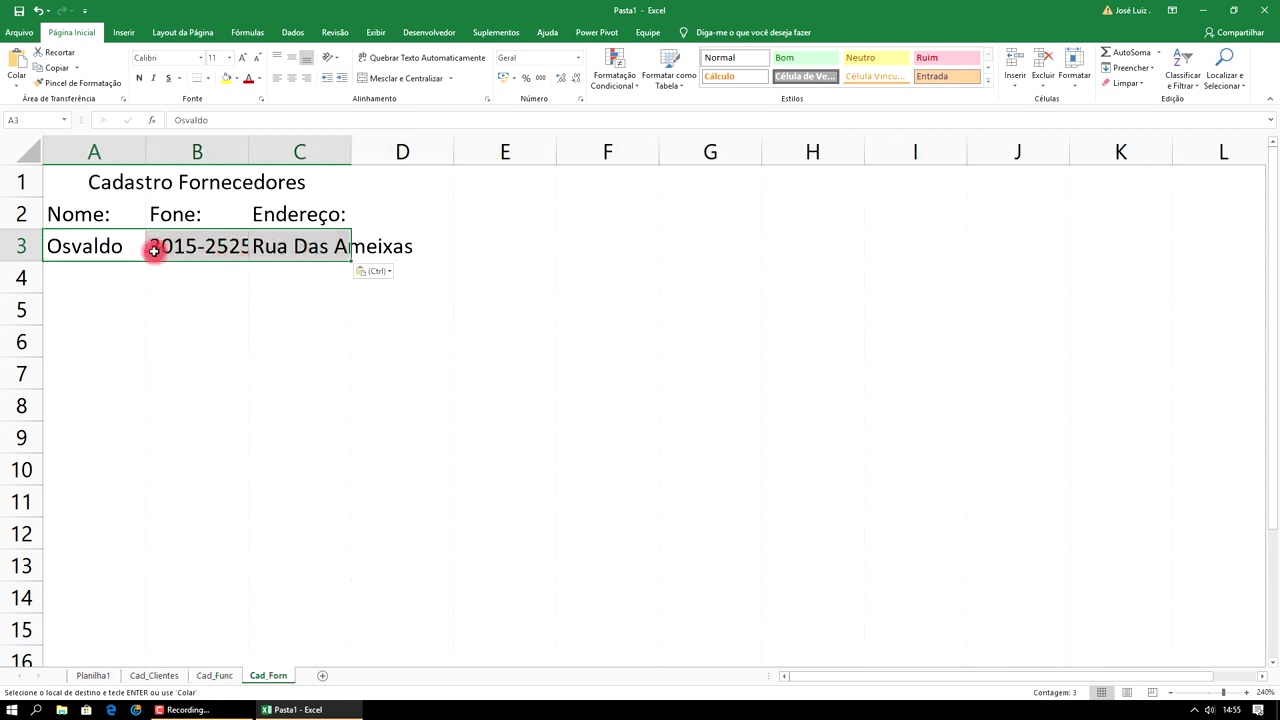
double_click(248, 152)
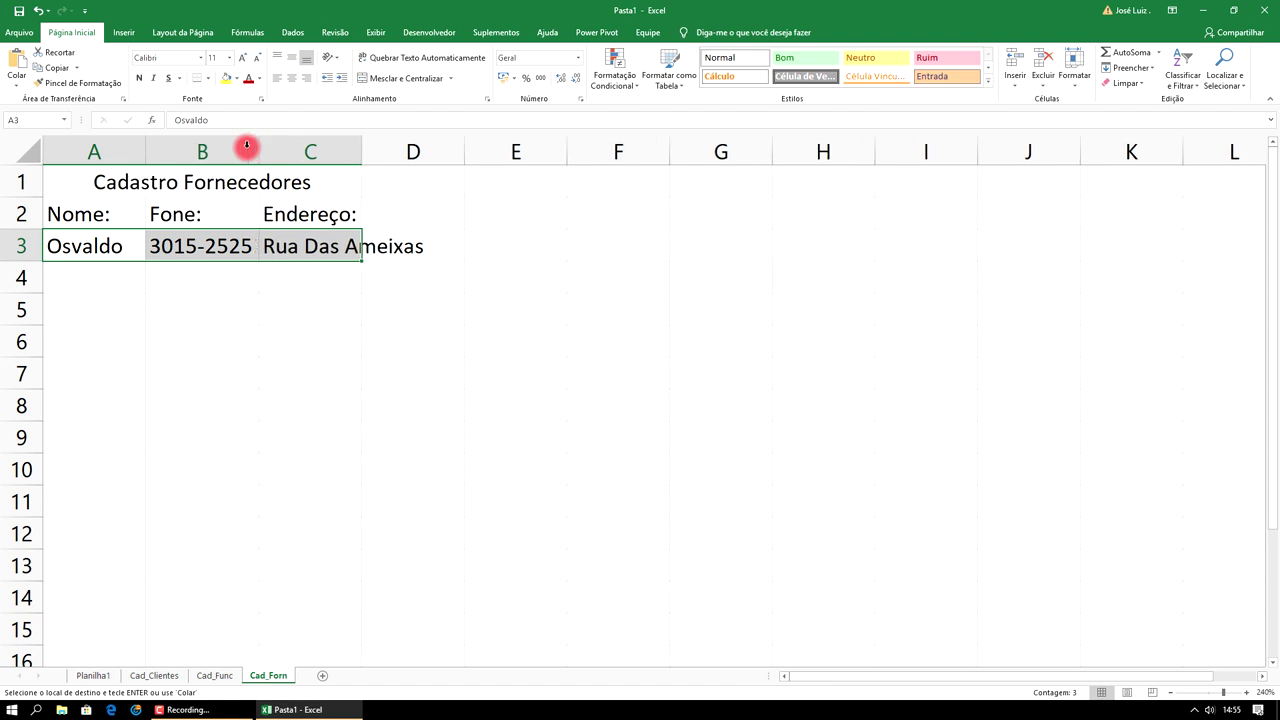
drag(358, 152, 362, 151)
double_click(362, 151)
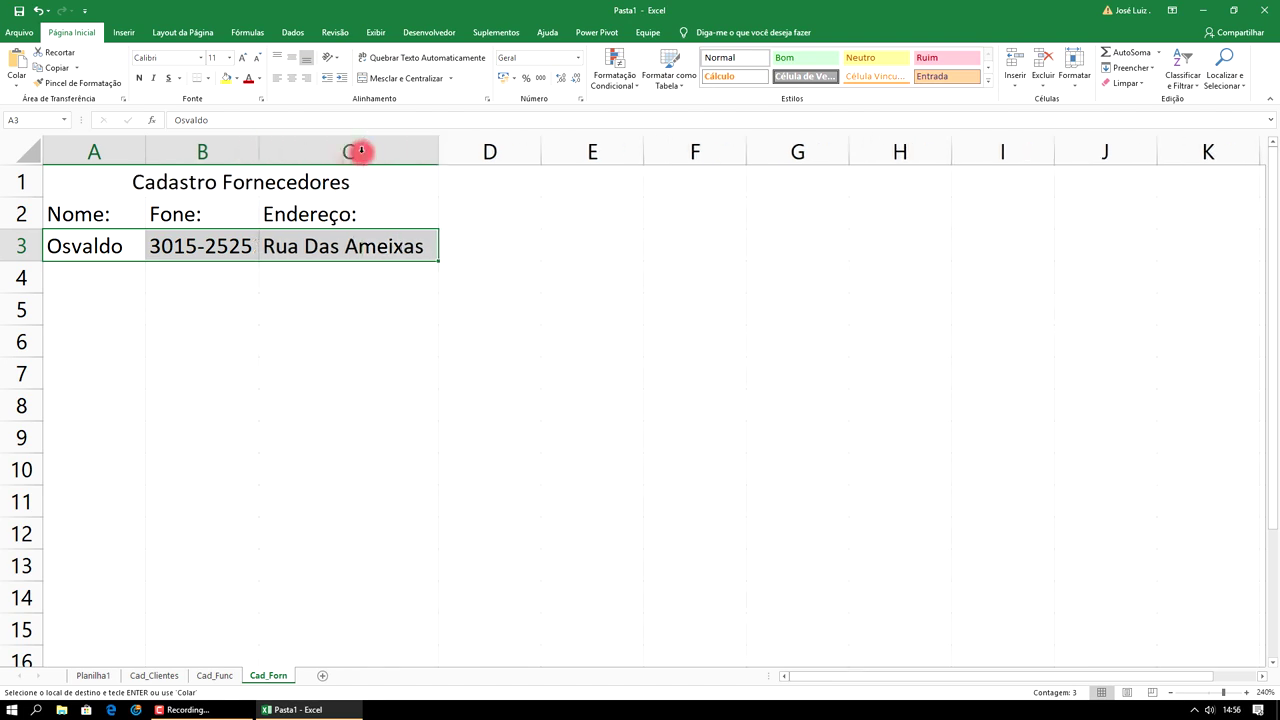
Replace the name in Cad_Forn A3 with the supplier's name.
double_click(126, 247)
drag(126, 247, 3, 246)
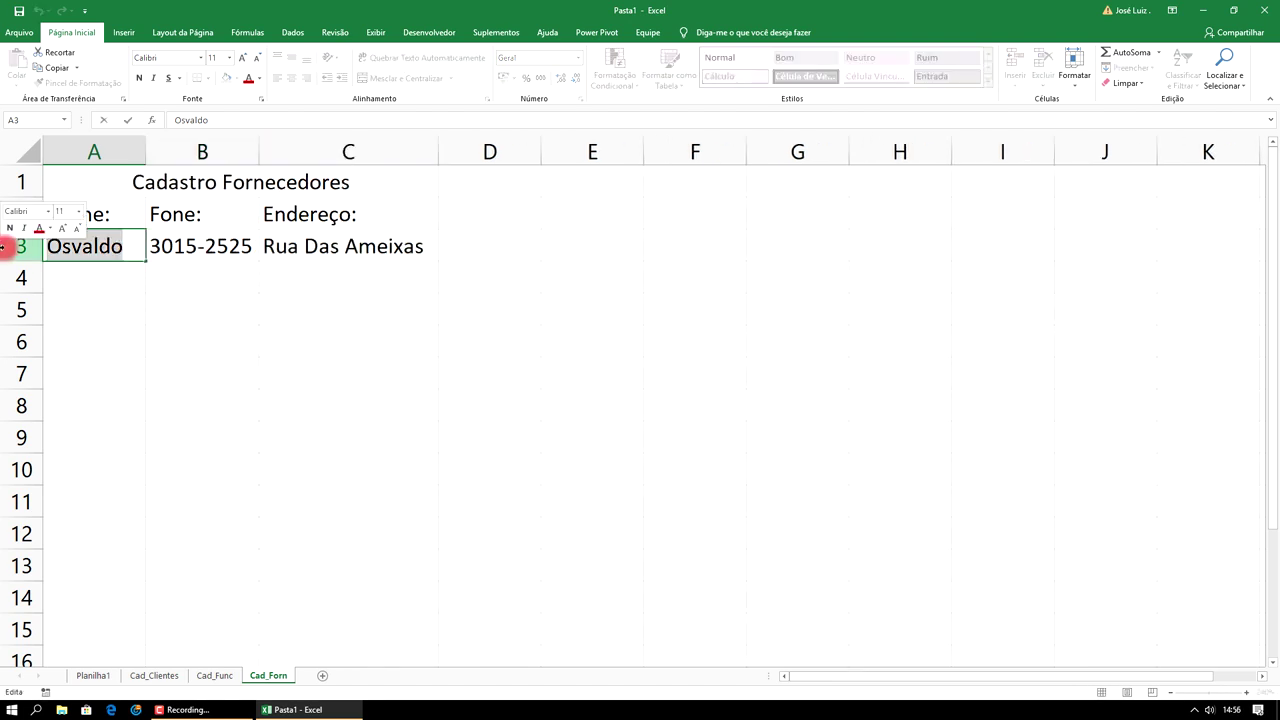
text(Cristina)
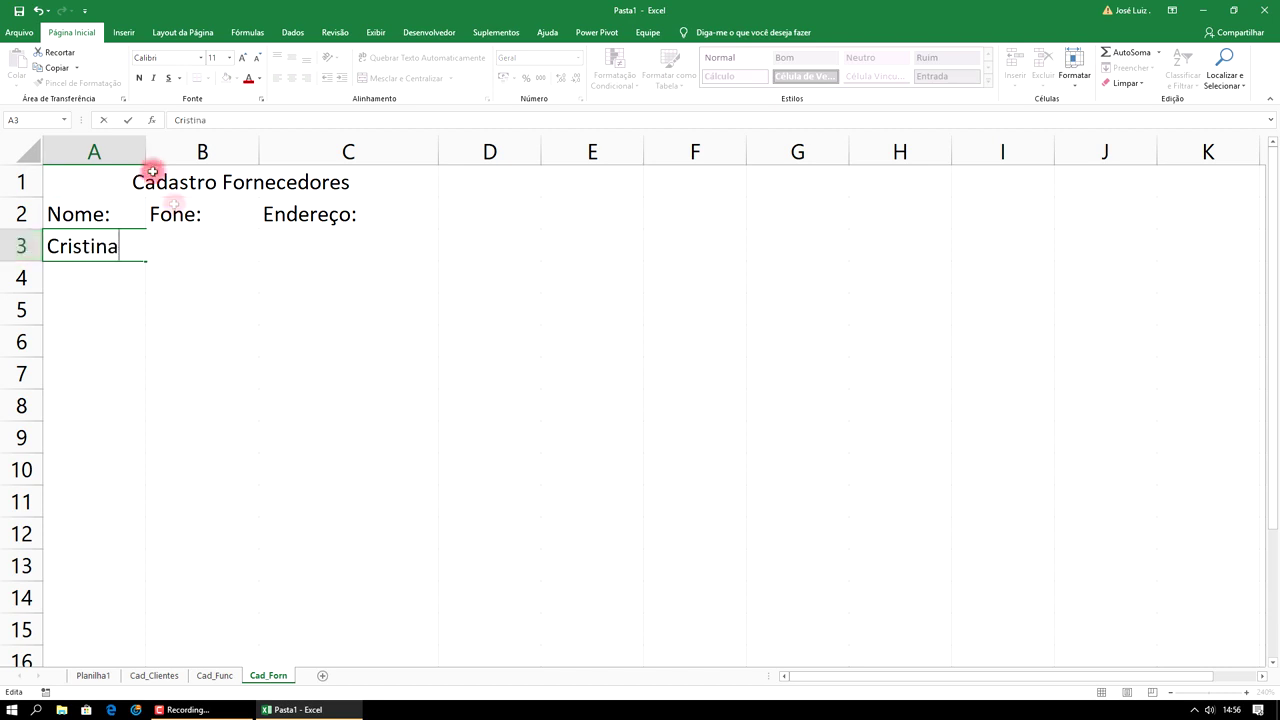
click(214, 340)
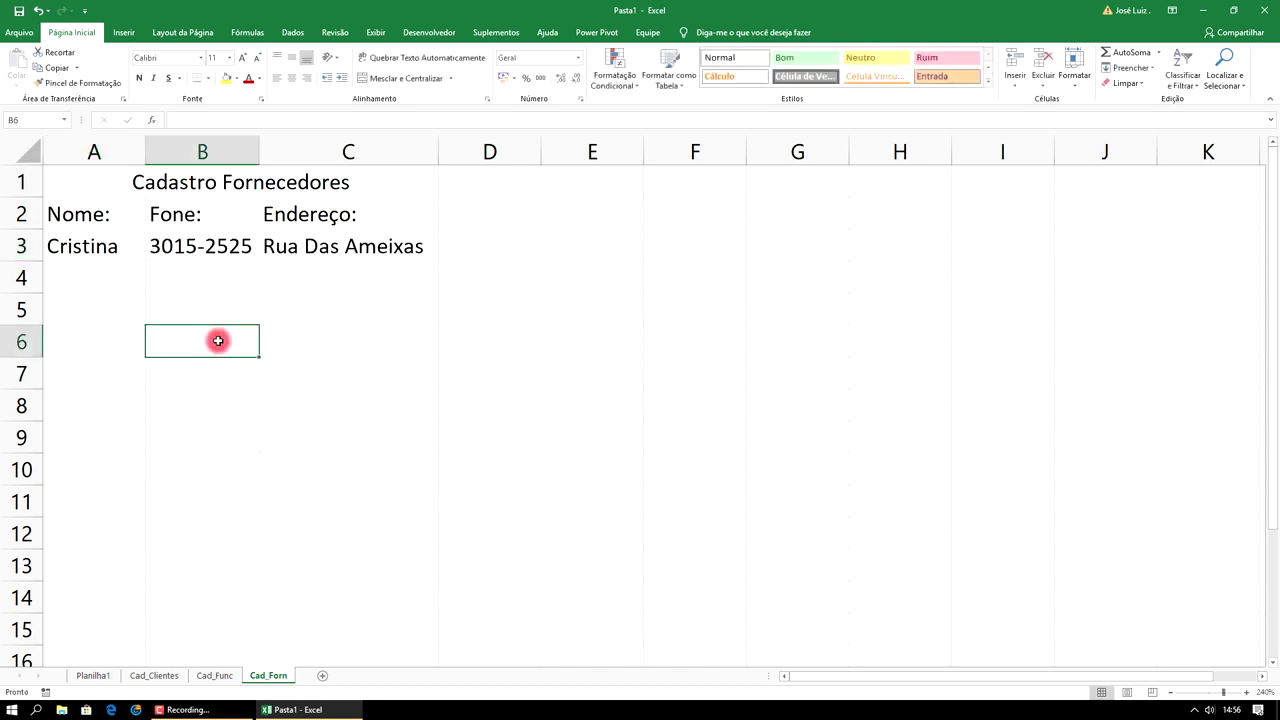
click(392, 340)
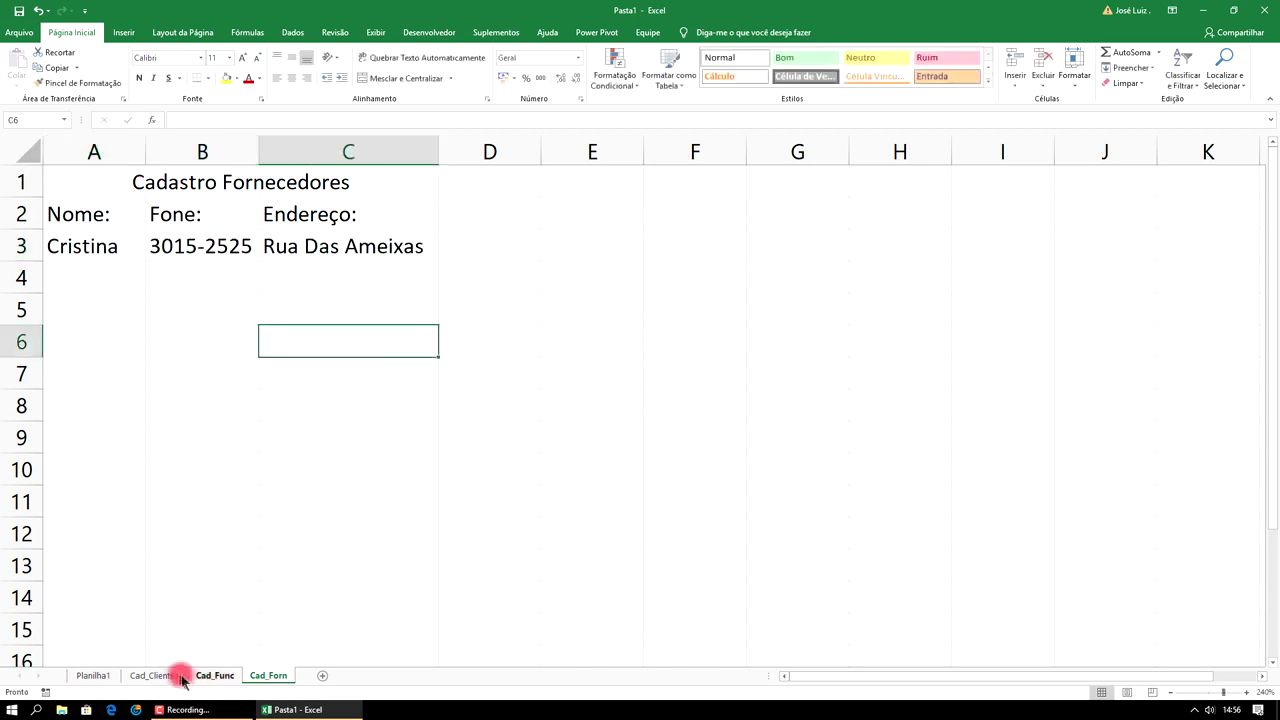
Rename the Planilha1 sheet to Sistema.
click(100, 676)
right_click(100, 676)
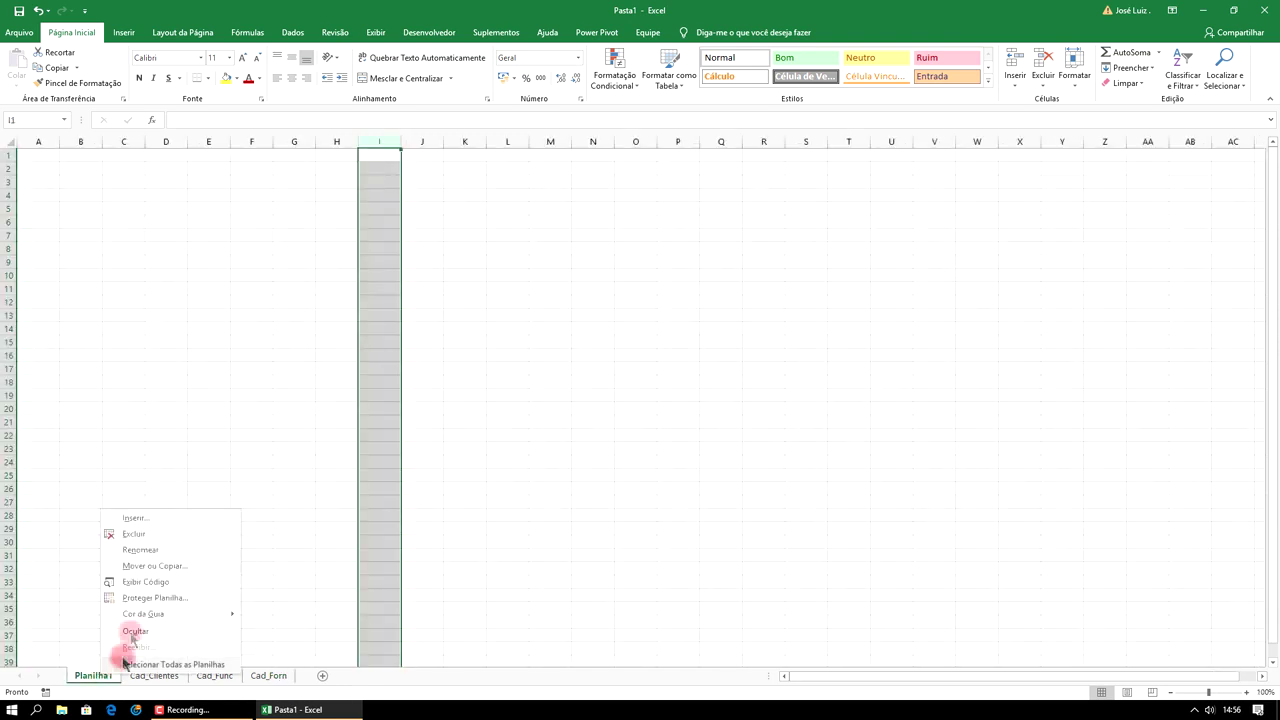
click(157, 552)
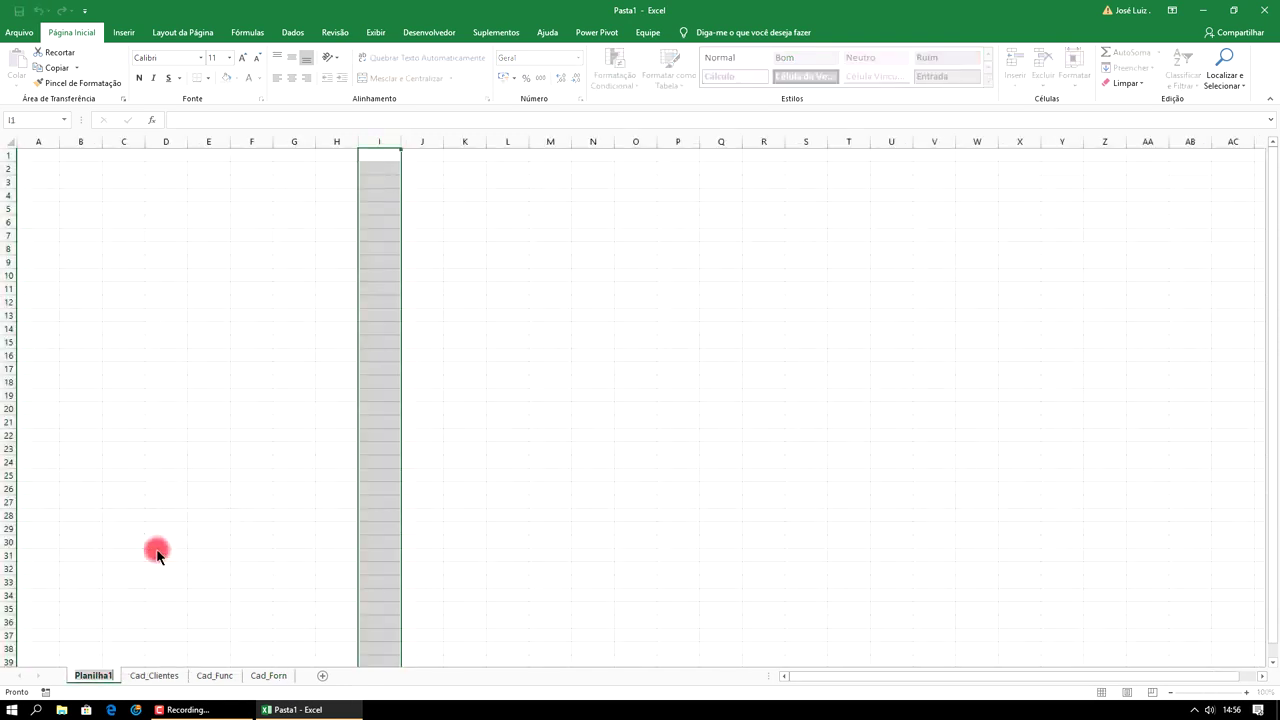
text(Sistema)
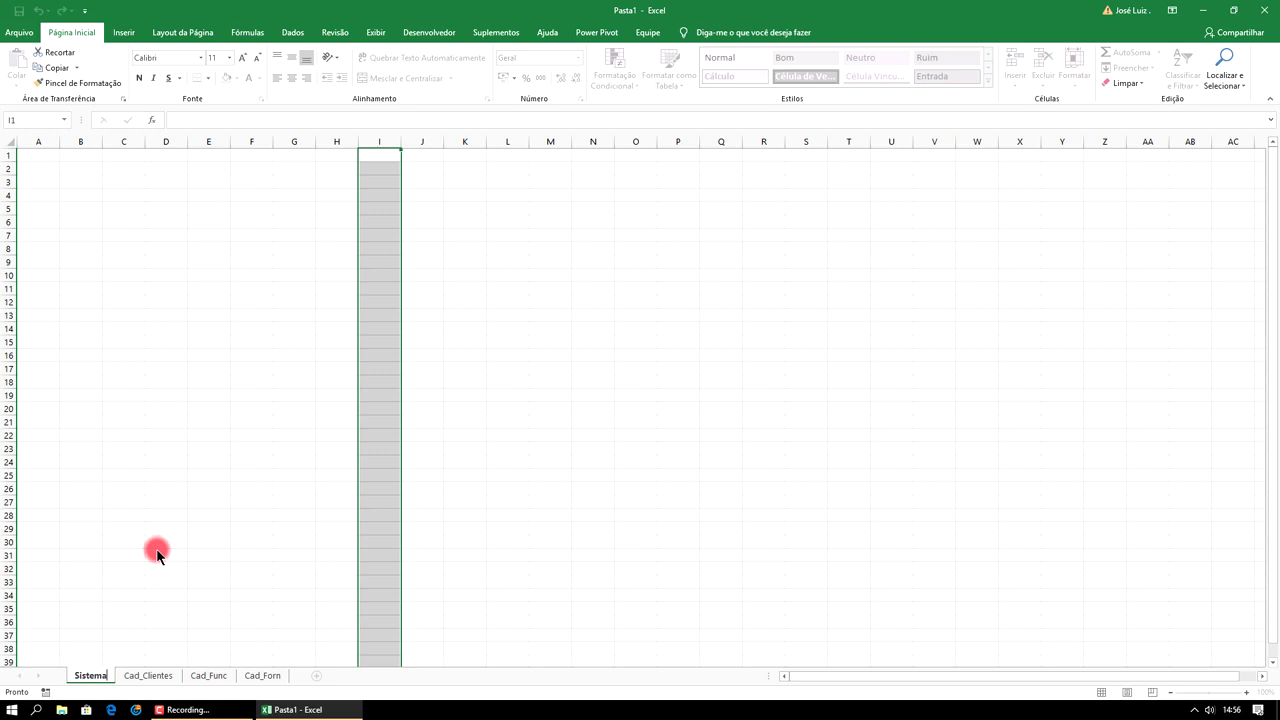
click(140, 434)
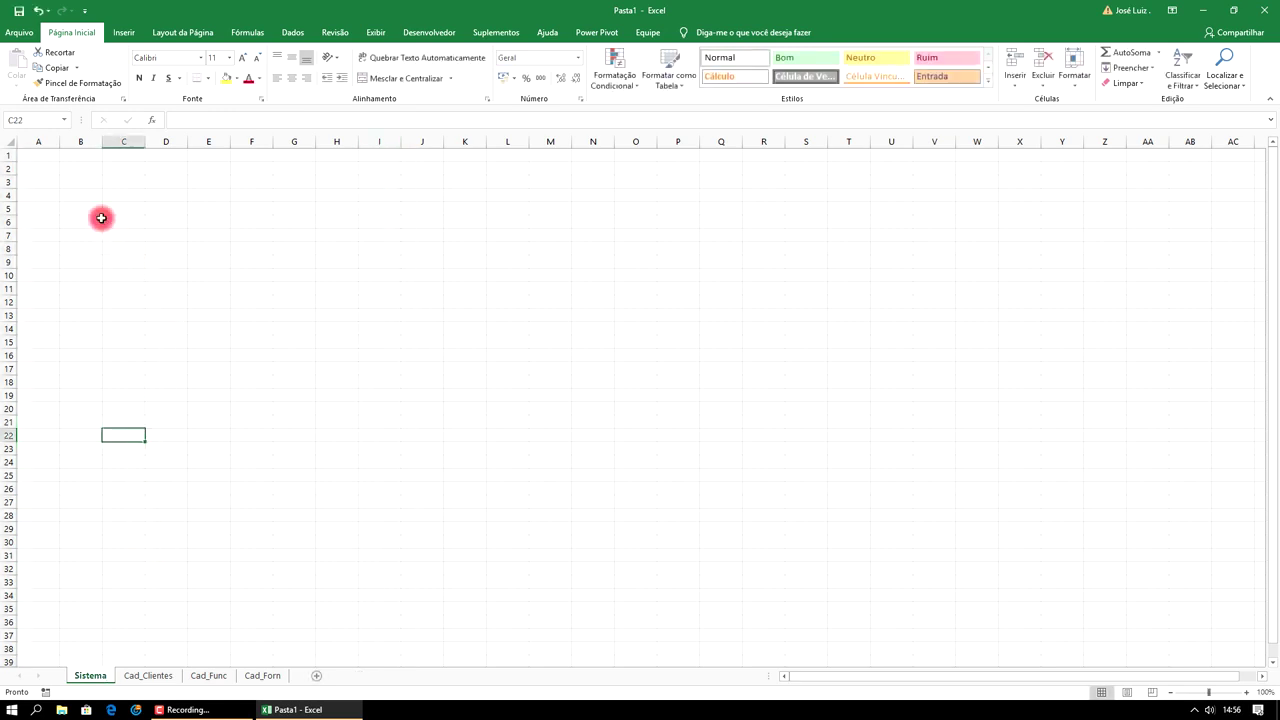
Select cell B6 and zoom in on the Sistema sheet.
click(101, 218)
click(1246, 695)
click(1246, 695)
click(1246, 695)
click(1246, 695)
click(1247, 697)
click(1247, 697)
click(1247, 697)
click(1247, 697)
click(1247, 697)
click(1247, 697)
click(1247, 697)
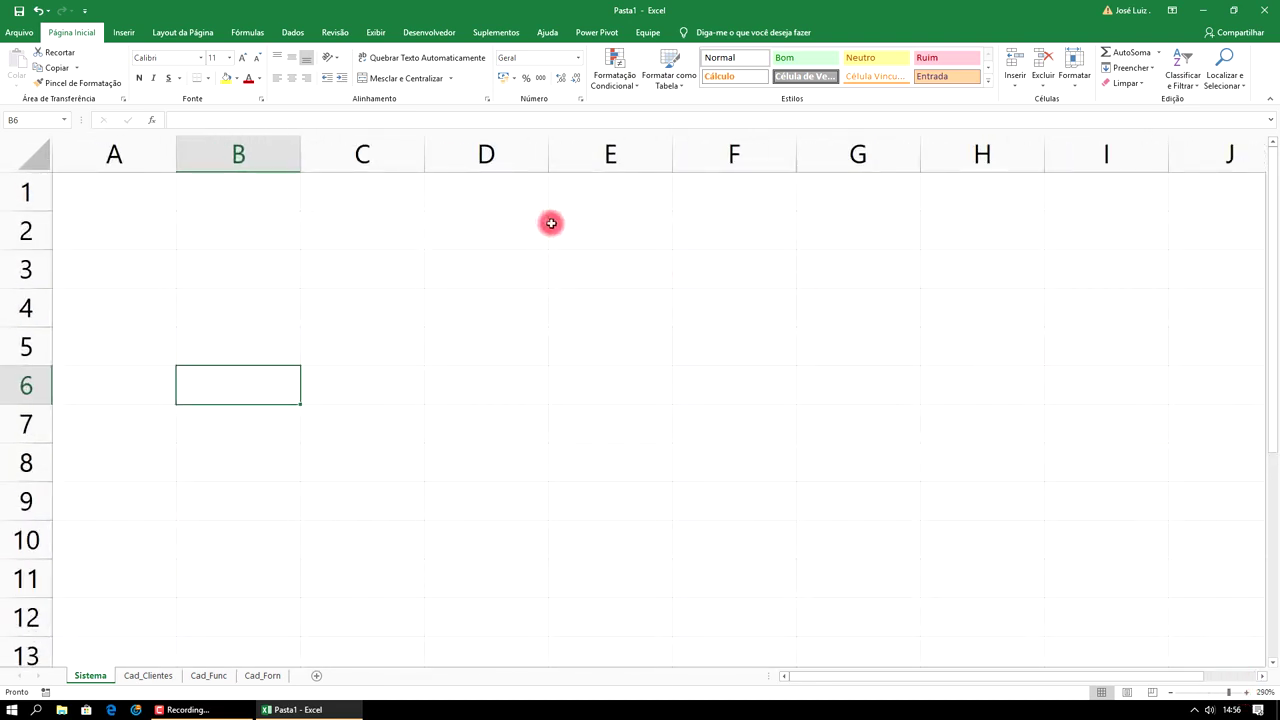
Draw a rectangle from cell A1 across columns A–H down to about row 30.
click(124, 33)
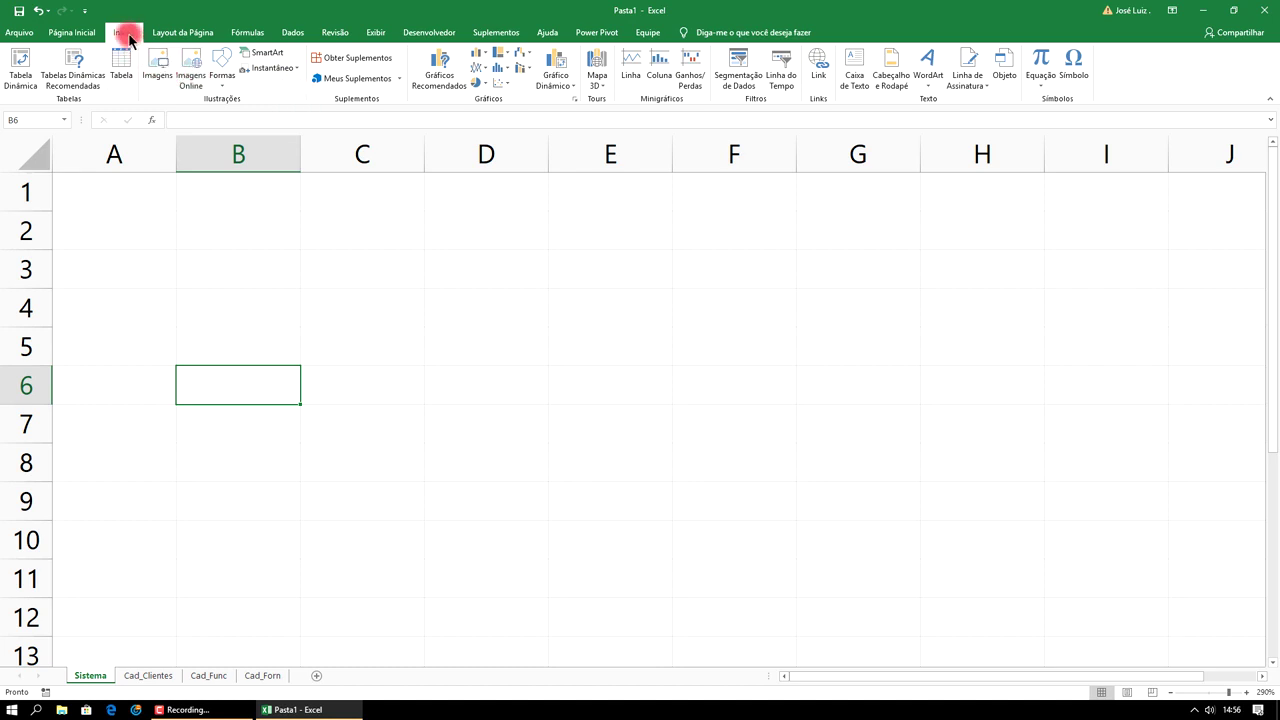
click(222, 74)
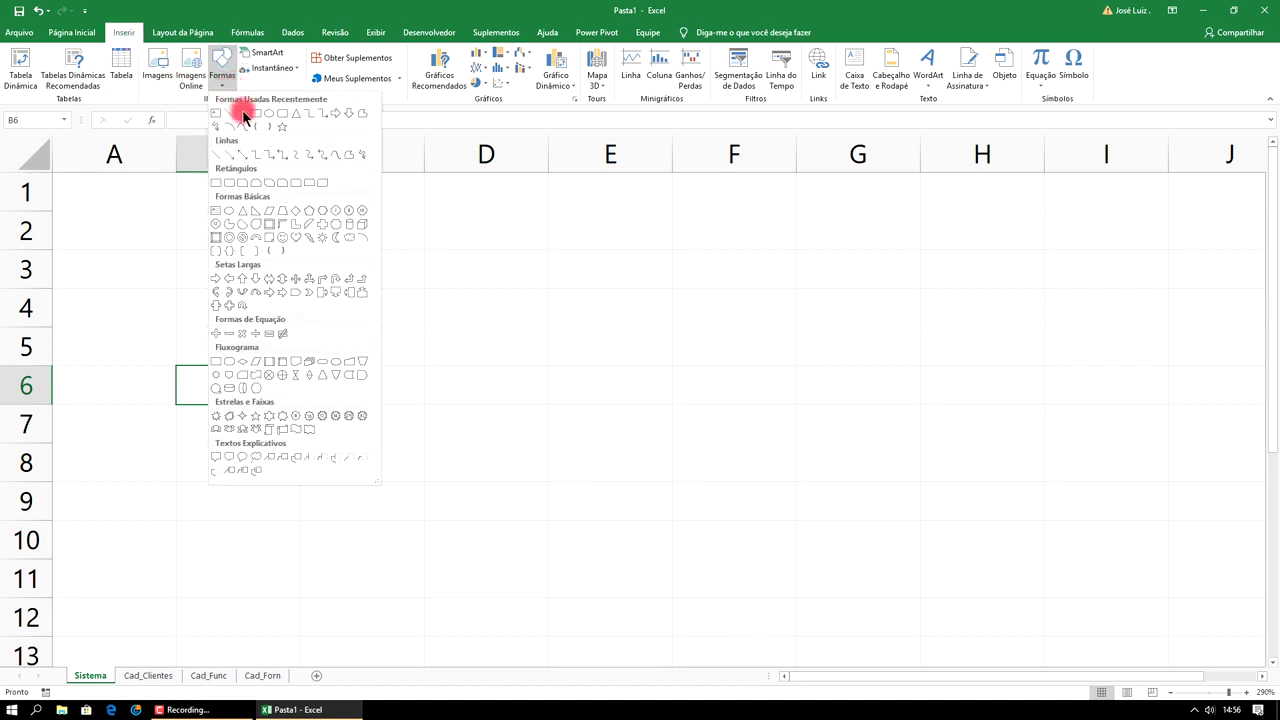
click(255, 119)
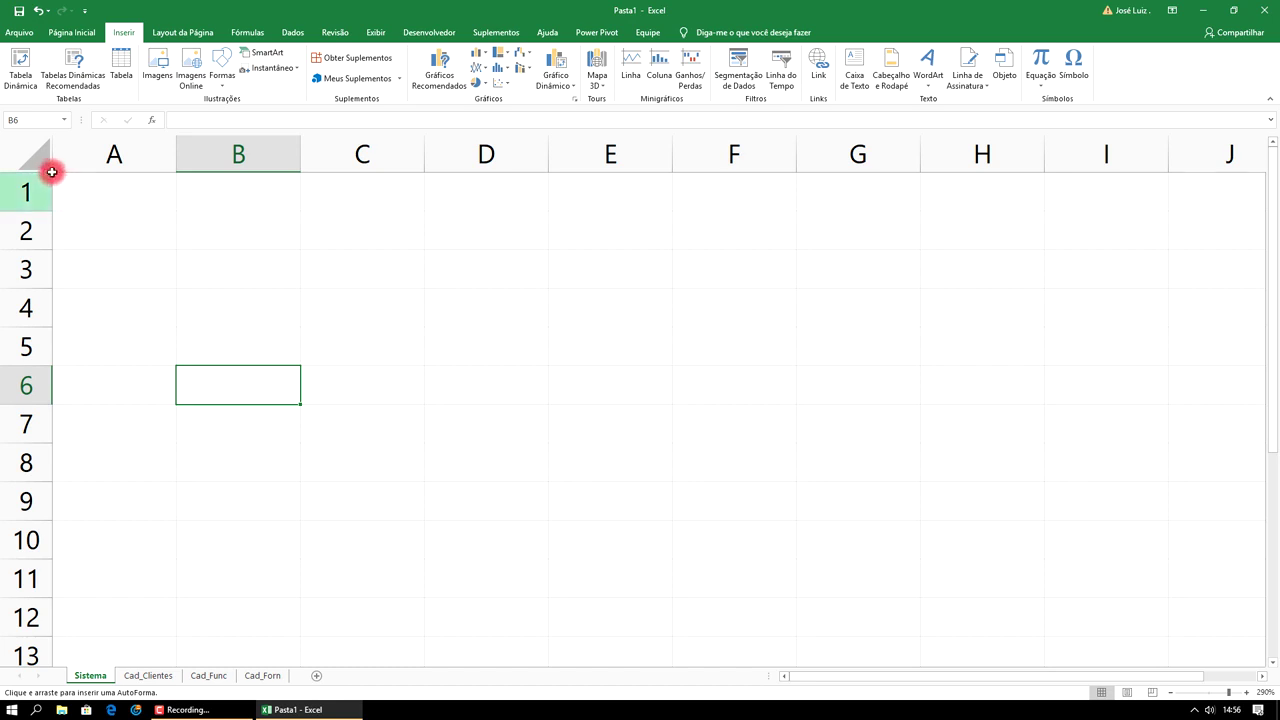
mouse_move(52, 174)
mouse_down()
mouse_move(361, 499)
mouse_move(812, 651)
mouse_move(1043, 655)
mouse_up()
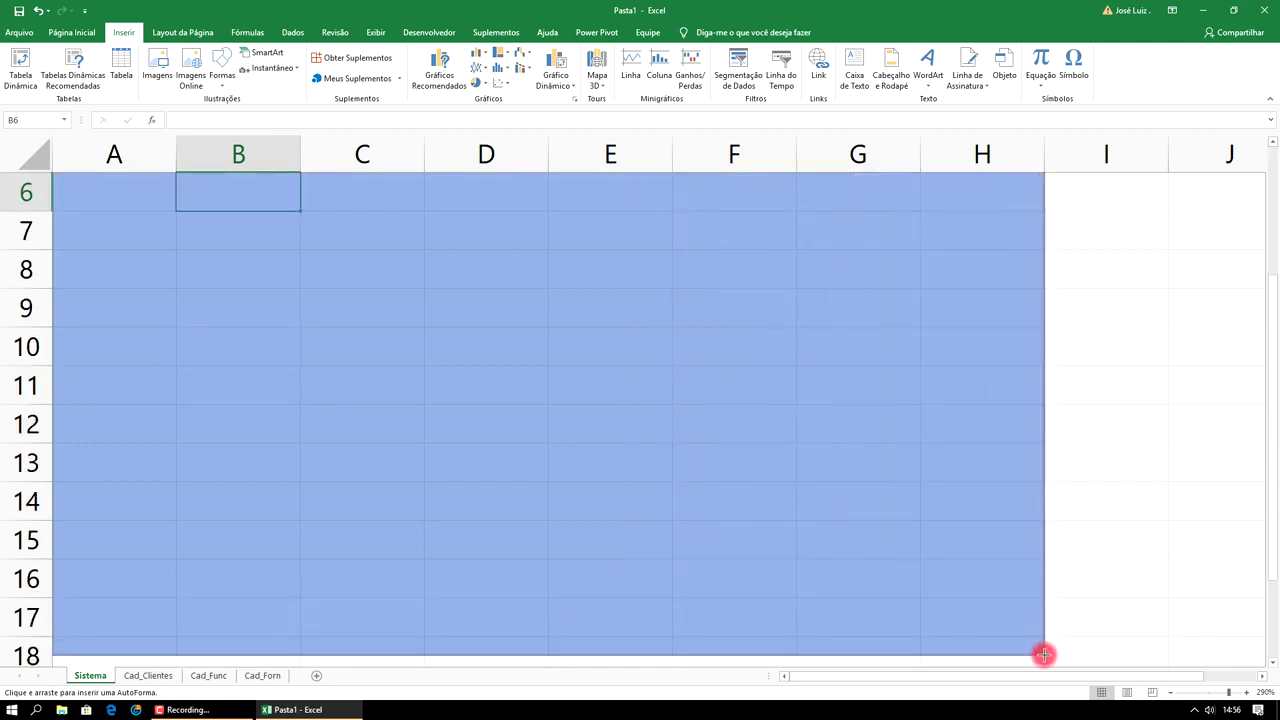
drag(1043, 655, 1041, 663)
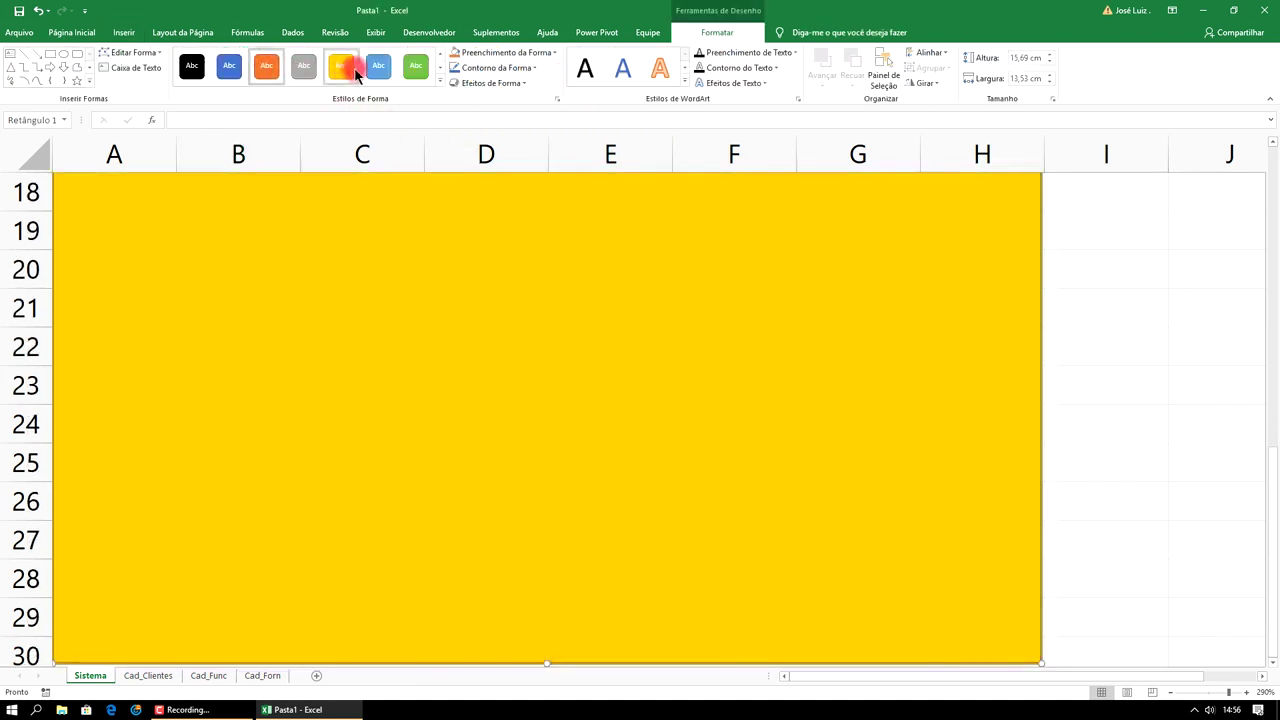
Fill the rectangle with the yellow shape style and align its right edge to the H/I border.
click(343, 68)
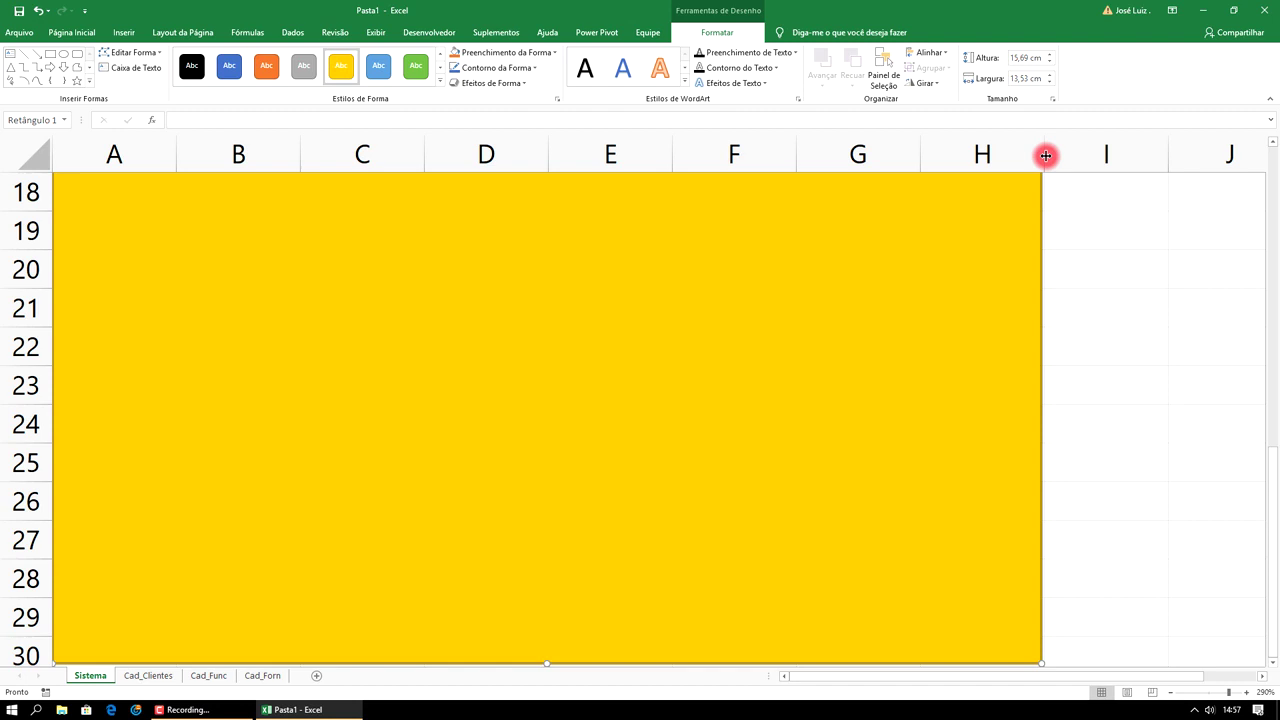
drag(1045, 156, 1045, 156)
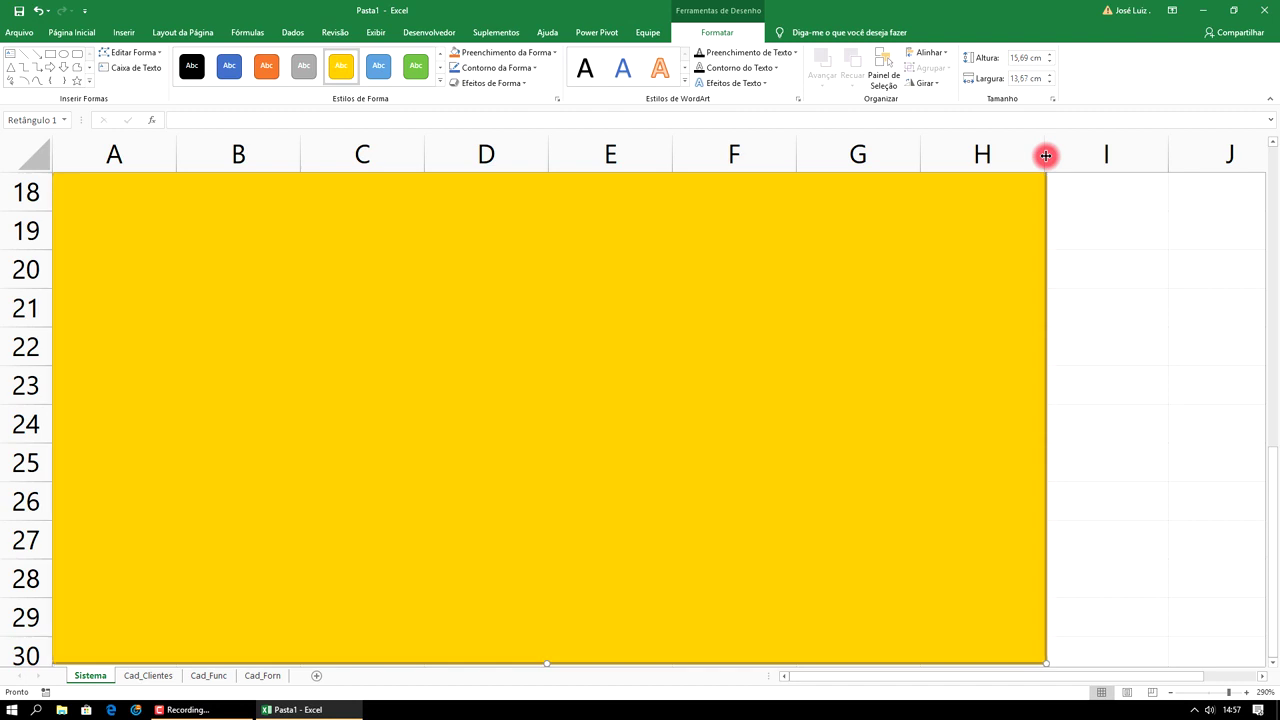
click(1056, 157)
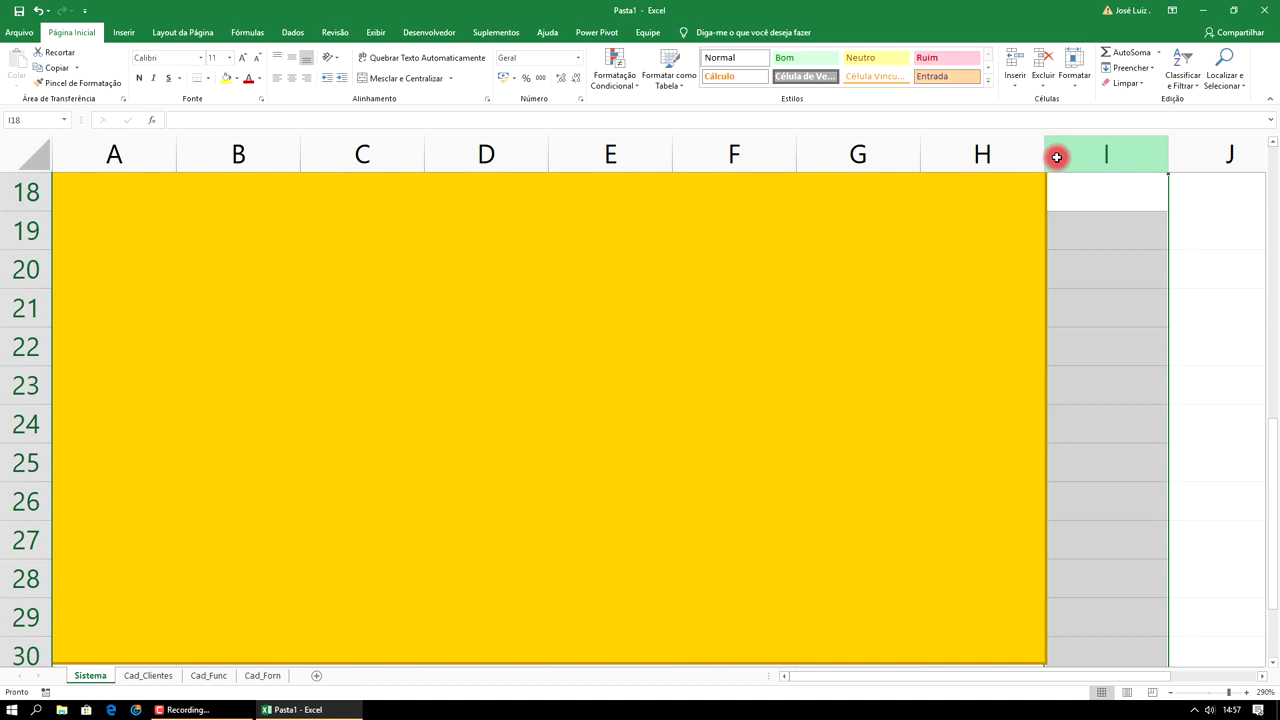
Extend the selection from column I to XFD and hide those columns.
key(ctrl+shift+Right)
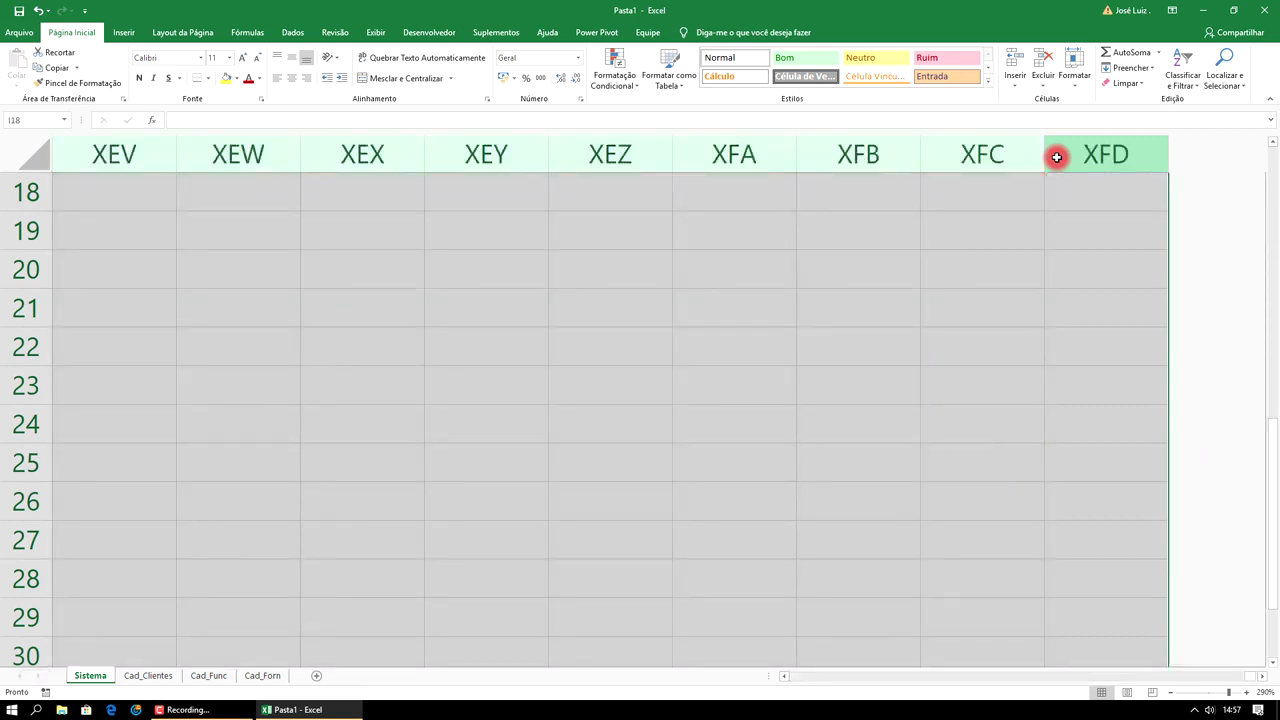
right_click(849, 155)
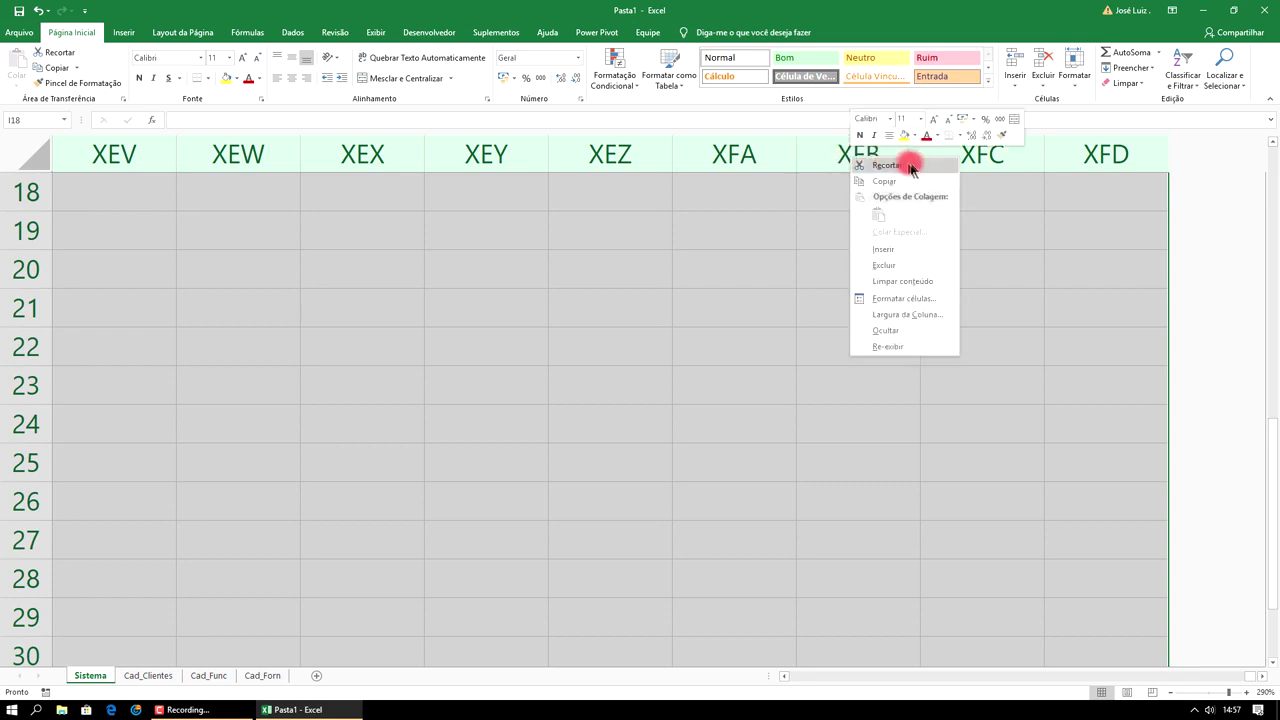
click(893, 333)
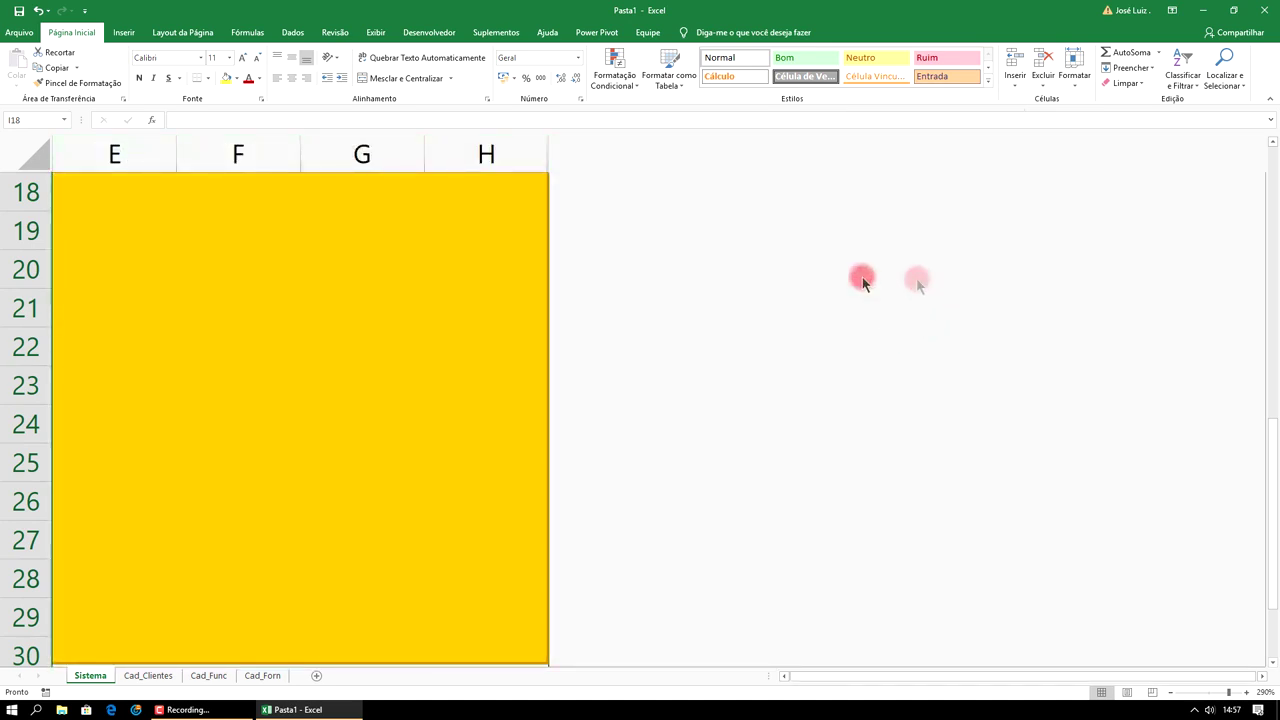
Hide every row from row 31 to the bottom of the sheet.
drag(967, 677, 874, 674)
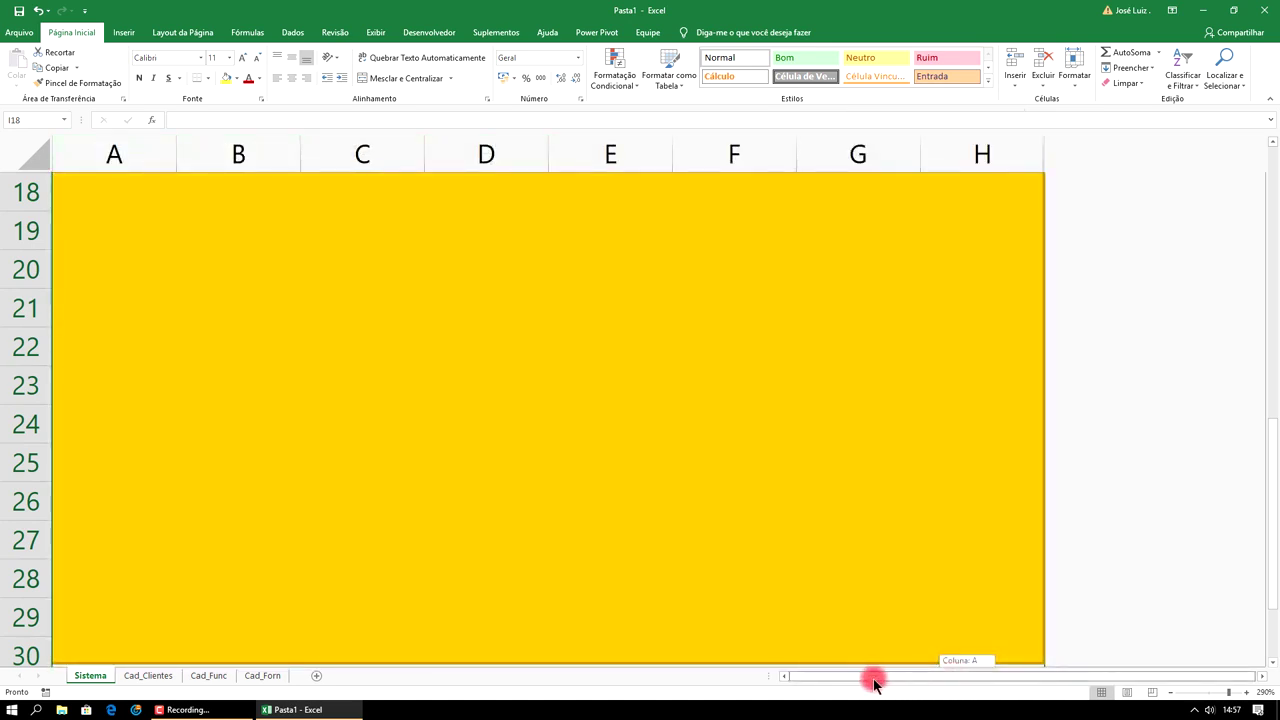
click(1274, 213)
scroll(1086, 354, down, 2)
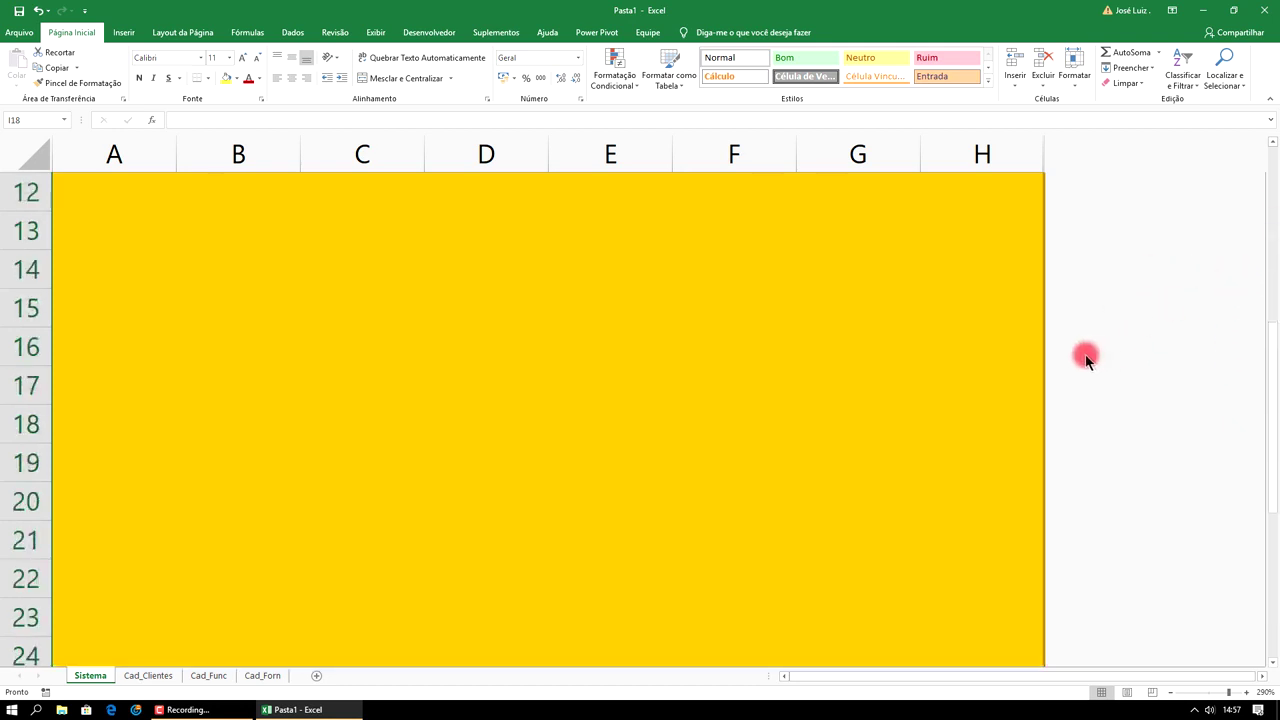
scroll(977, 411, down, 4)
scroll(1105, 400, up, 6)
scroll(1117, 398, up, 2)
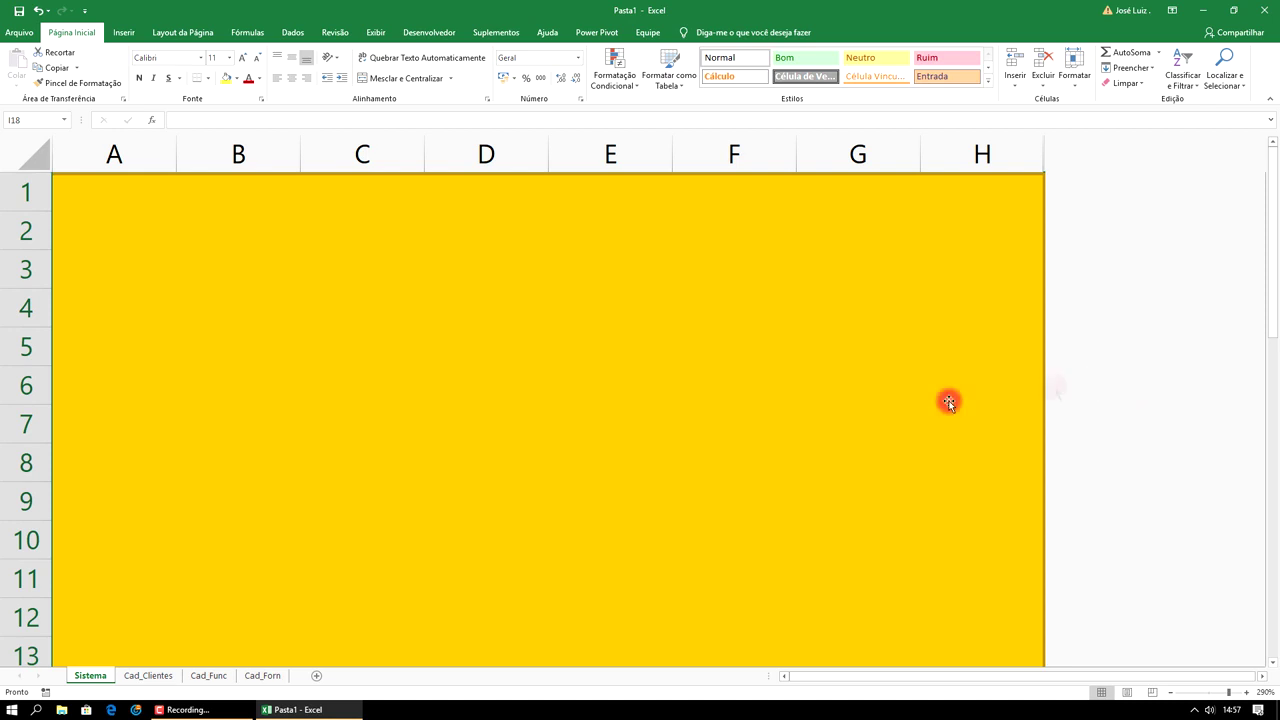
scroll(900, 390, down, 8)
scroll(700, 398, down, 3)
scroll(420, 398, up, 3)
click(26, 425)
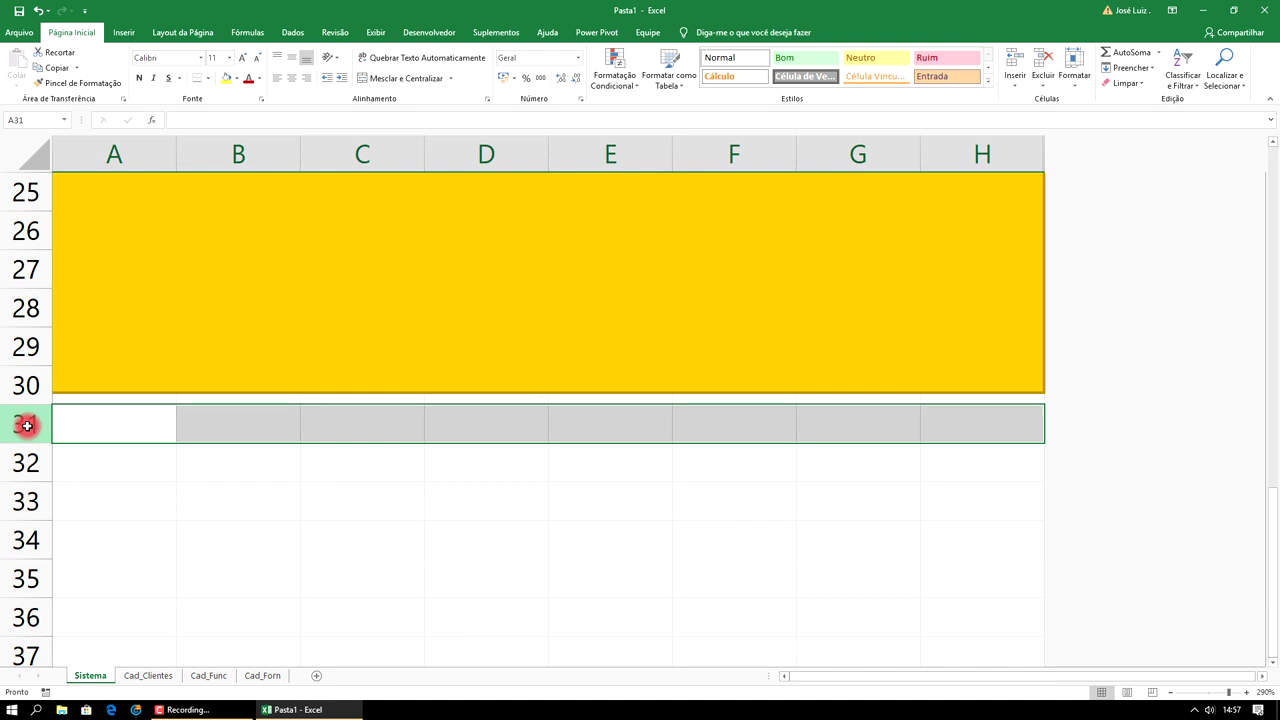
key(ctrl+shift+Down)
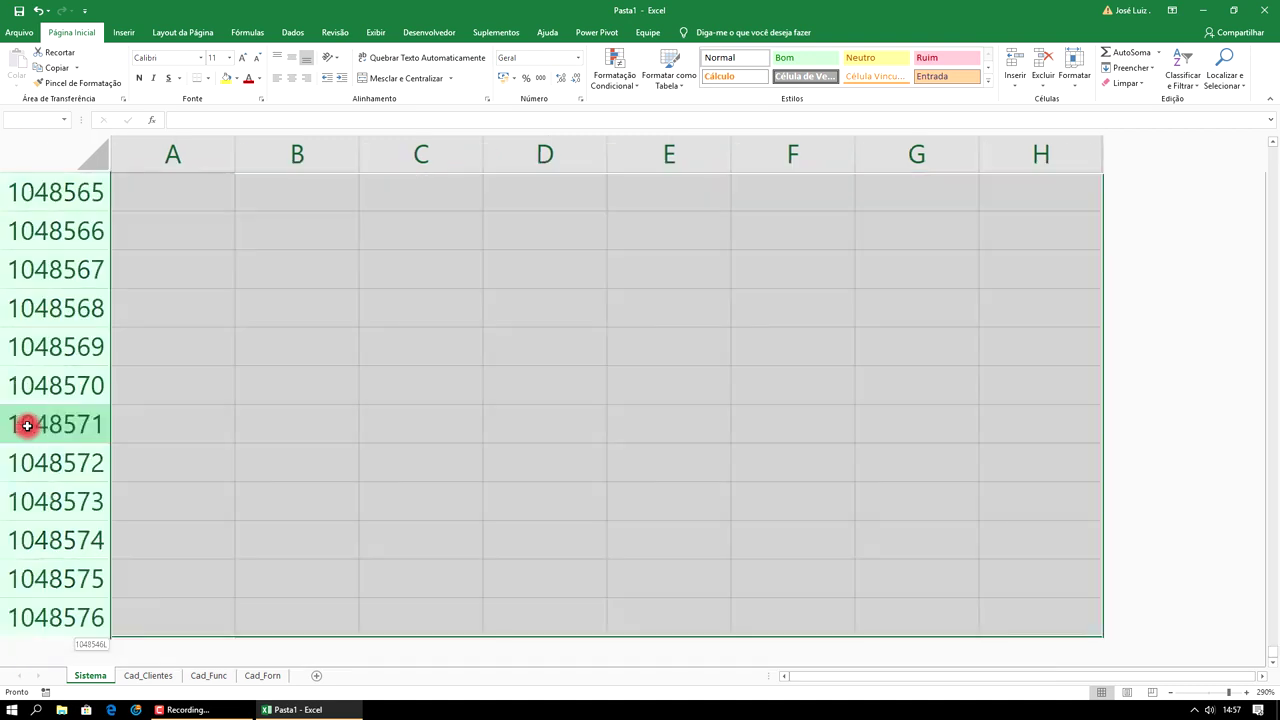
right_click(48, 313)
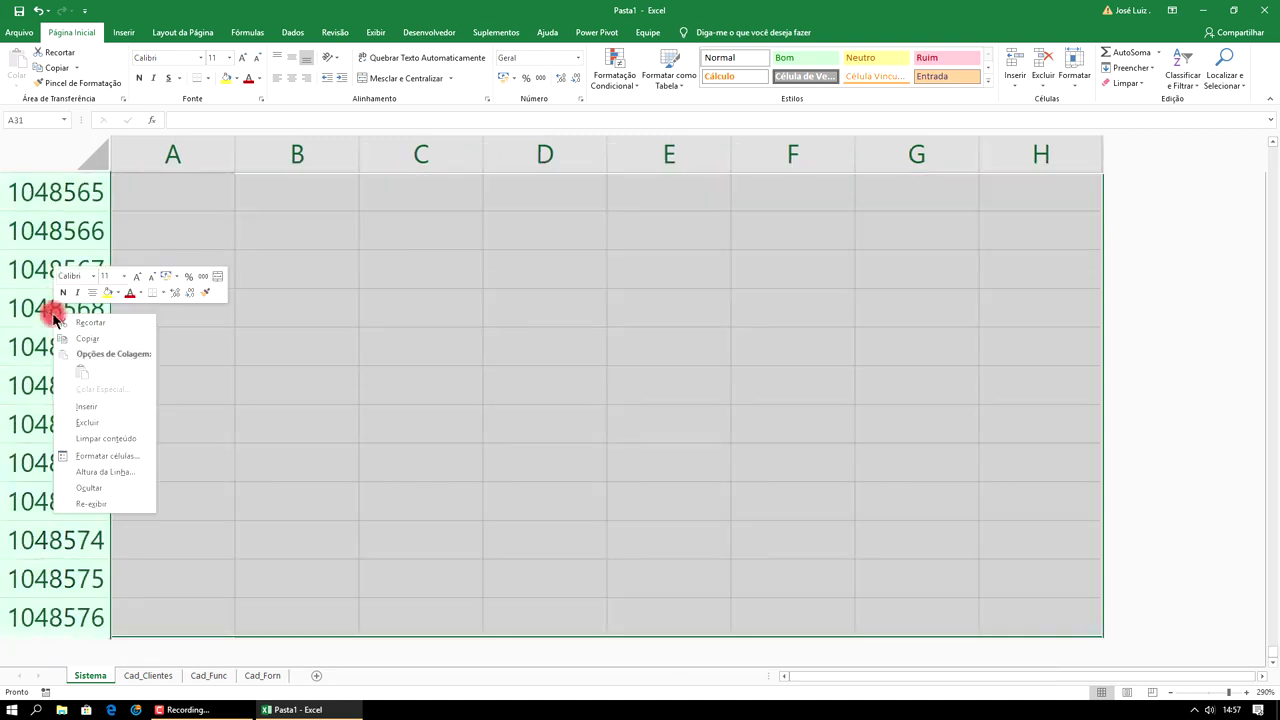
click(100, 485)
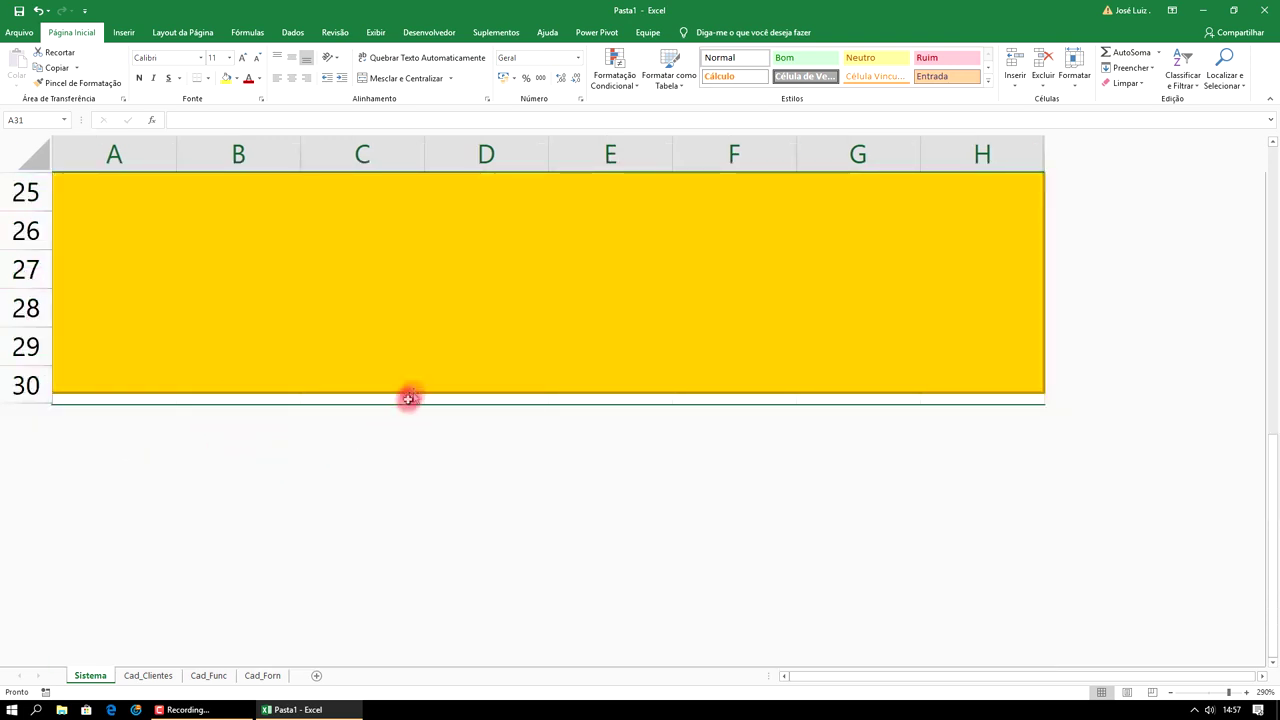
Stretch the yellow rectangle's bottom edge down to row 30's border.
click(434, 354)
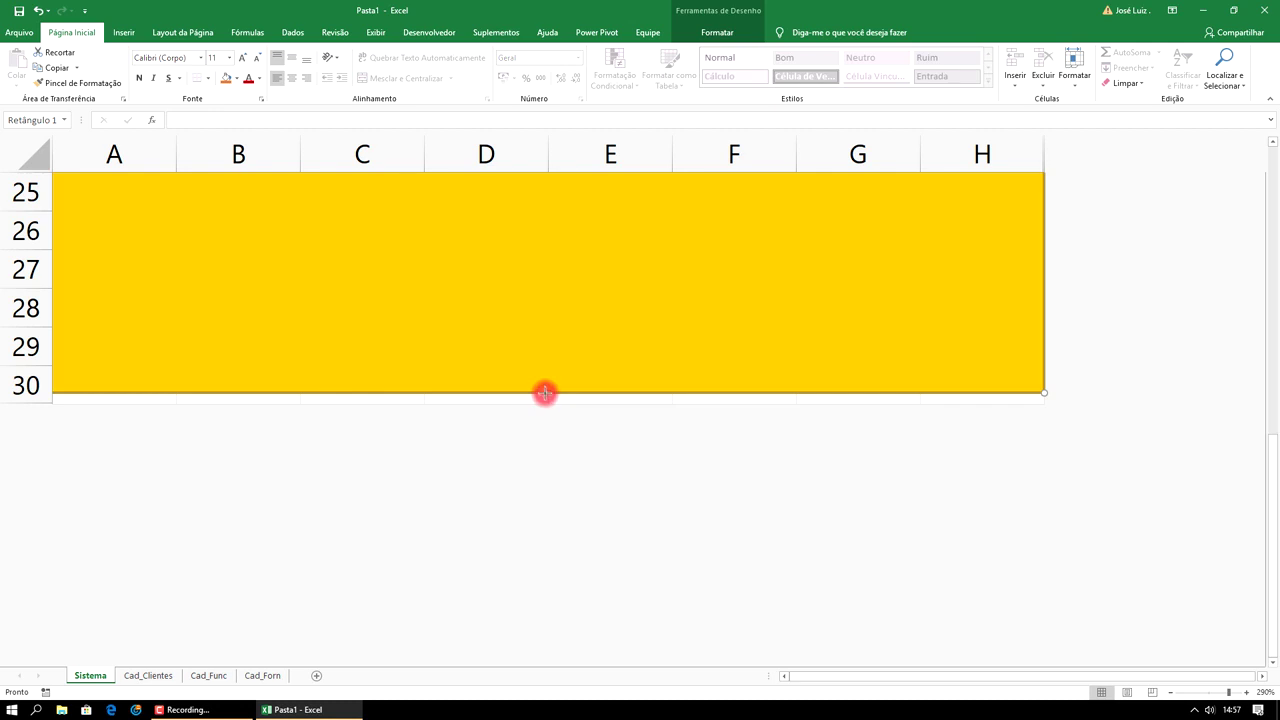
drag(544, 393, 546, 404)
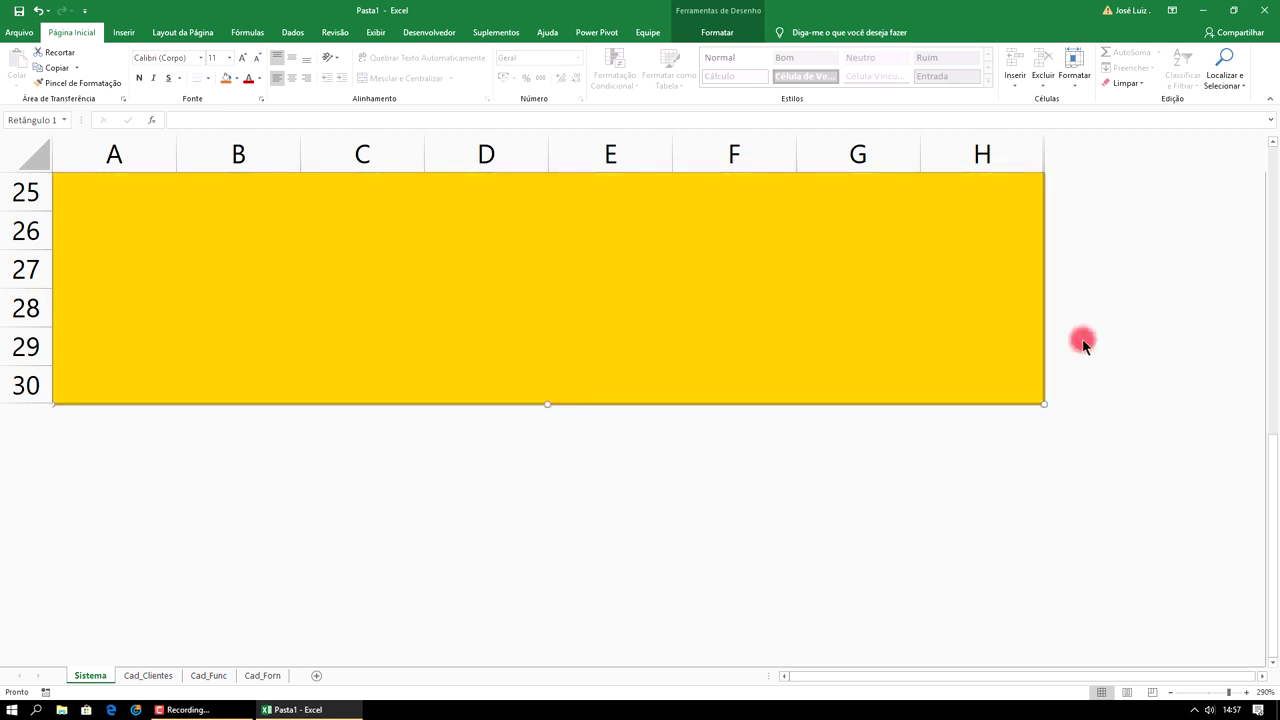
scroll(1083, 343, up, 8)
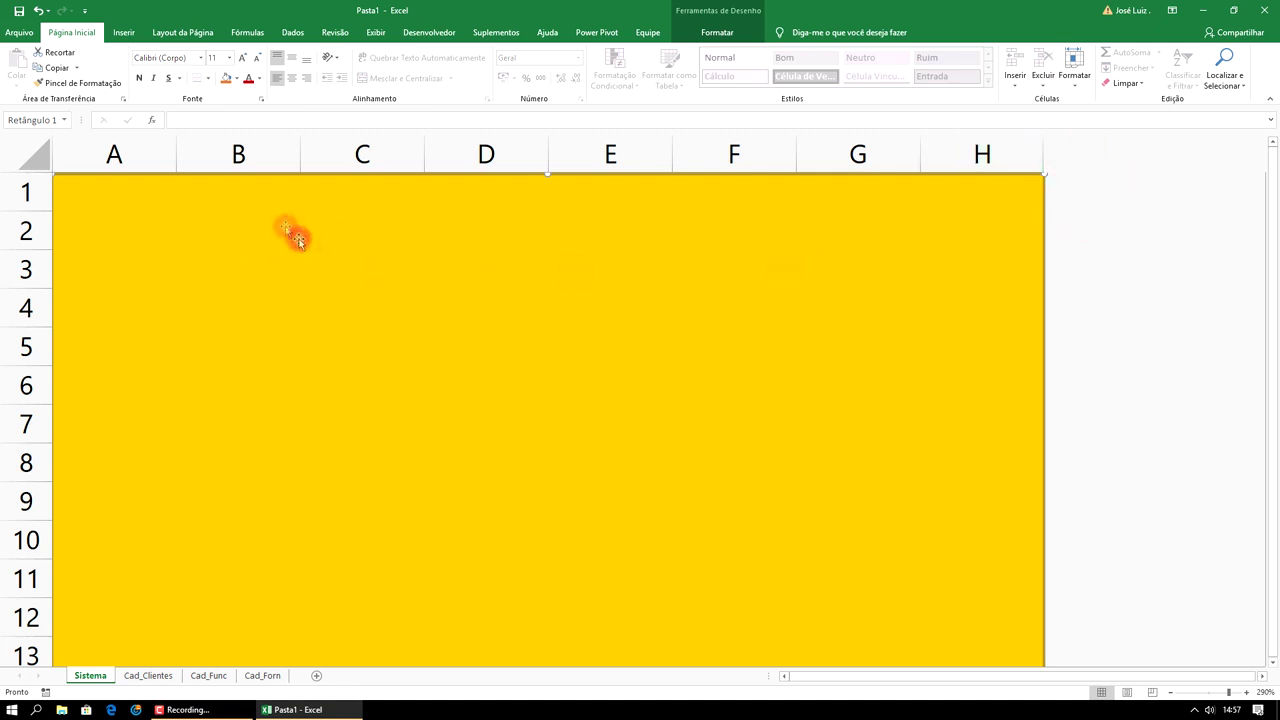
click(124, 33)
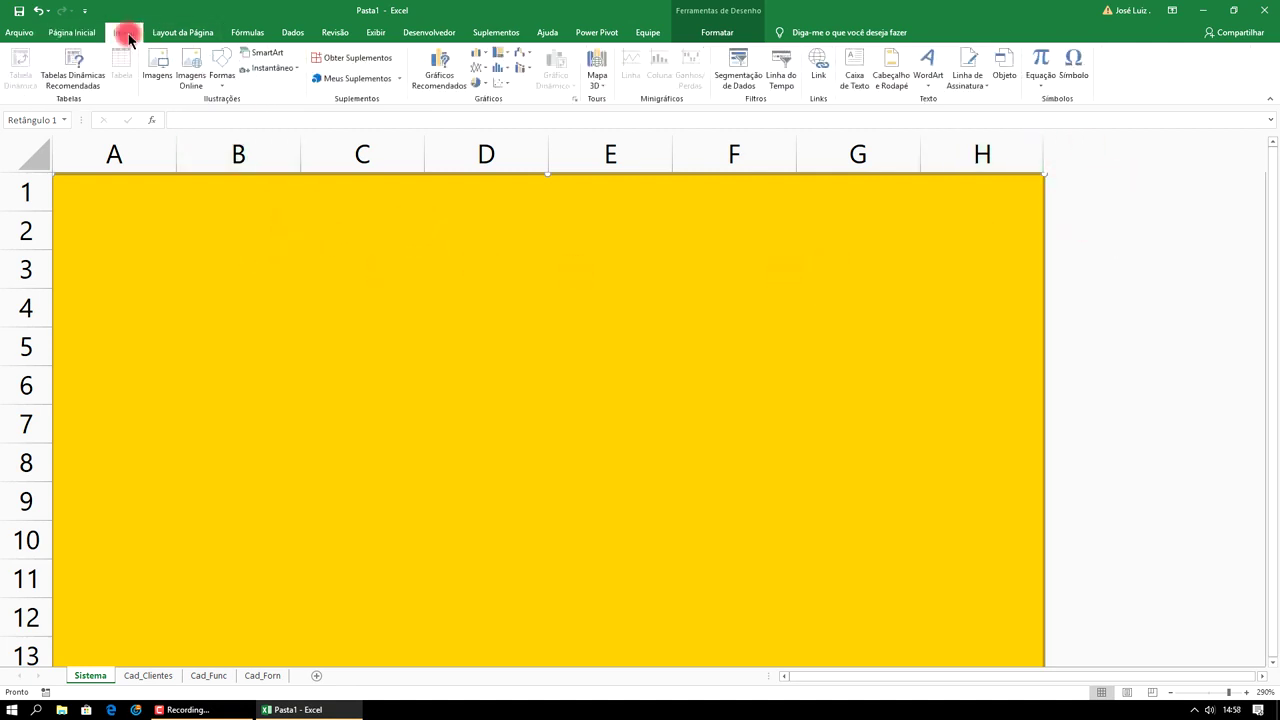
Draw a rounded rectangle title box across rows 1–2 for 'Sistema Empresa Youtube'.
click(223, 78)
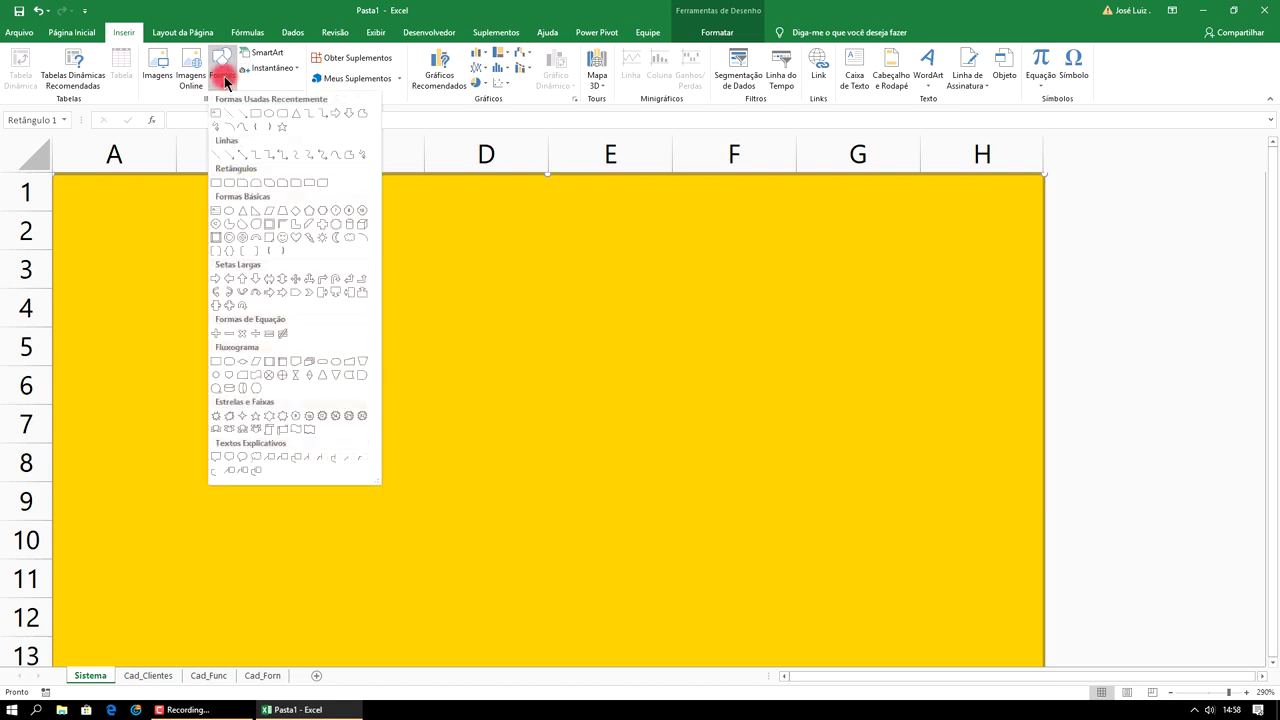
click(280, 112)
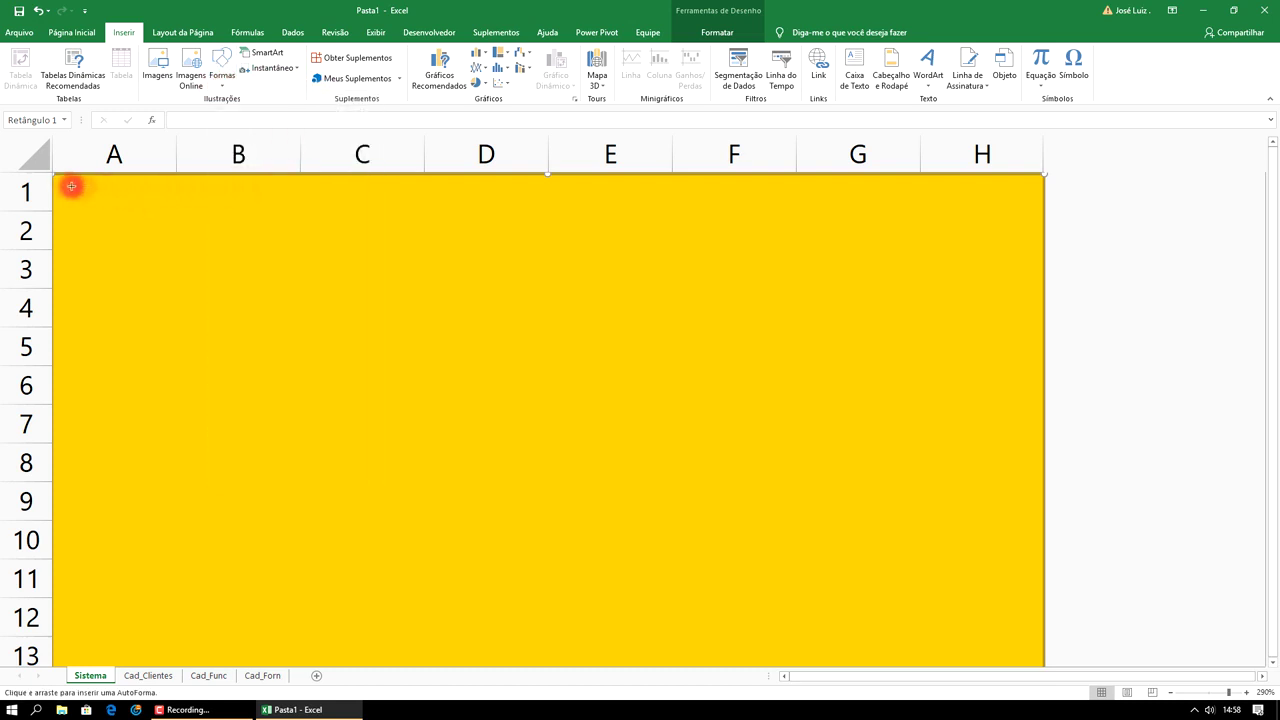
drag(63, 178, 727, 251)
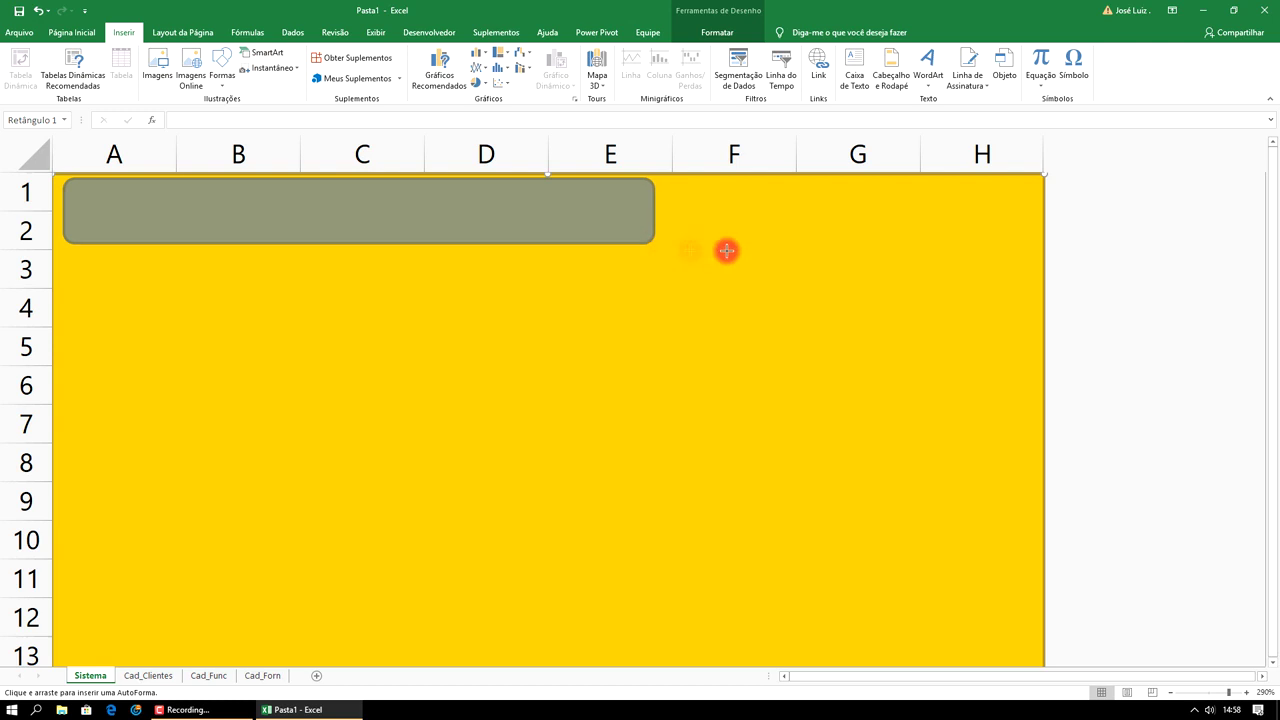
drag(727, 251, 879, 255)
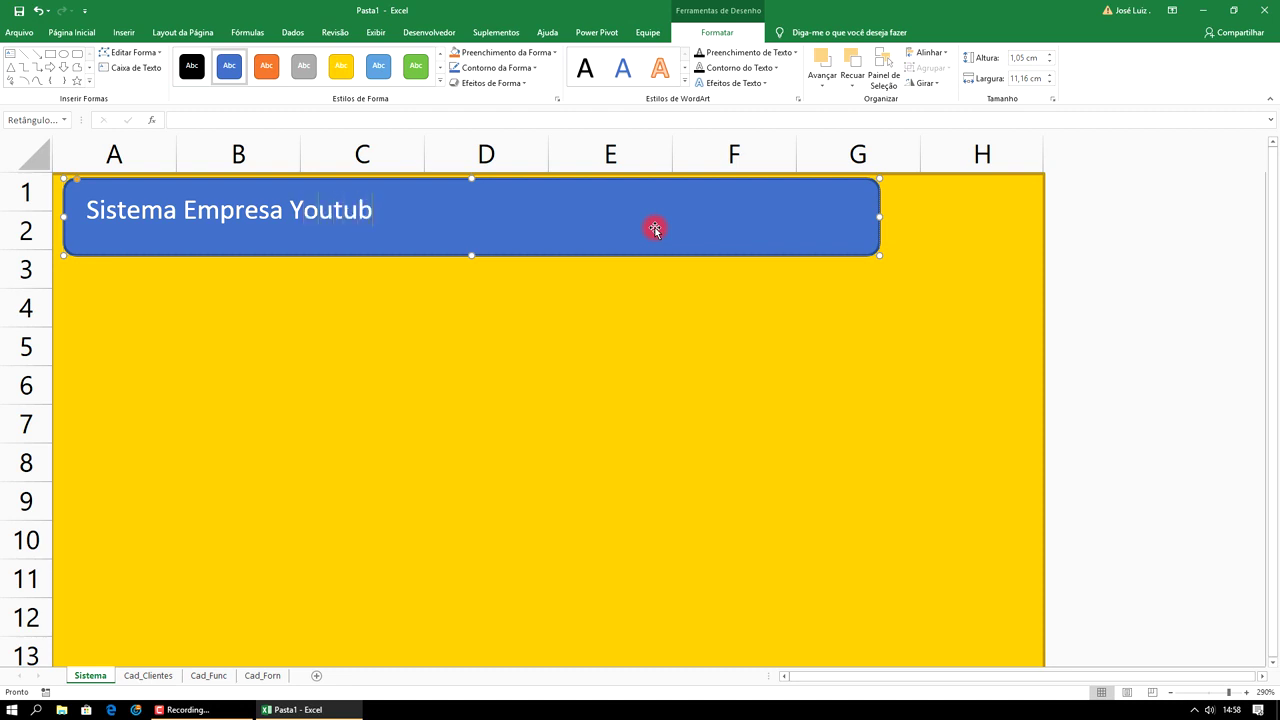
Give the title box an orange shape style and narrow it to end at column C.
click(303, 372)
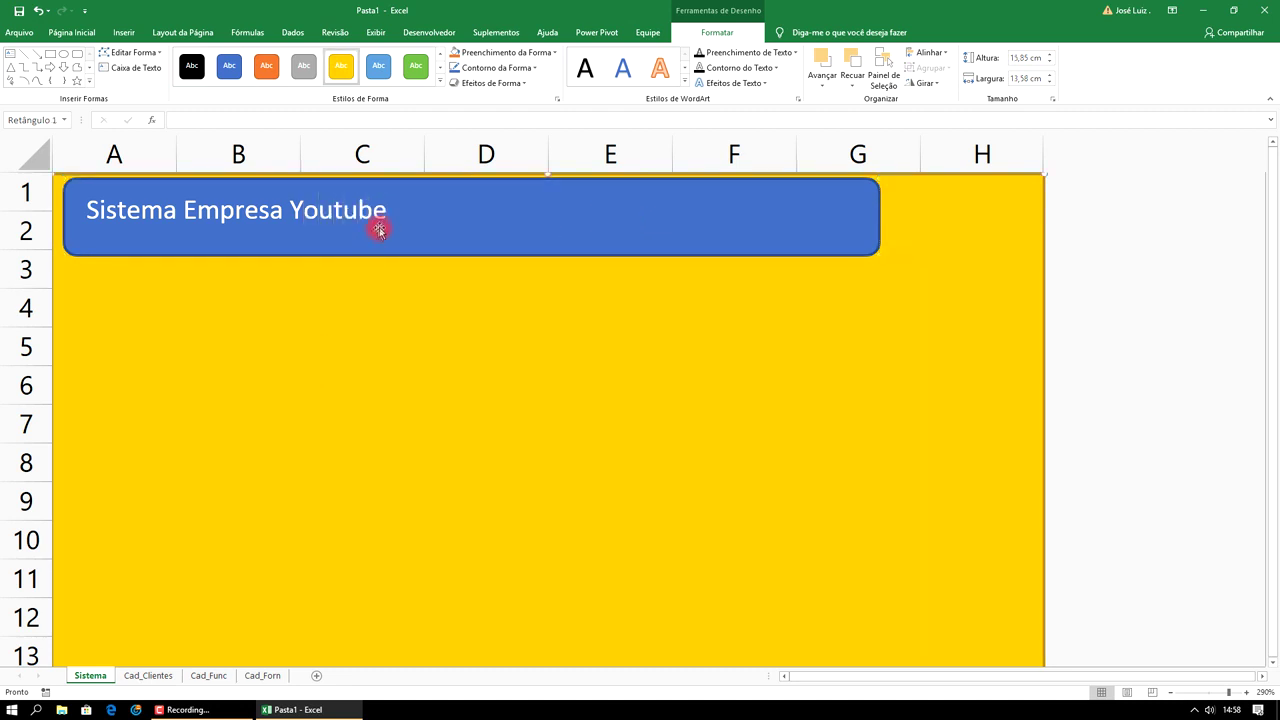
click(396, 238)
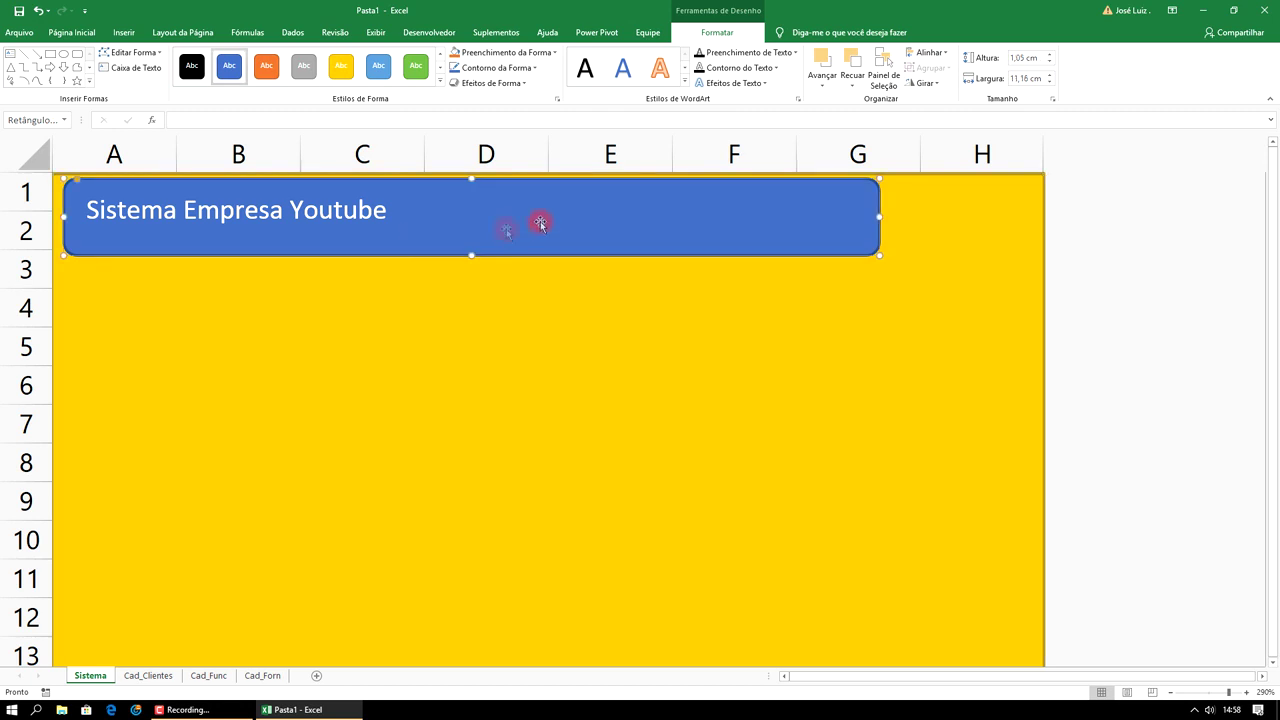
click(440, 82)
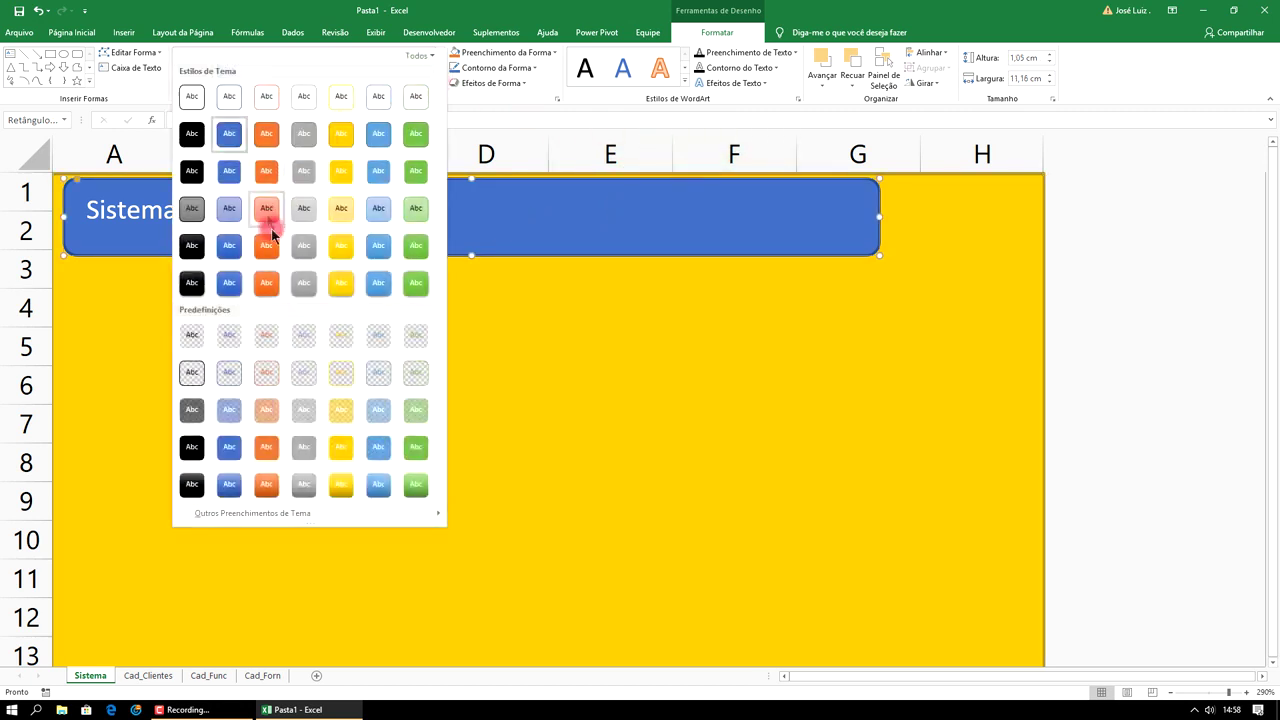
click(266, 170)
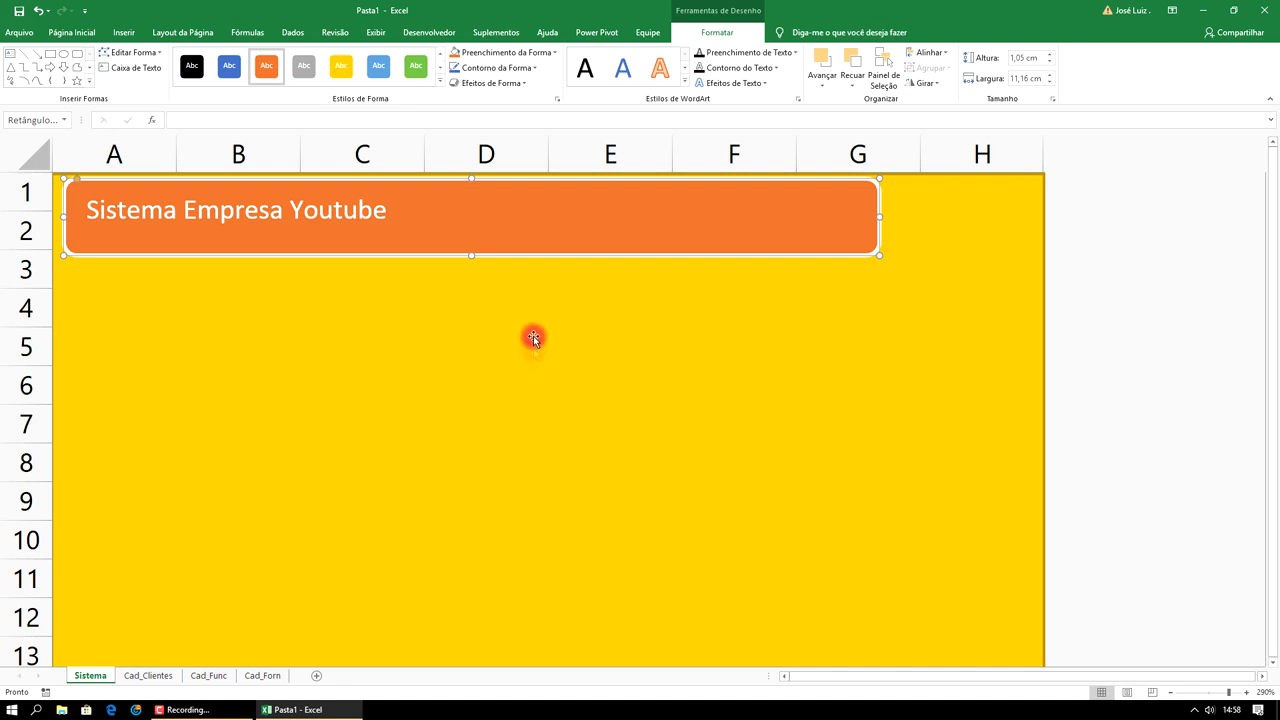
drag(875, 216, 544, 200)
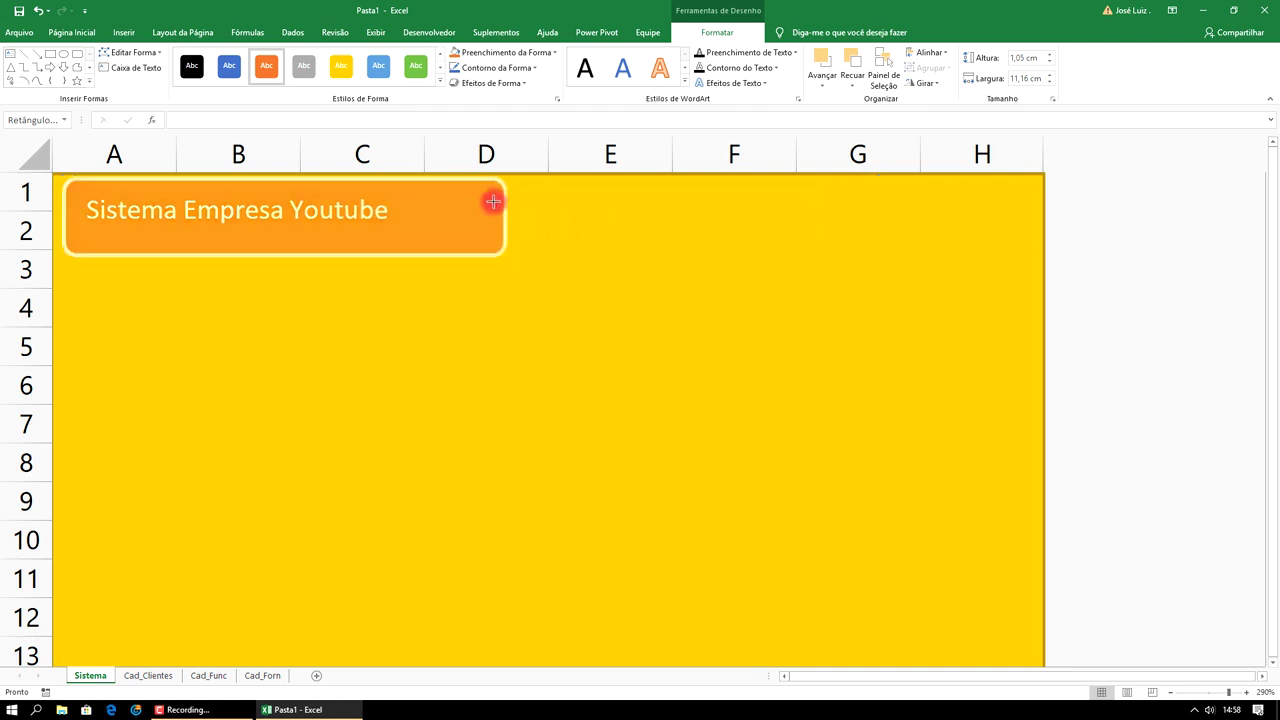
drag(544, 200, 430, 216)
Apply a blue shape style to the background rectangle.
click(463, 216)
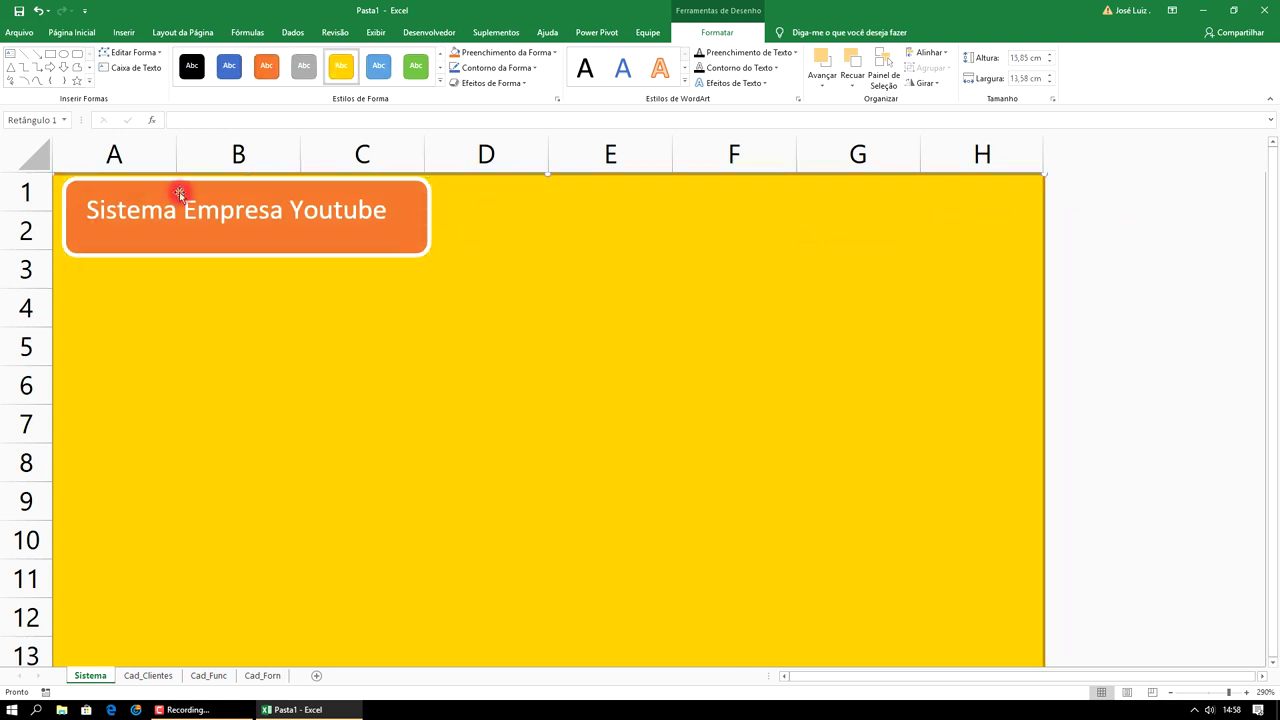
click(229, 68)
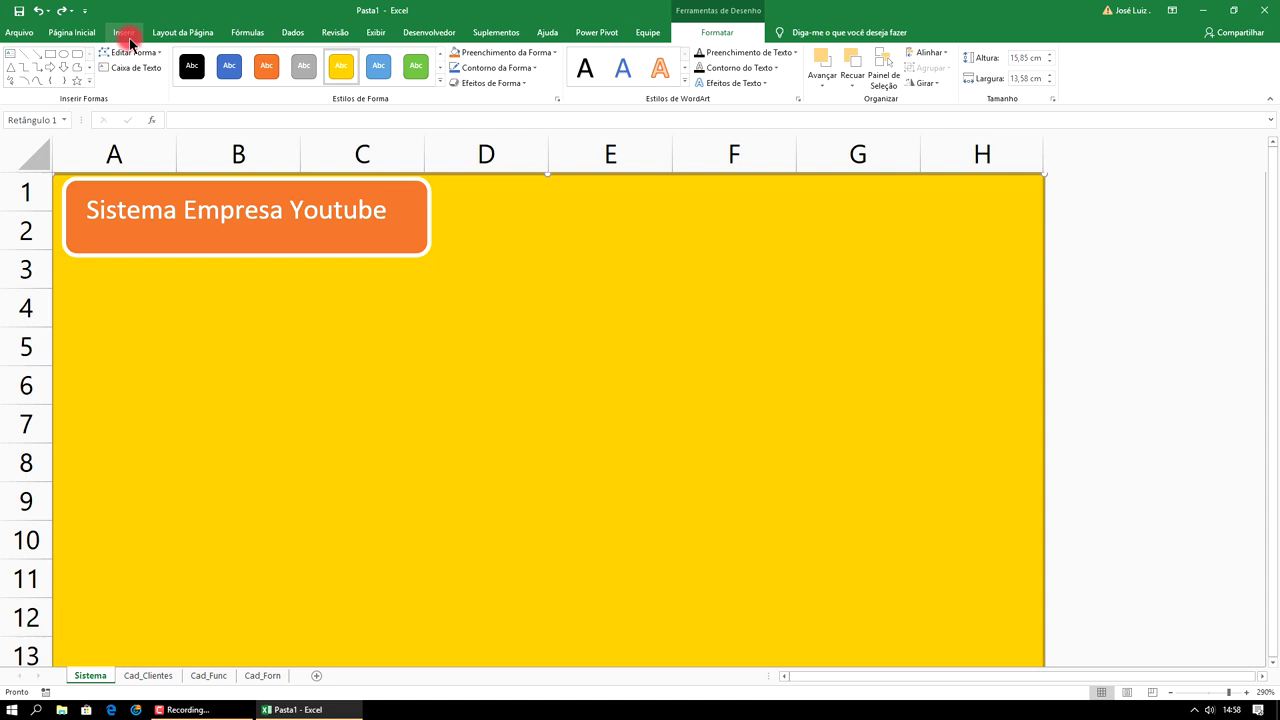
click(123, 32)
Draw a green rounded-rectangle button around rows 5–7 and widen it.
click(222, 78)
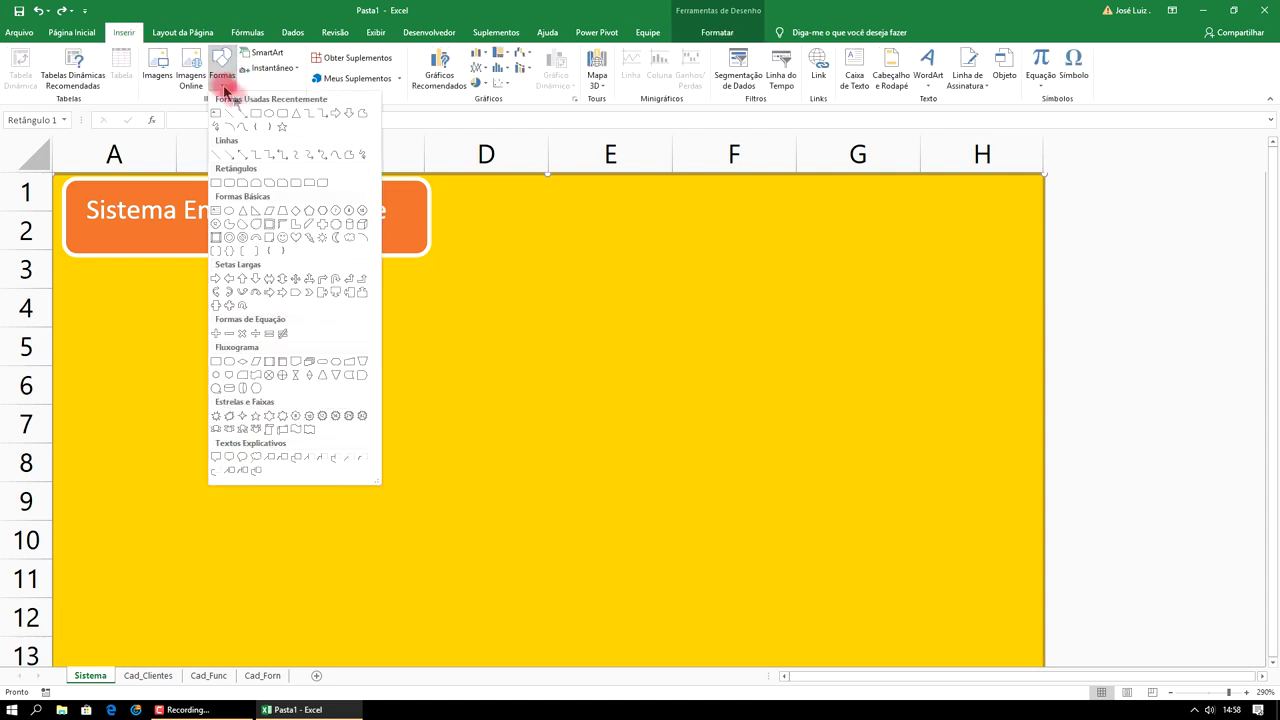
click(282, 114)
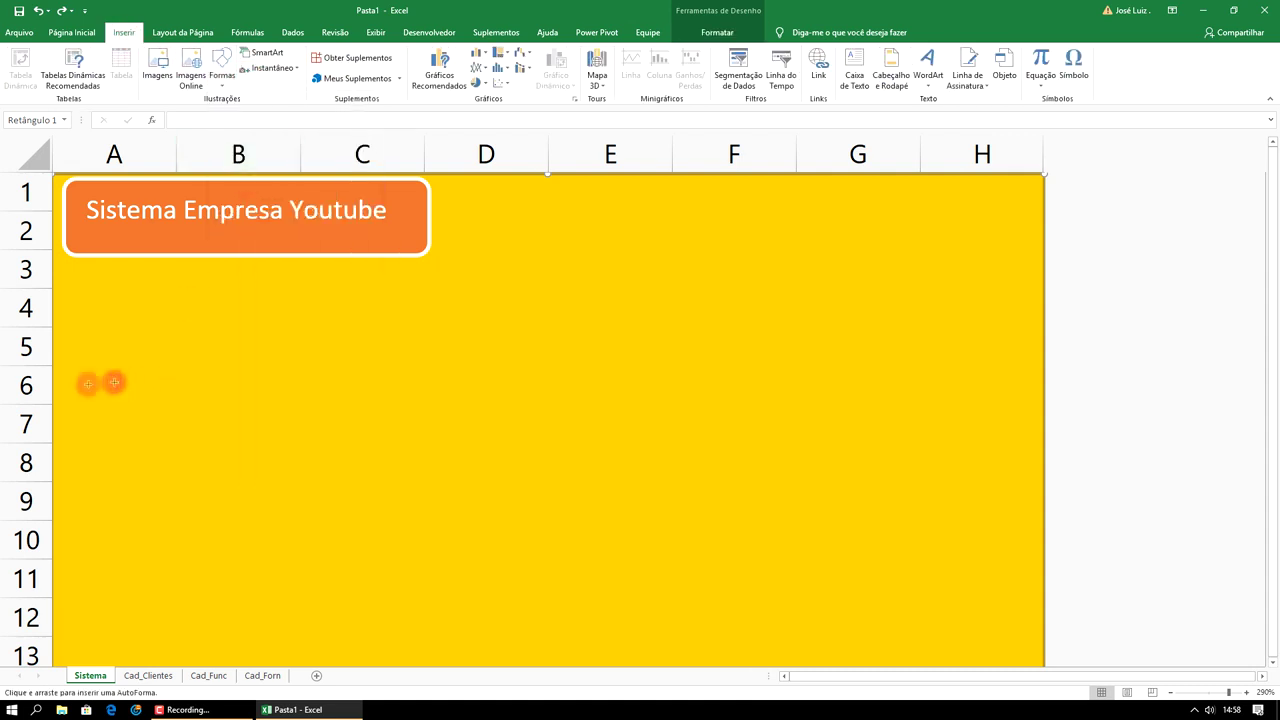
drag(66, 352, 302, 446)
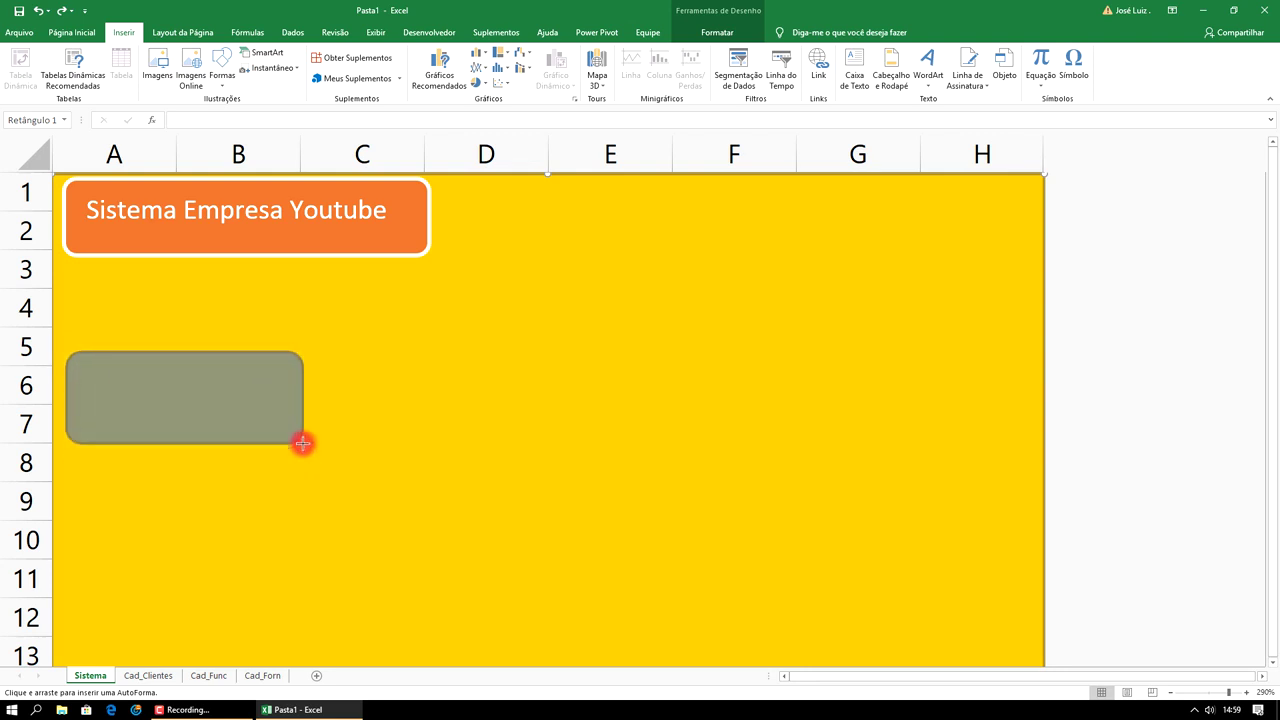
drag(302, 446, 303, 441)
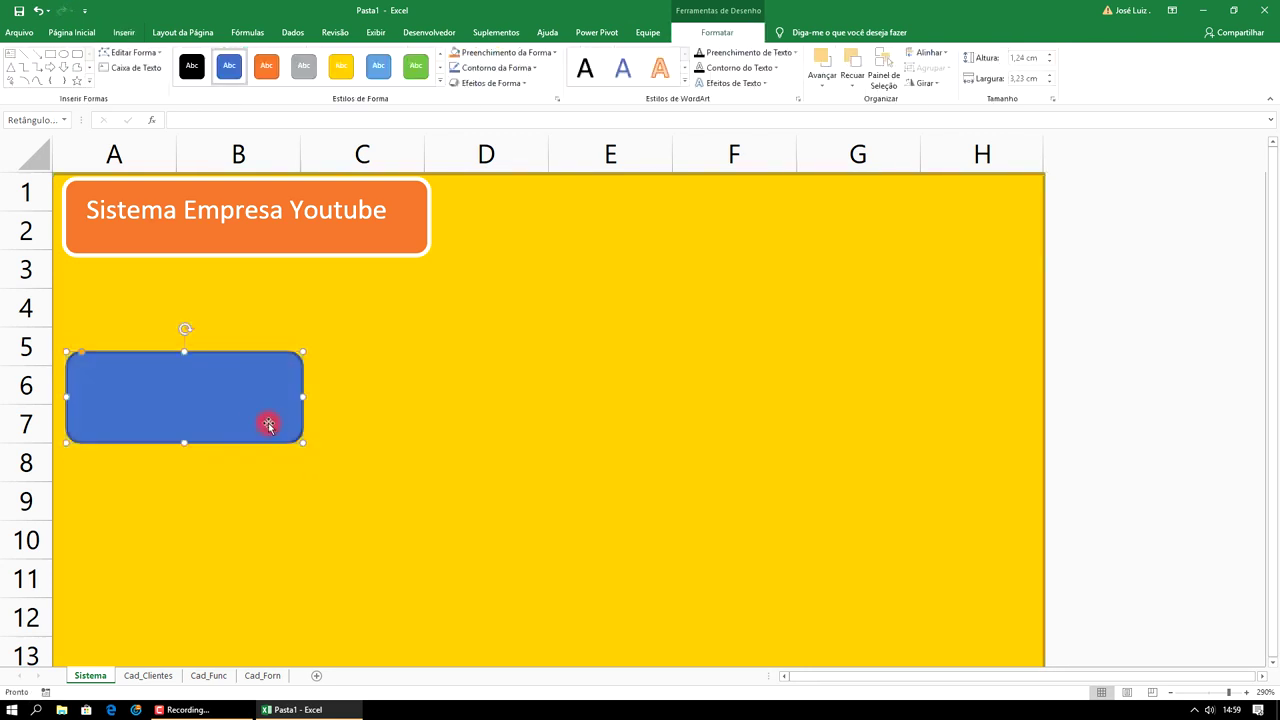
click(423, 68)
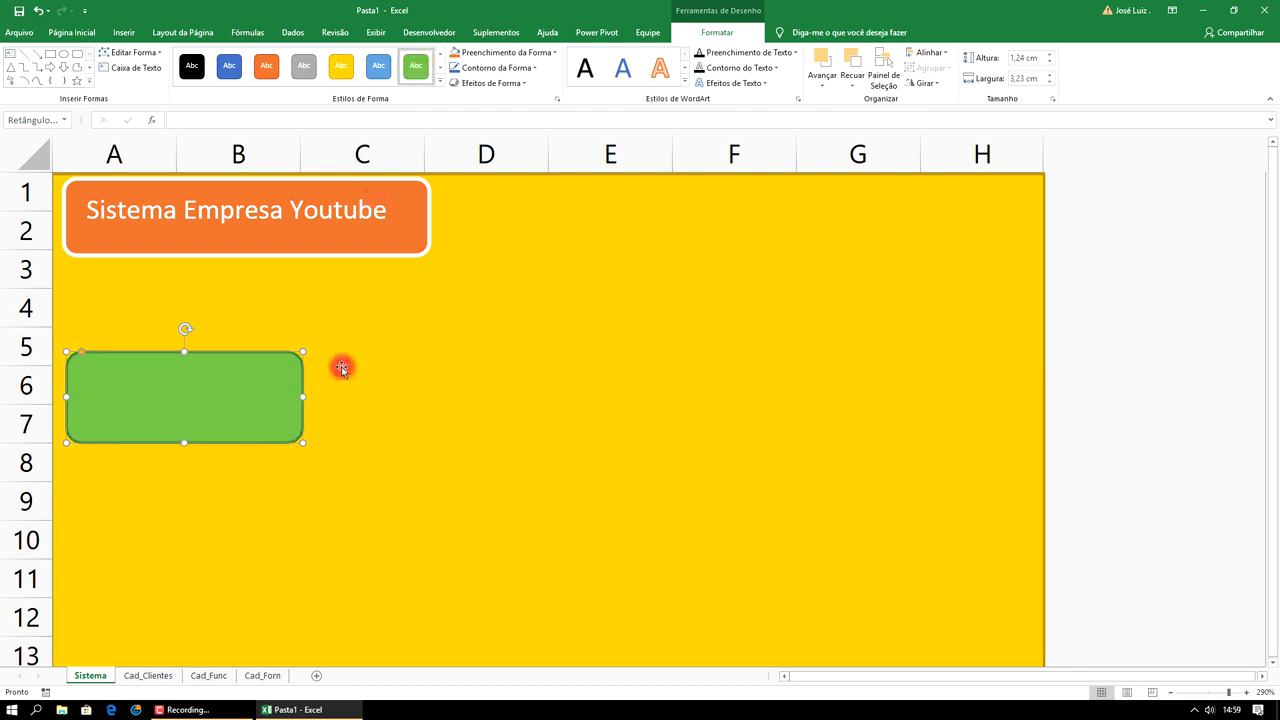
mouse_move(307, 397)
mouse_down()
mouse_move(350, 402)
mouse_move(276, 418)
mouse_up()
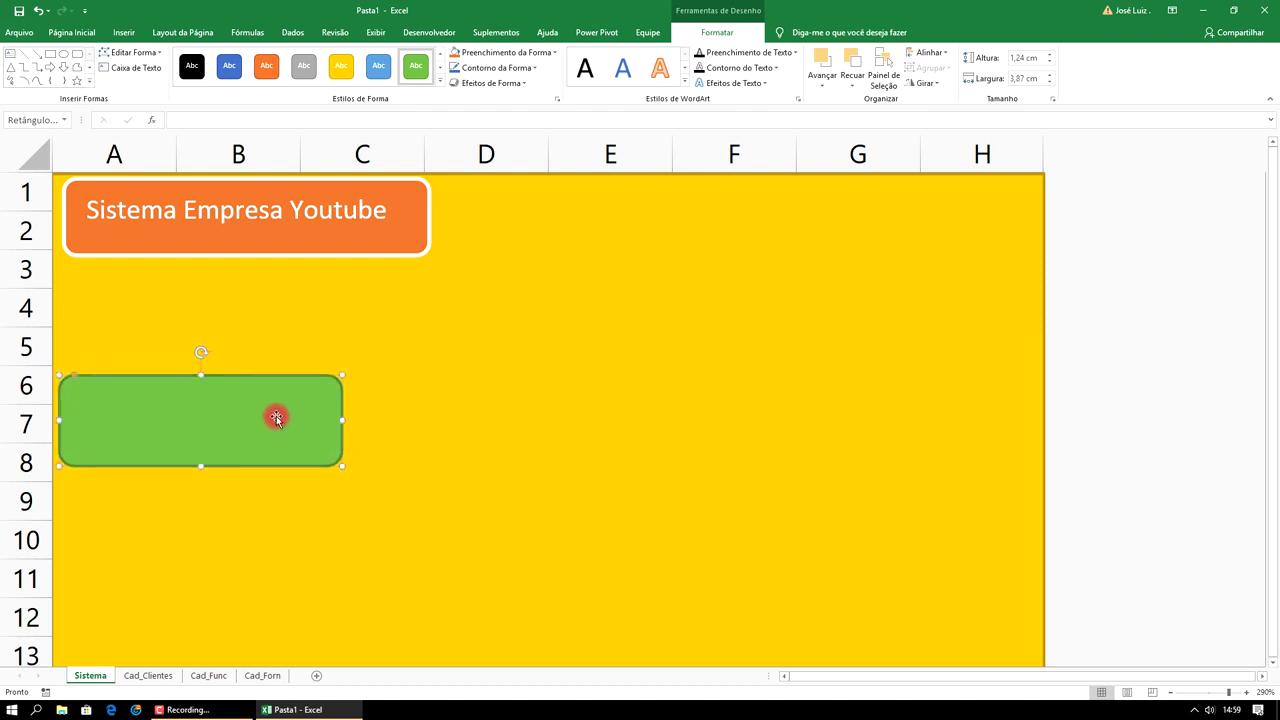
Duplicate the green button twice and line the three copies up side by side.
key(ctrl+d)
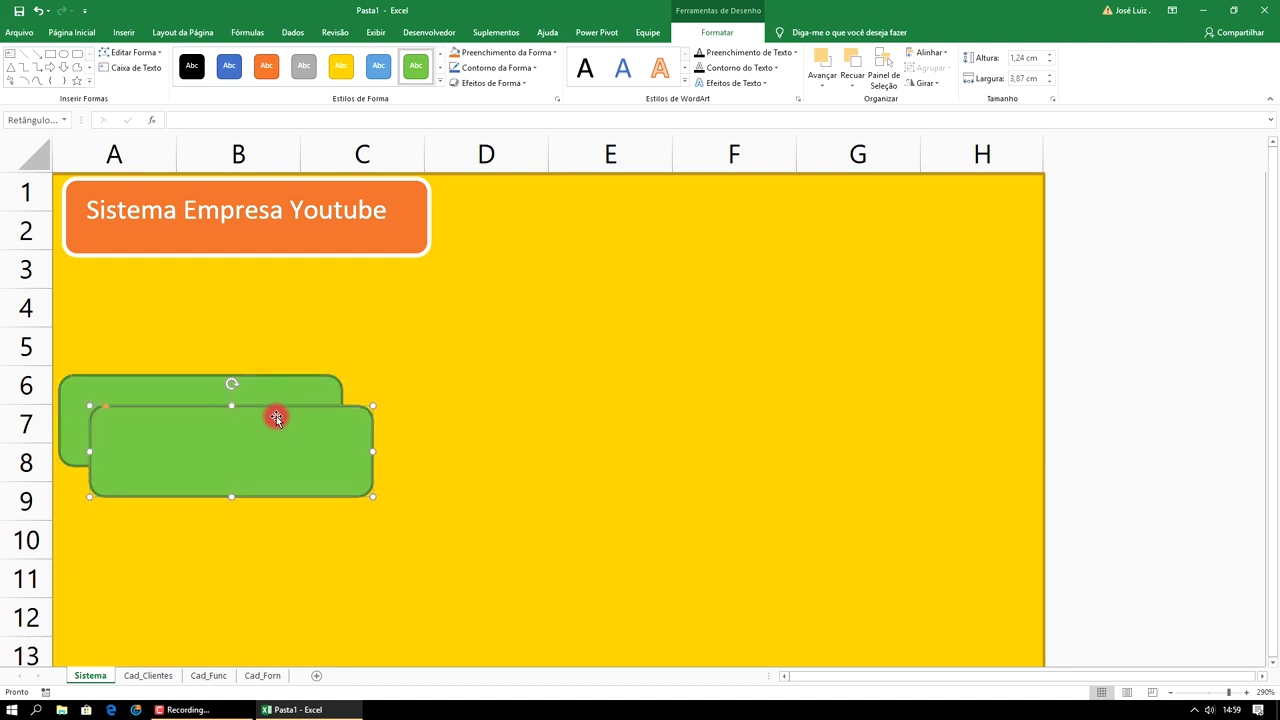
key(ctrl+d)
drag(249, 479, 753, 440)
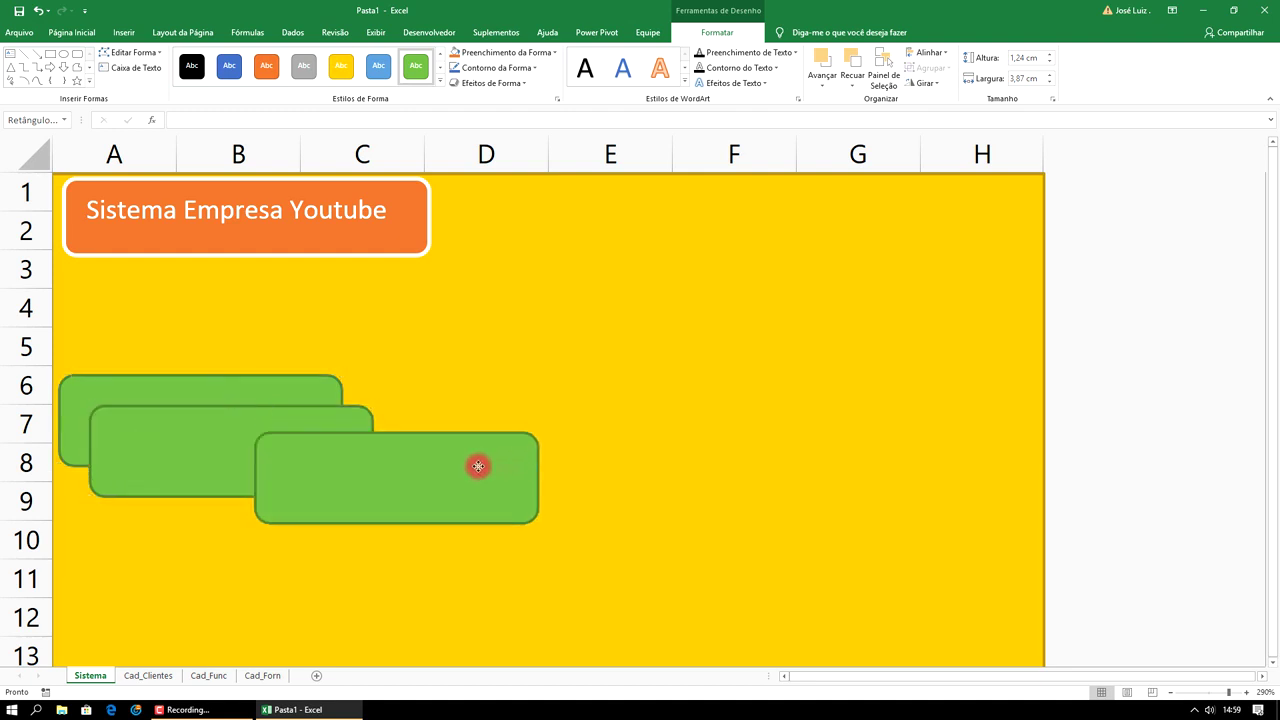
mouse_move(203, 443)
mouse_down()
mouse_move(400, 443)
mouse_move(441, 418)
mouse_up()
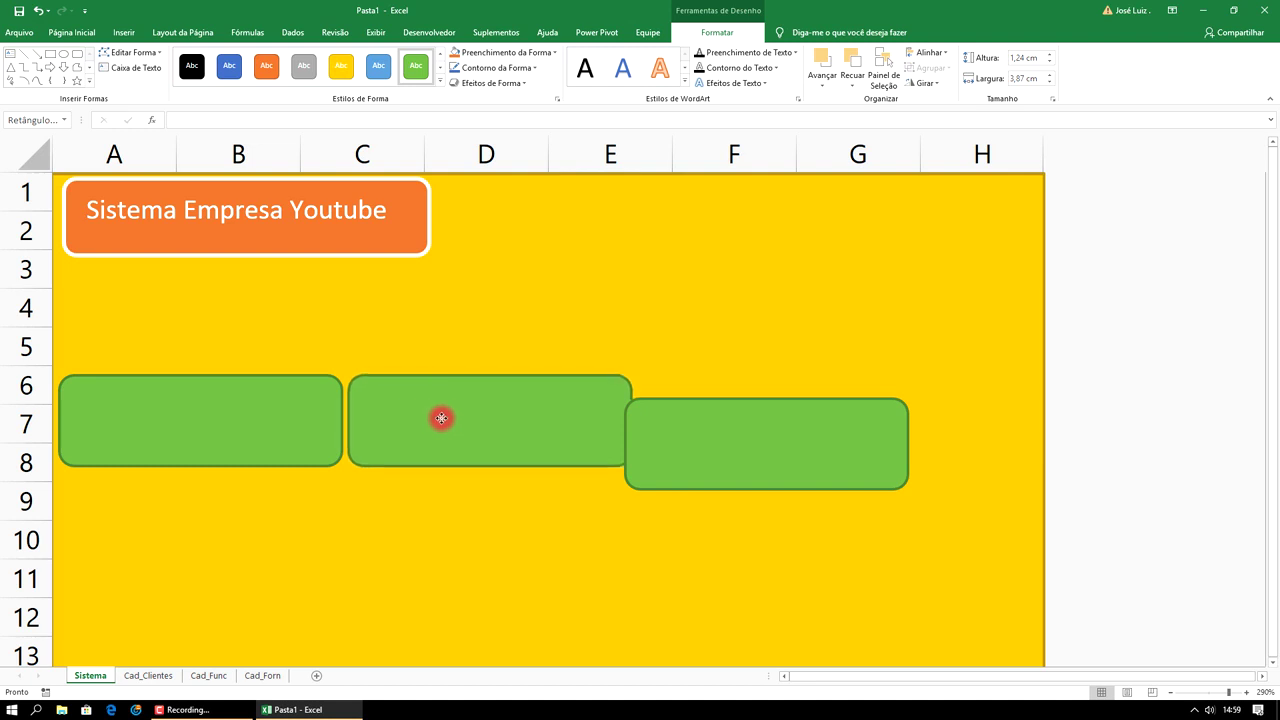
mouse_move(680, 431)
mouse_down()
mouse_move(703, 411)
mouse_move(689, 409)
mouse_up()
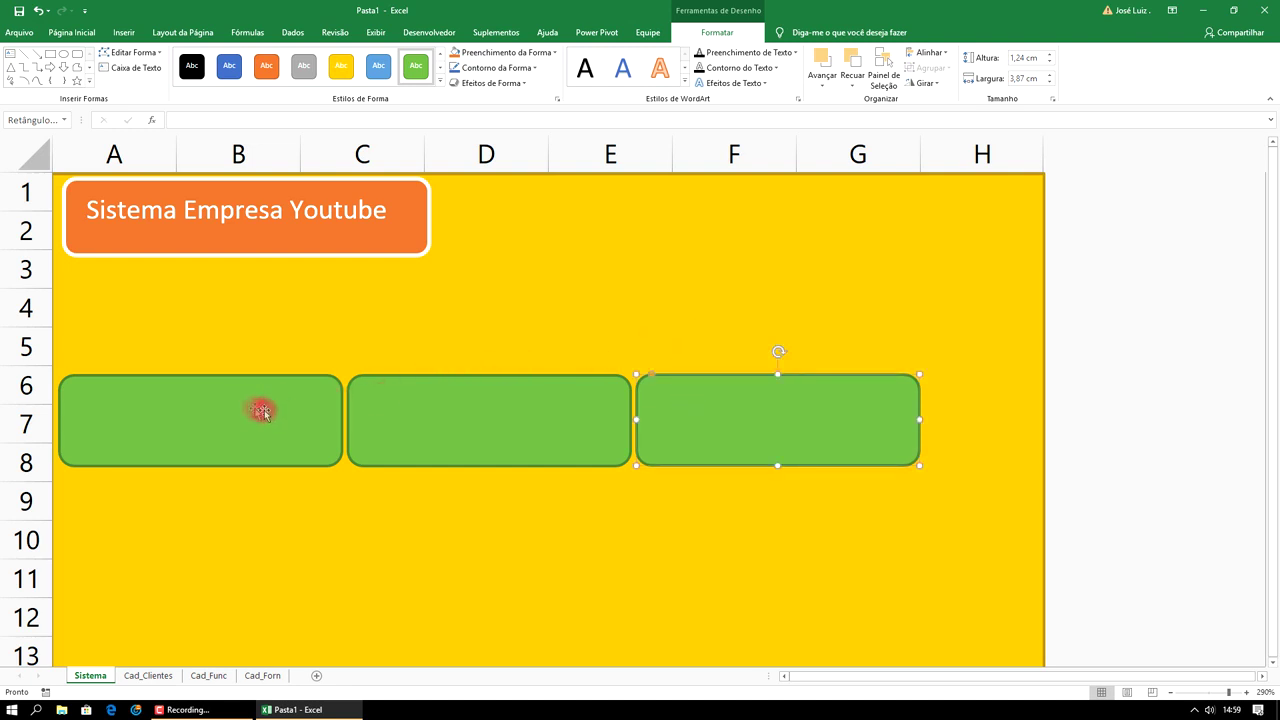
click(233, 410)
text(Cadastro Clientes)
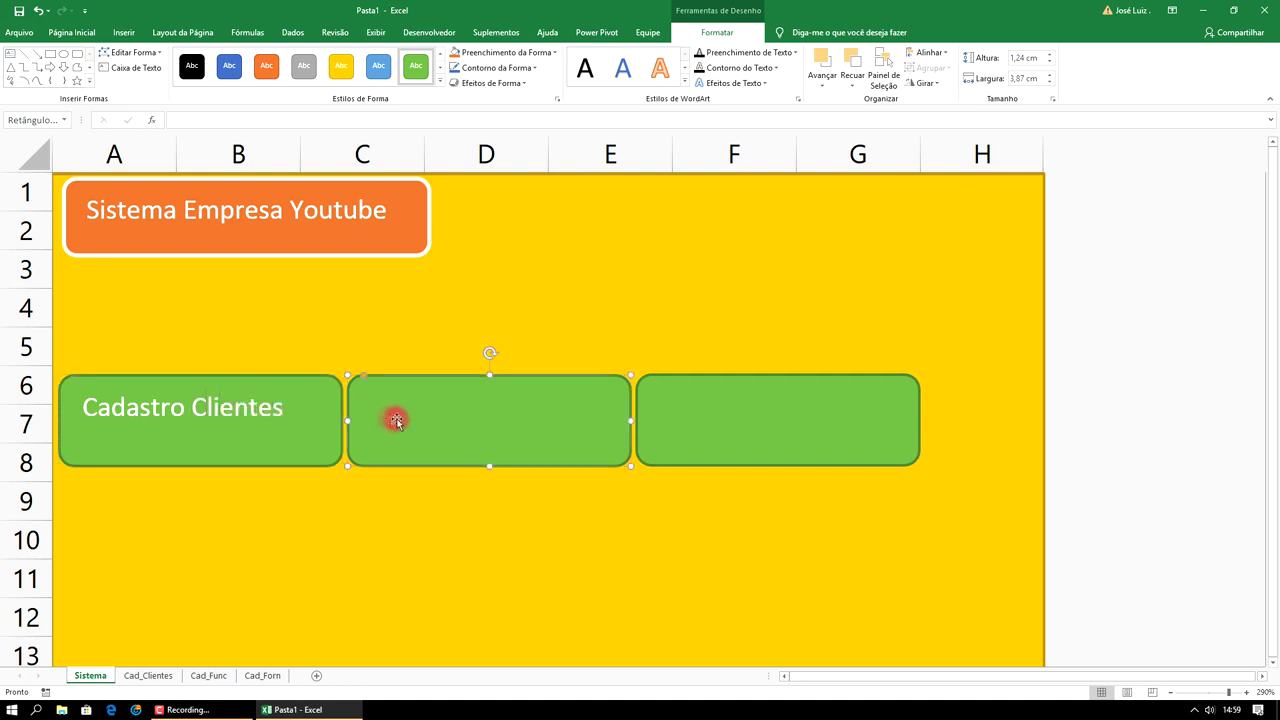
Set the Cadastro Clientes button label to 12 point so it fits on one line.
click(394, 420)
click(270, 415)
click(285, 465)
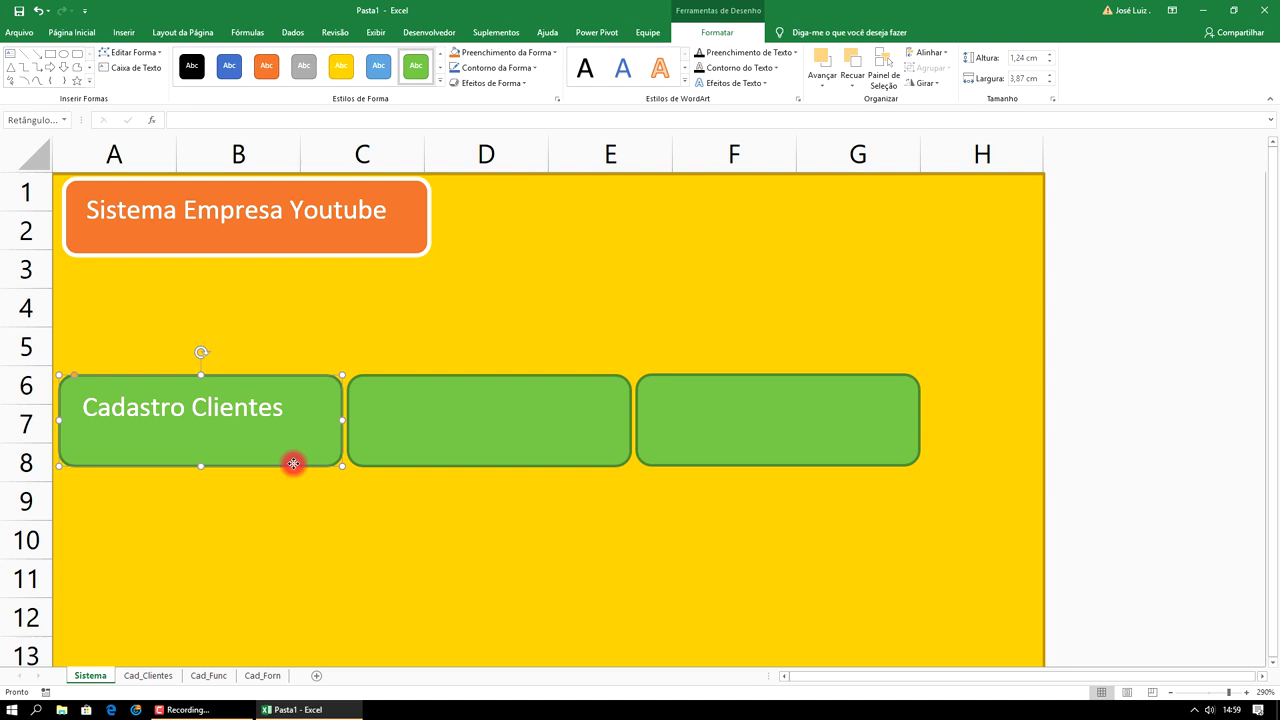
click(76, 33)
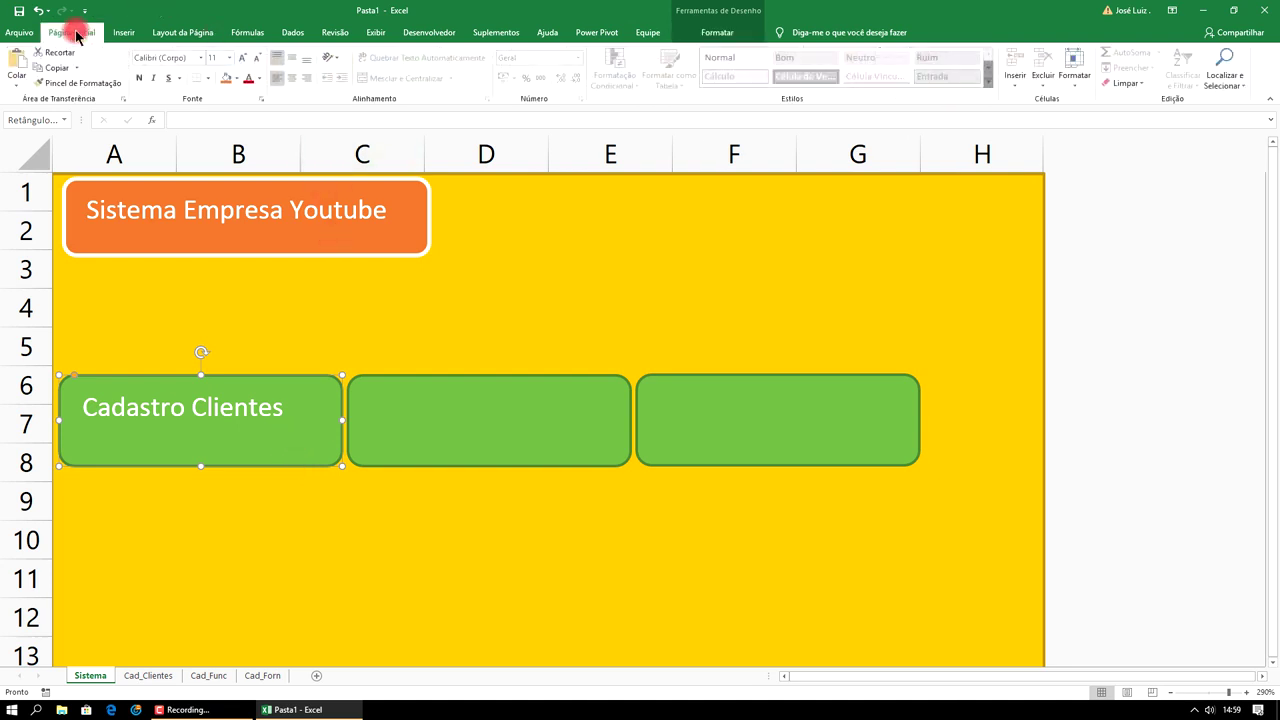
click(200, 60)
click(200, 60)
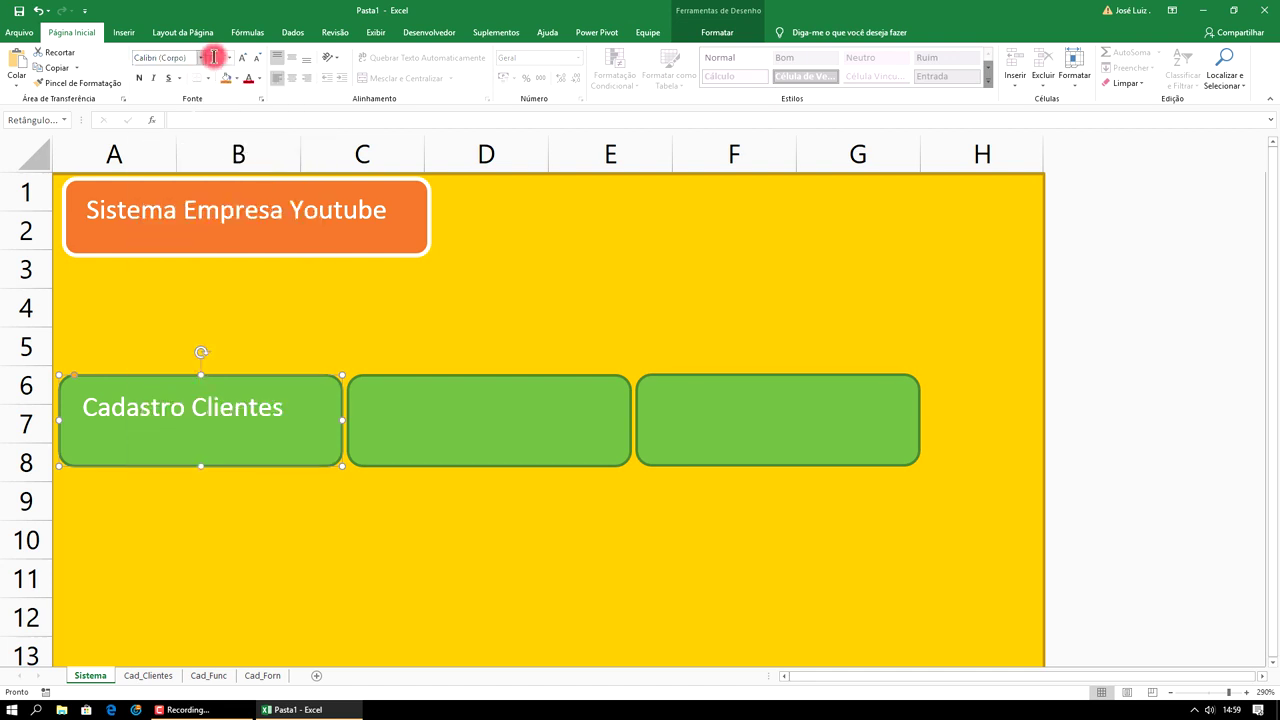
click(230, 60)
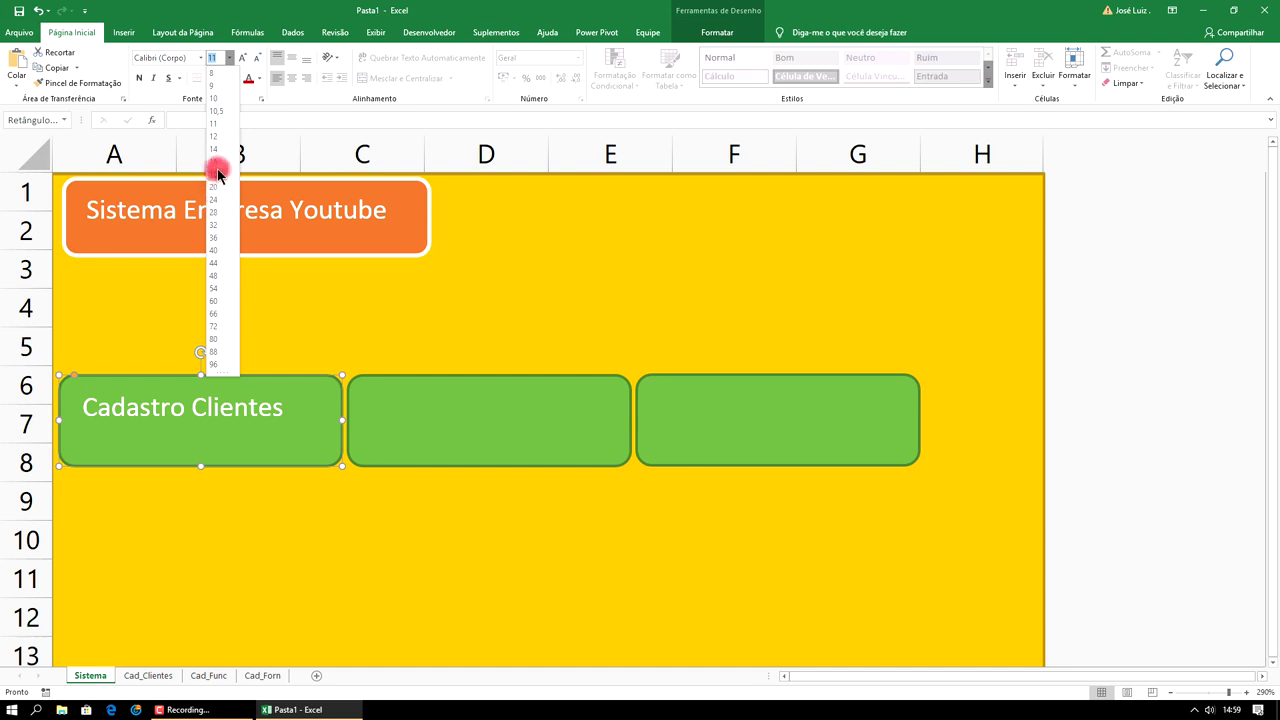
click(218, 98)
click(229, 57)
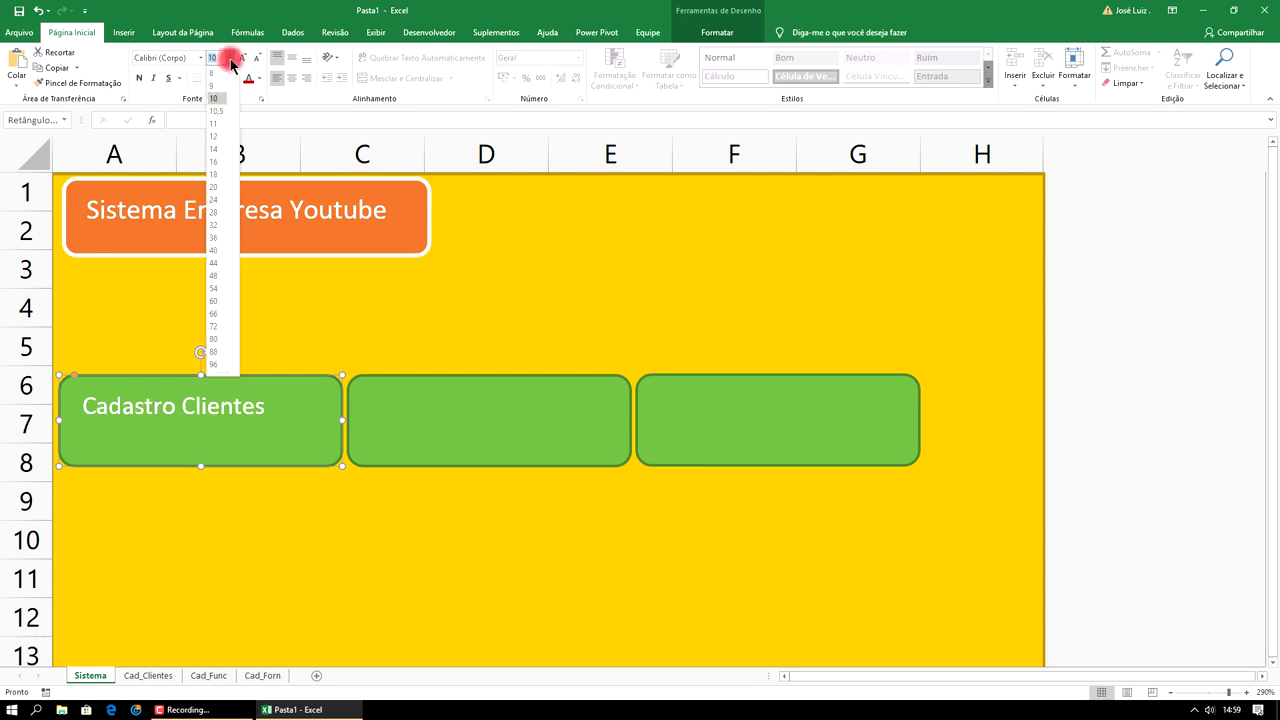
click(220, 148)
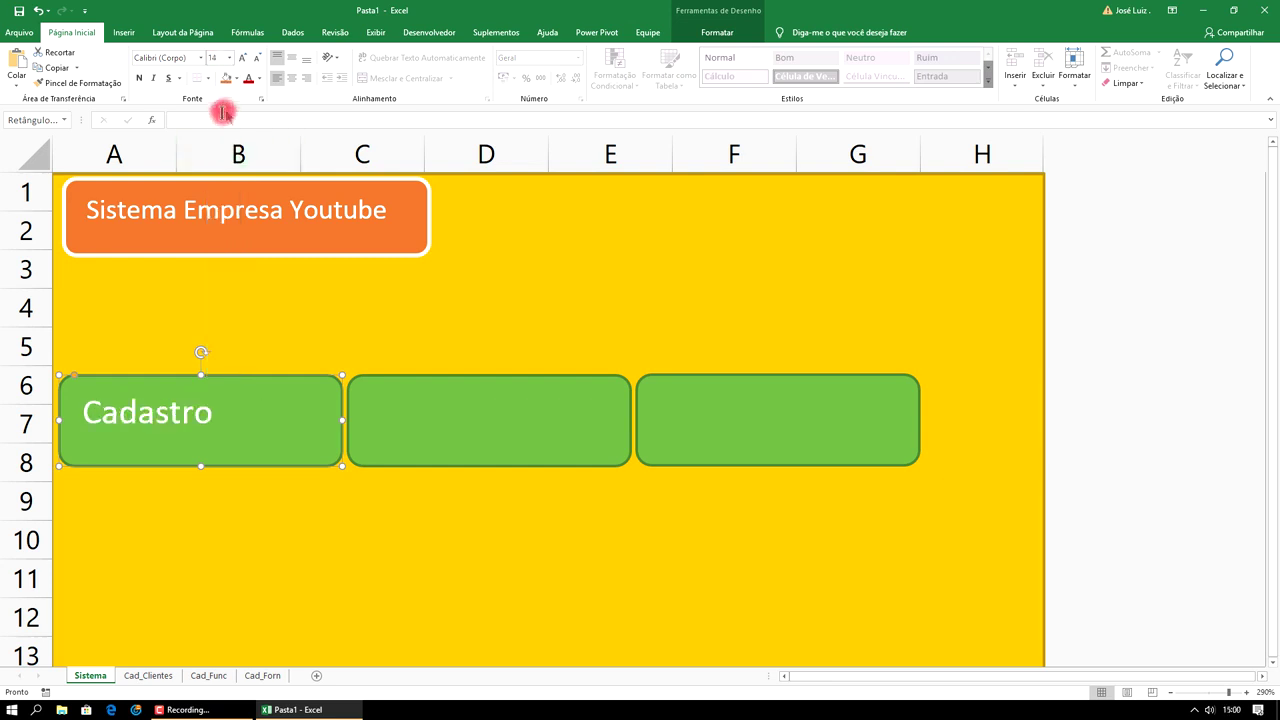
click(229, 57)
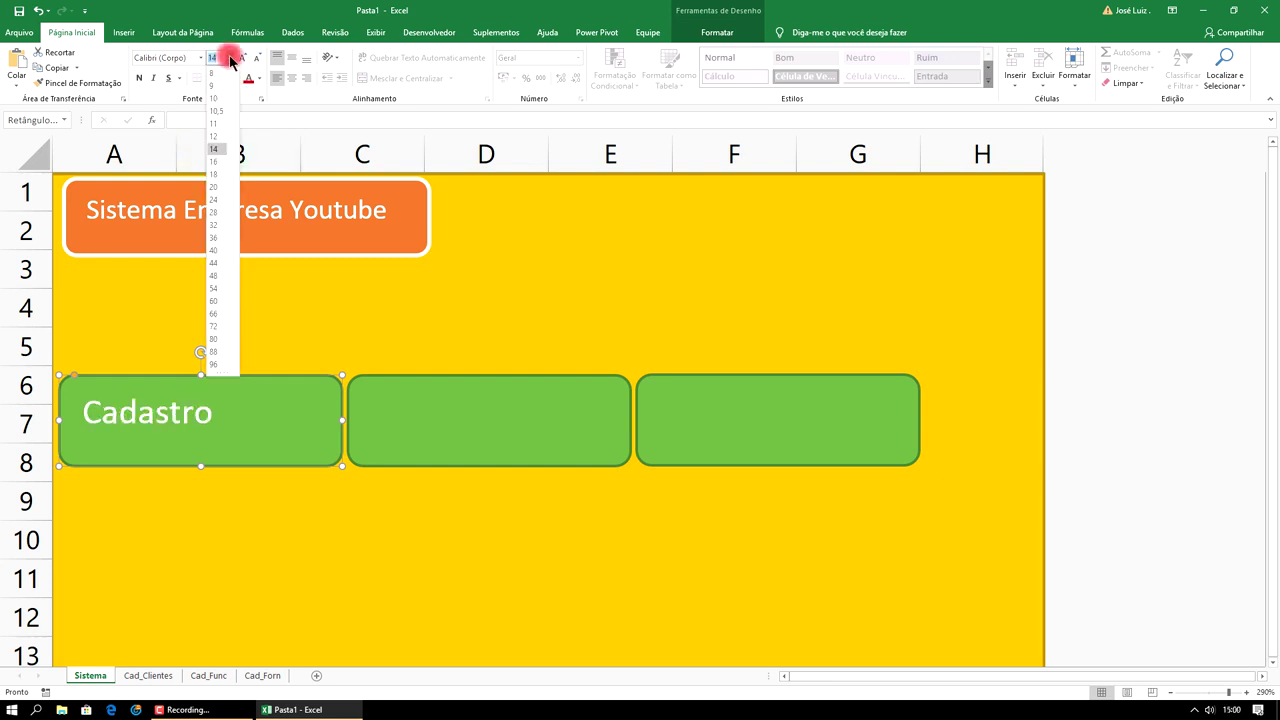
click(220, 135)
text(Clientes)
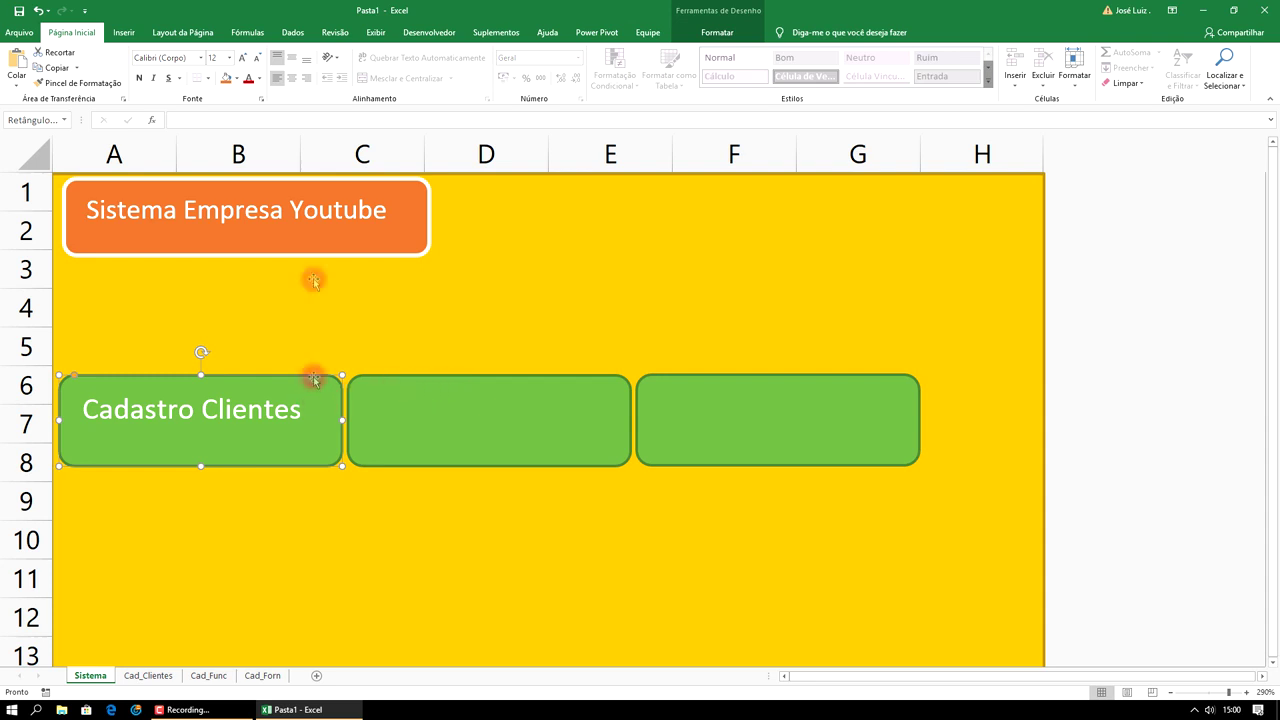
Centre the Cadastro Clientes label vertically and horizontally, then select the word Cadastro.
click(291, 58)
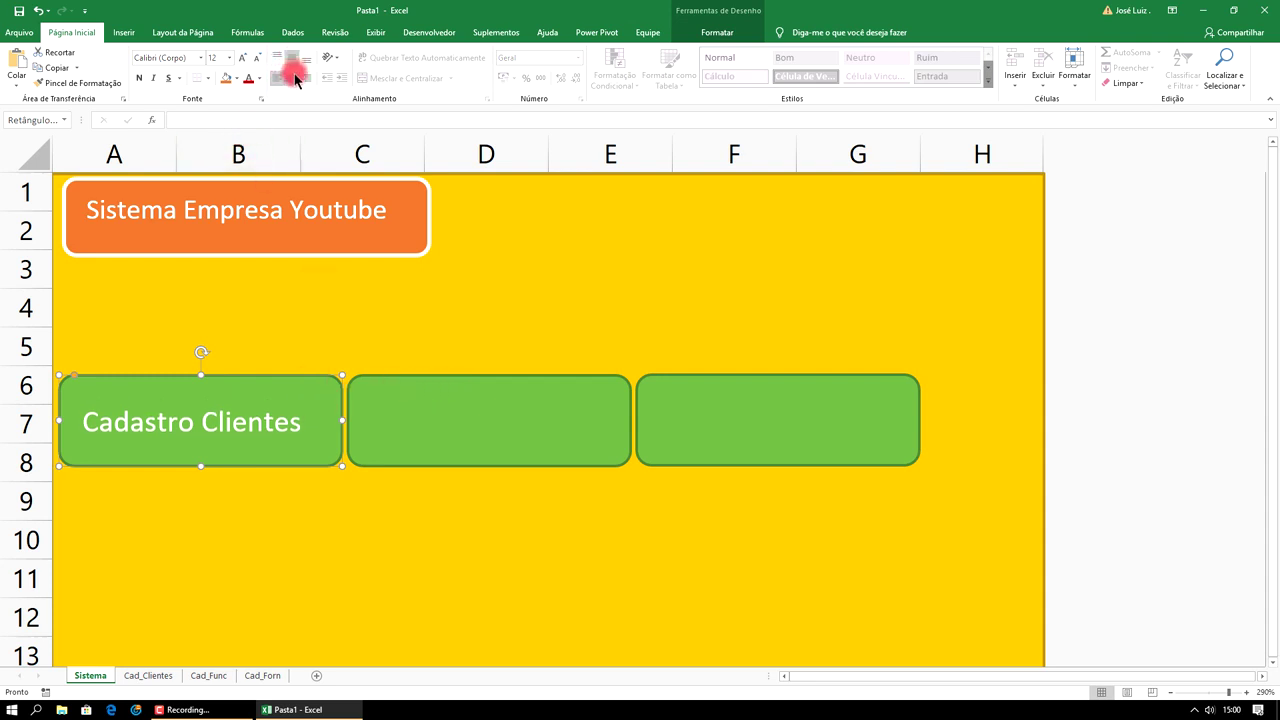
click(293, 79)
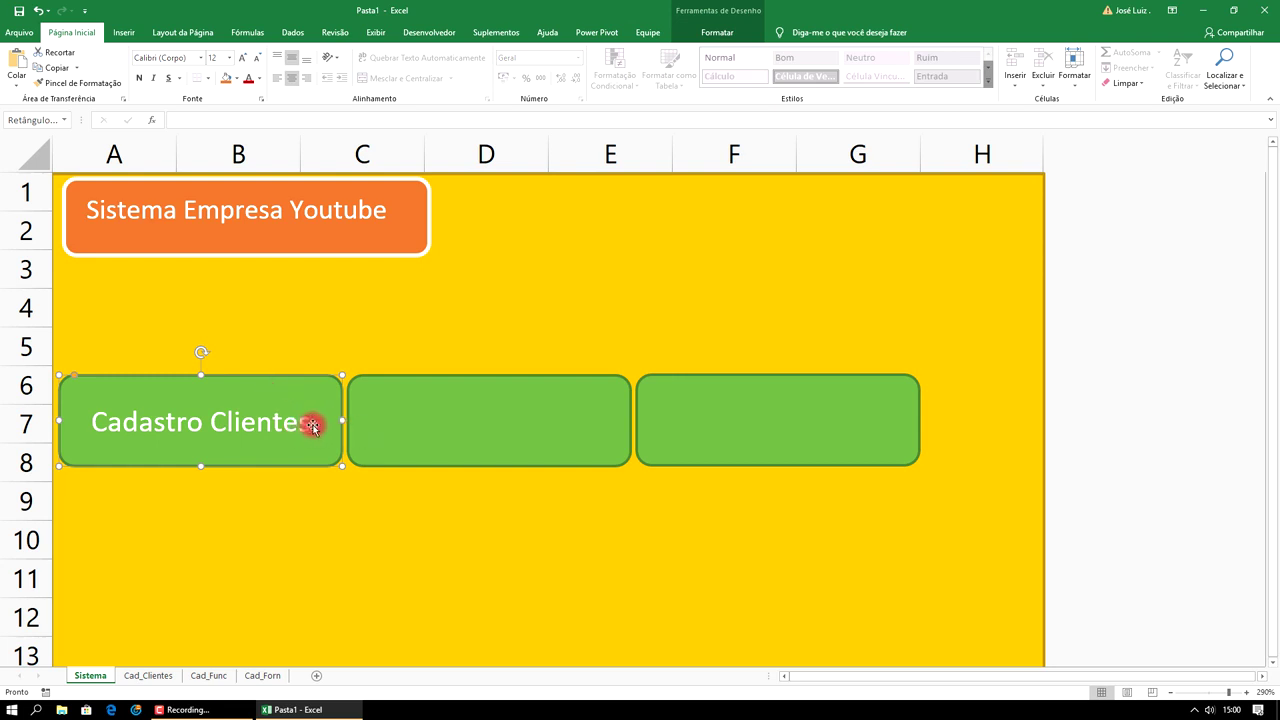
click(227, 421)
drag(199, 421, 86, 421)
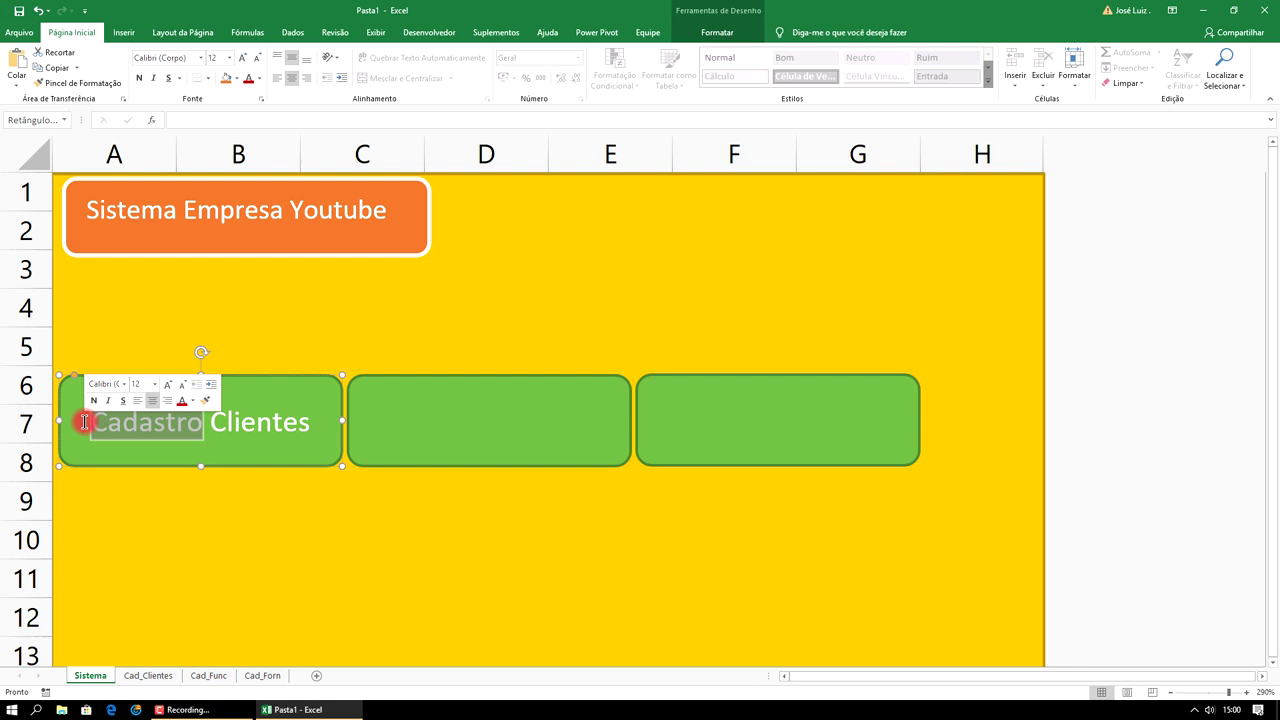
click(452, 414)
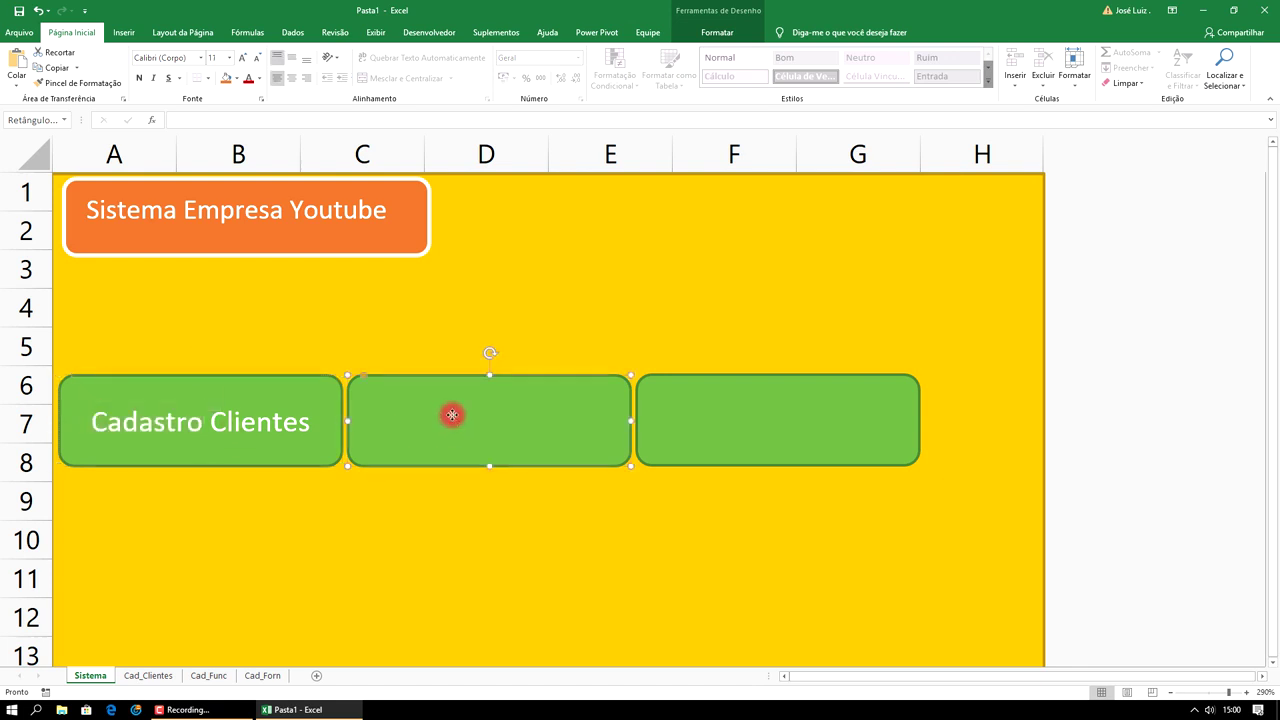
Paste the copied Cadastro into the middle button, then delete the resulting picture.
key(ctrl+v)
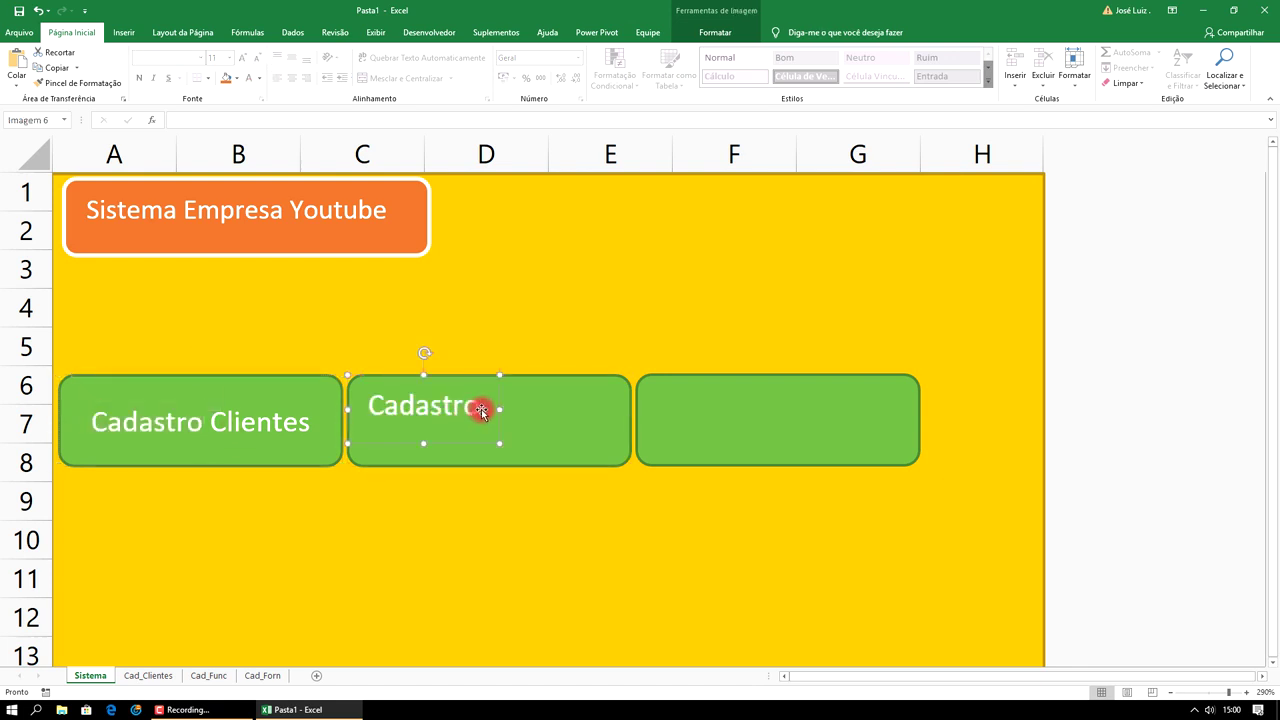
double_click(481, 410)
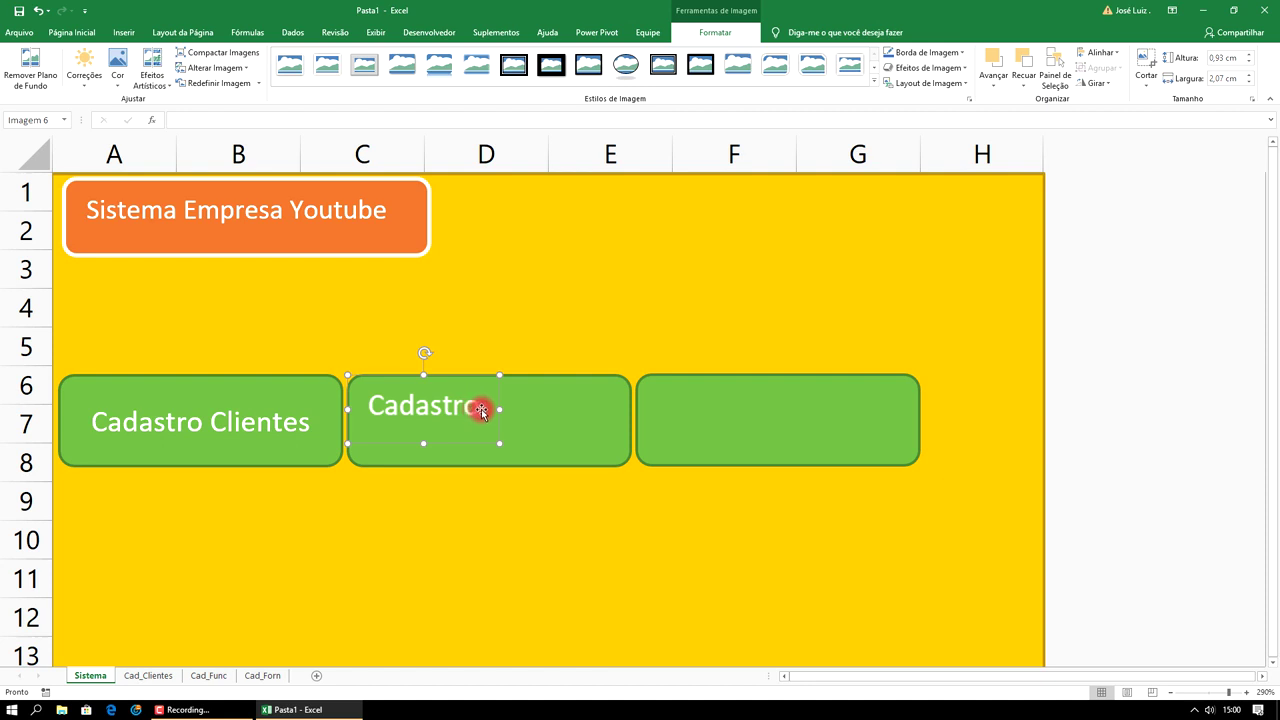
drag(481, 410, 484, 420)
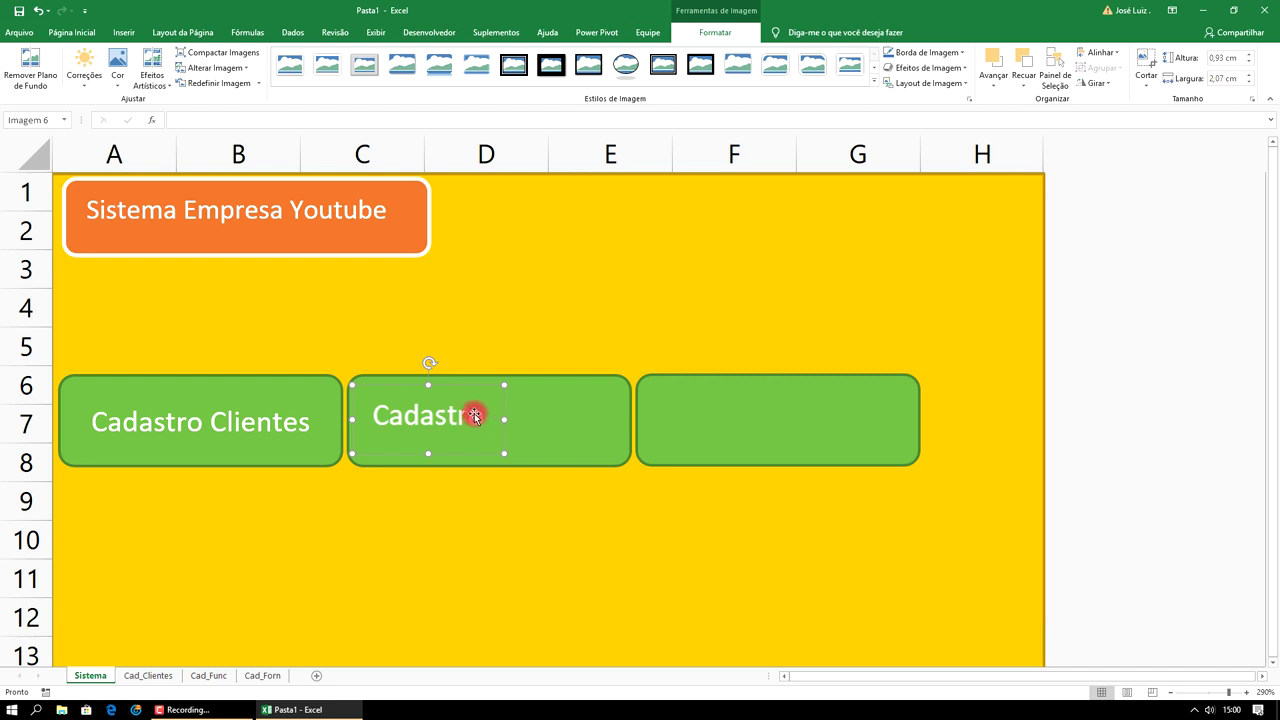
key(F2)
key(Escape)
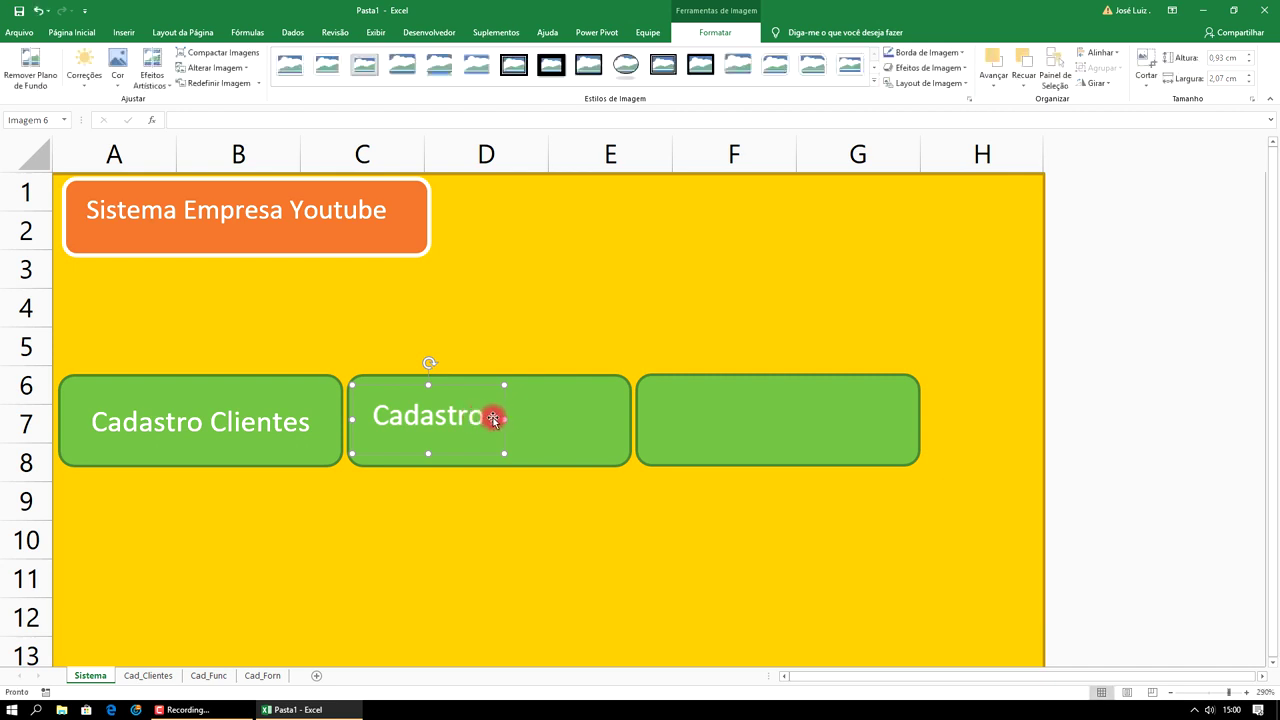
drag(493, 419, 490, 424)
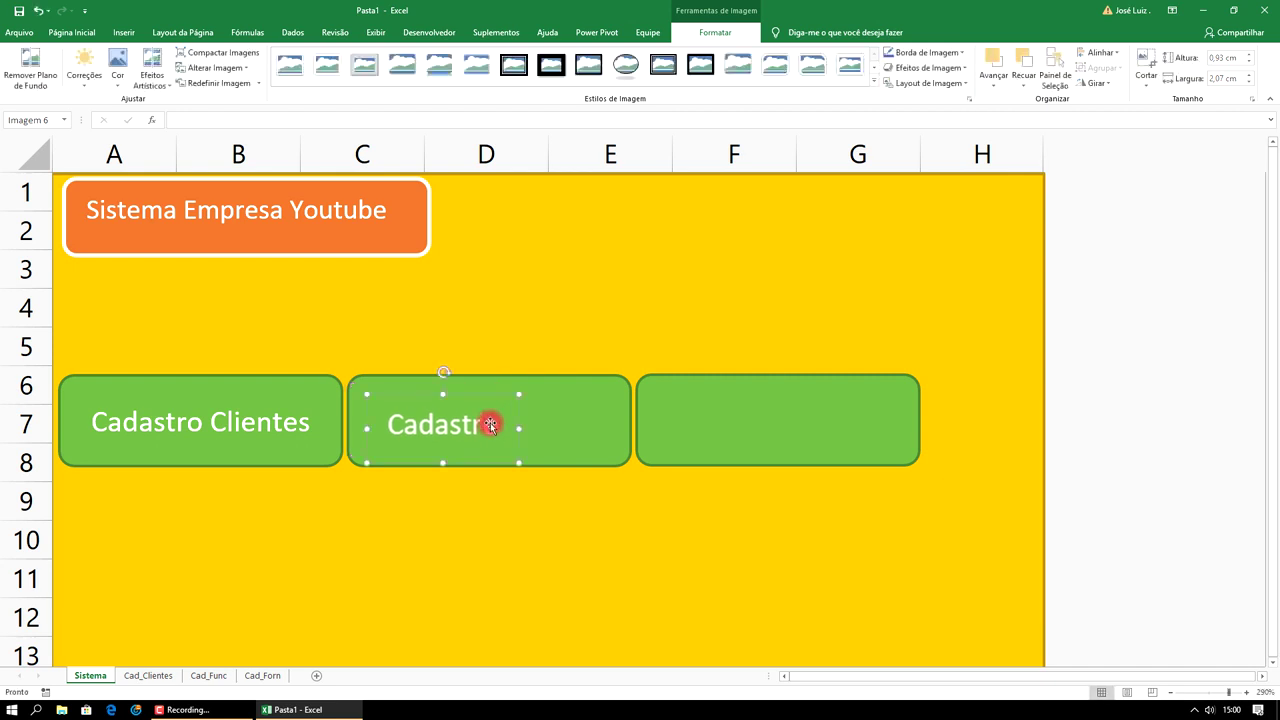
key(Delete)
Label the middle button Cadastro Funcionários and set both button labels to 10 point.
click(446, 409)
text(Cadastro Funcionári)
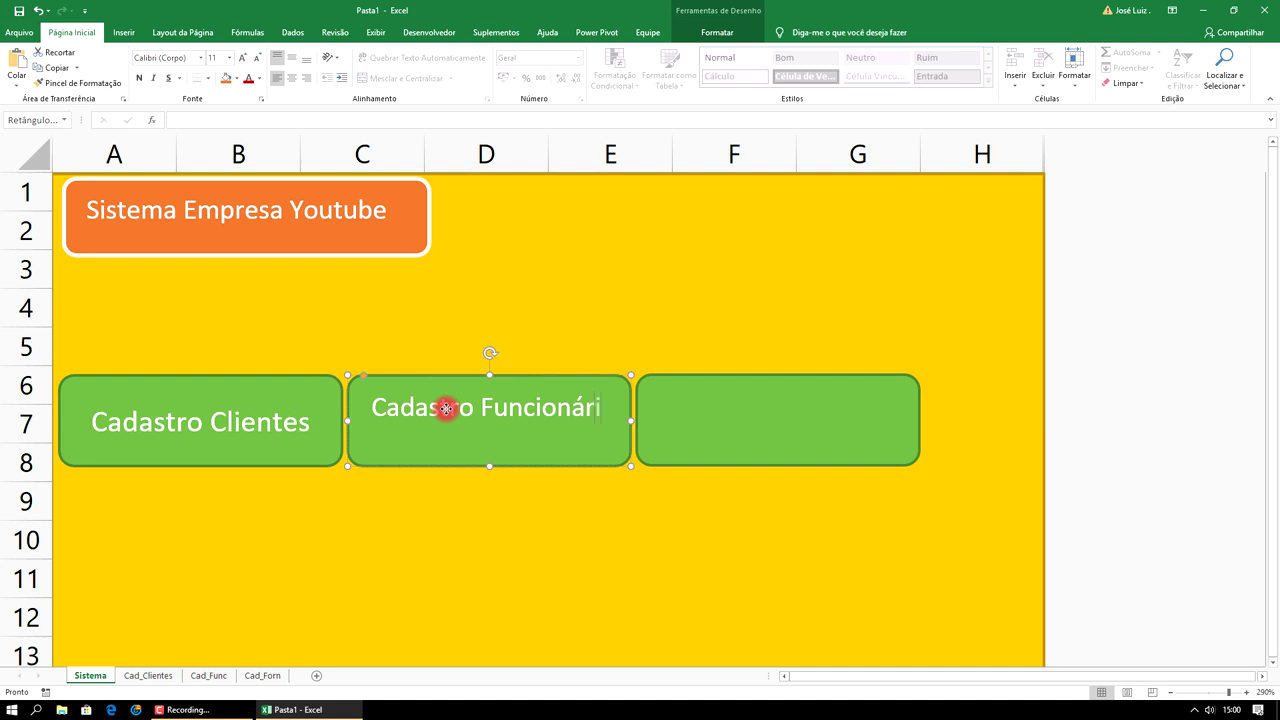
text(os)
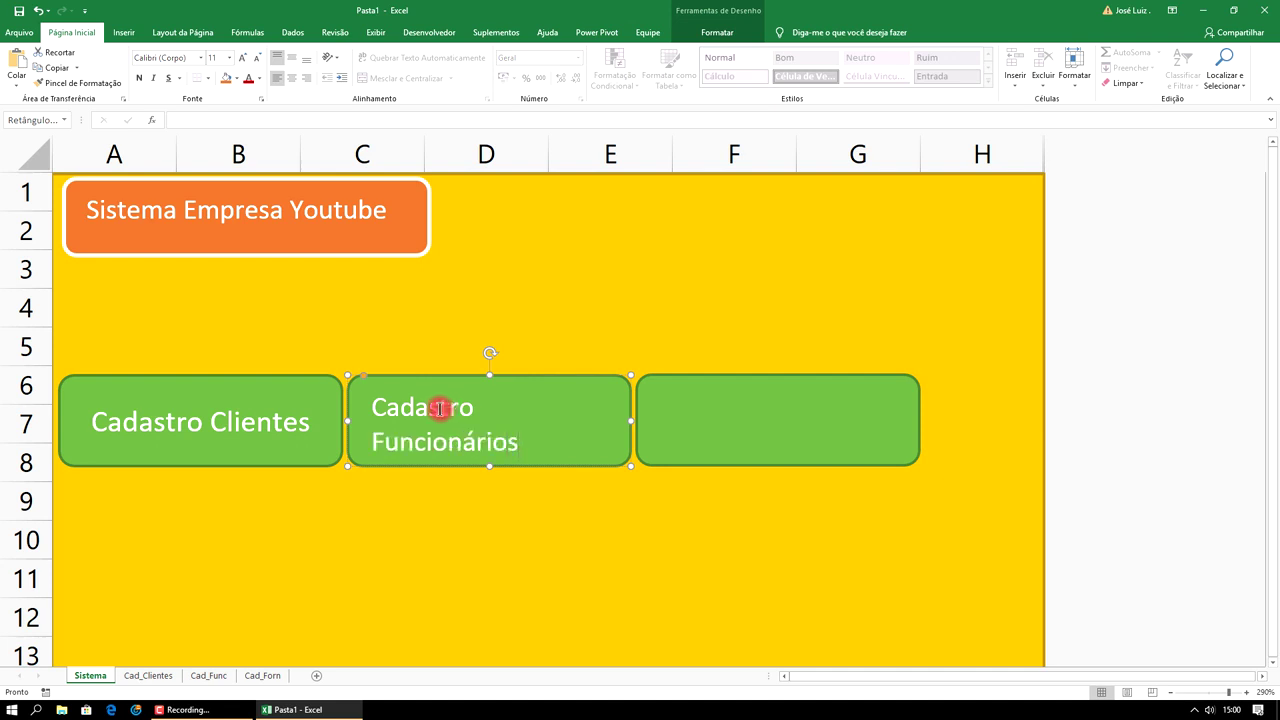
key(ctrl+z)
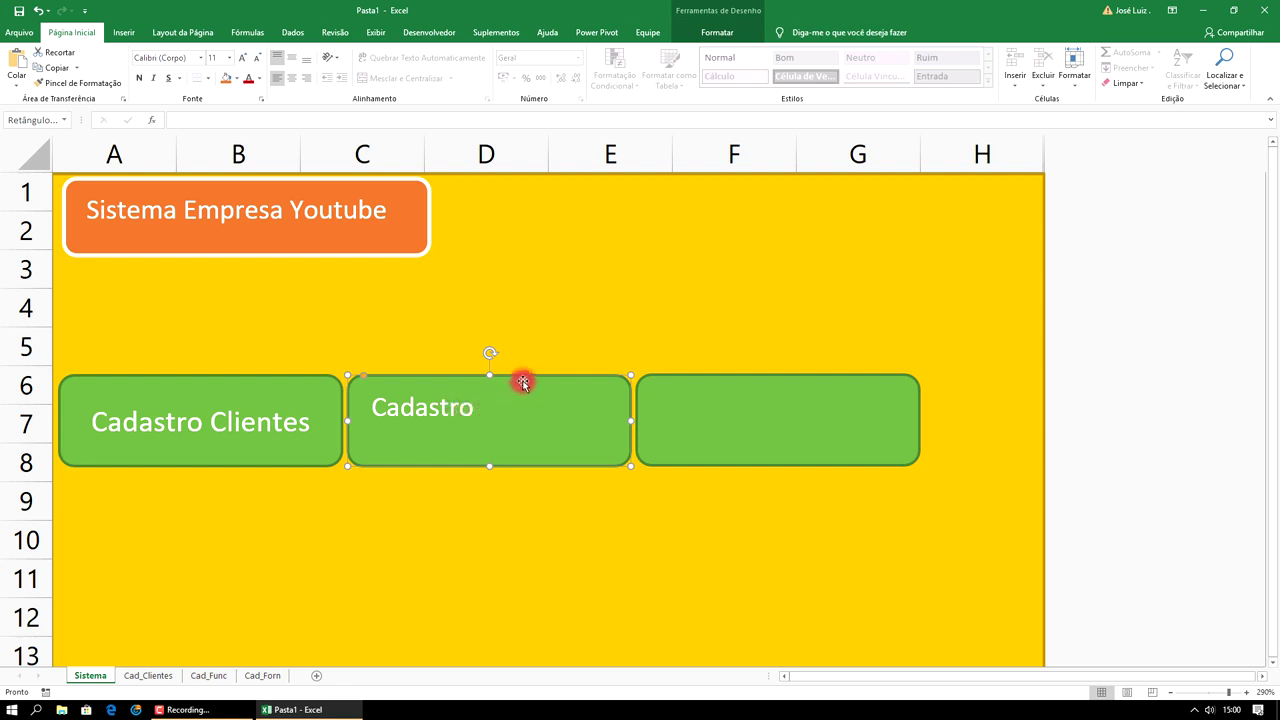
click(229, 58)
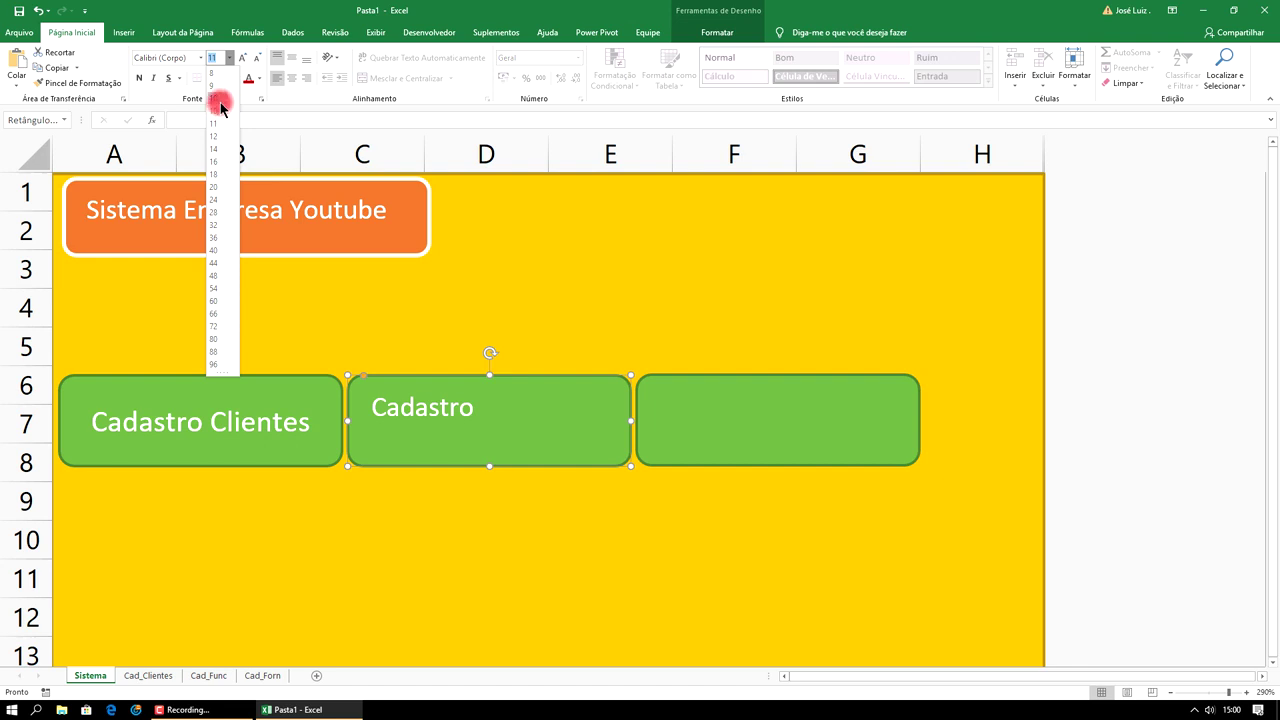
click(220, 100)
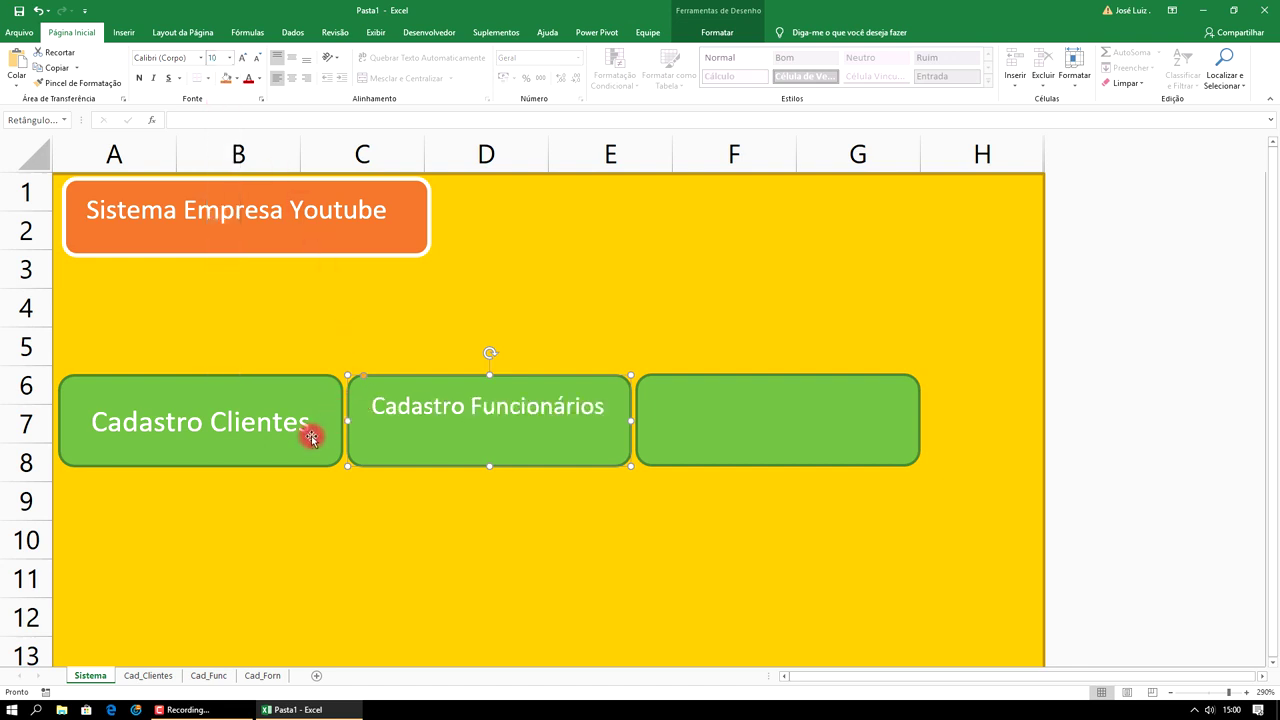
click(297, 378)
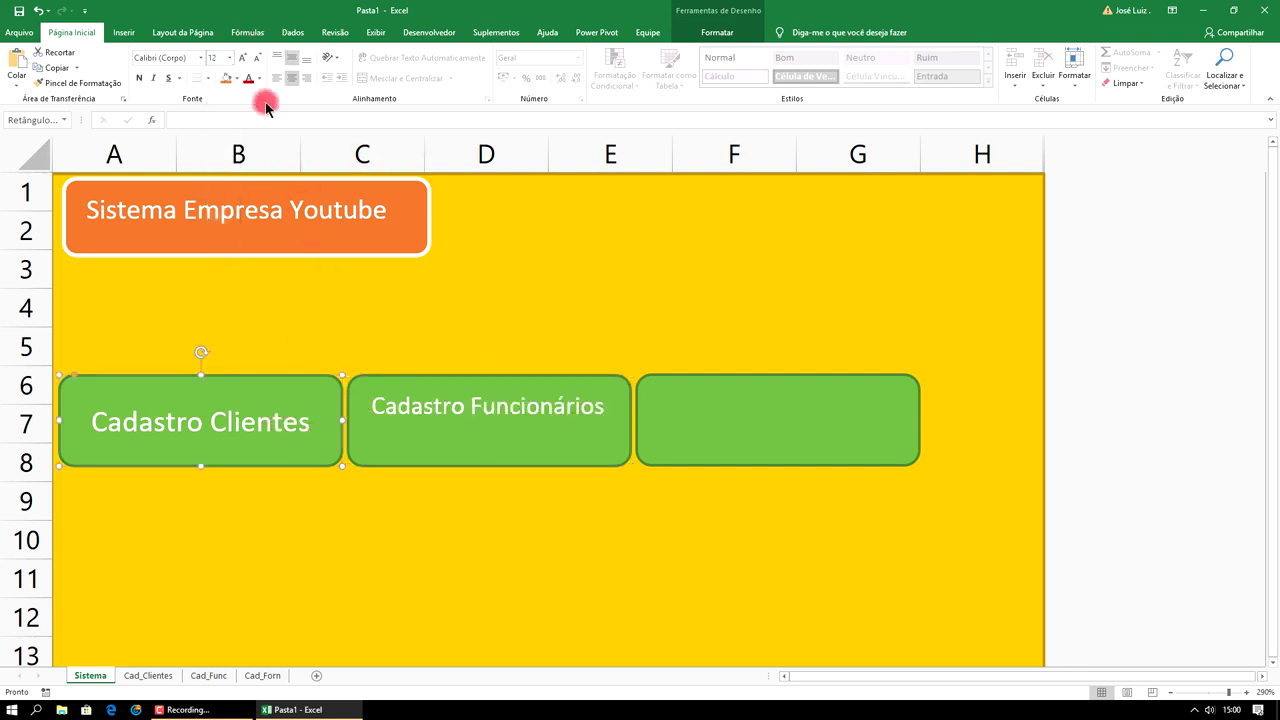
click(233, 58)
click(214, 98)
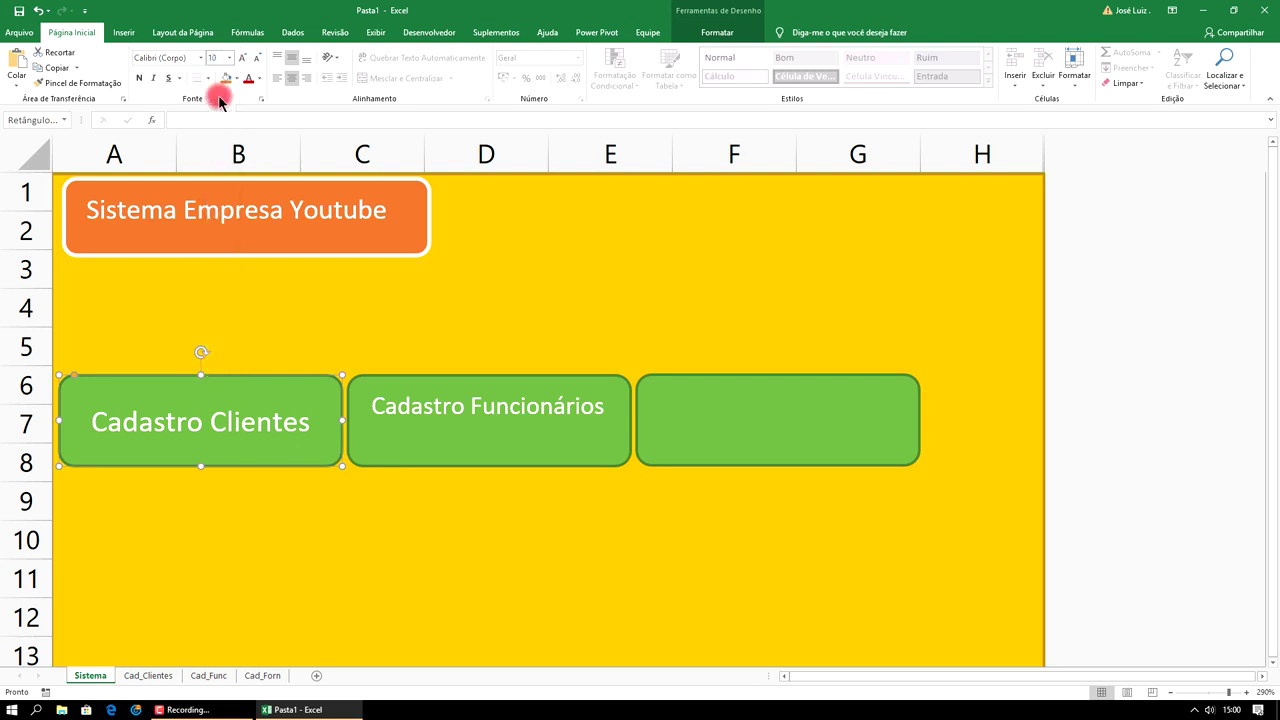
Centre the Cadastro Funcionários label vertically and horizontally.
click(457, 380)
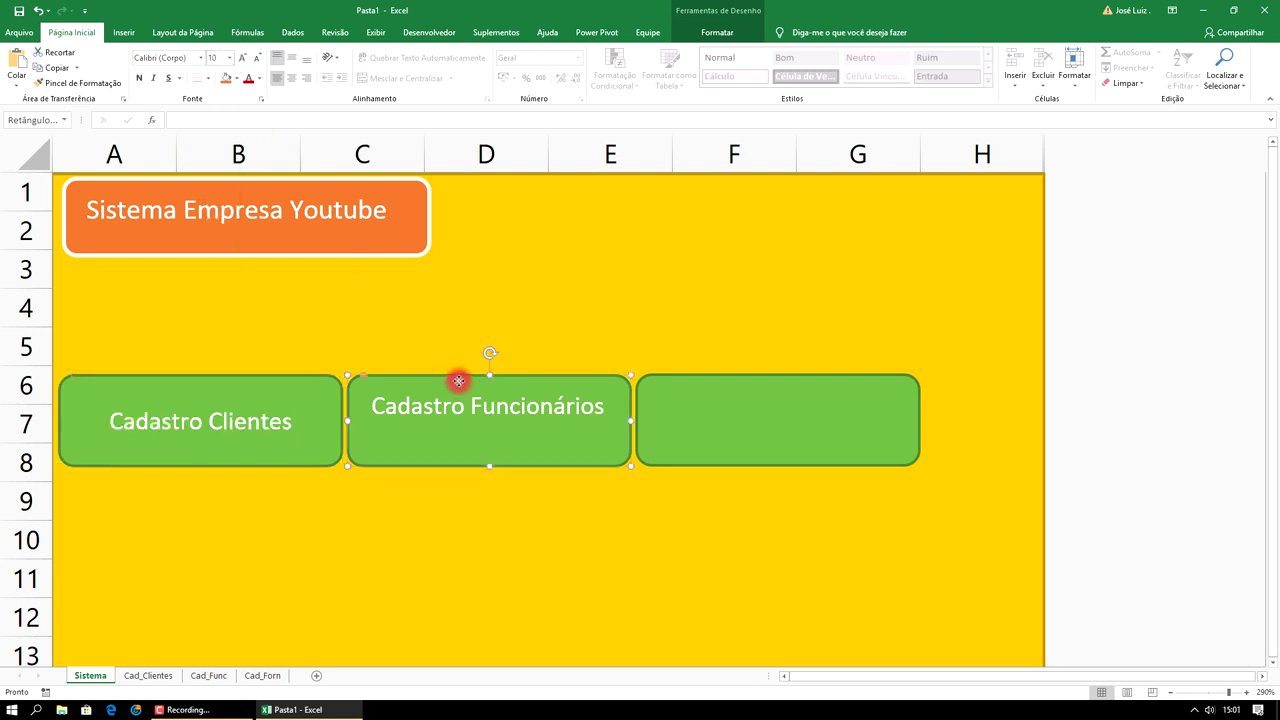
click(289, 58)
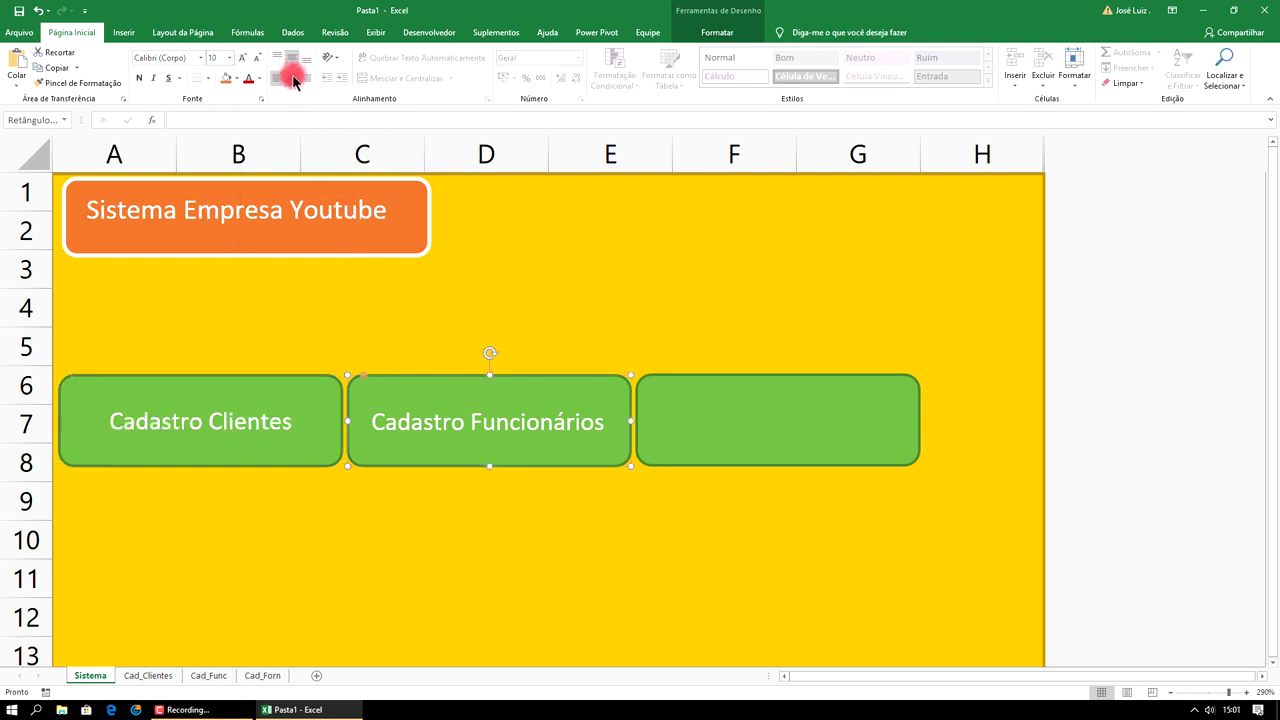
click(291, 78)
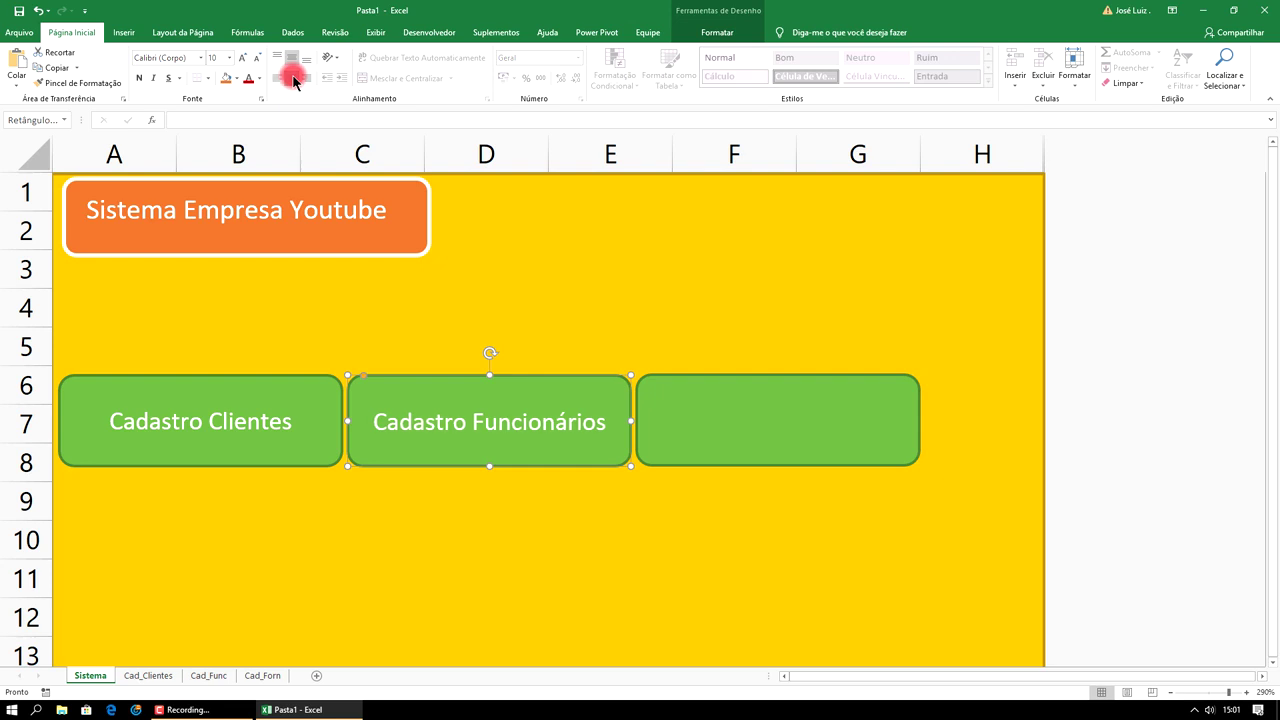
Label the third button Cadastro Fornecedores at size 10, centred in the shape.
click(730, 416)
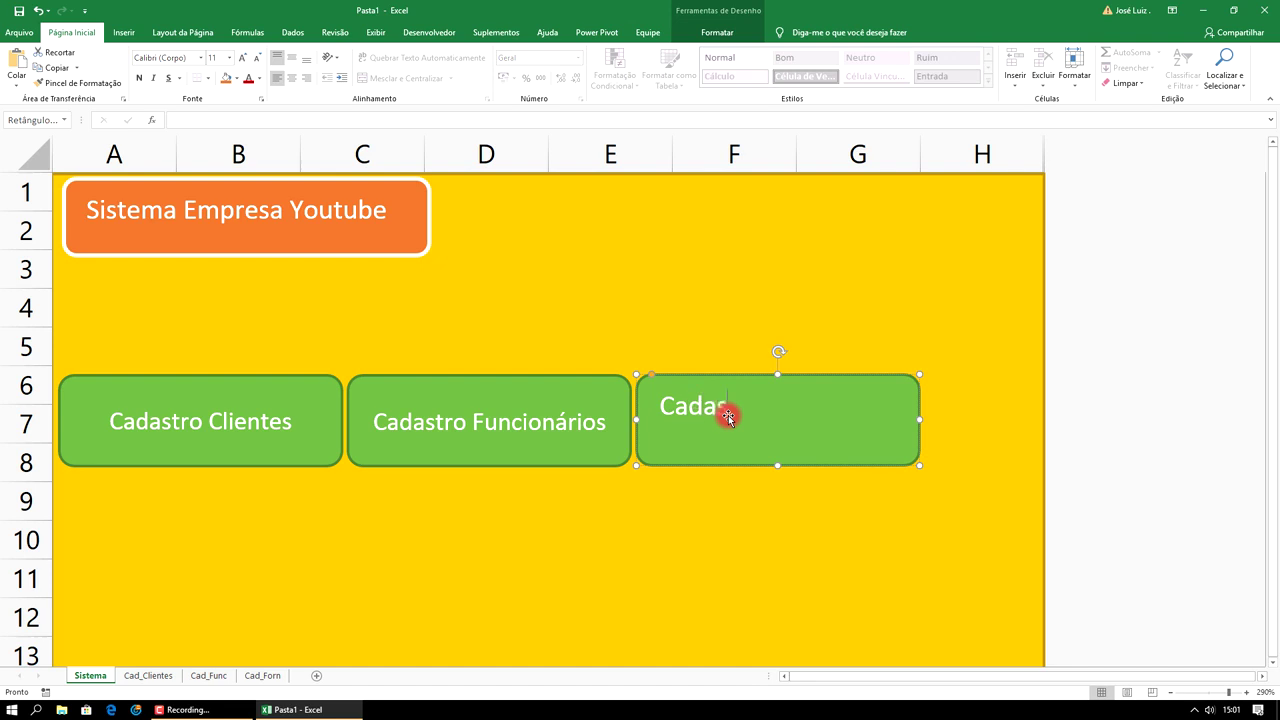
text(Cadastro Fornece)
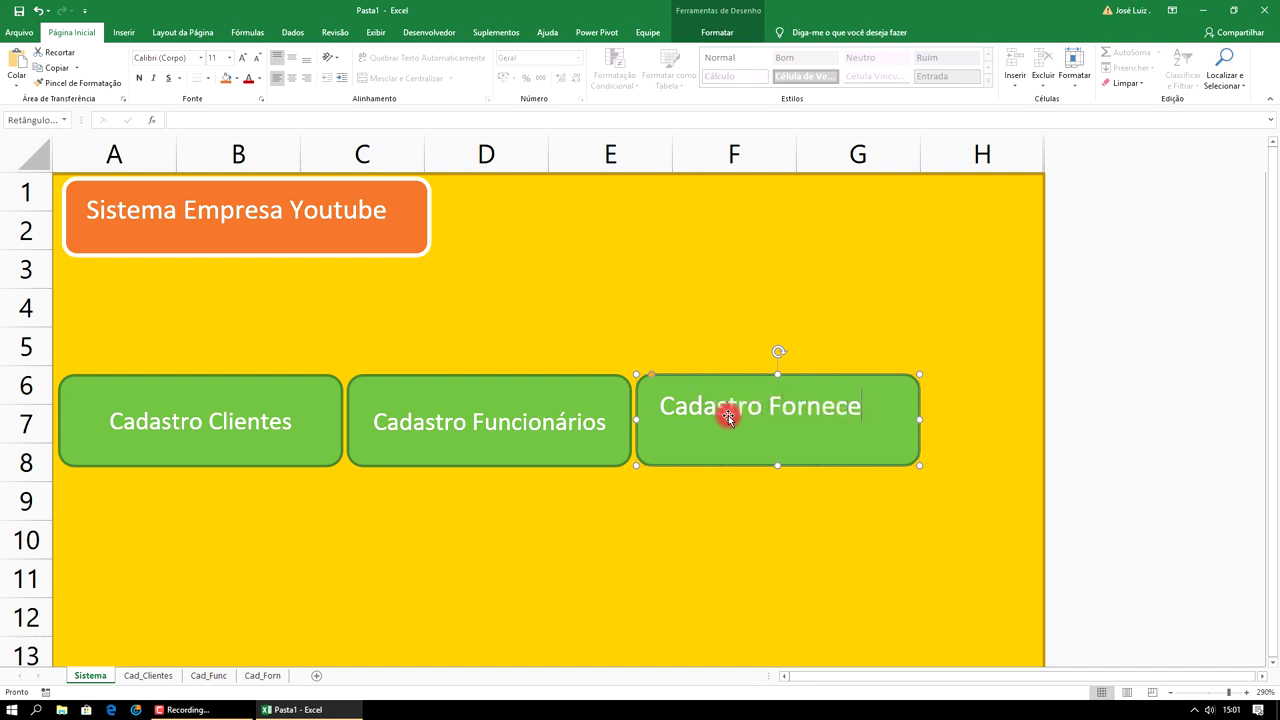
text(dores)
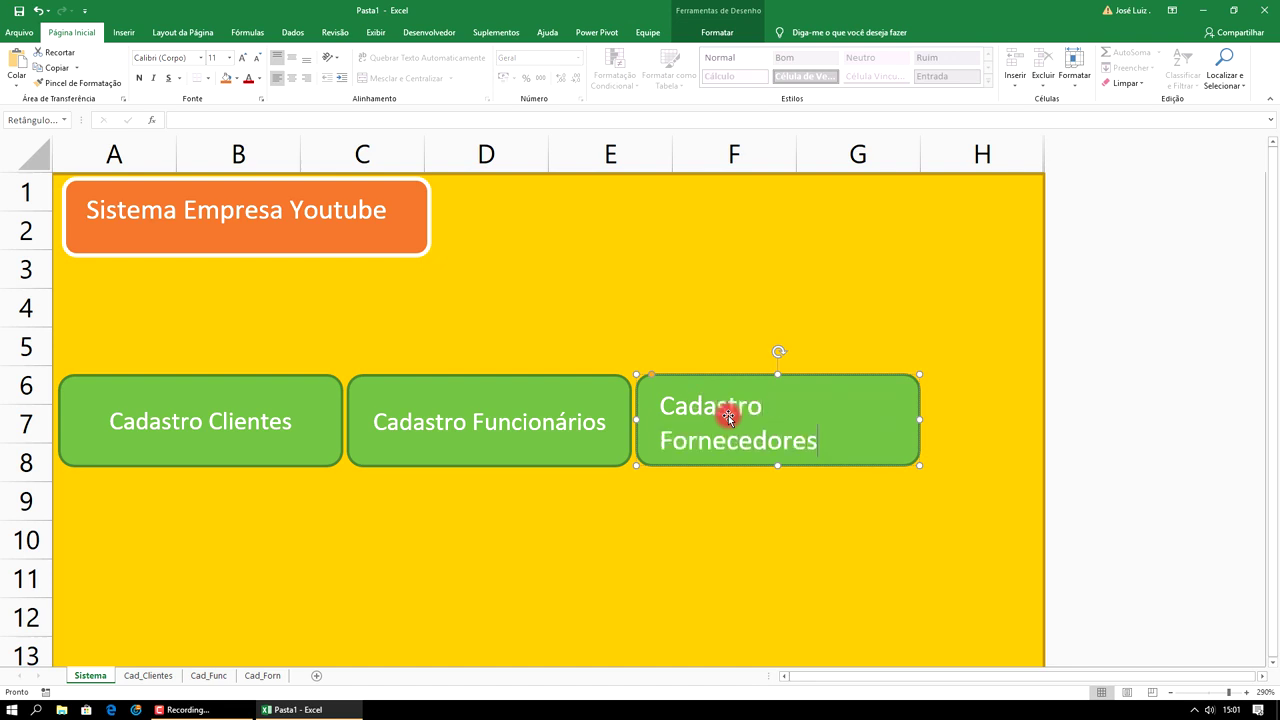
key(ctrl+BackSpace)
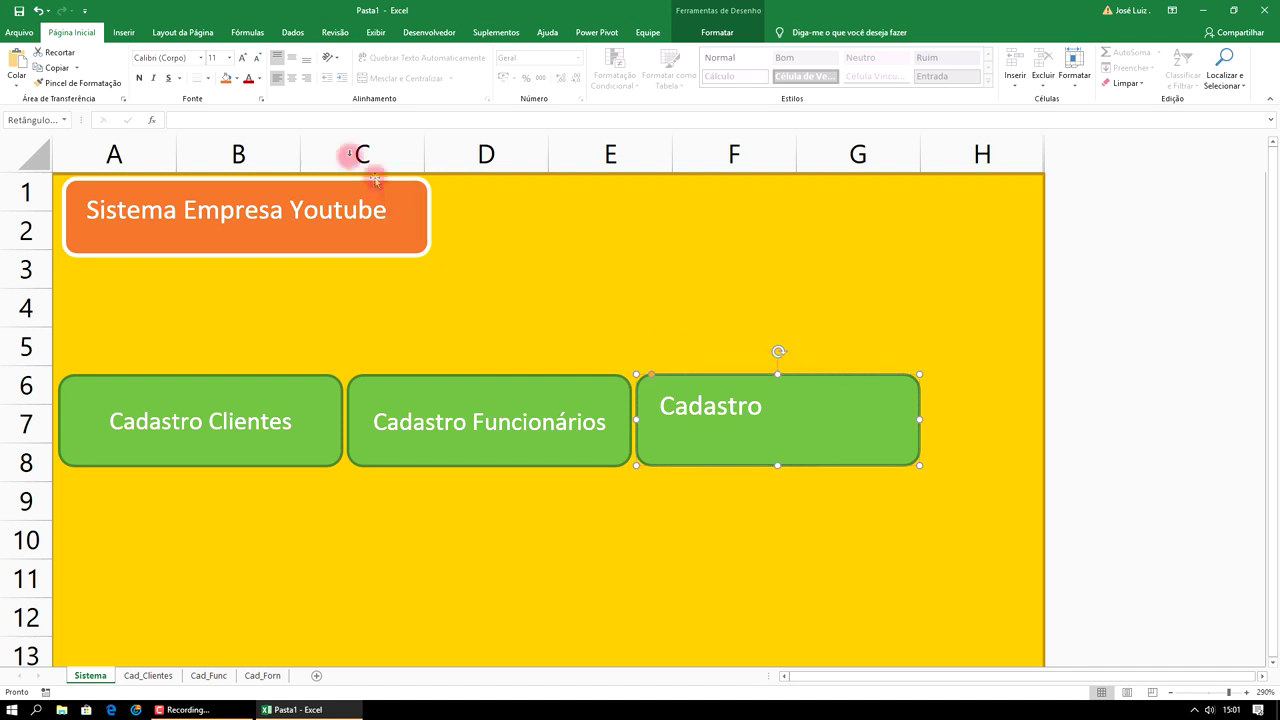
click(229, 57)
click(222, 104)
text(Fornecedores)
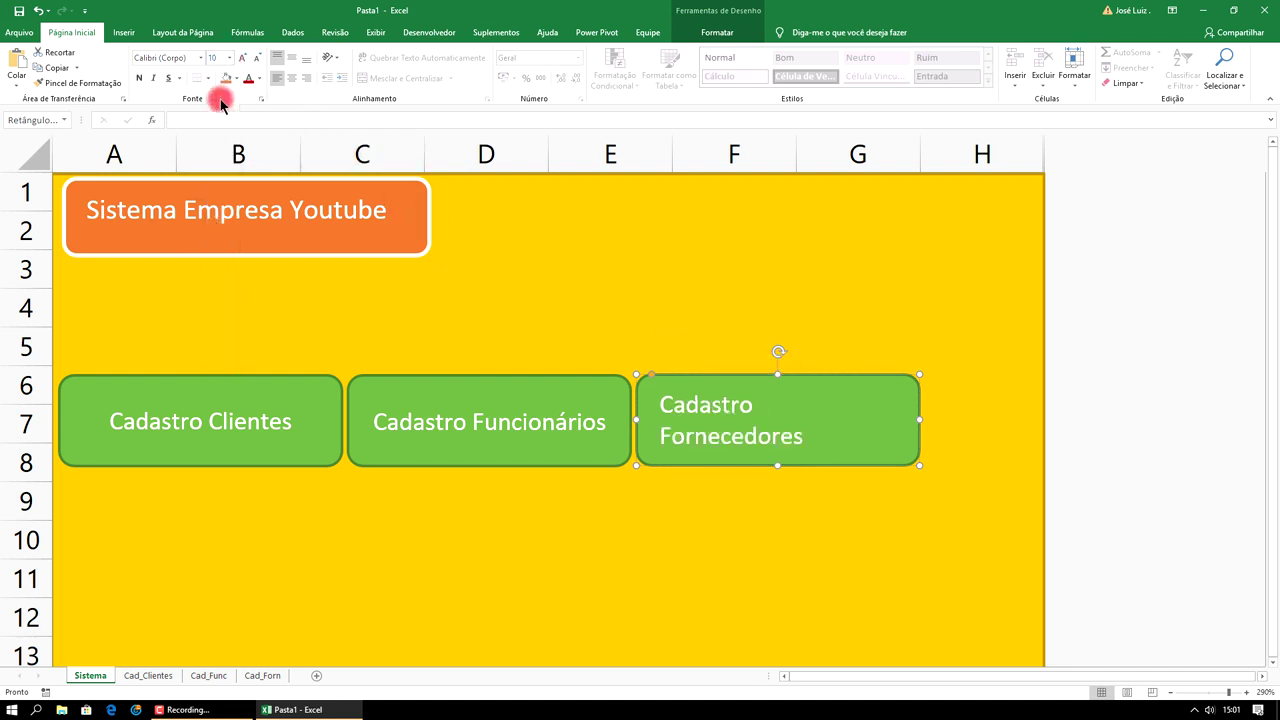
click(789, 438)
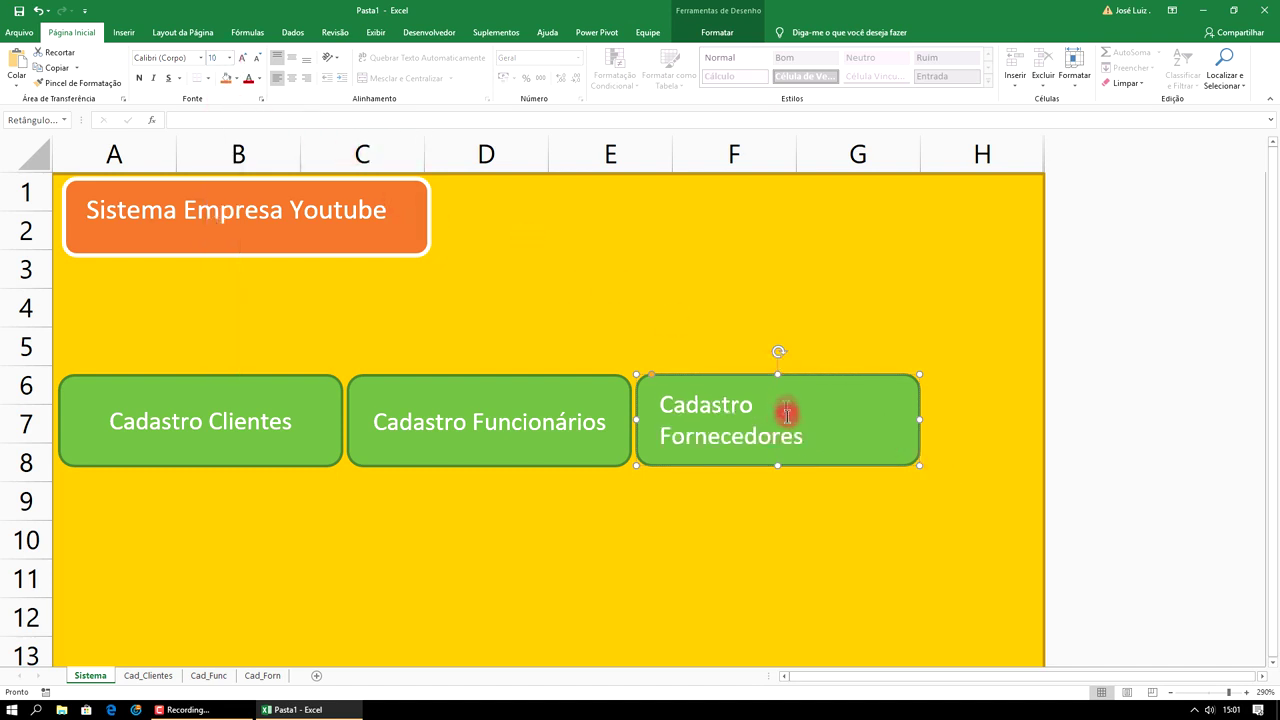
click(291, 58)
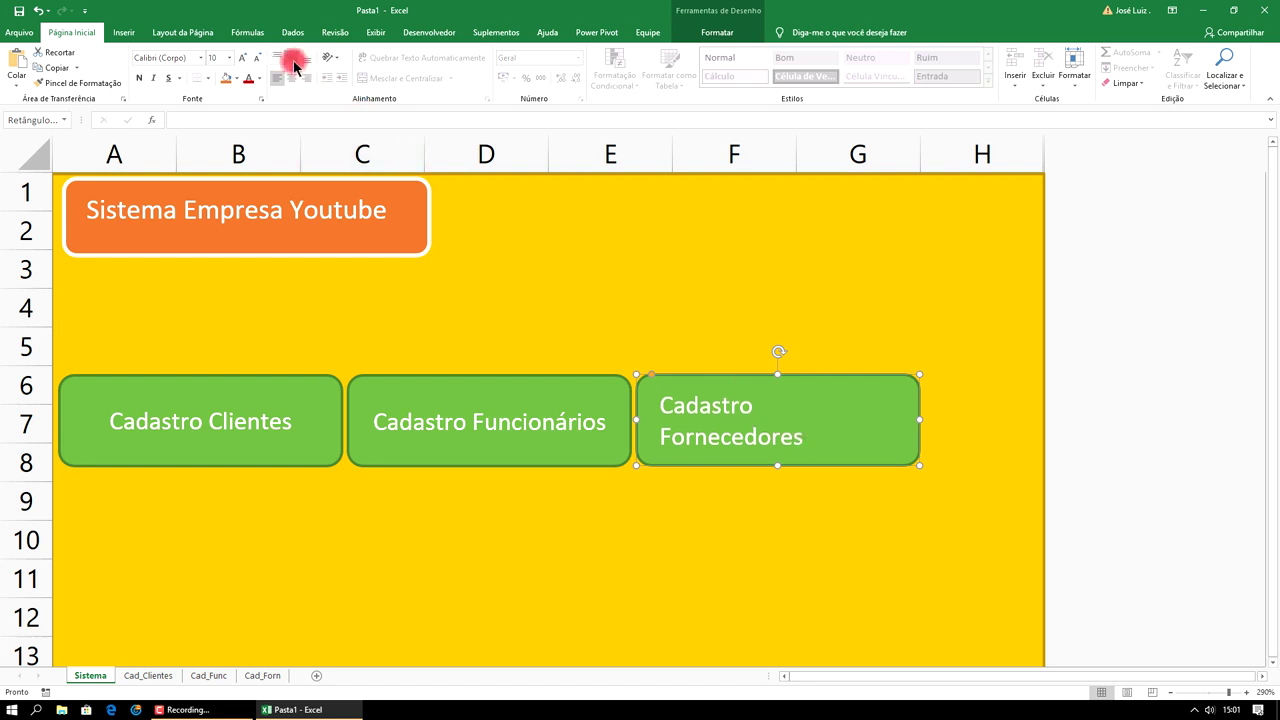
click(300, 80)
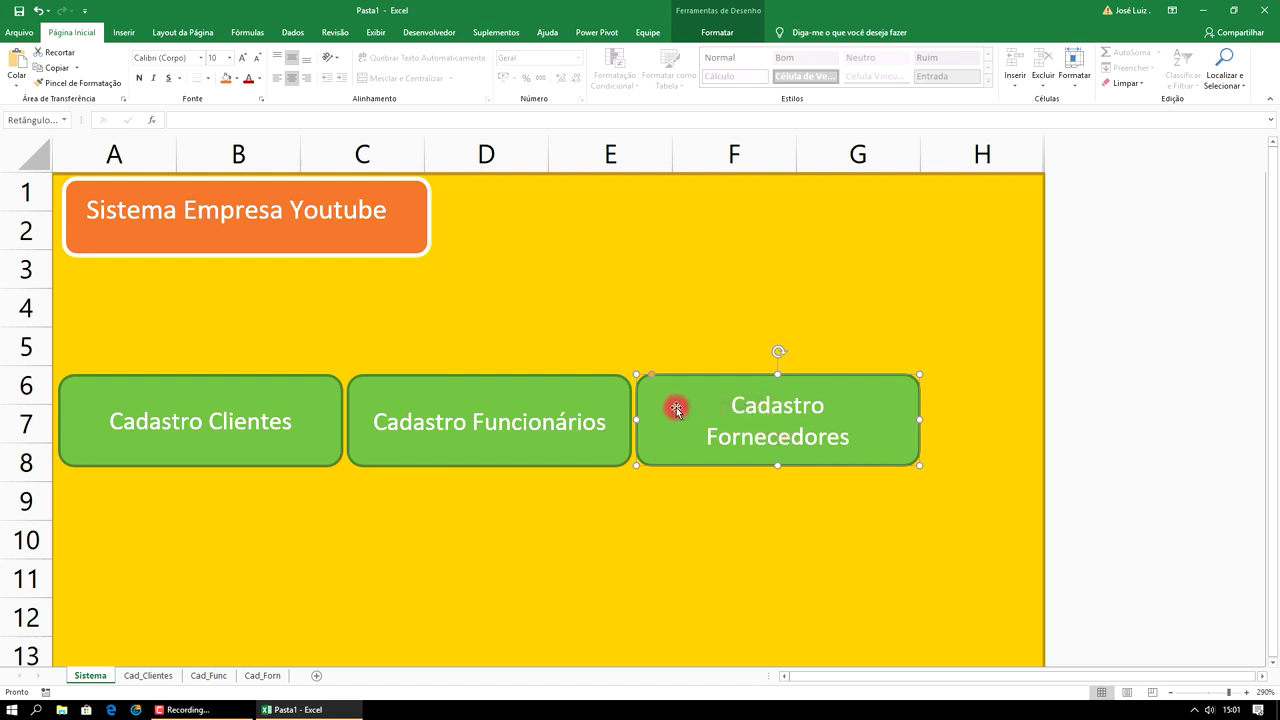
Shrink the Fornecedores, Funcionários and Clientes labels to 9 point, then select two buttons.
click(229, 58)
click(215, 86)
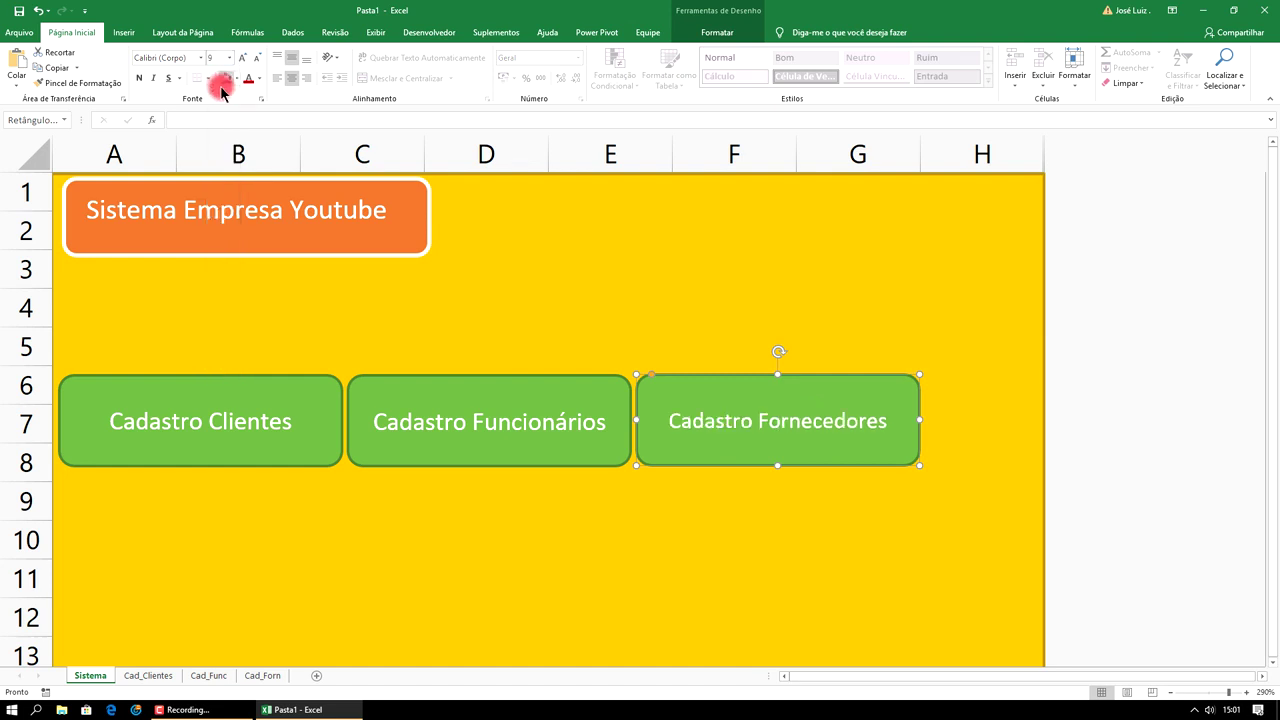
click(518, 379)
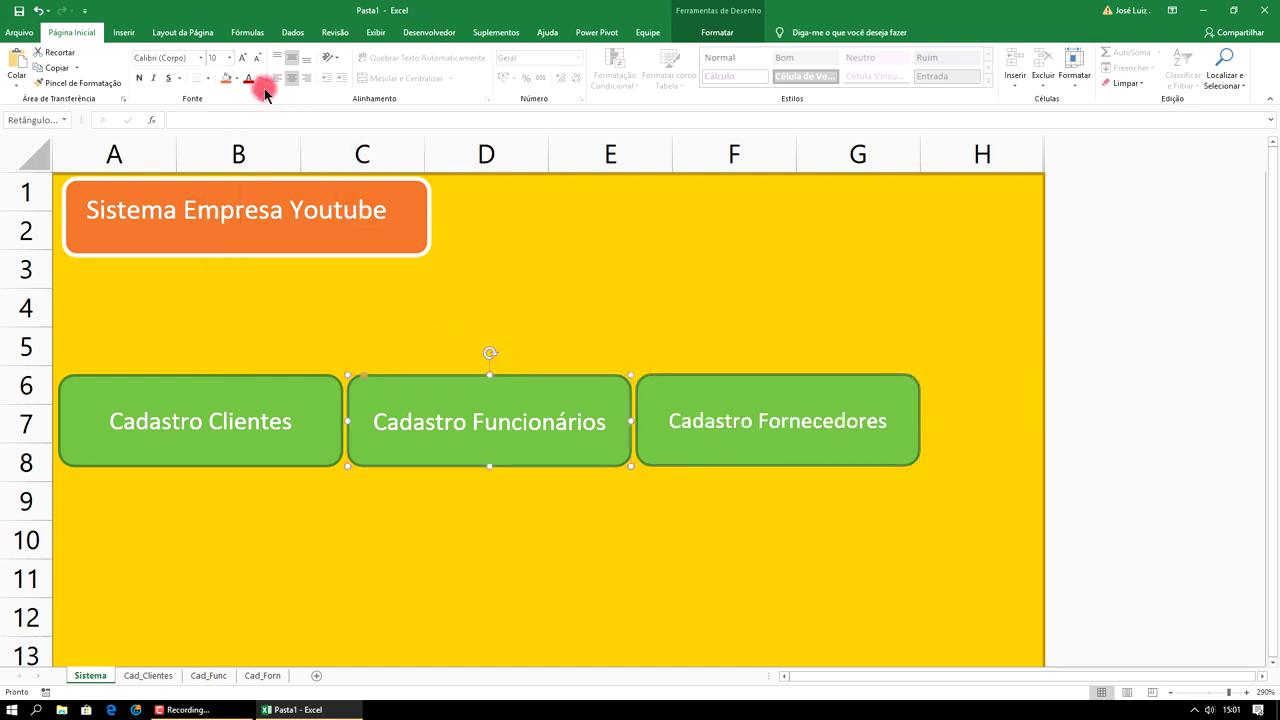
click(229, 58)
click(229, 85)
click(324, 379)
click(229, 58)
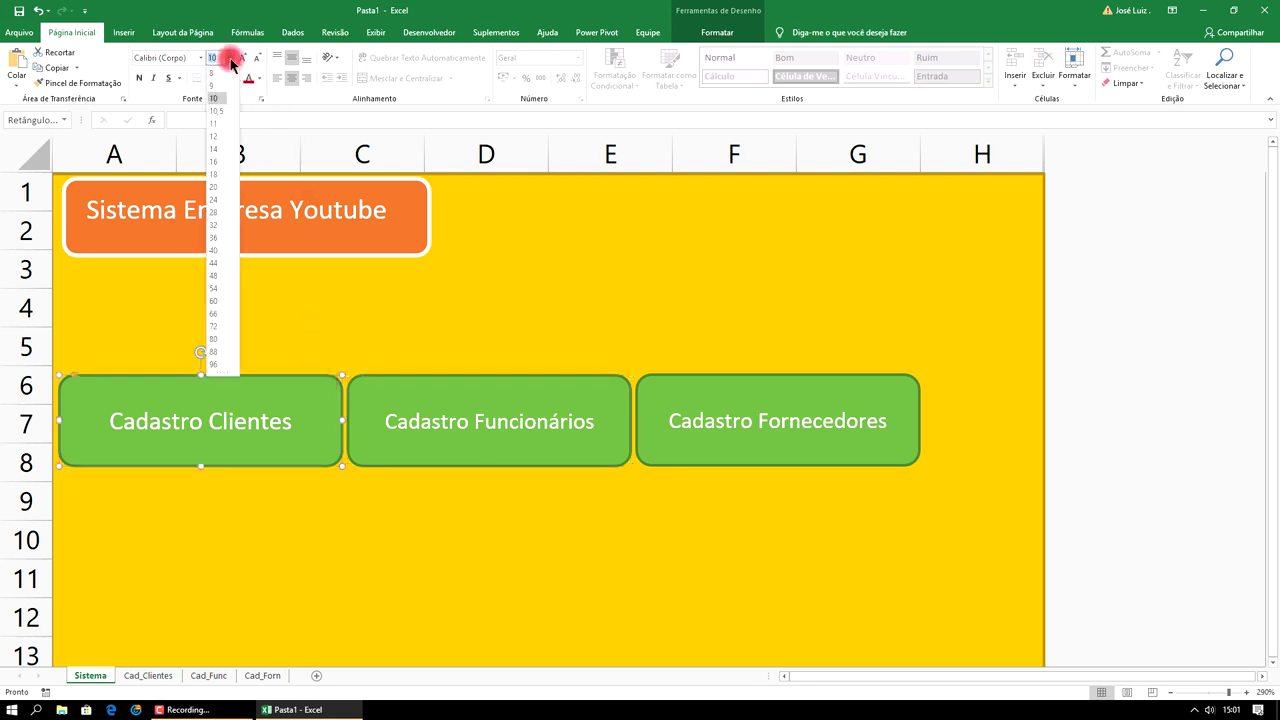
click(223, 86)
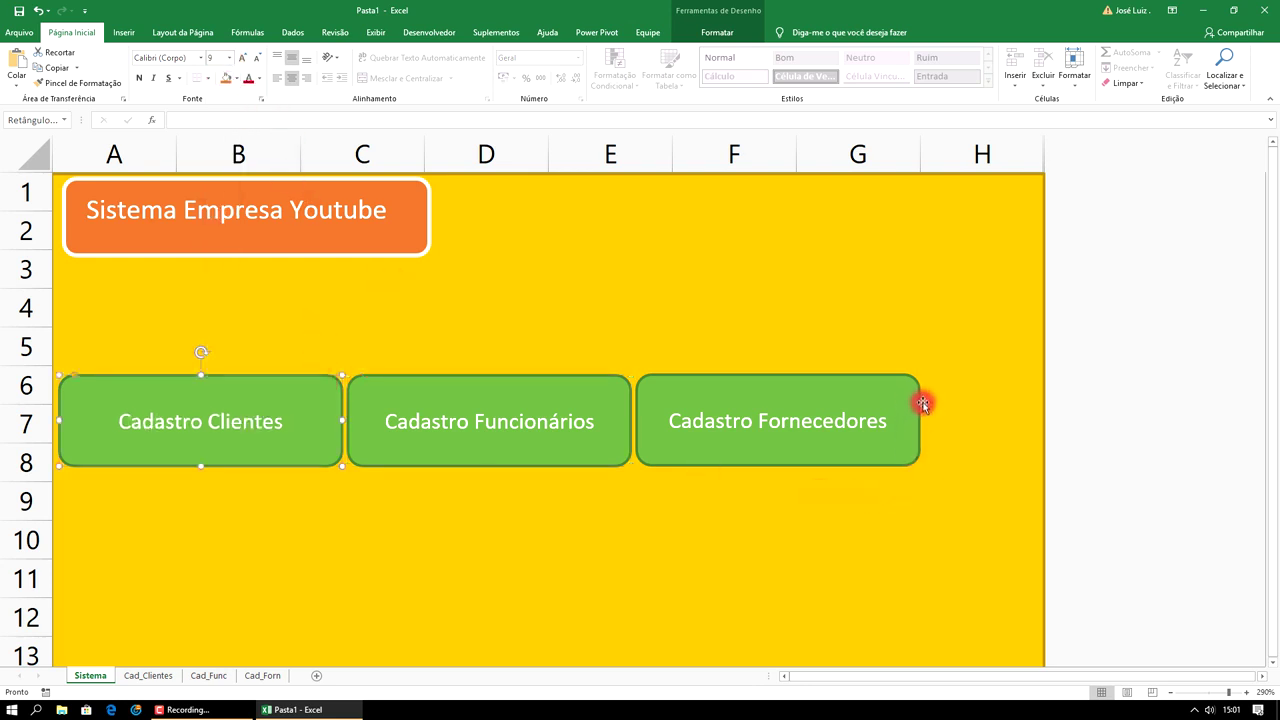
click(838, 387)
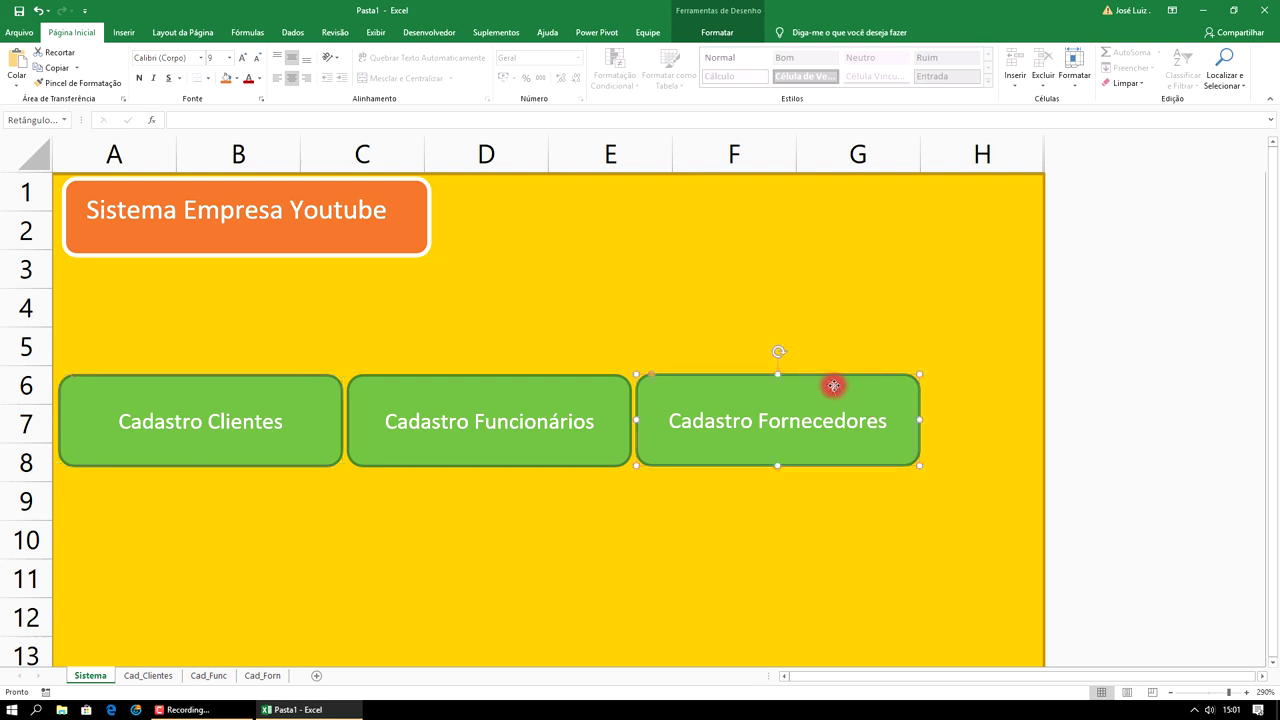
ctrl+click(595, 386)
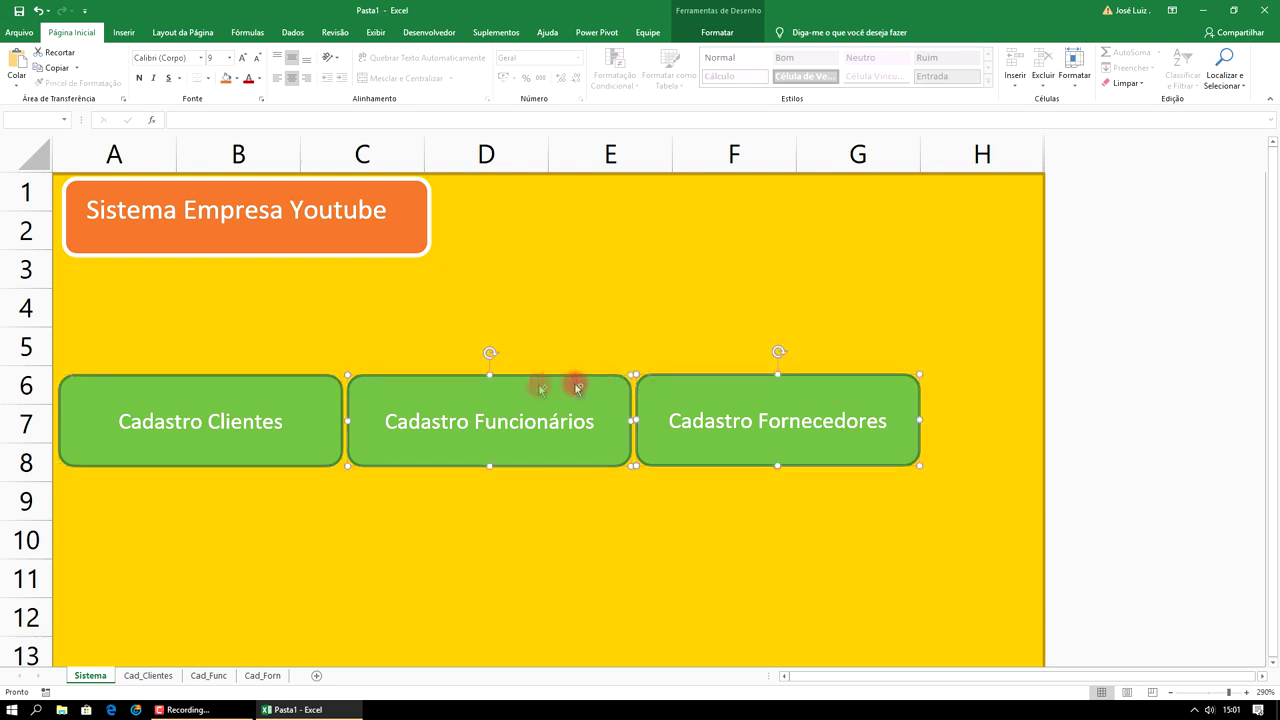
Select all three green buttons and nudge them right together toward the panel's centre.
ctrl+click(320, 388)
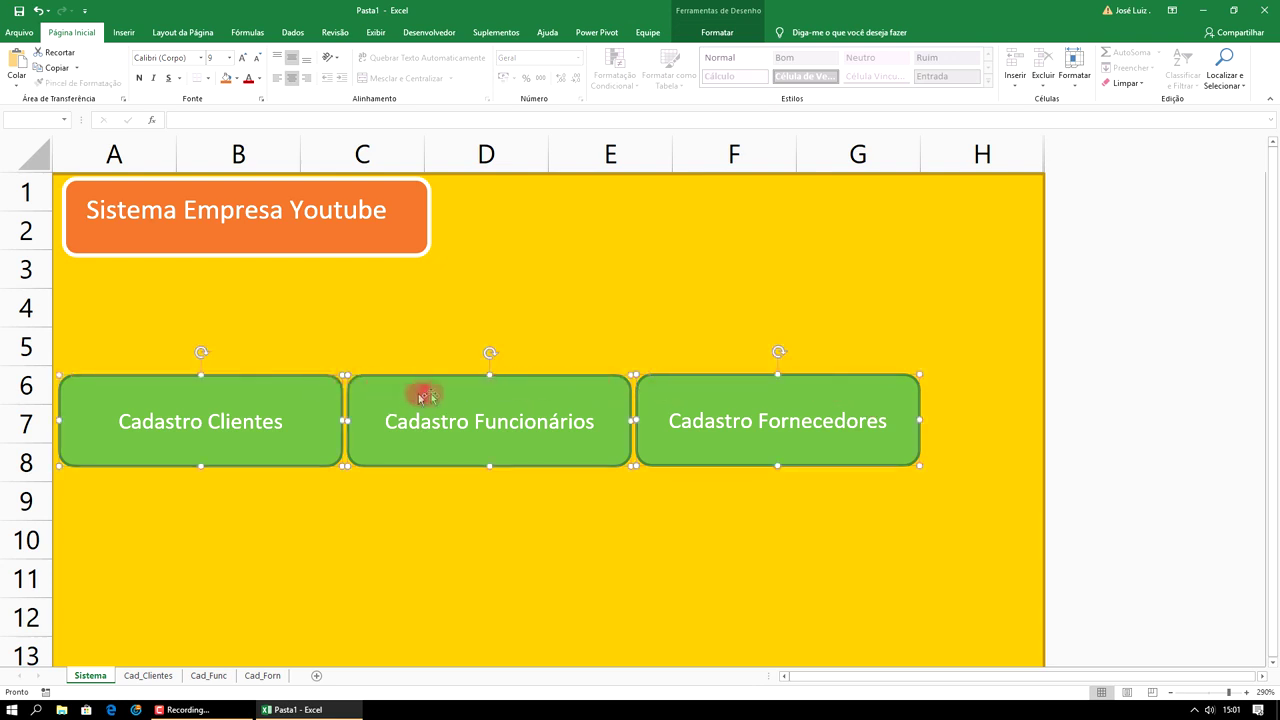
key(Right)
key(Right)
key(Right)
key(Right)
key(Right)
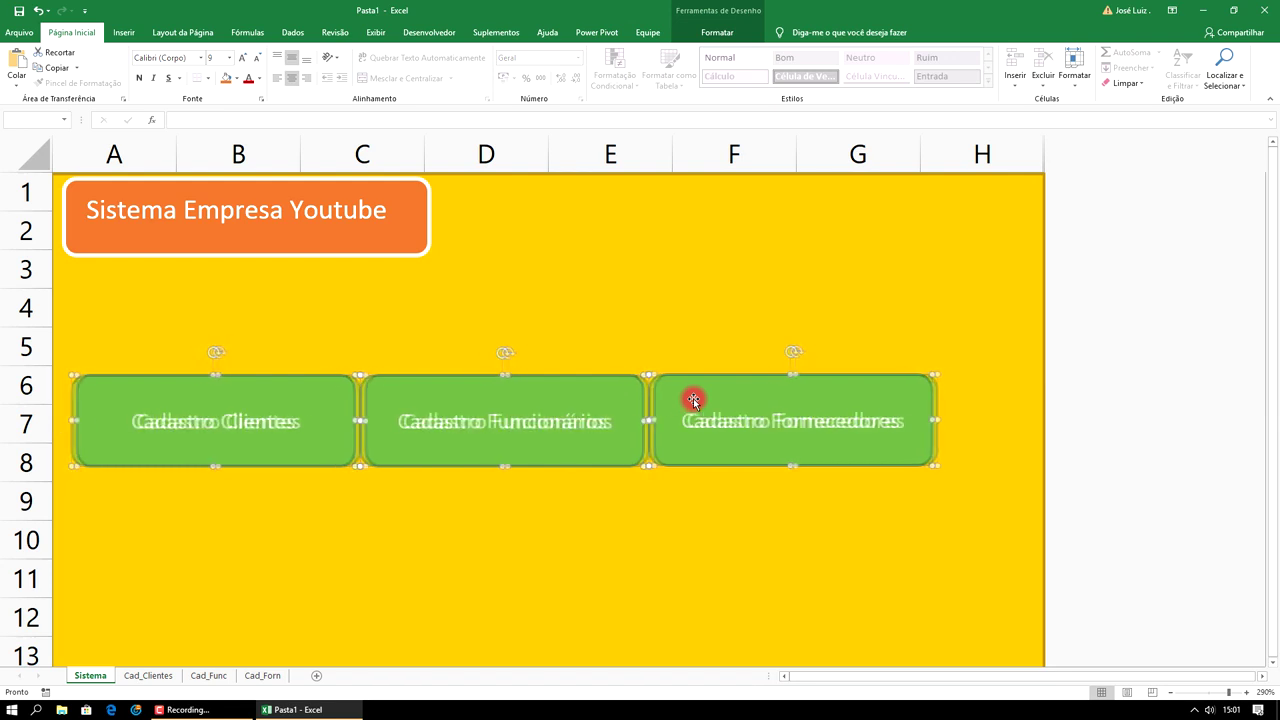
key(Right)
key(Right)
key(Right)
key(Right)
key(Right)
key(Right)
key(Down)
key(Left)
key(Left)
key(Left)
key(Left)
key(Left)
key(Left)
key(Left)
key(Left)
key(Down)
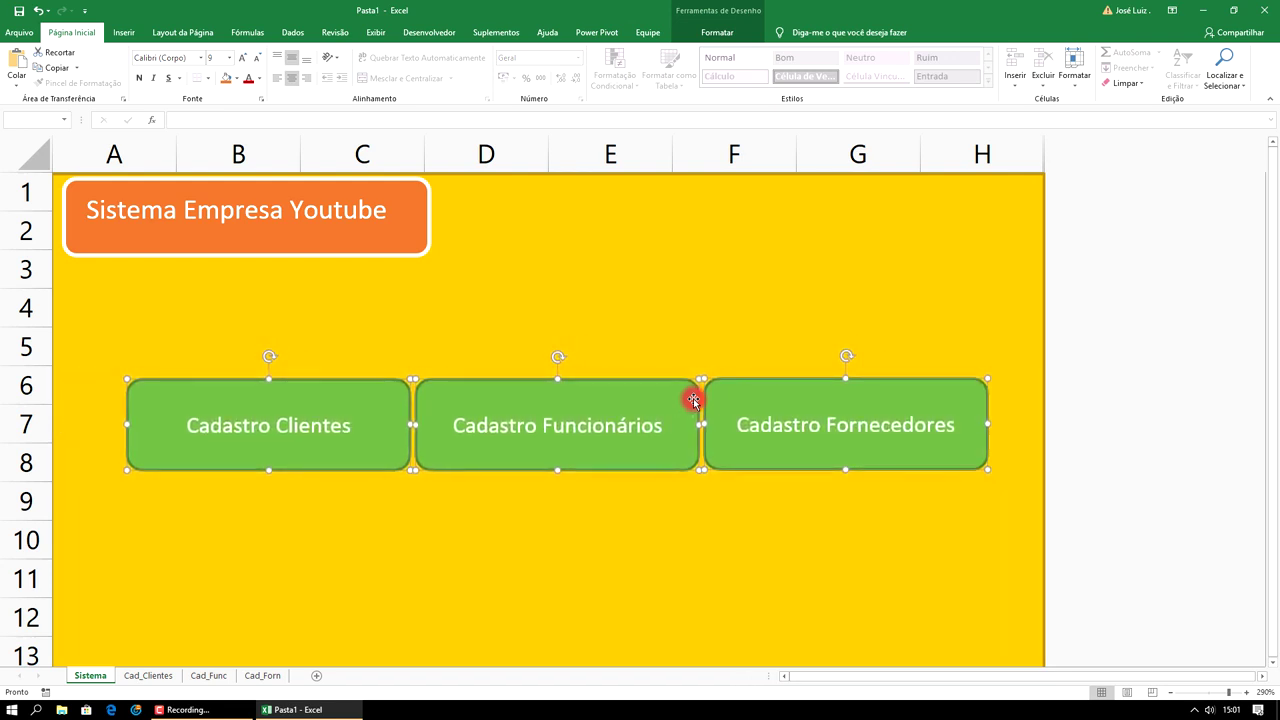
click(748, 272)
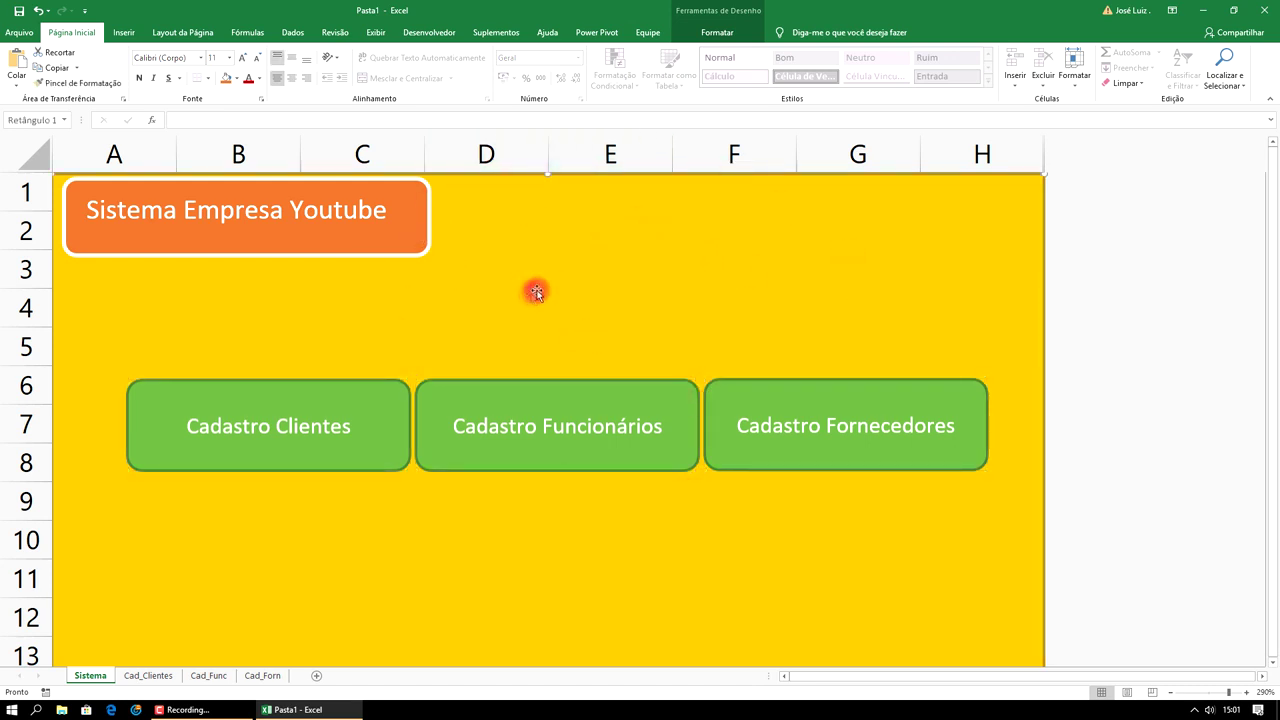
click(27, 36)
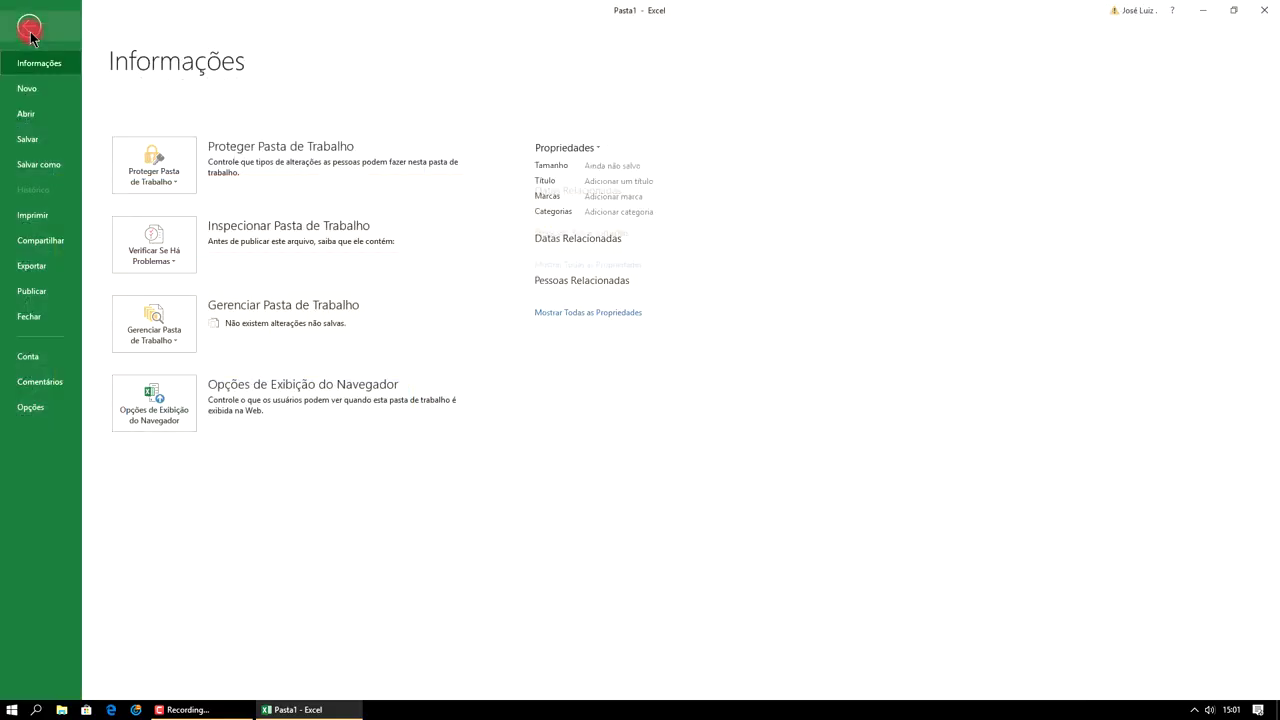
Save the workbook to Área de Trabalho under the file name 'Sistema Empresa'.
click(48, 167)
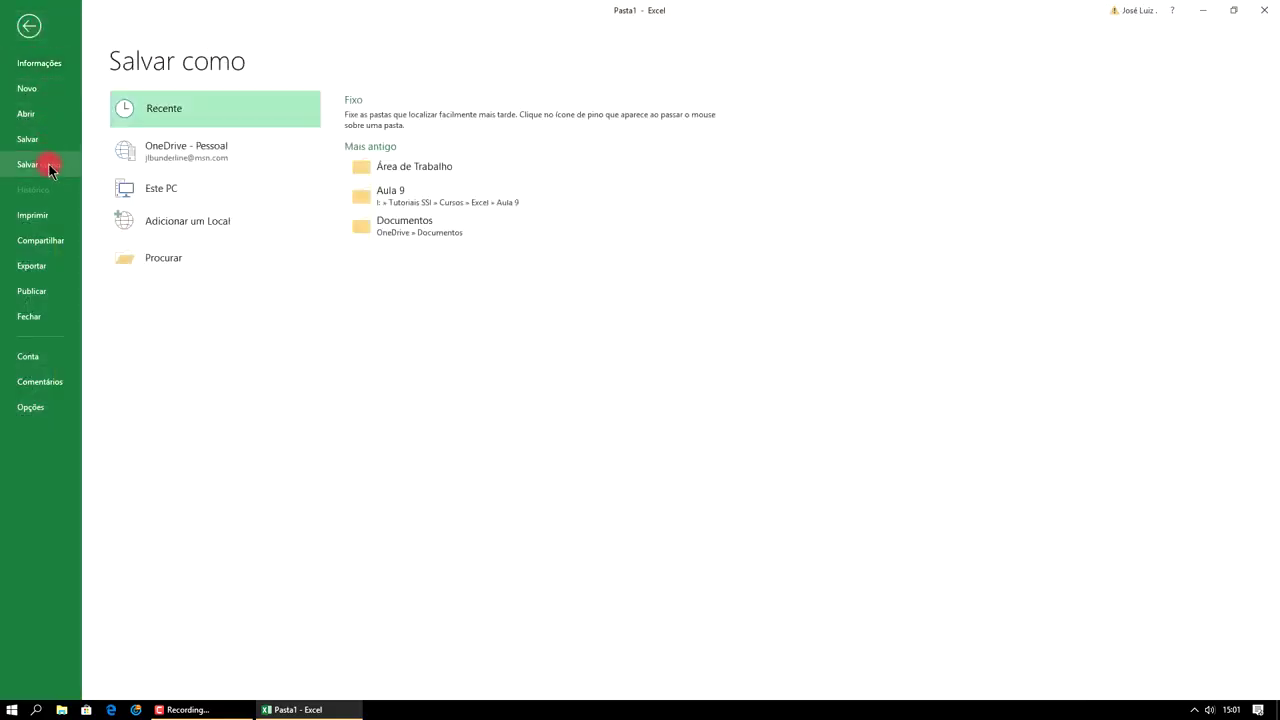
click(421, 167)
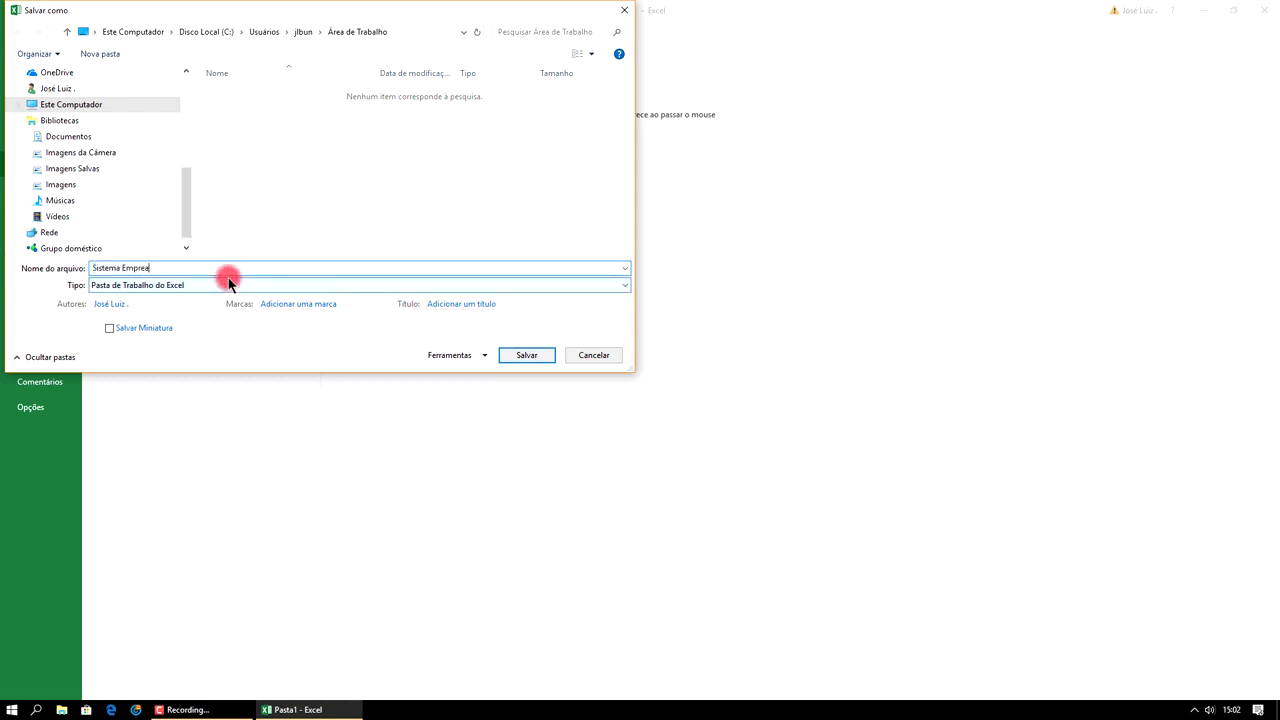
text(Sistema Empresa)
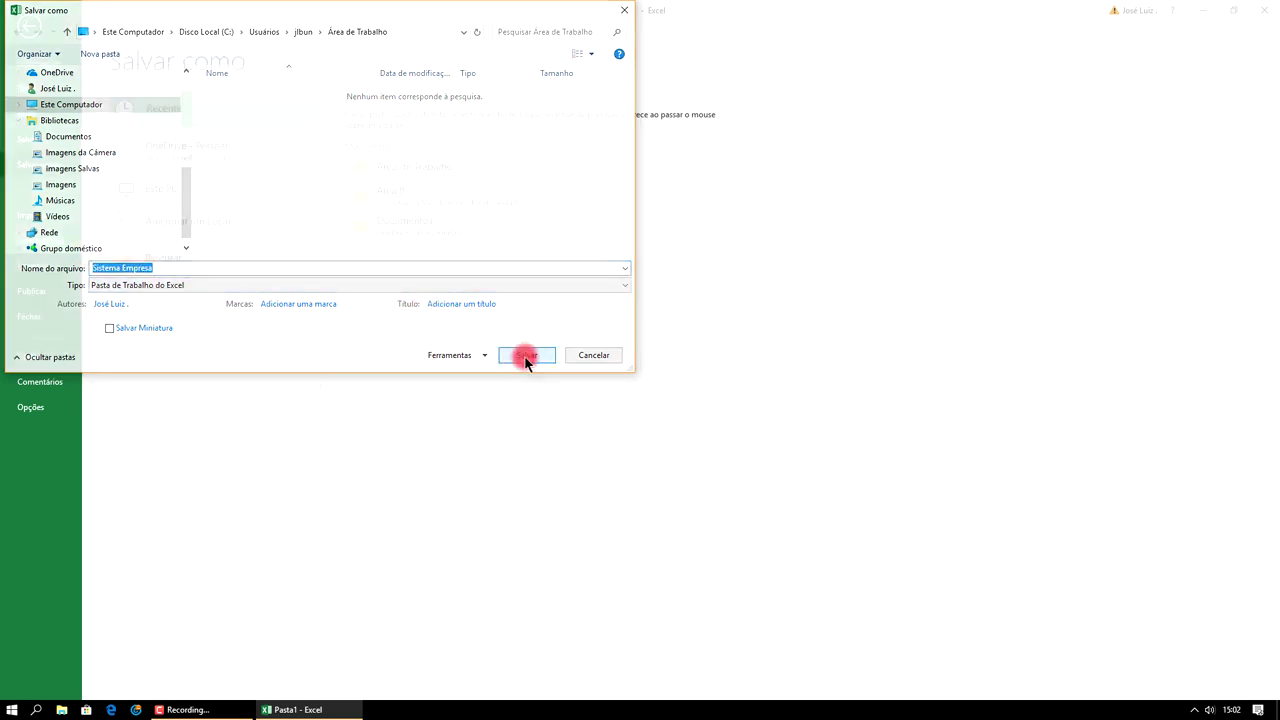
click(526, 356)
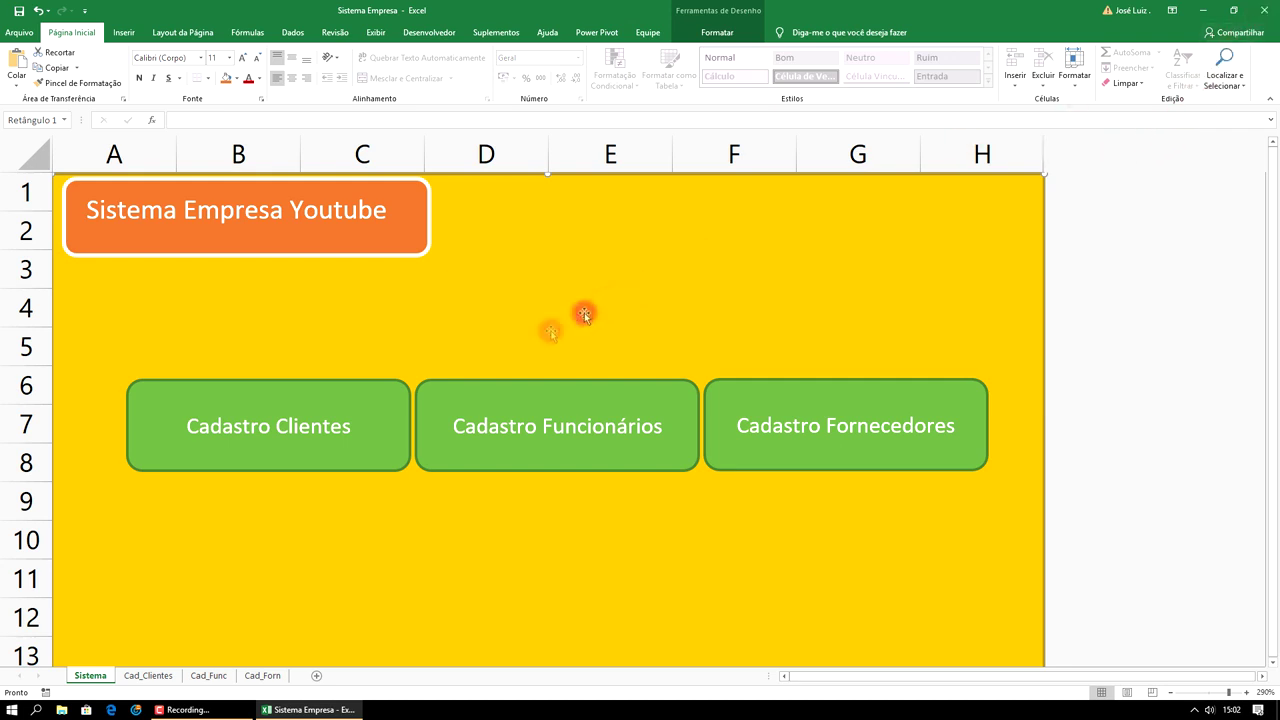
Hyperlink the Cadastro Clientes button to the Cad_Clientes sheet in this workbook.
right_click(354, 398)
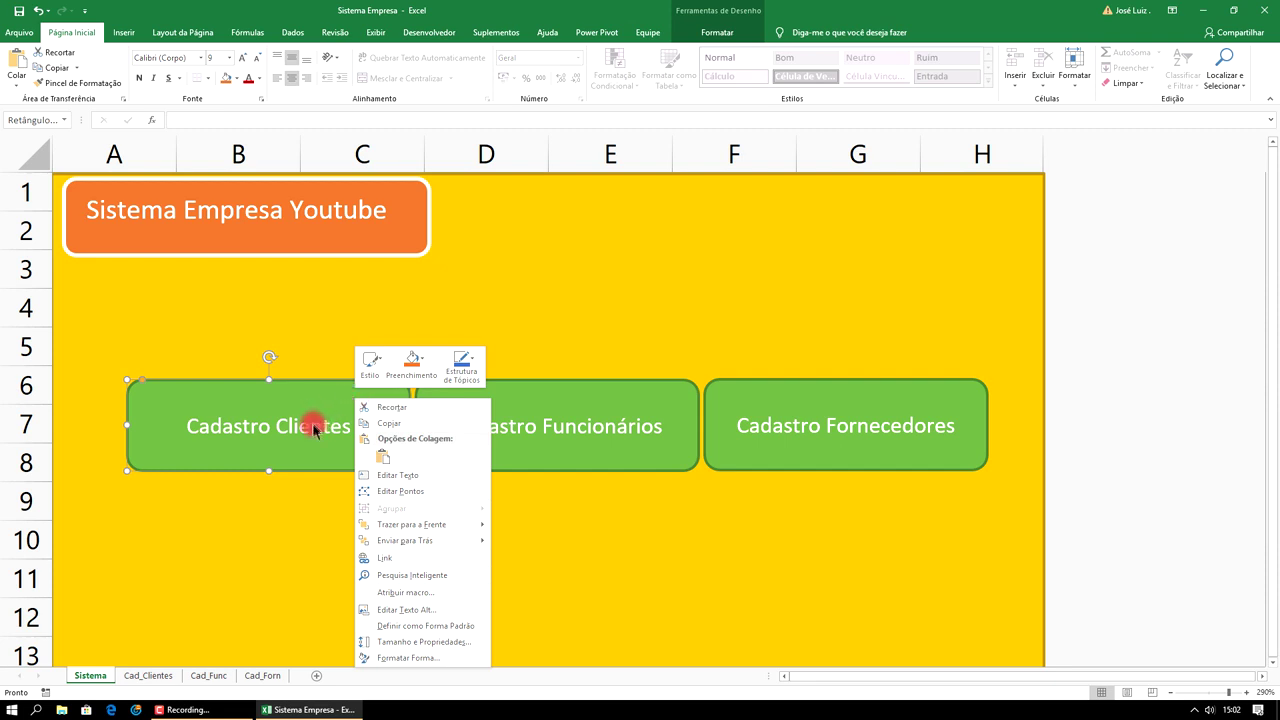
click(334, 334)
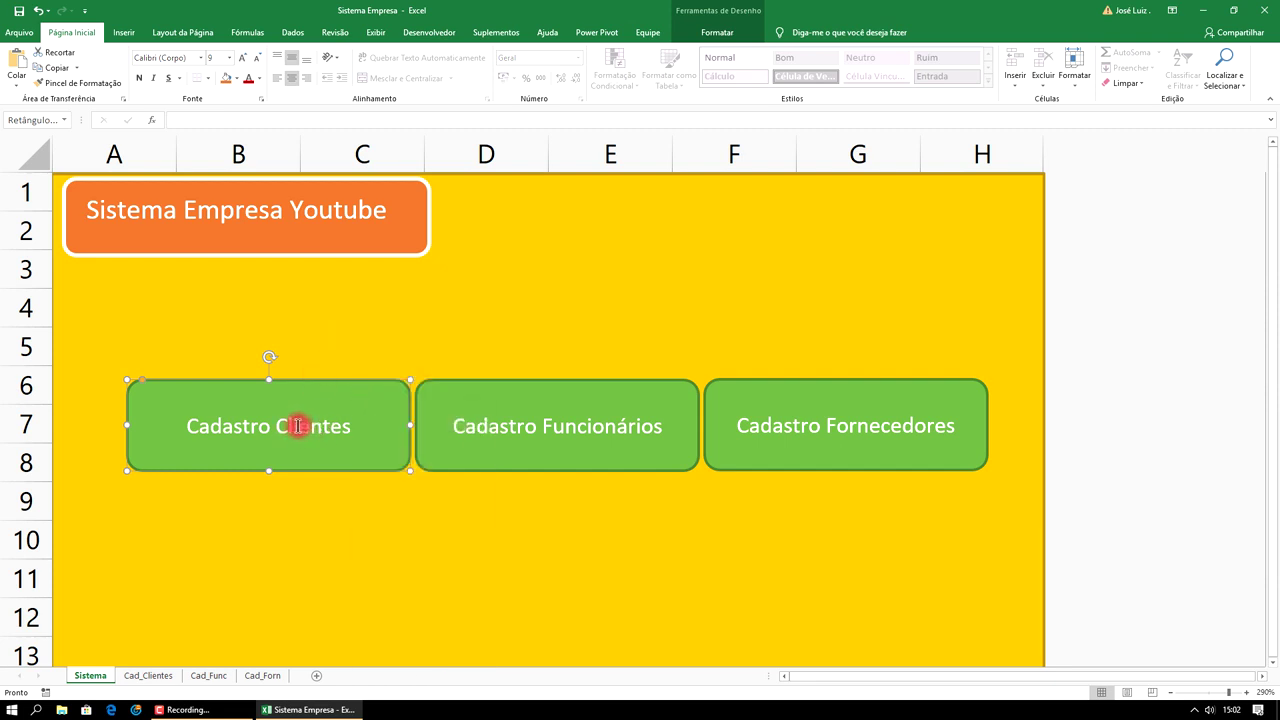
right_click(376, 391)
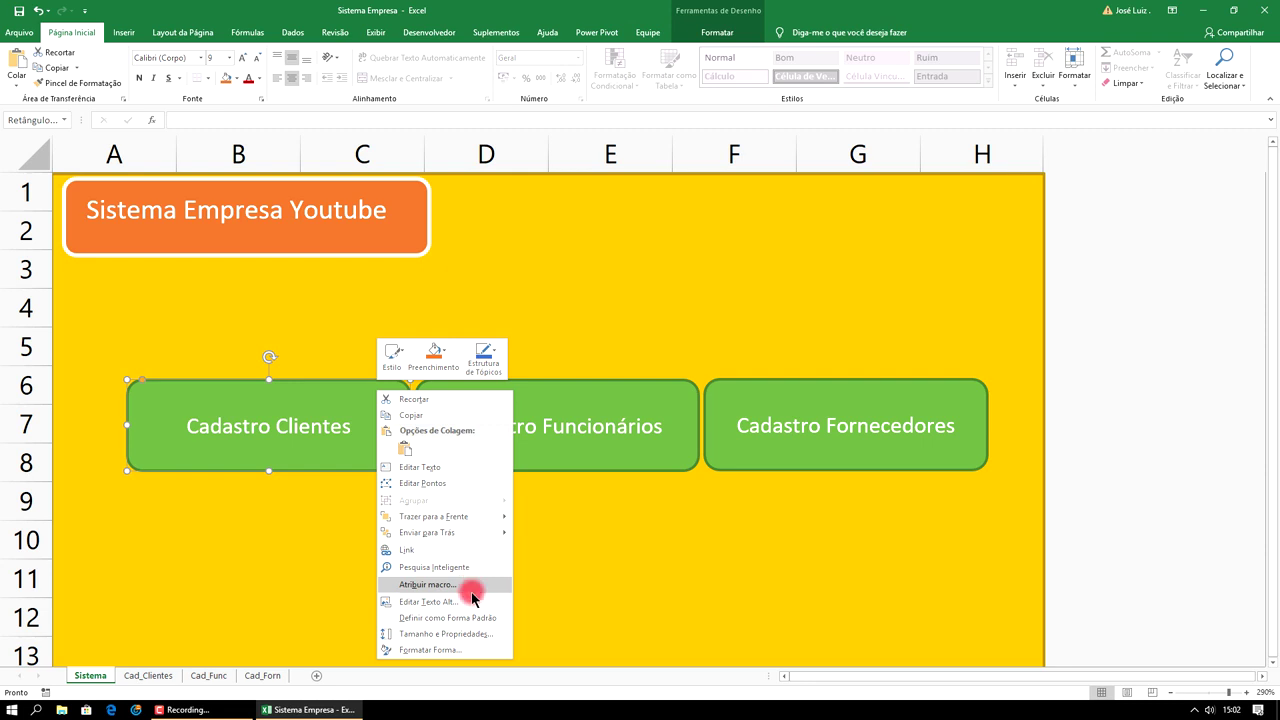
click(415, 552)
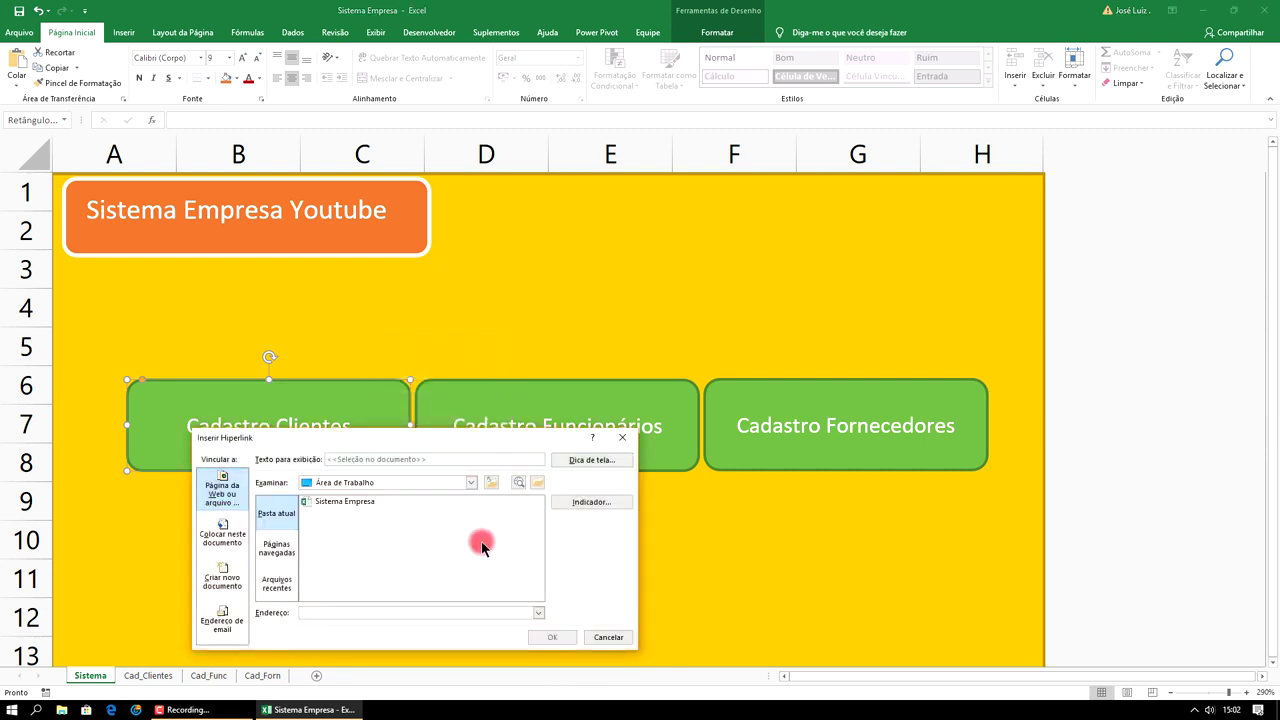
mouse_move(477, 437)
mouse_down()
mouse_move(573, 377)
mouse_move(753, 219)
mouse_up()
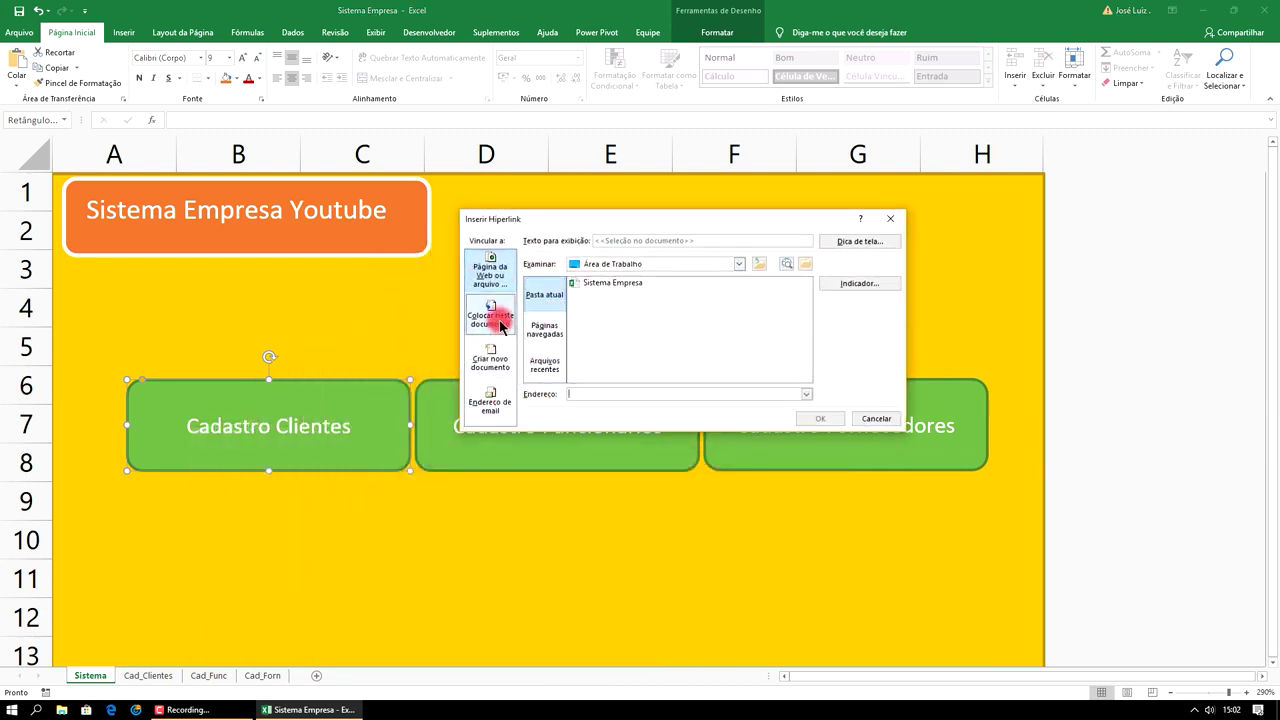
click(499, 318)
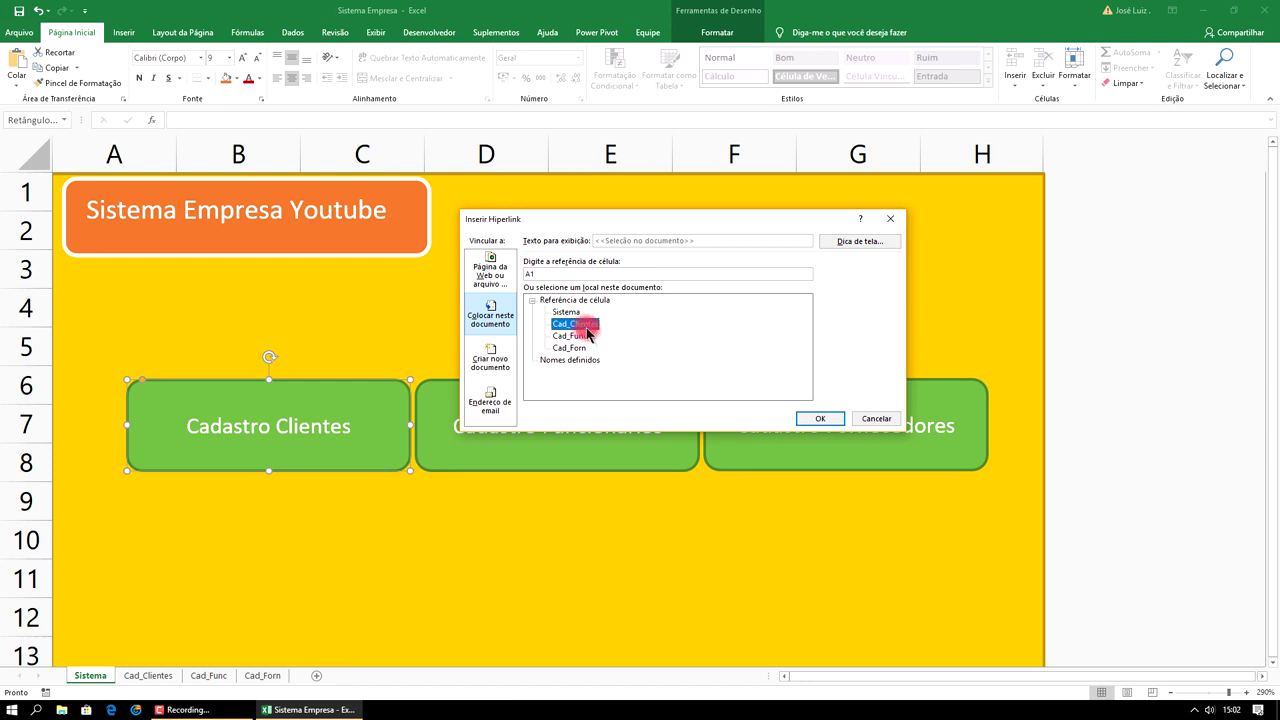
click(815, 419)
Link Cadastro Funcionários to Cad_Func and Cadastro Fornecedores to Cad_Forn.
right_click(679, 393)
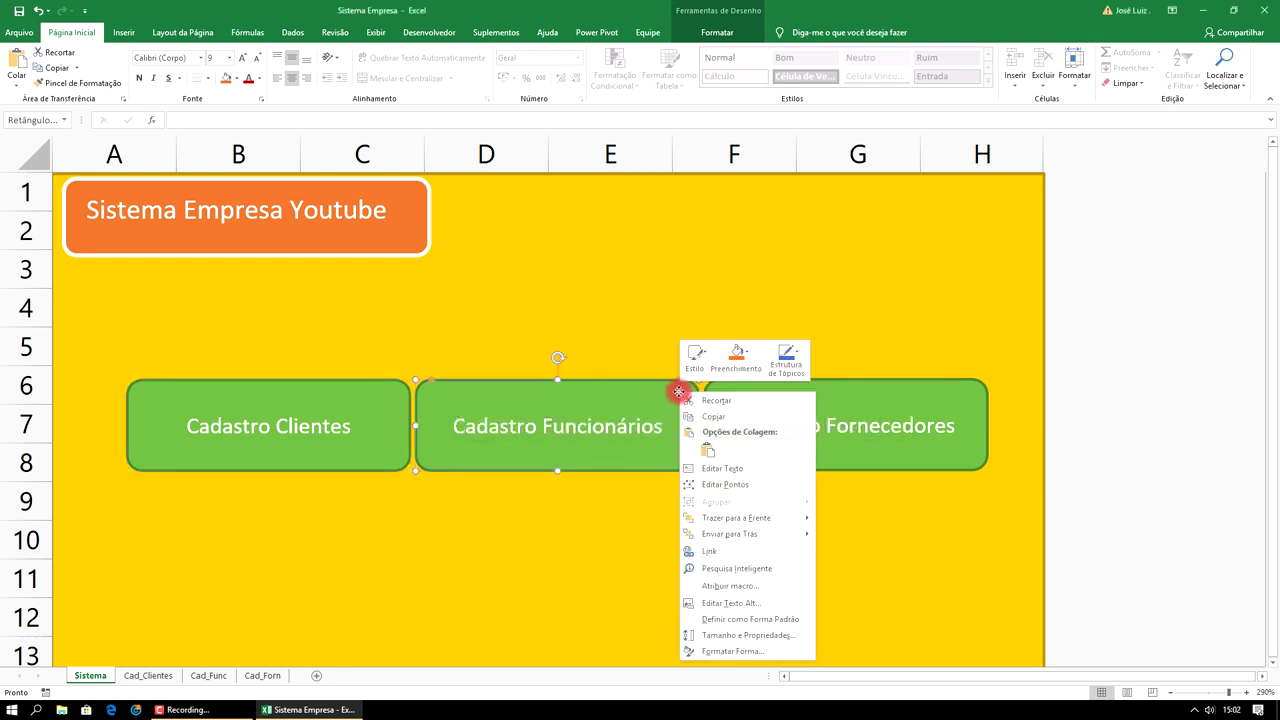
click(717, 553)
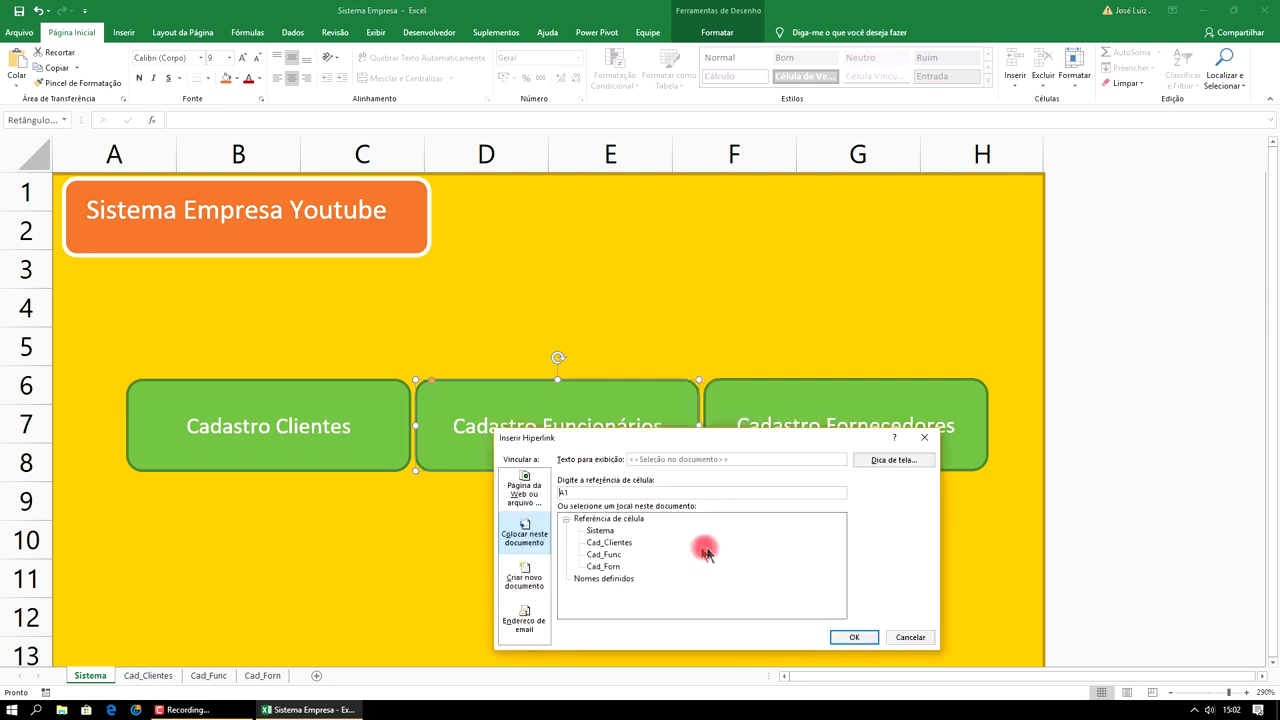
click(845, 635)
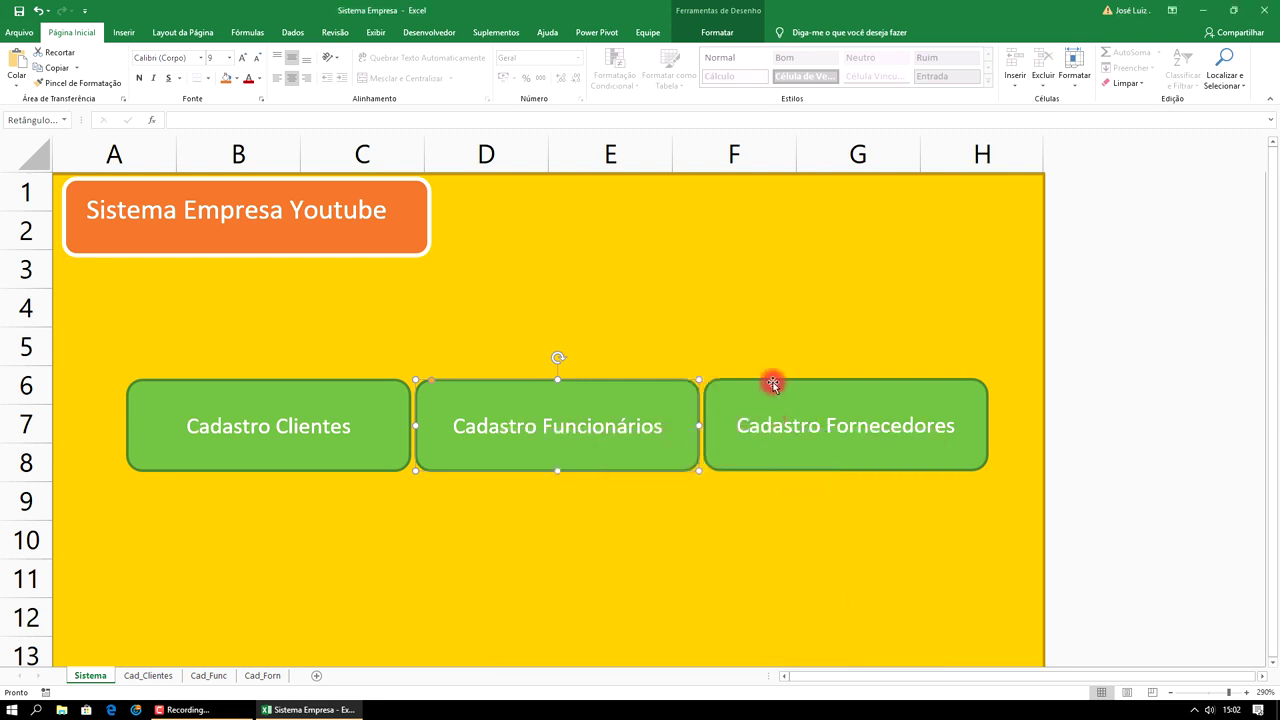
right_click(772, 383)
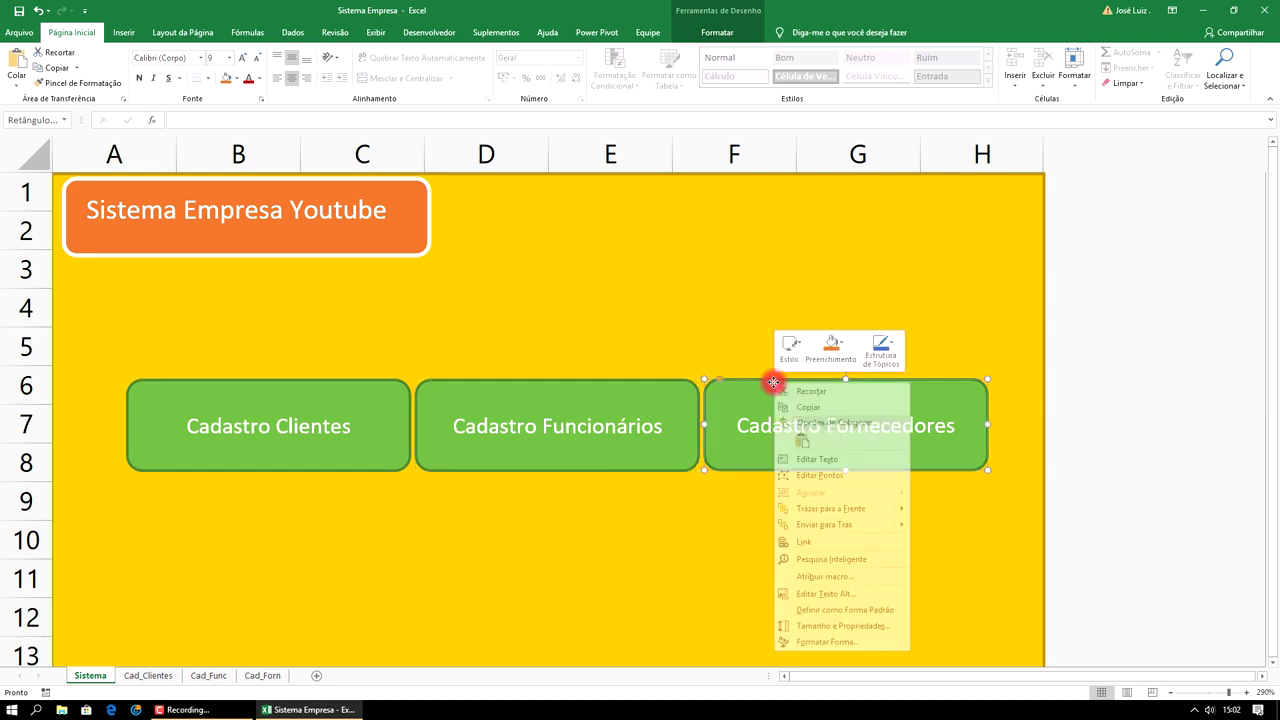
click(818, 545)
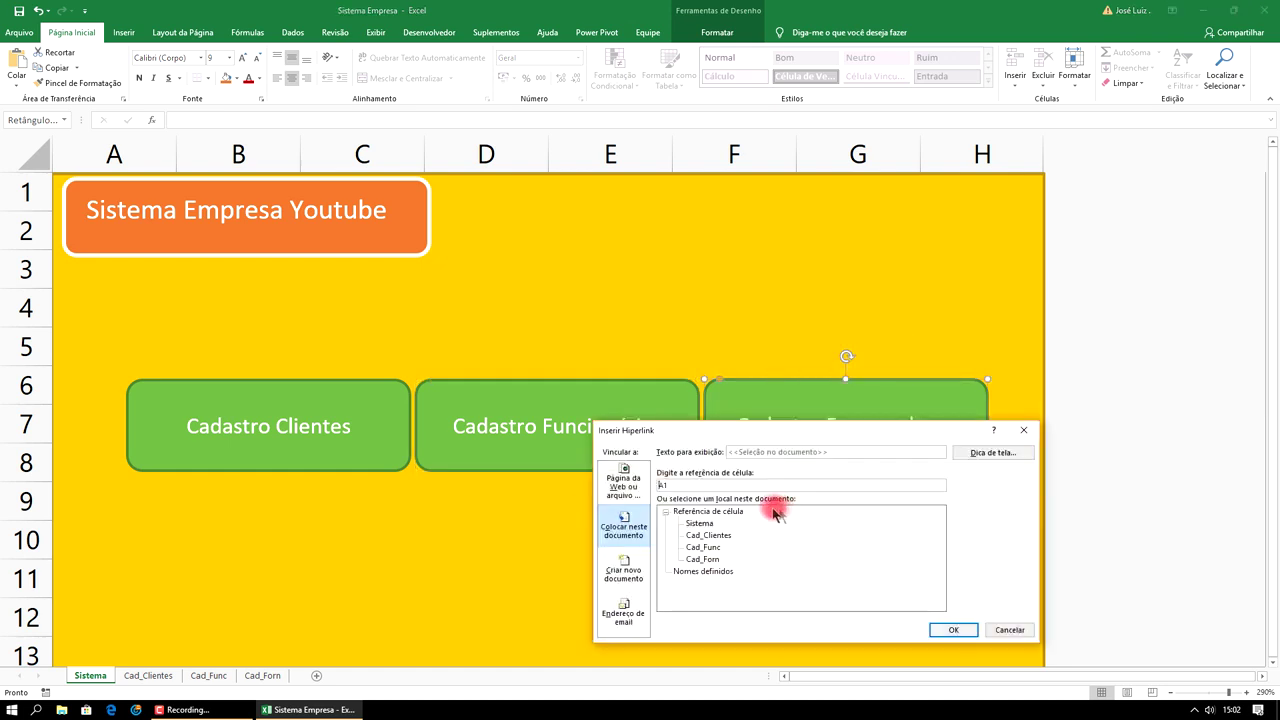
click(712, 559)
click(958, 630)
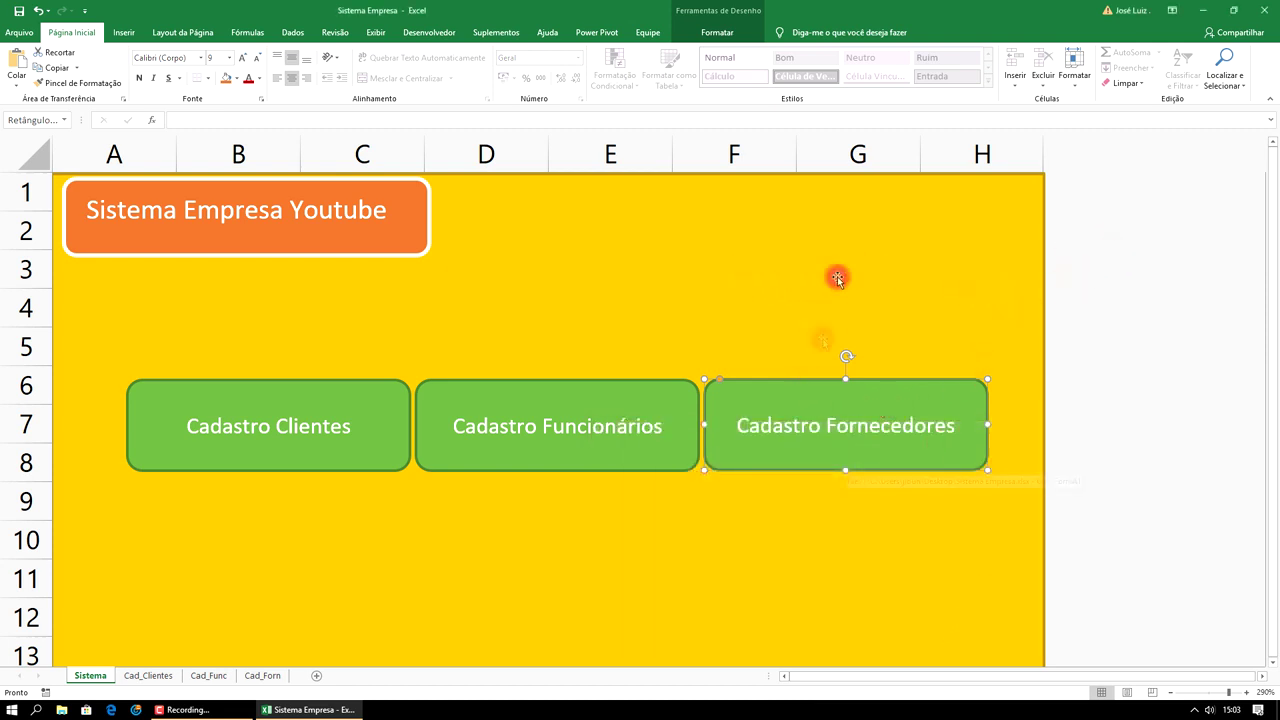
Test the Cadastro Funcionários button, which jumps to the Cad_Func sheet.
click(829, 232)
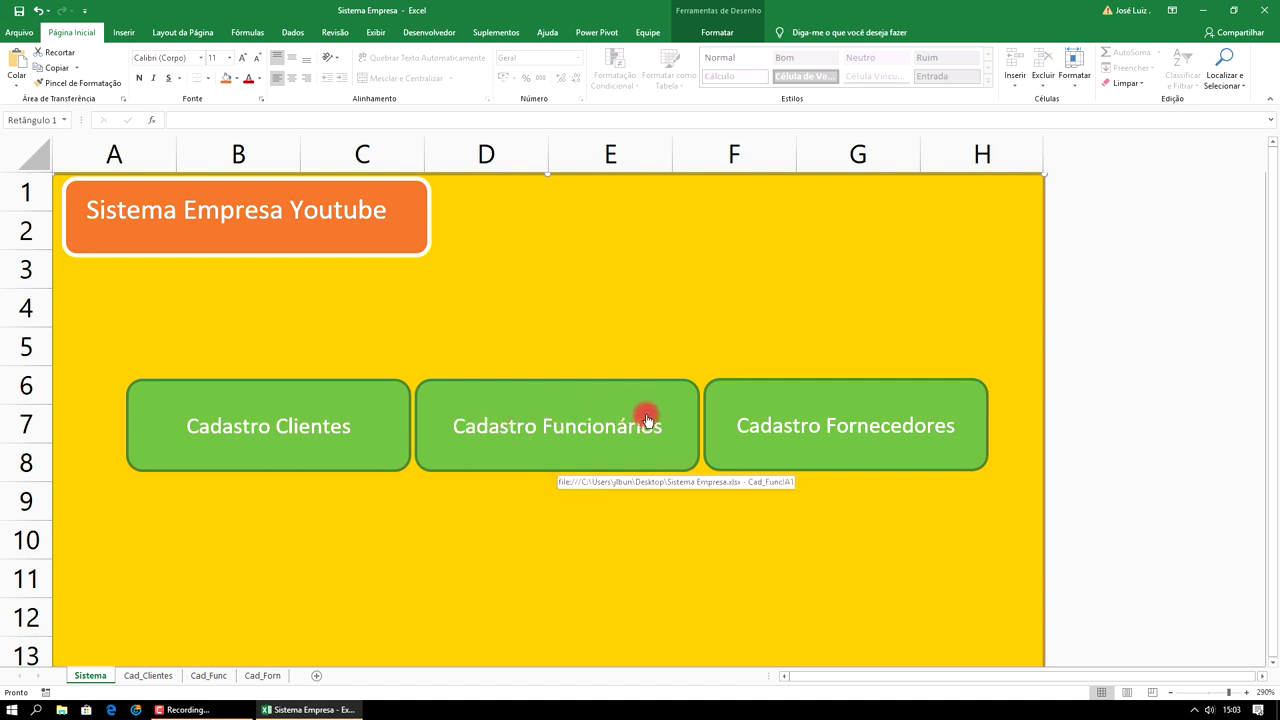
click(607, 399)
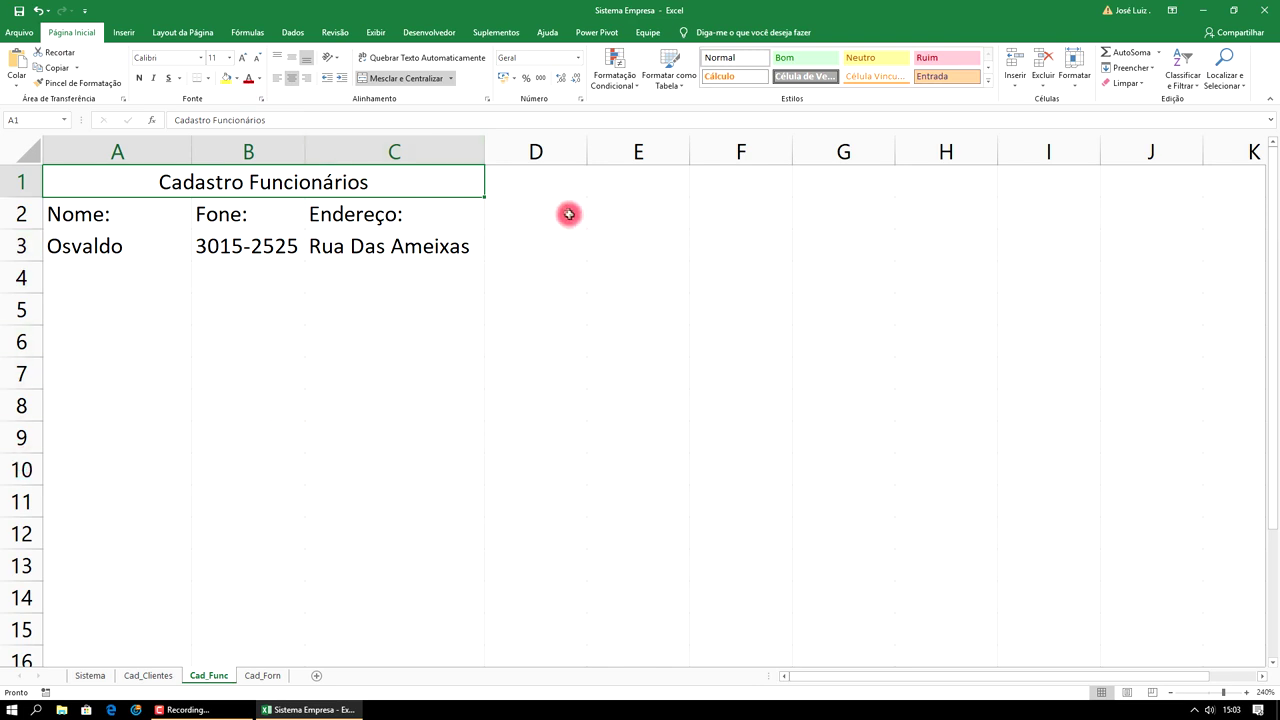
click(538, 150)
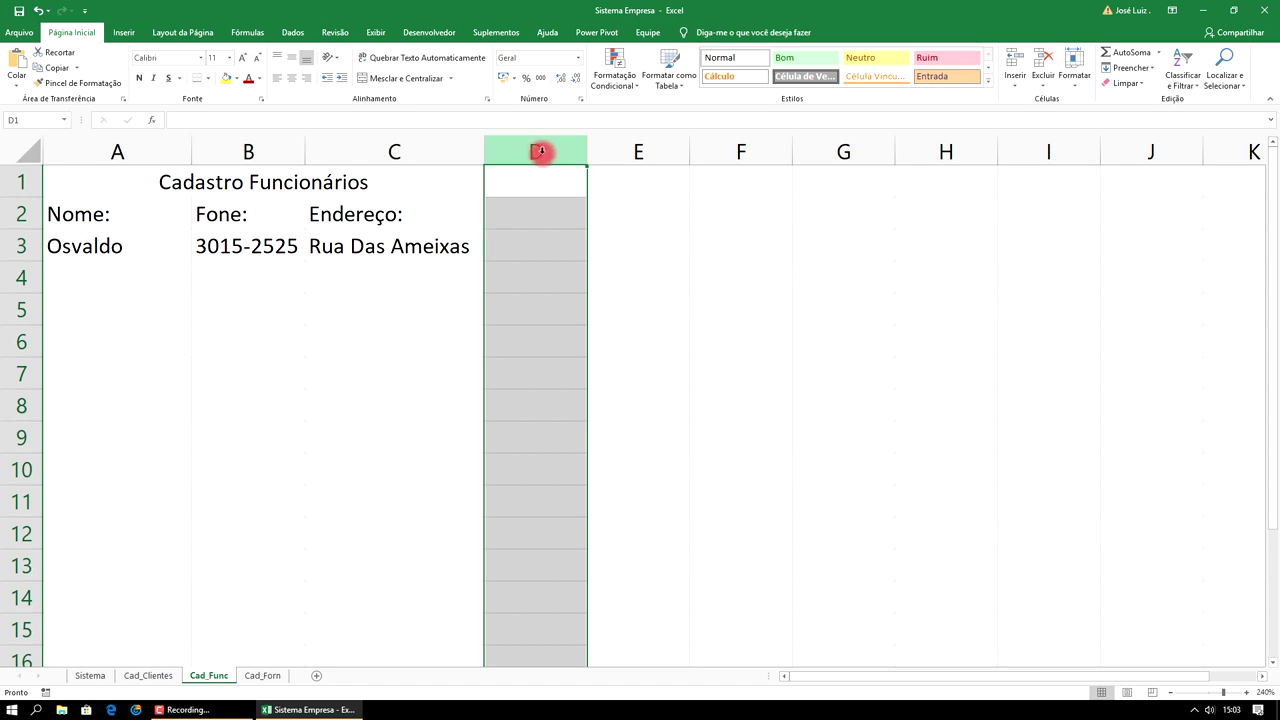
Hide columns E through XFD on Cad_Func, after undoing an attempt that also hid D.
key(ctrl+shift+Right)
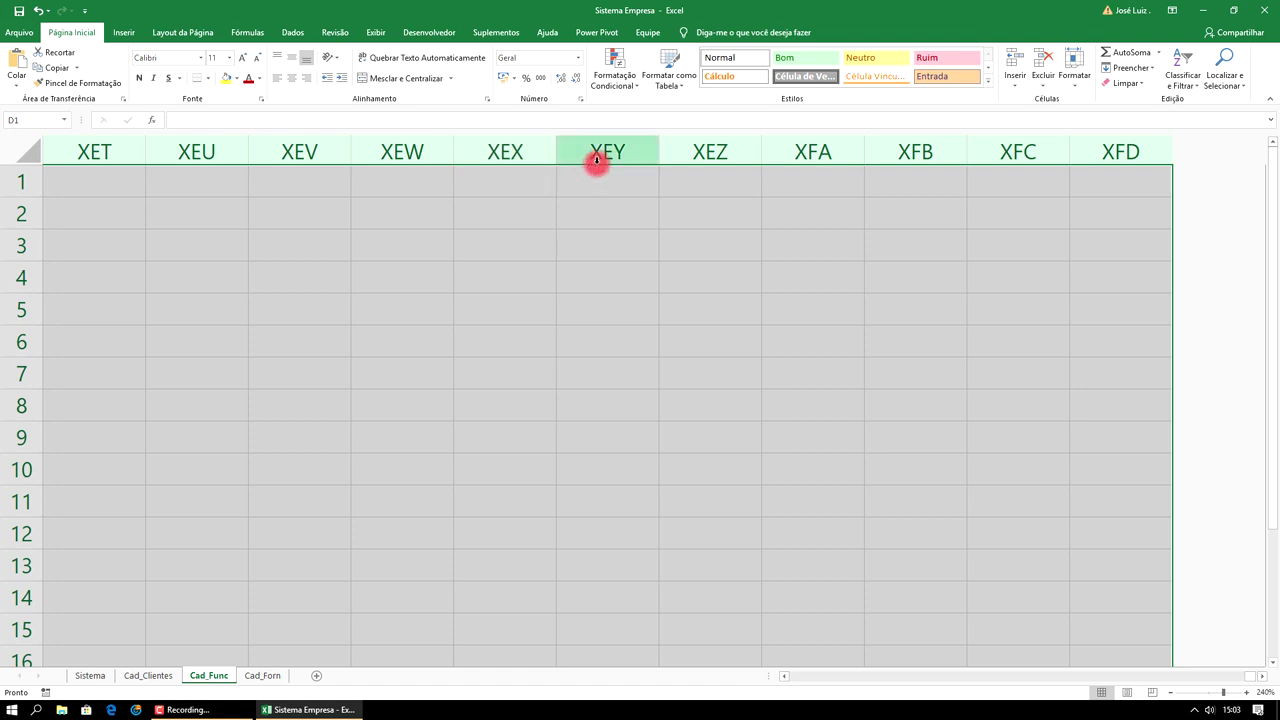
right_click(596, 162)
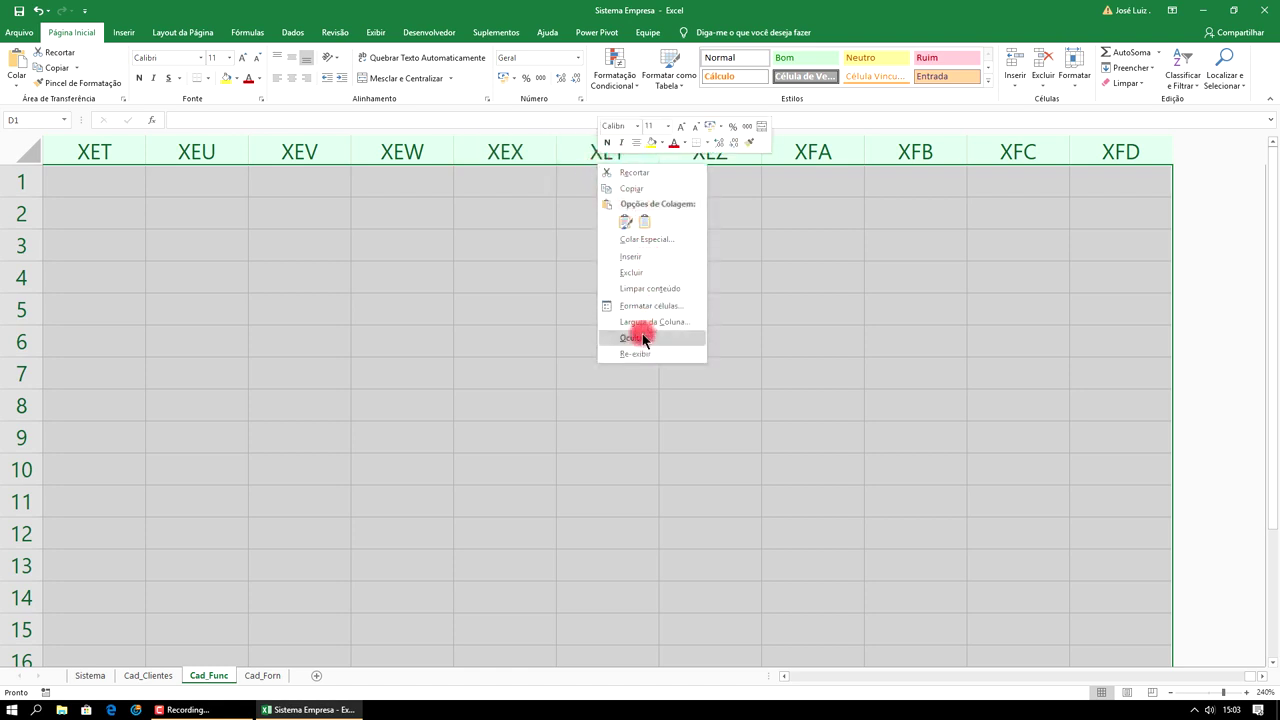
click(638, 336)
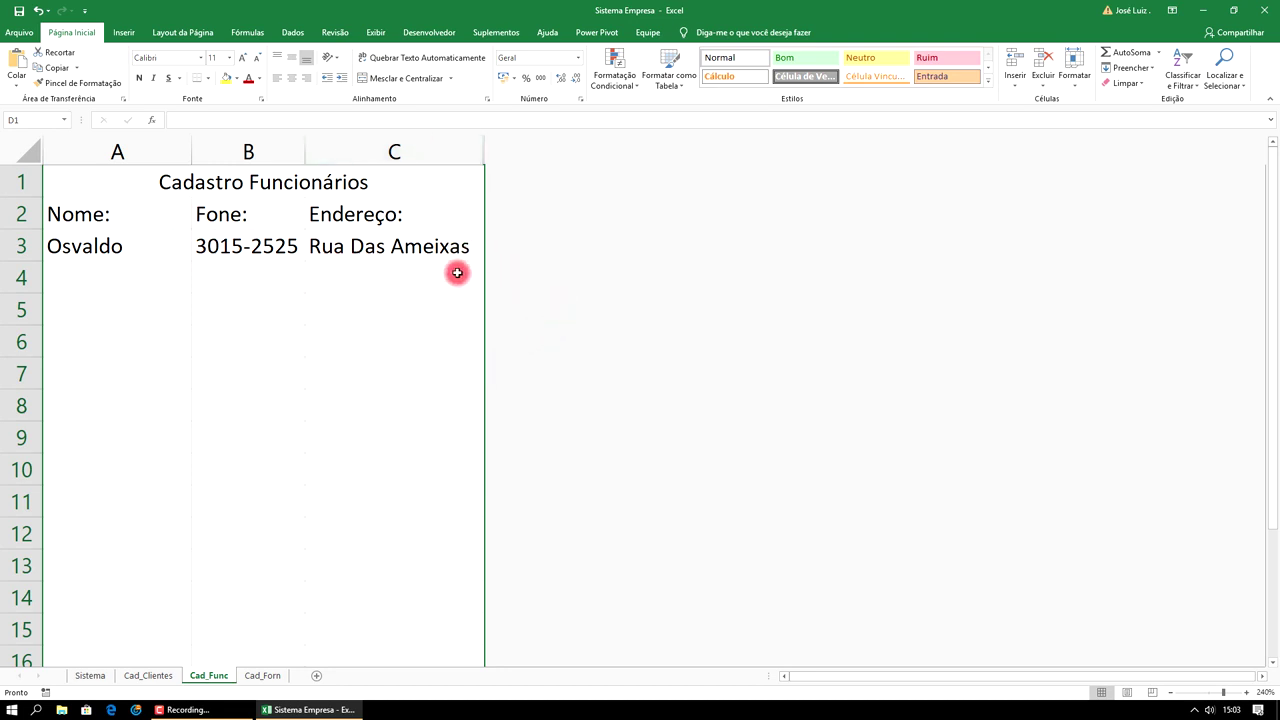
key(ctrl+z)
click(547, 240)
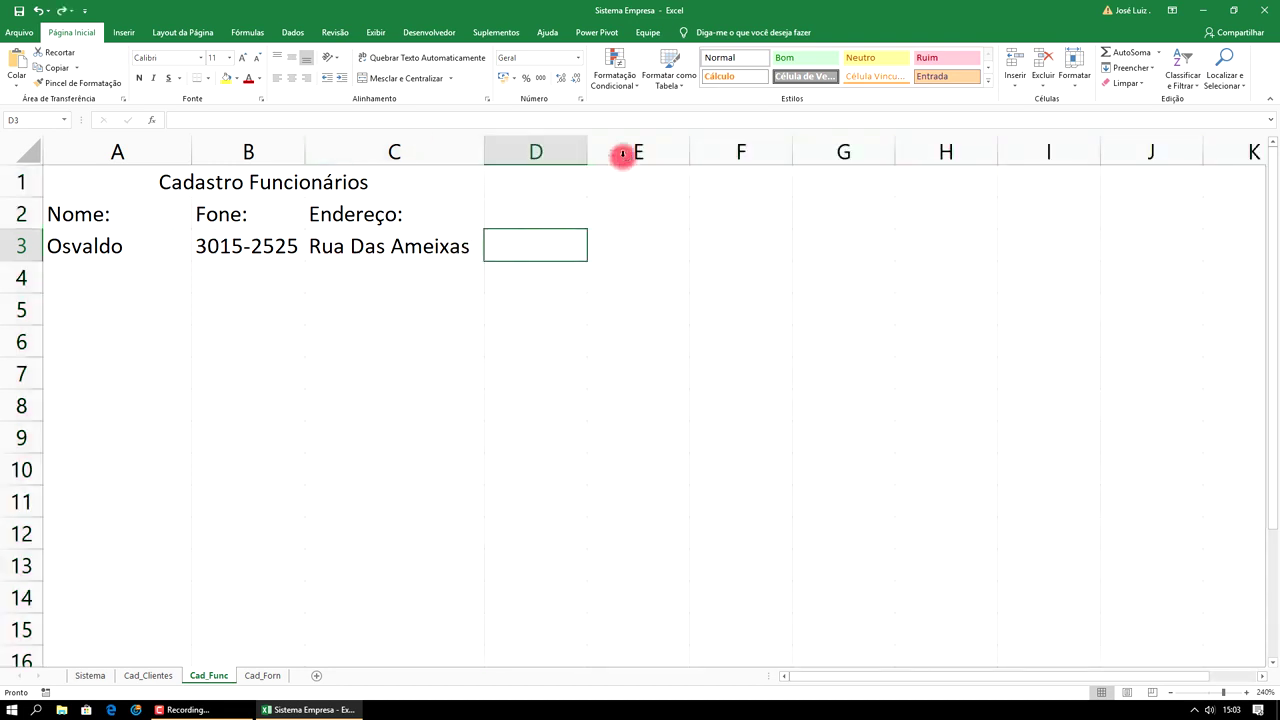
click(626, 148)
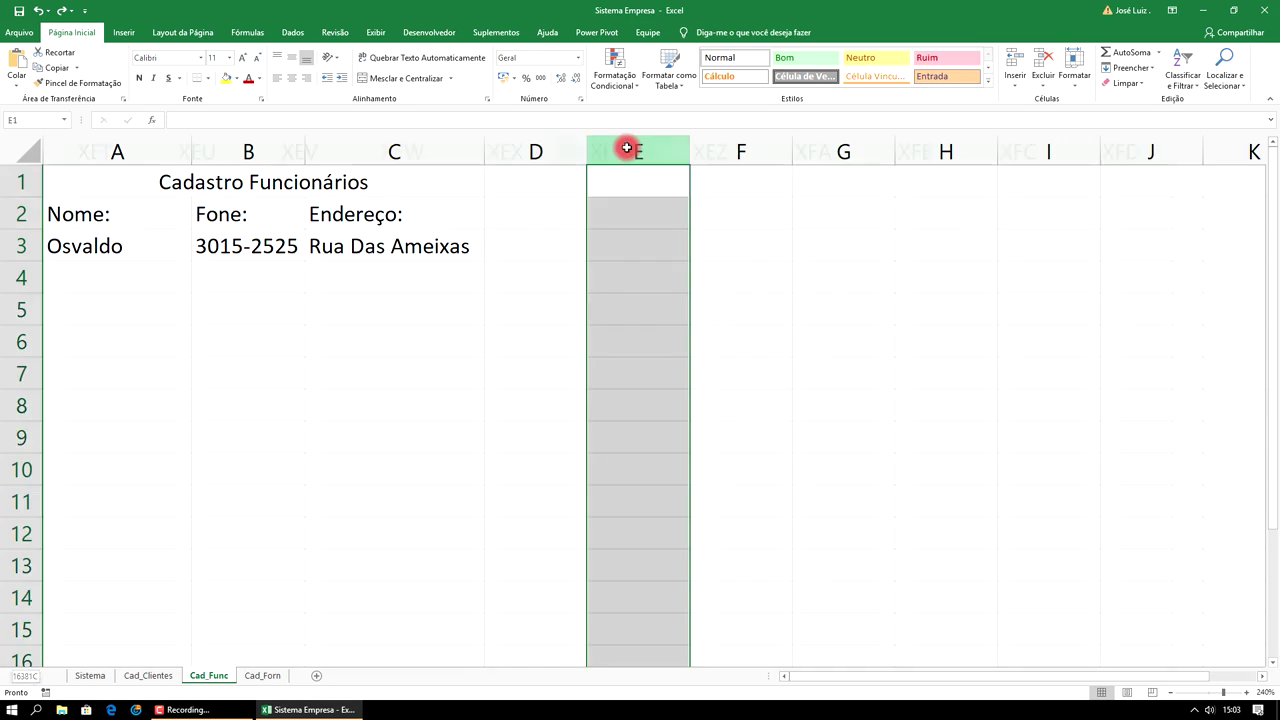
key(ctrl+shift+Right)
right_click(609, 148)
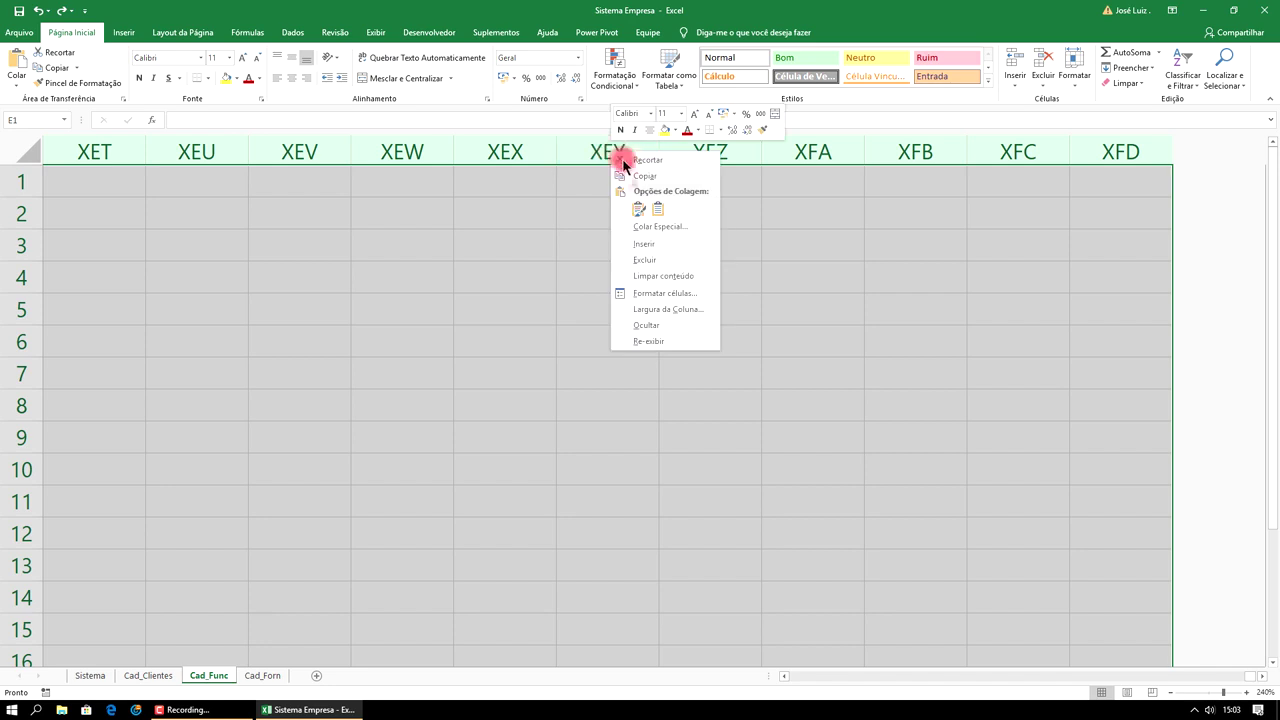
click(653, 326)
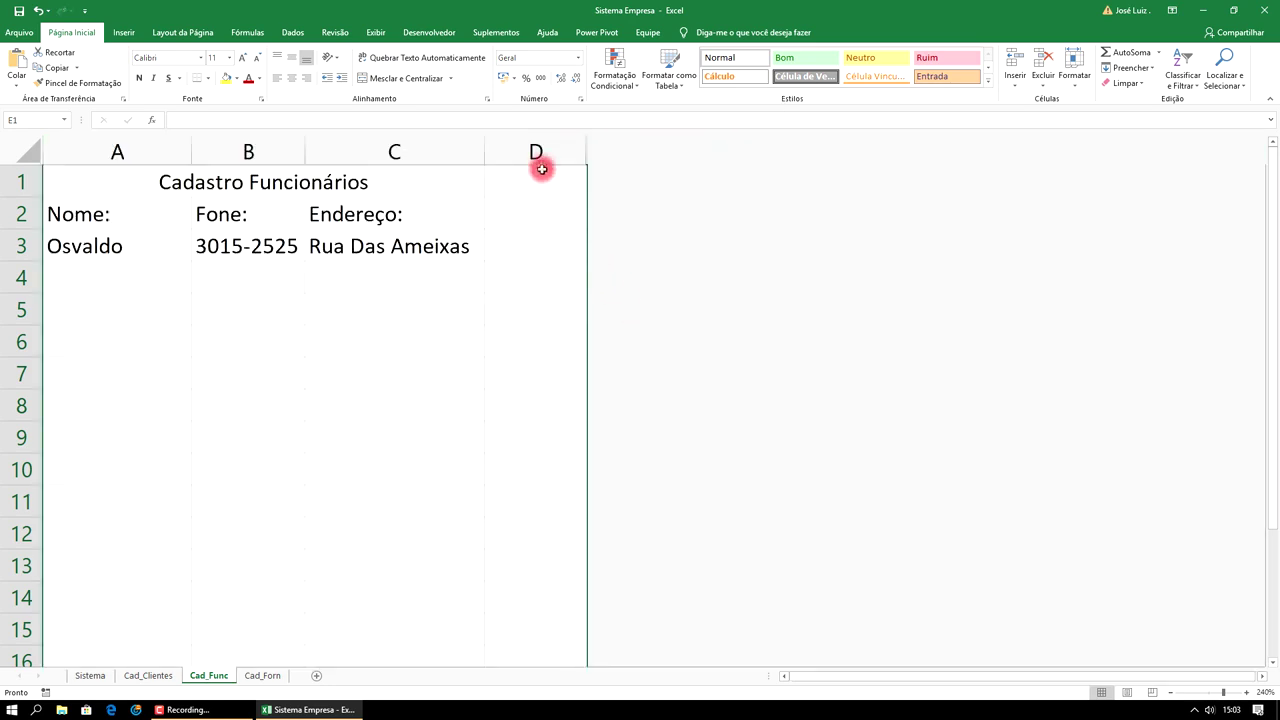
Widen column D, then hide columns E through XFD again.
drag(588, 153, 677, 160)
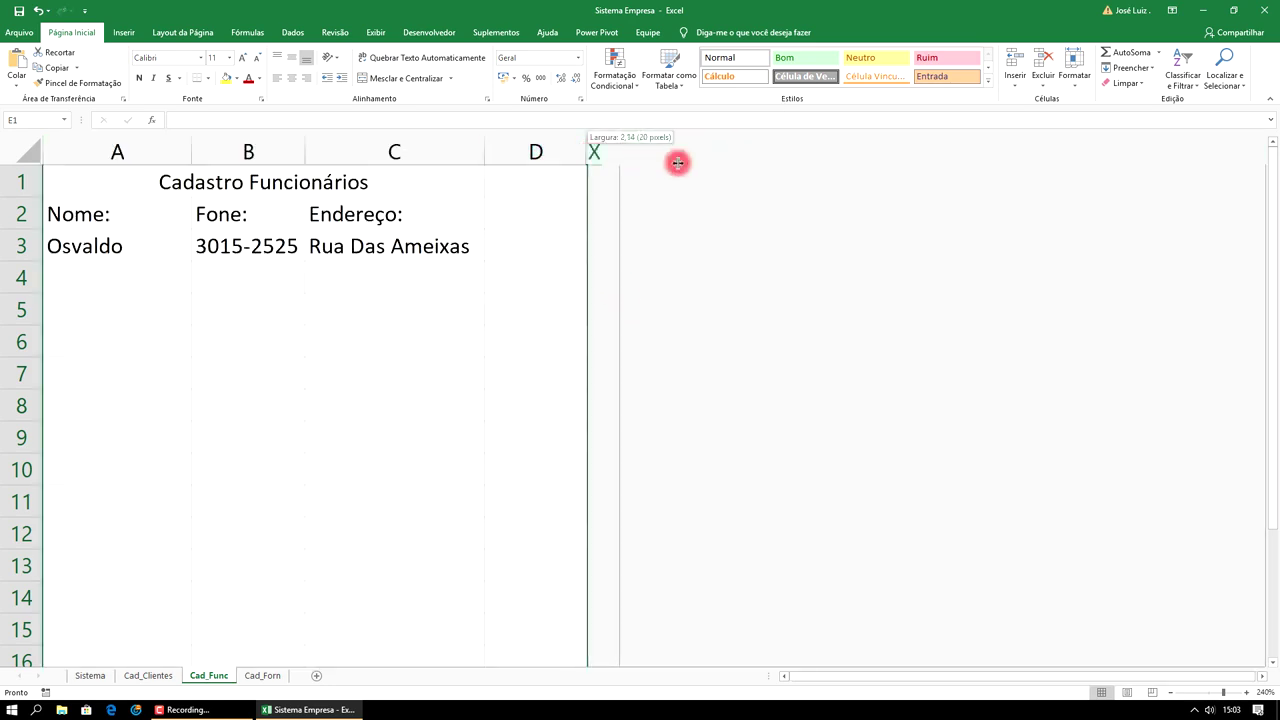
drag(586, 149, 692, 154)
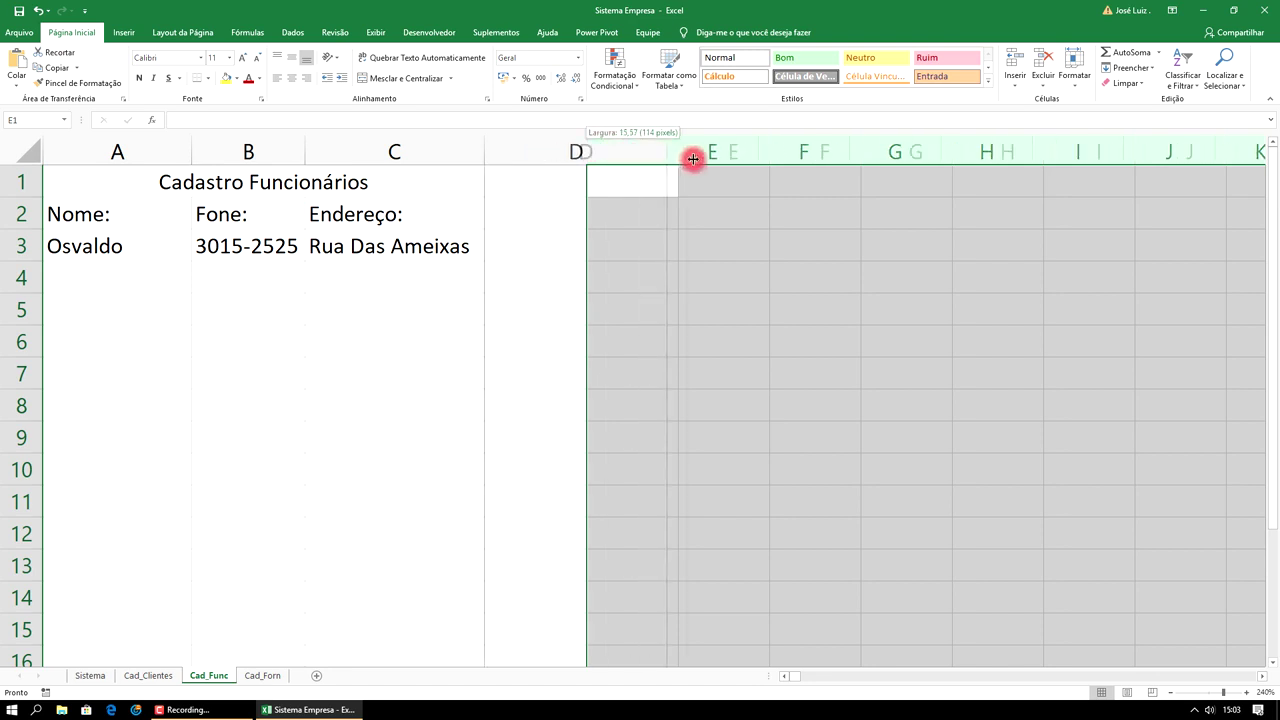
click(730, 152)
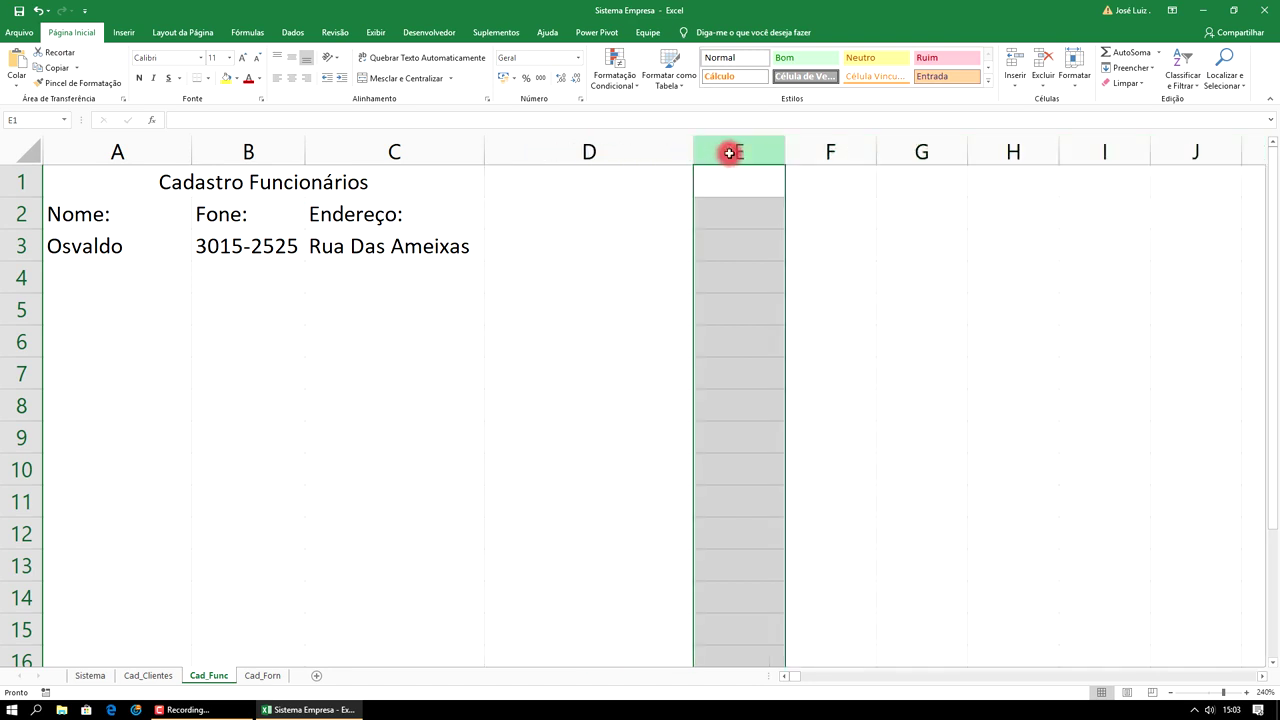
key(ctrl+shift+Right)
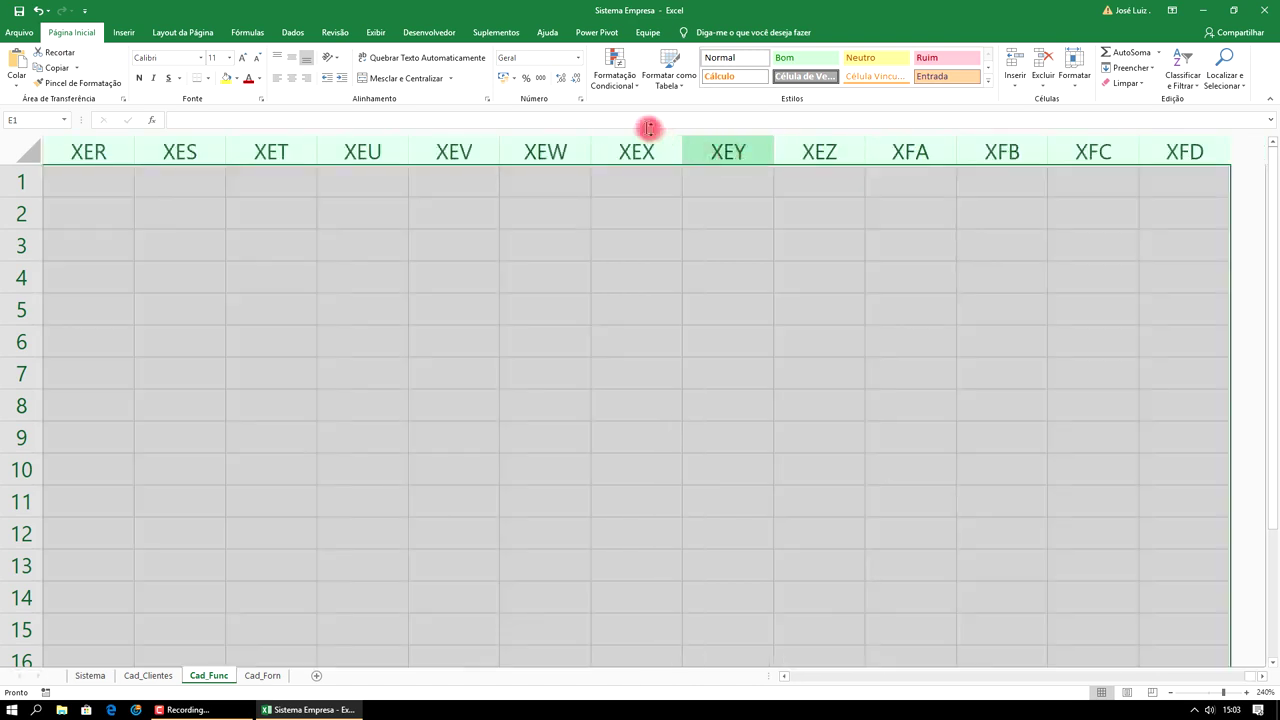
right_click(648, 154)
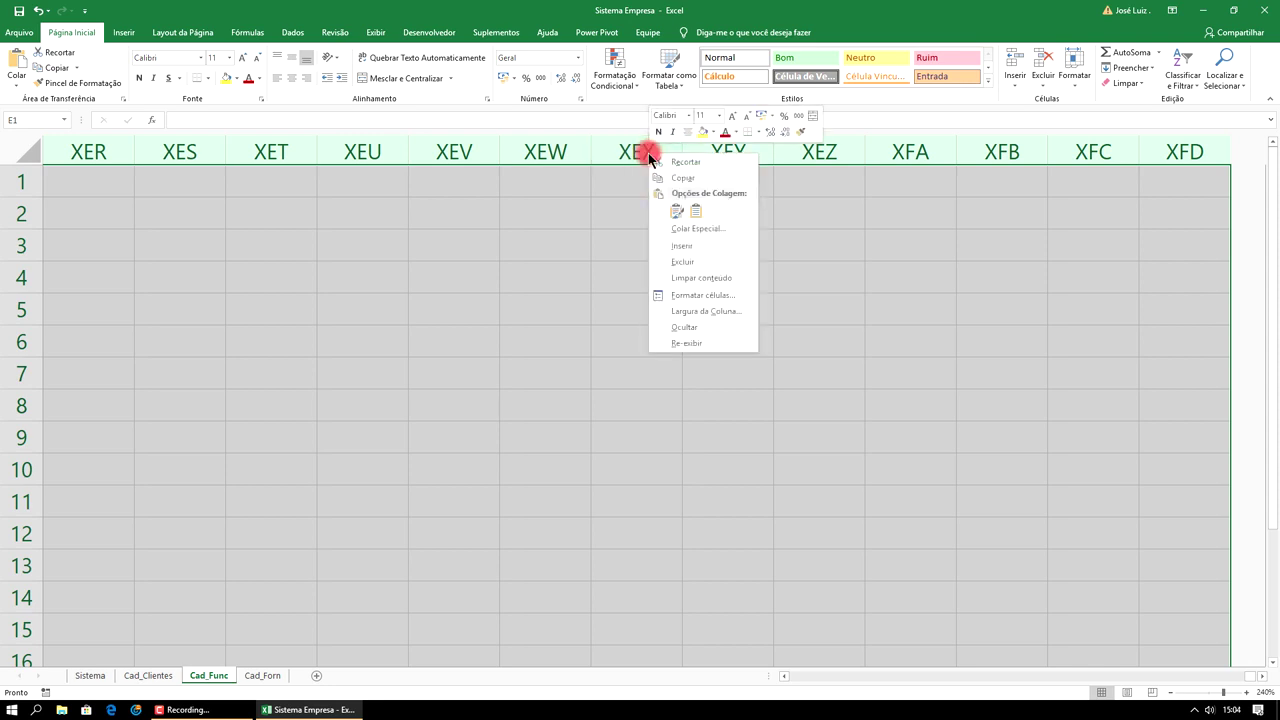
click(687, 327)
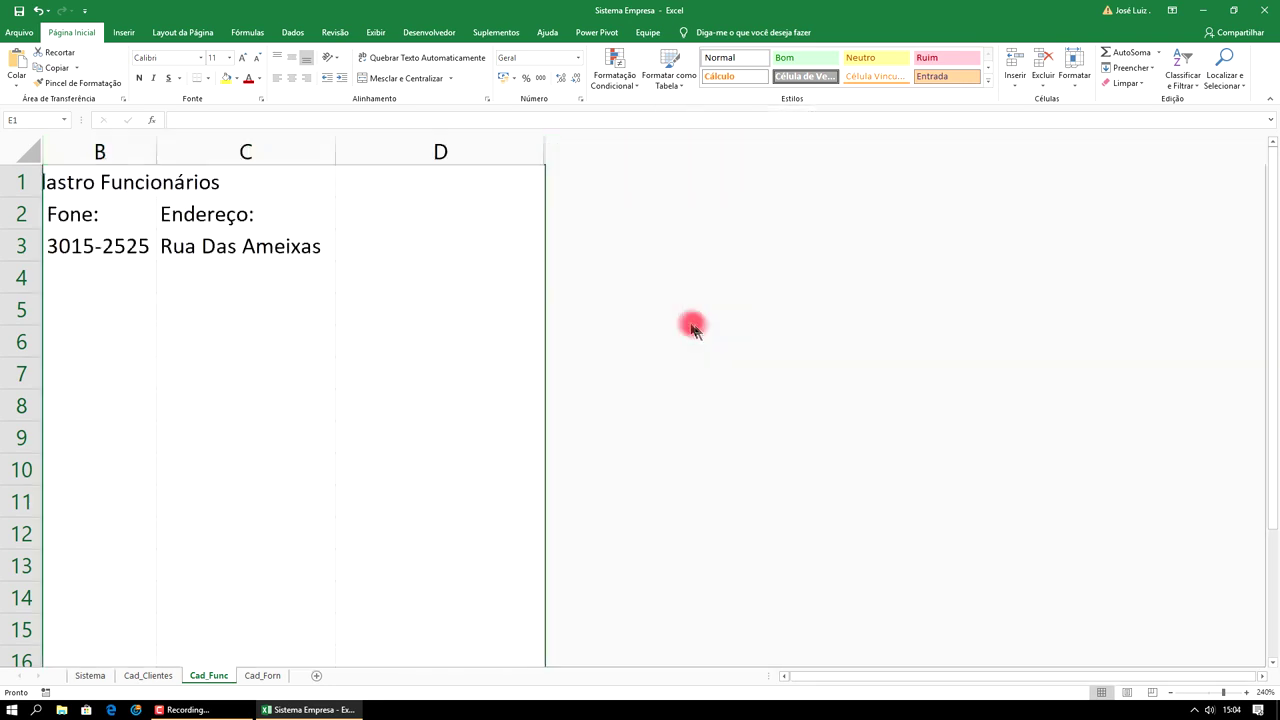
Merge the whole of column D with Mesclar e Centralizar.
click(415, 236)
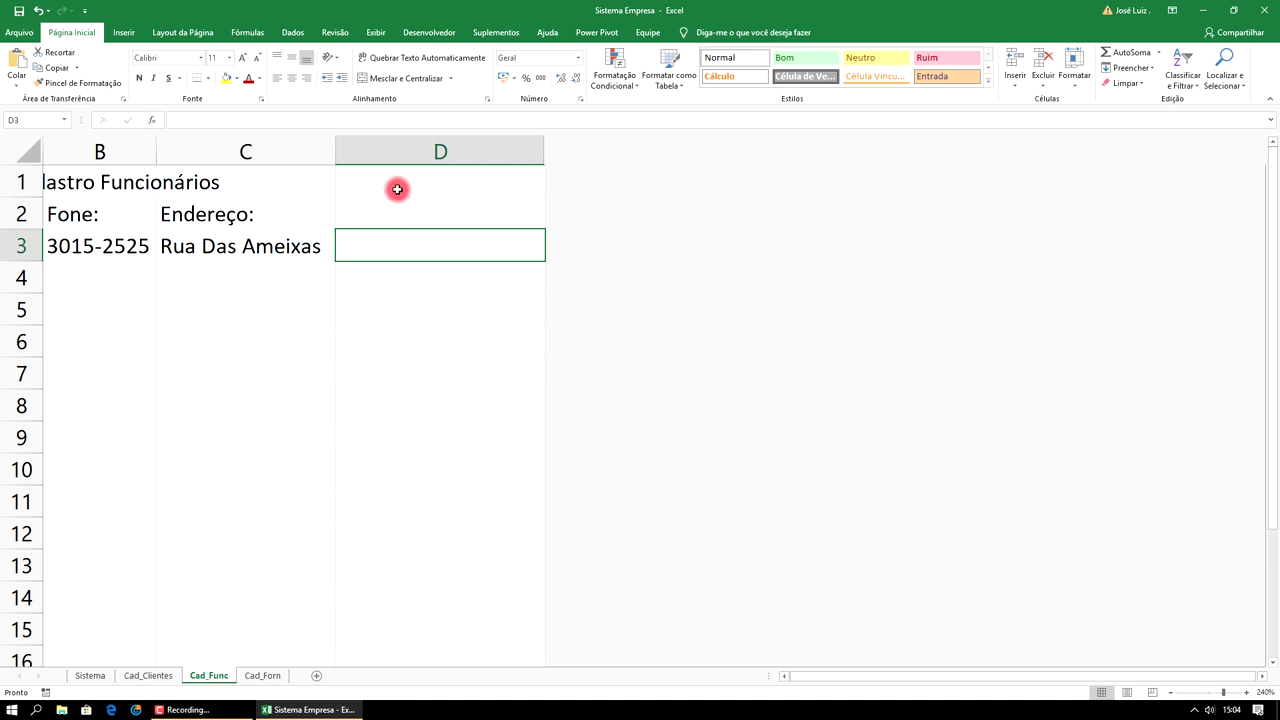
click(396, 184)
click(399, 160)
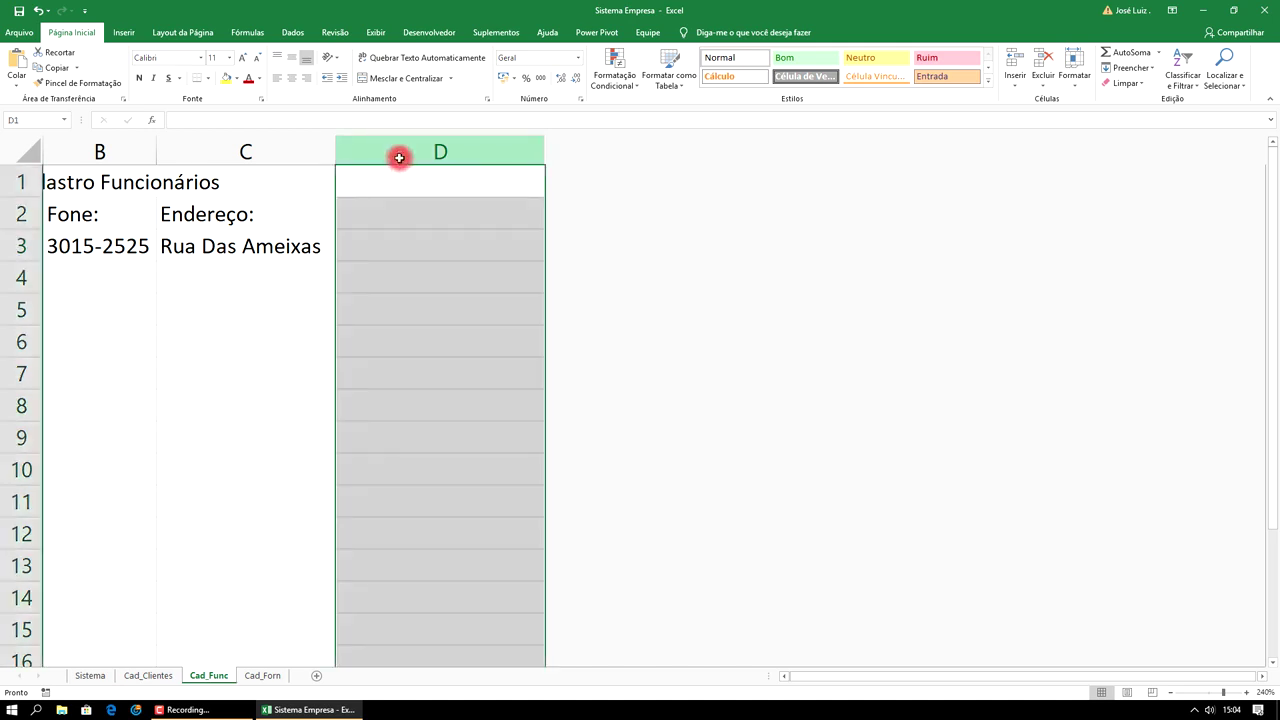
click(405, 80)
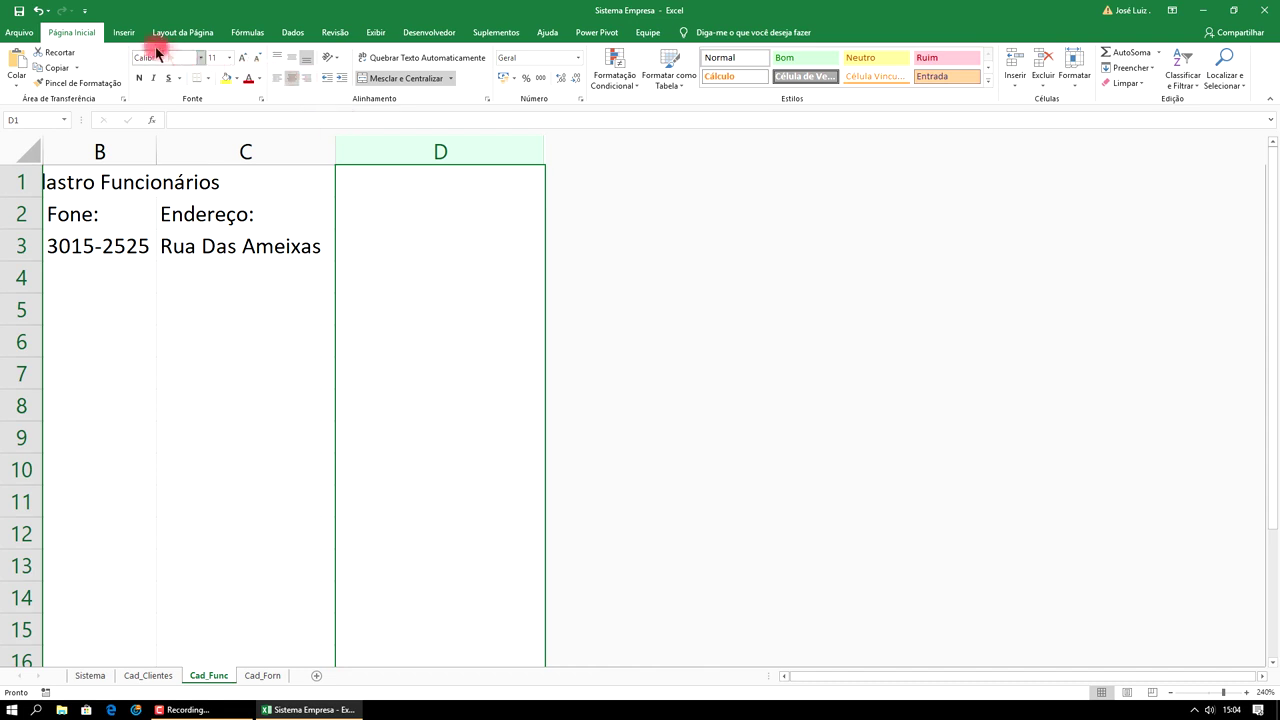
click(124, 33)
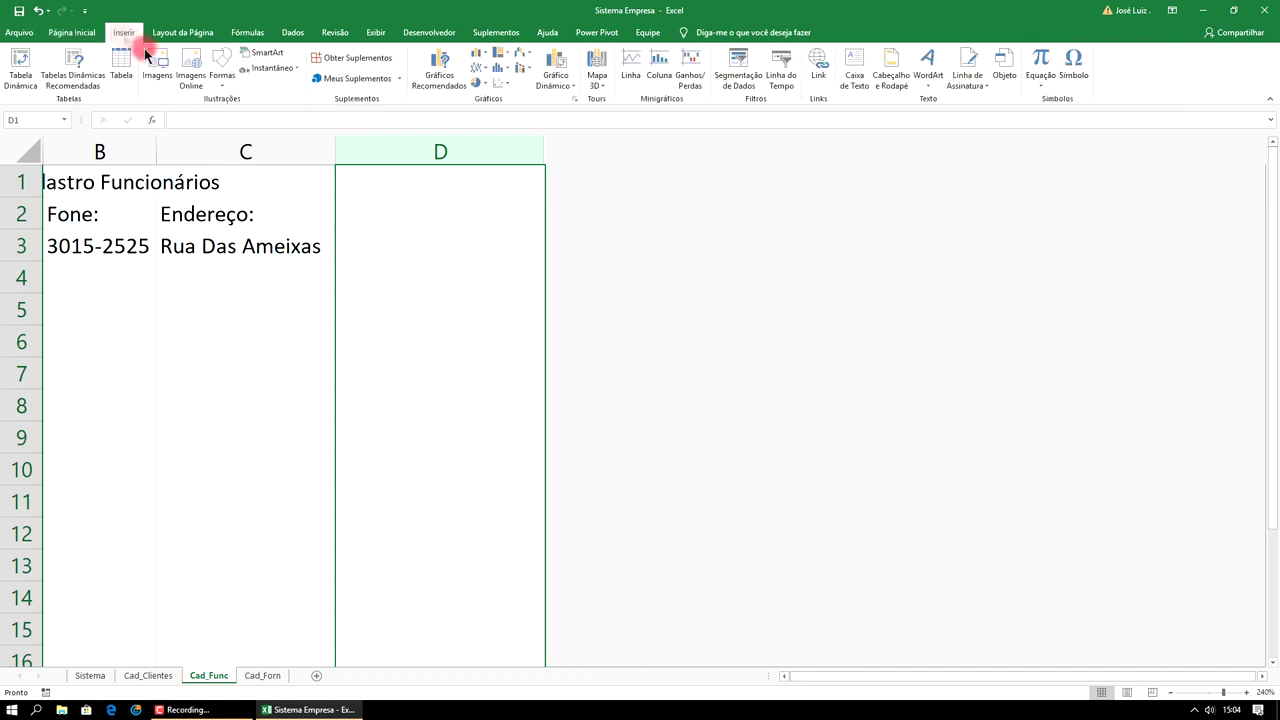
Draw a rounded-rectangle button in column D of Cad_Func.
click(222, 68)
click(284, 119)
mouse_move(349, 213)
mouse_down()
mouse_move(512, 305)
mouse_move(538, 306)
mouse_up()
drag(349, 257, 340, 259)
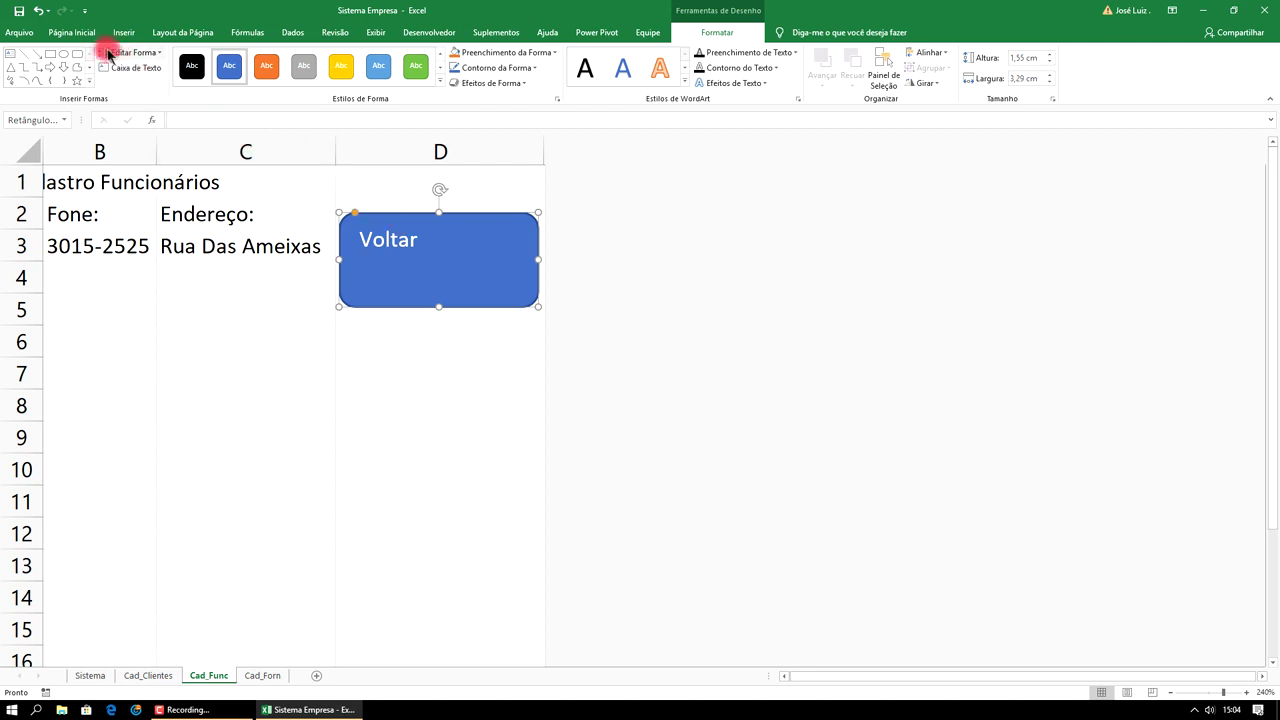
Set the Voltar label to size 20, centred vertically and horizontally.
click(74, 32)
click(229, 57)
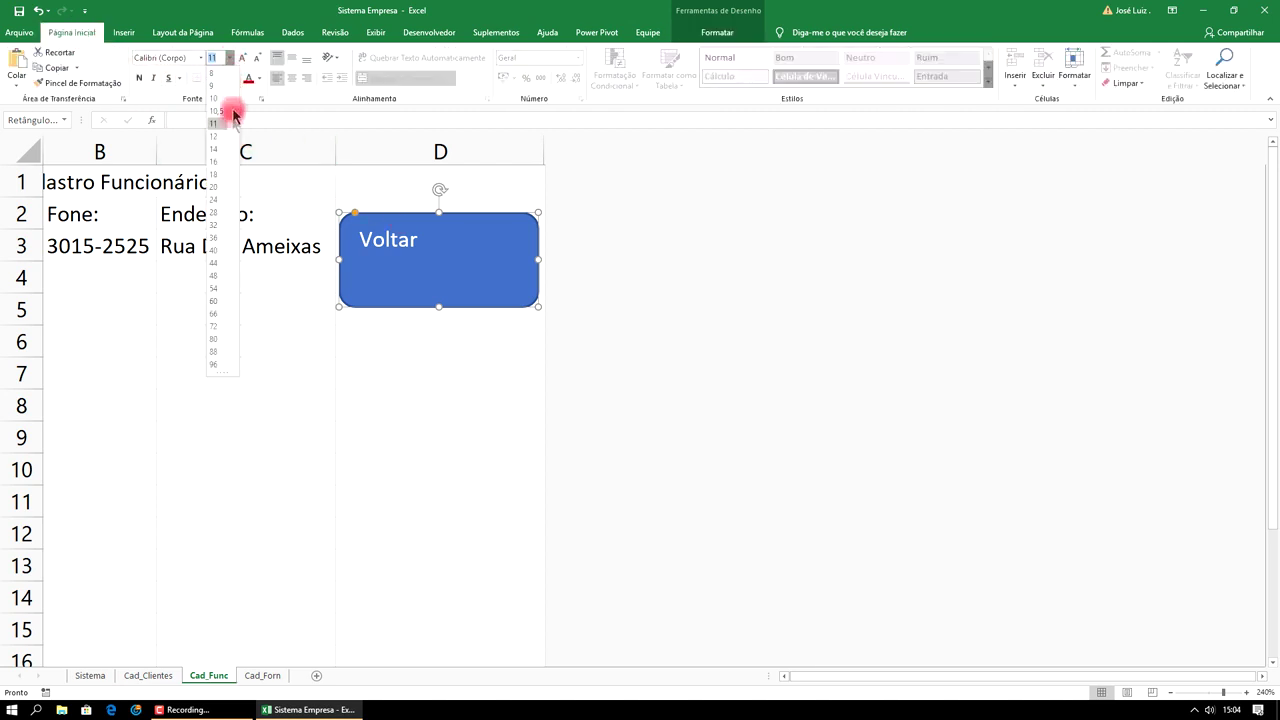
click(216, 188)
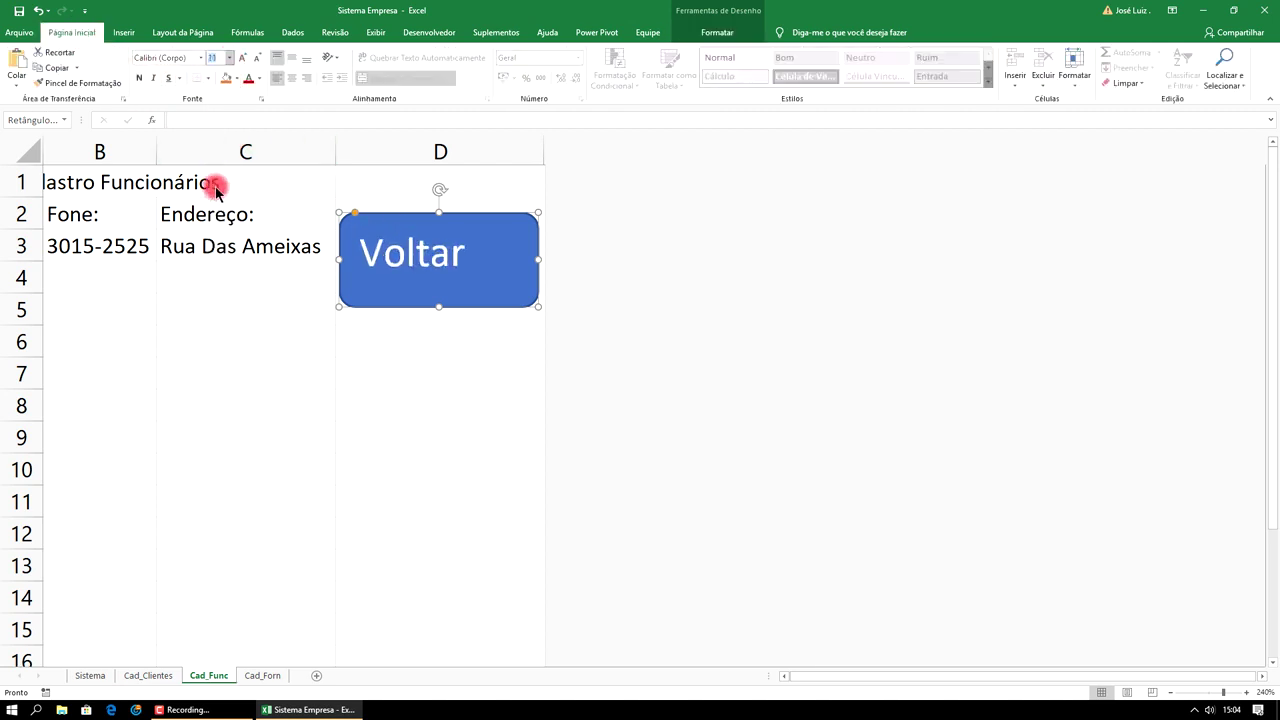
click(292, 57)
click(291, 77)
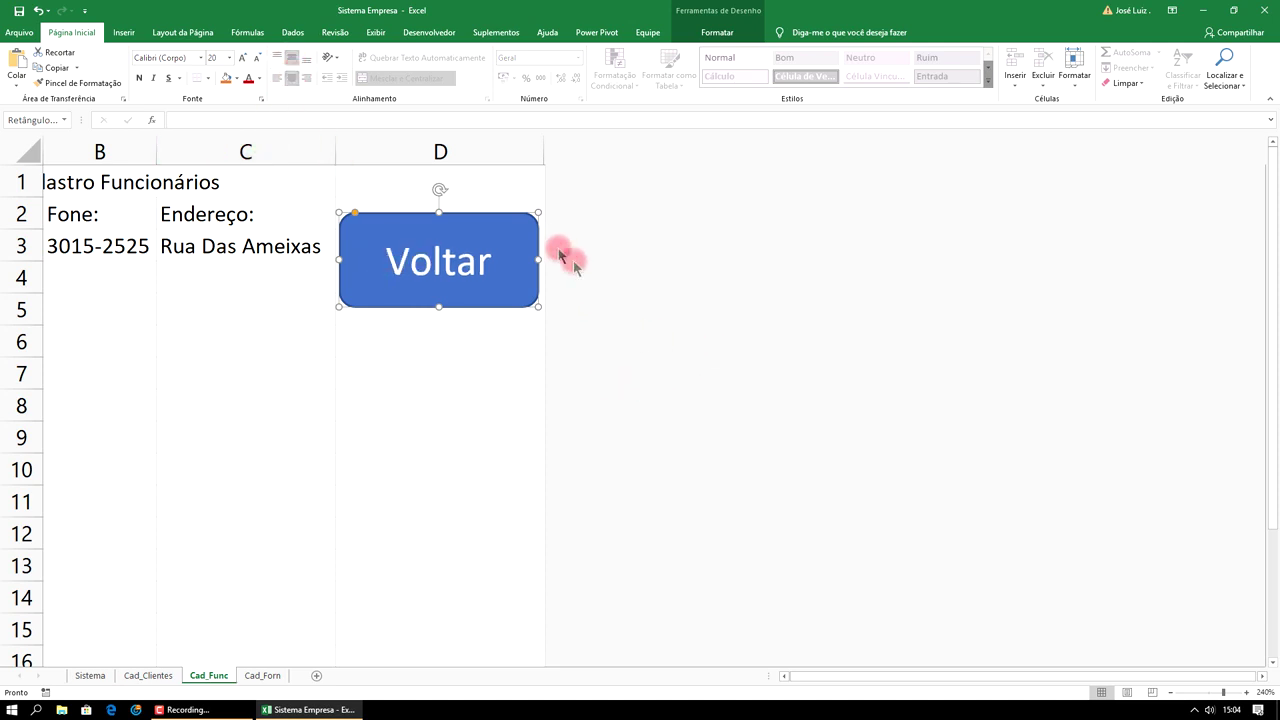
Hyperlink the Voltar button to the Sistema sheet in this document.
right_click(518, 226)
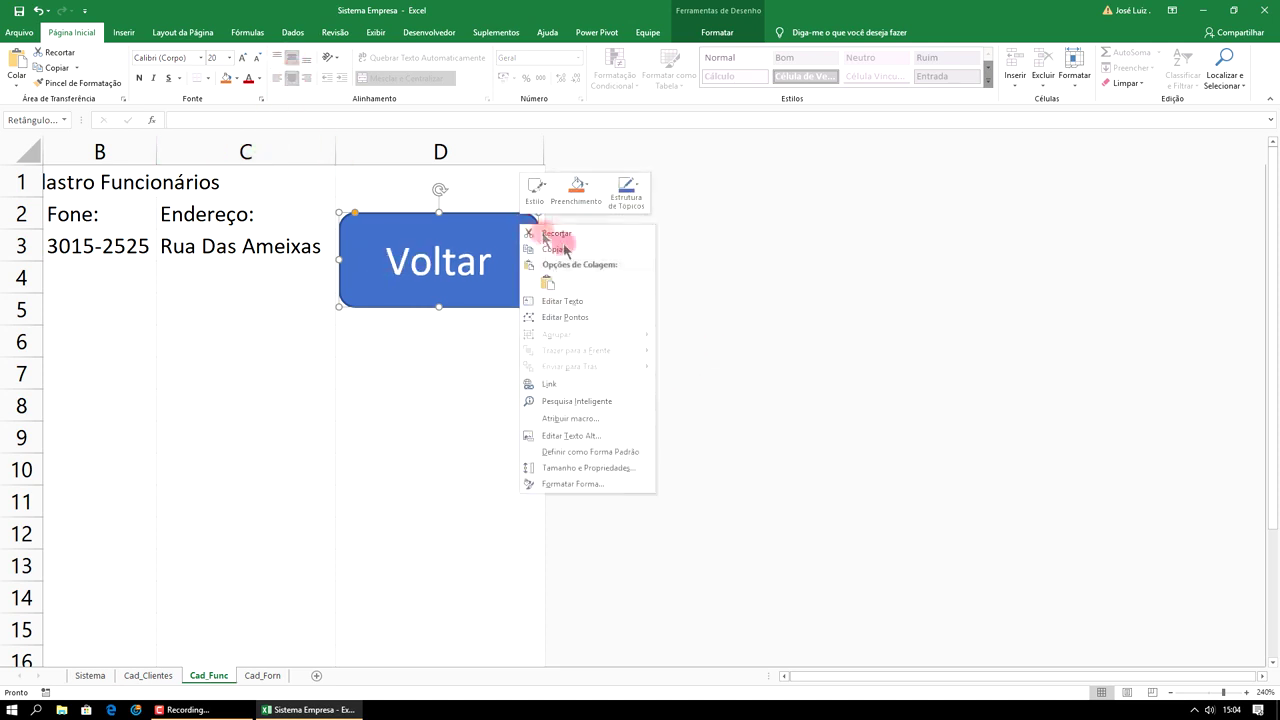
click(560, 386)
click(372, 370)
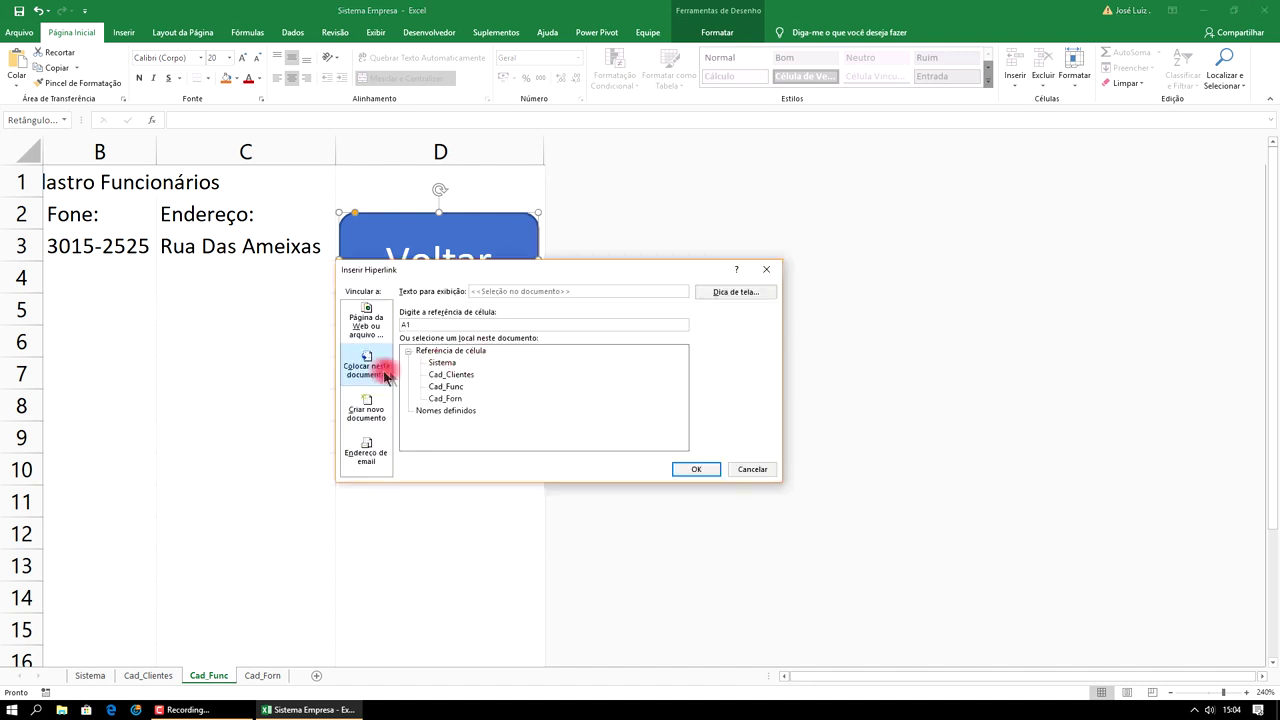
click(440, 364)
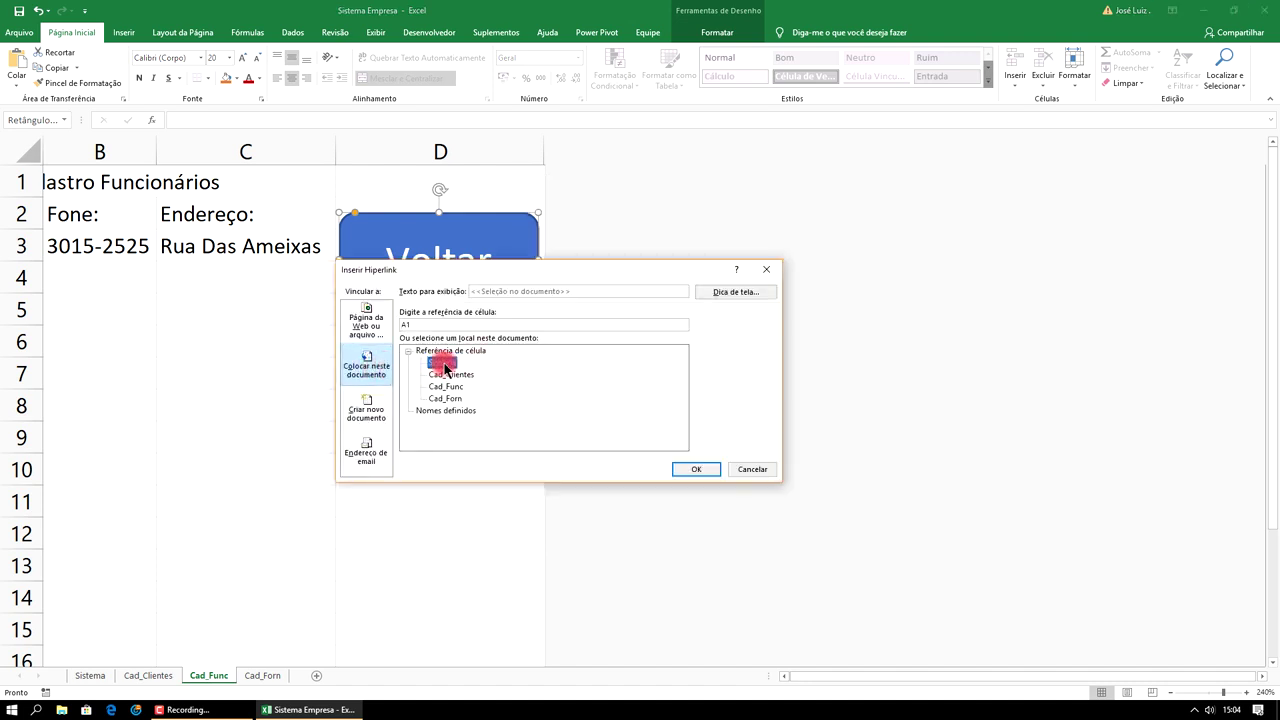
click(680, 470)
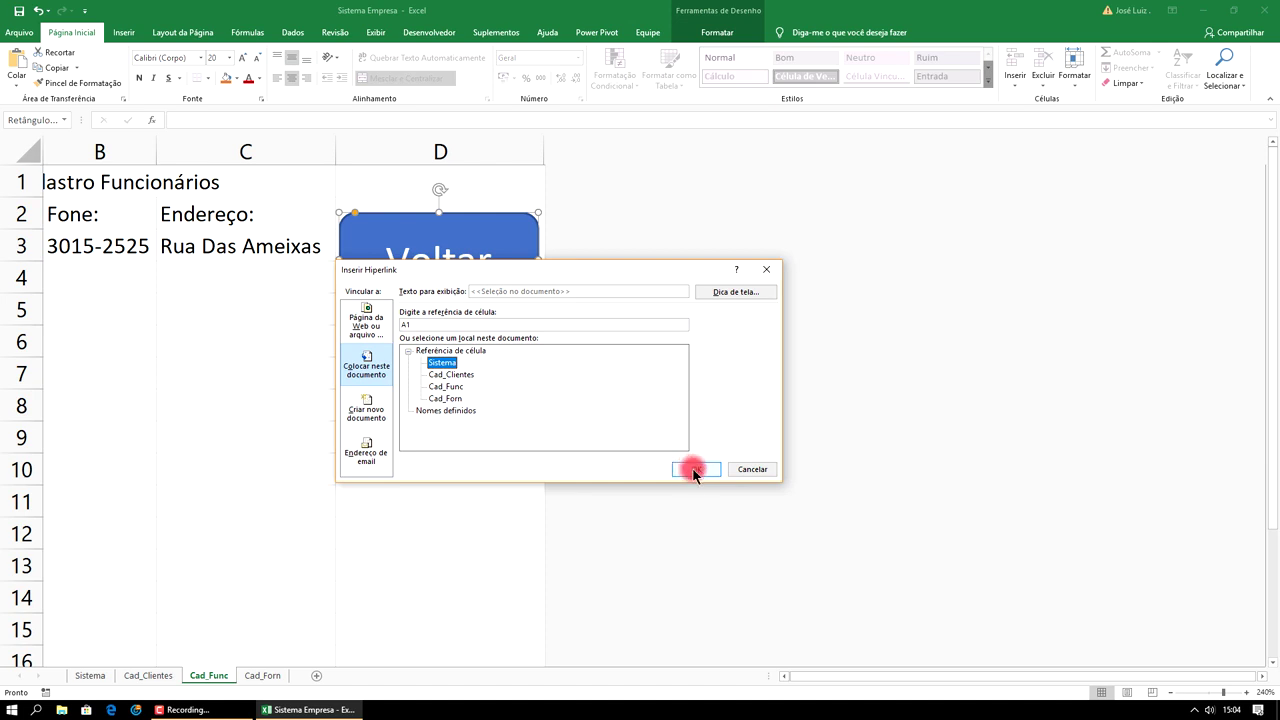
click(695, 470)
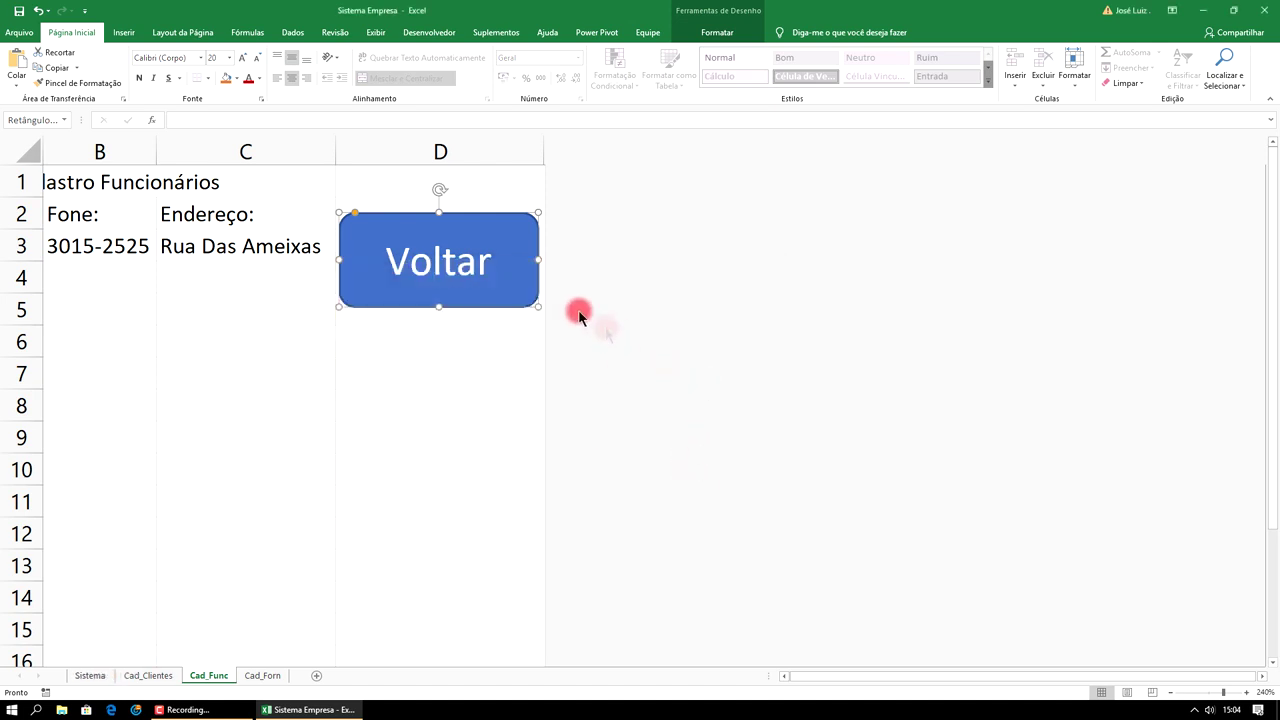
key(Escape)
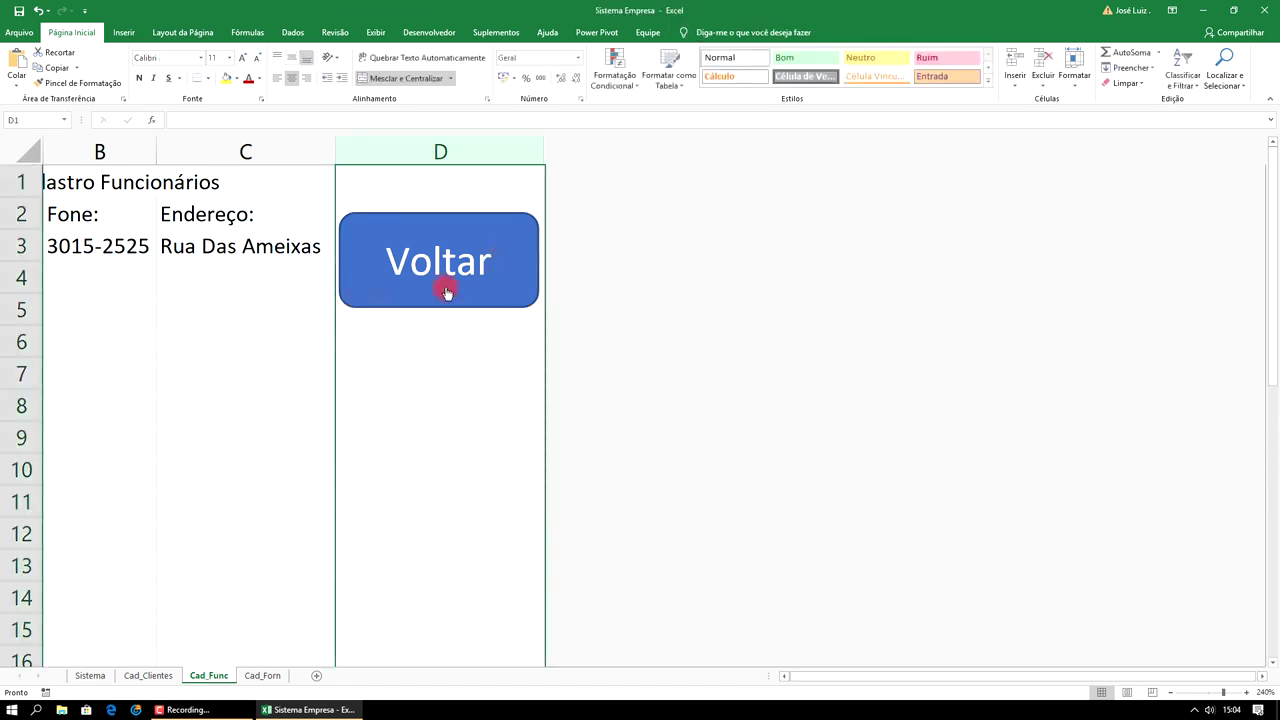
Test Voltar and Cadastro Funcionários, jumping between Sistema and Cad_Func twice.
click(463, 261)
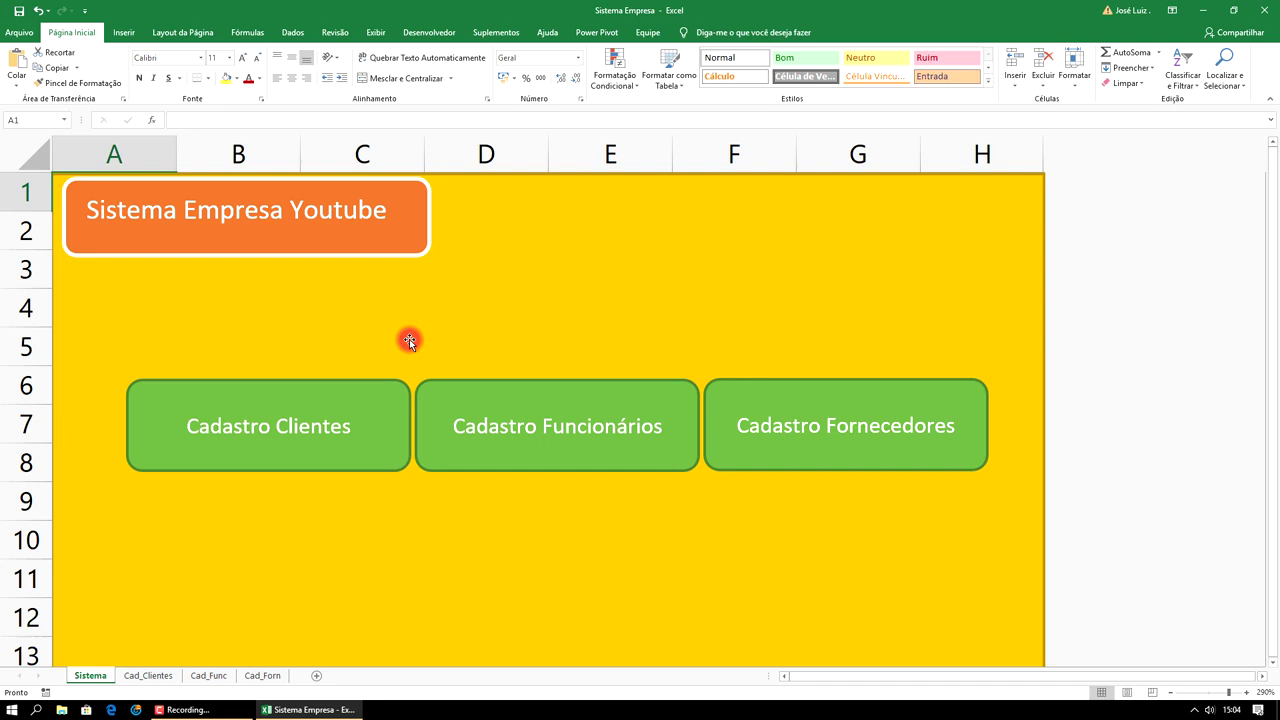
click(535, 411)
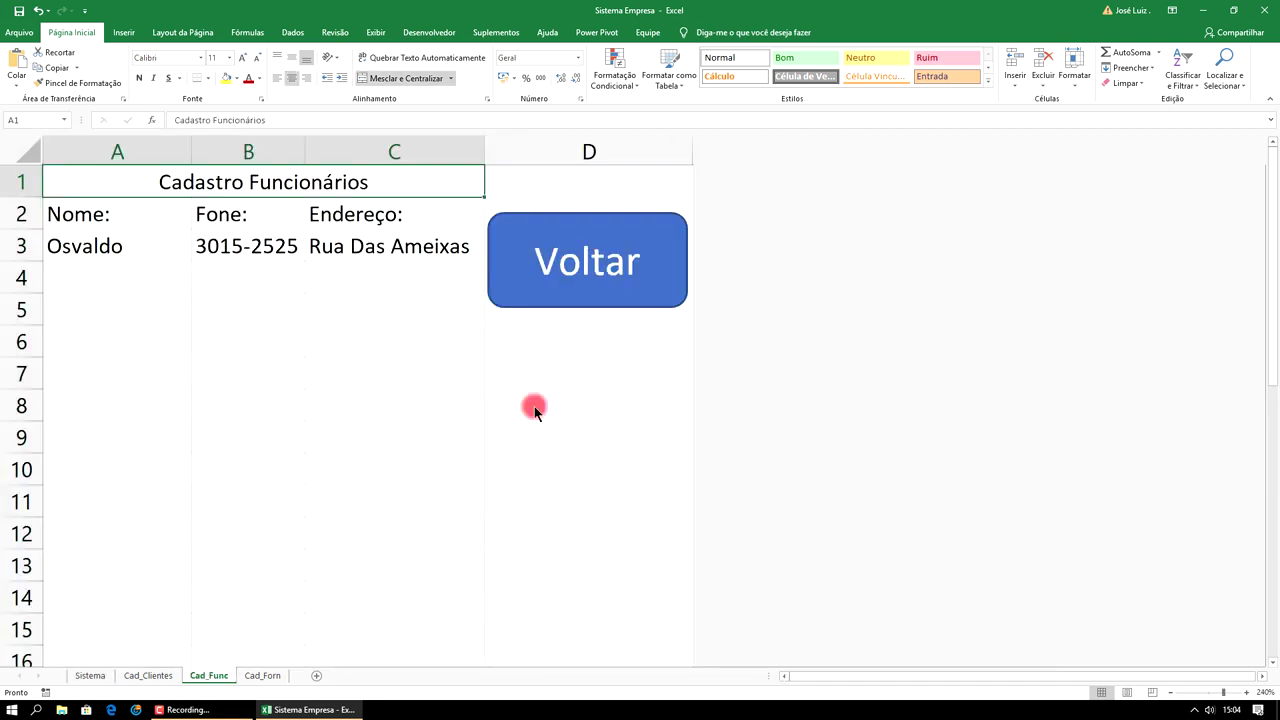
click(538, 263)
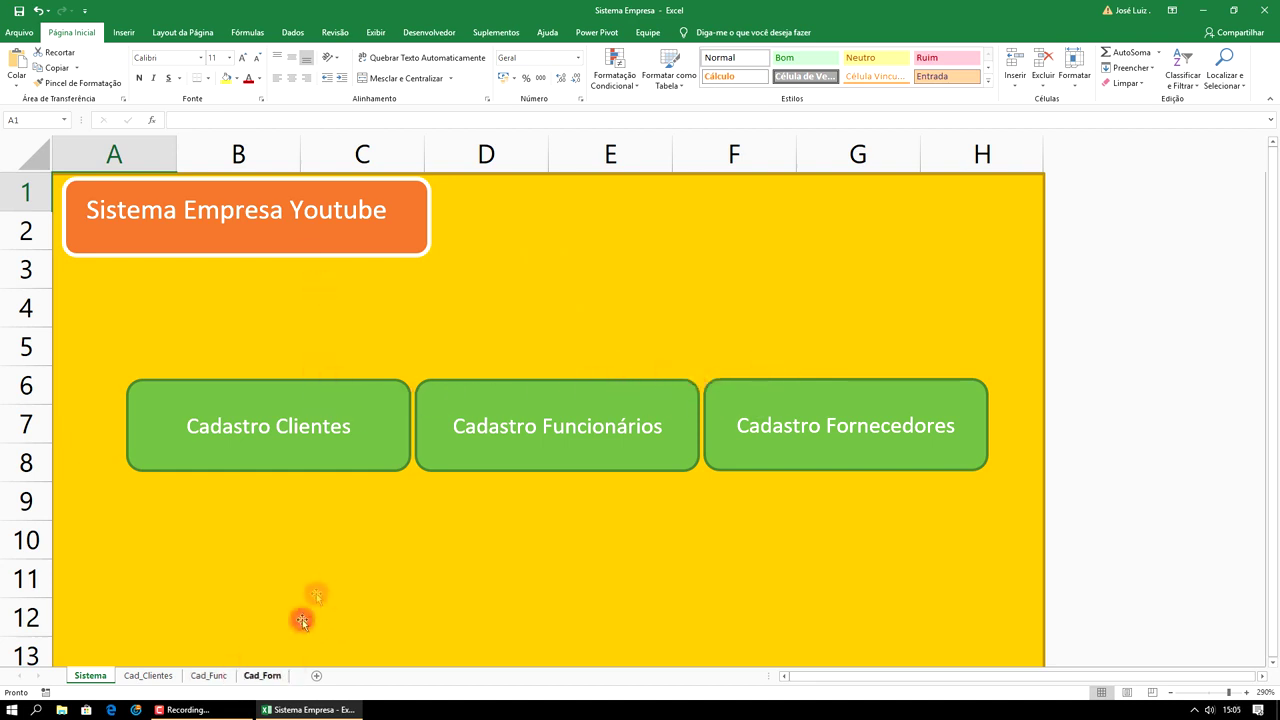
click(607, 438)
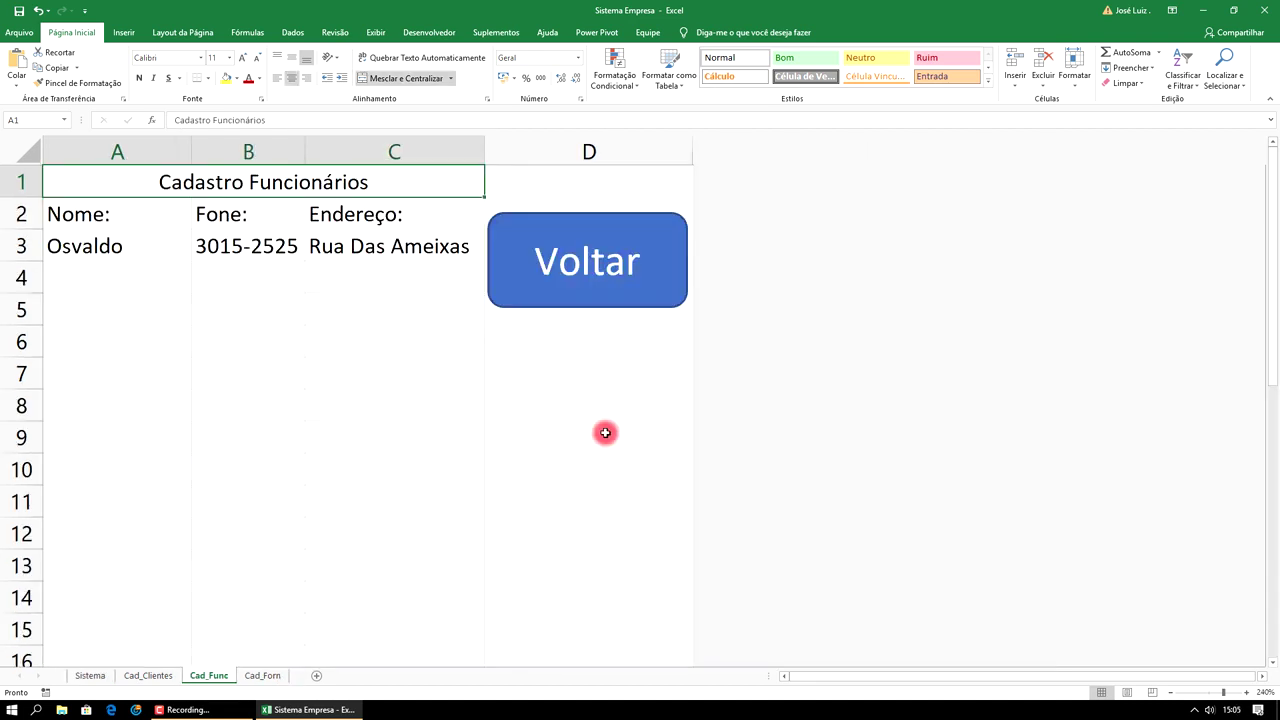
Copy the Voltar button from the Cad_Func sheet.
right_click(667, 230)
click(716, 248)
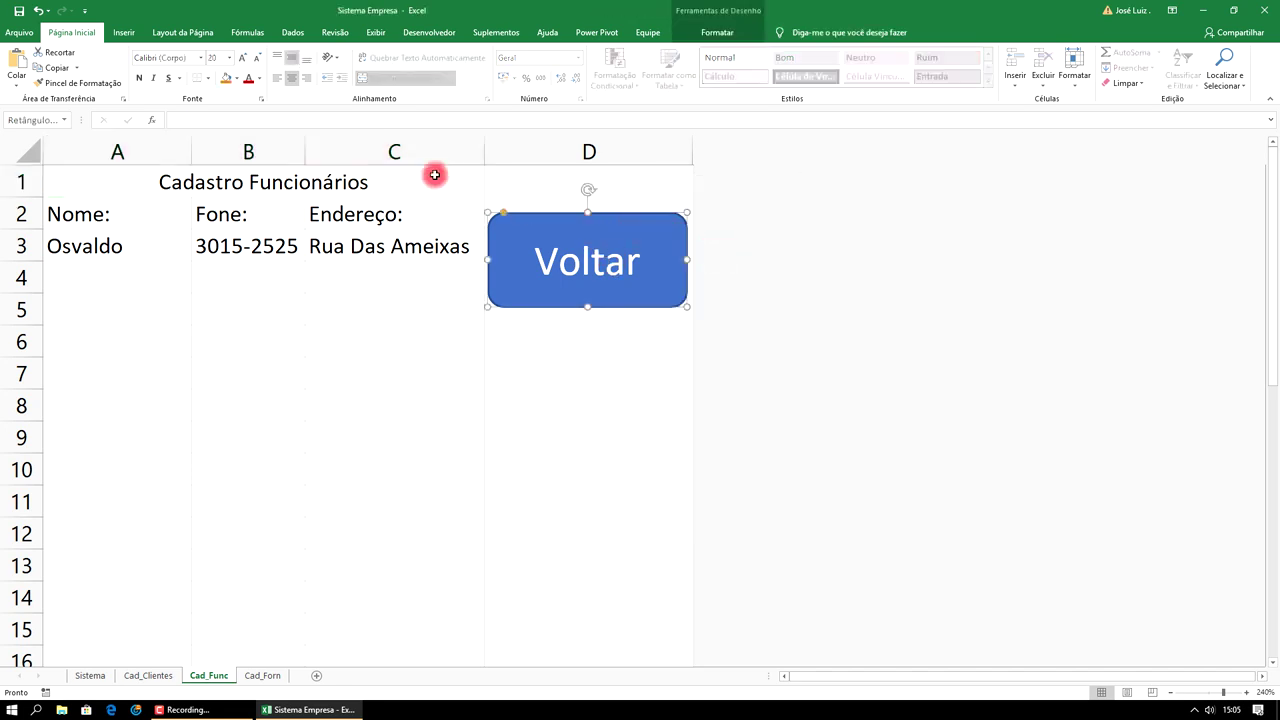
click(160, 676)
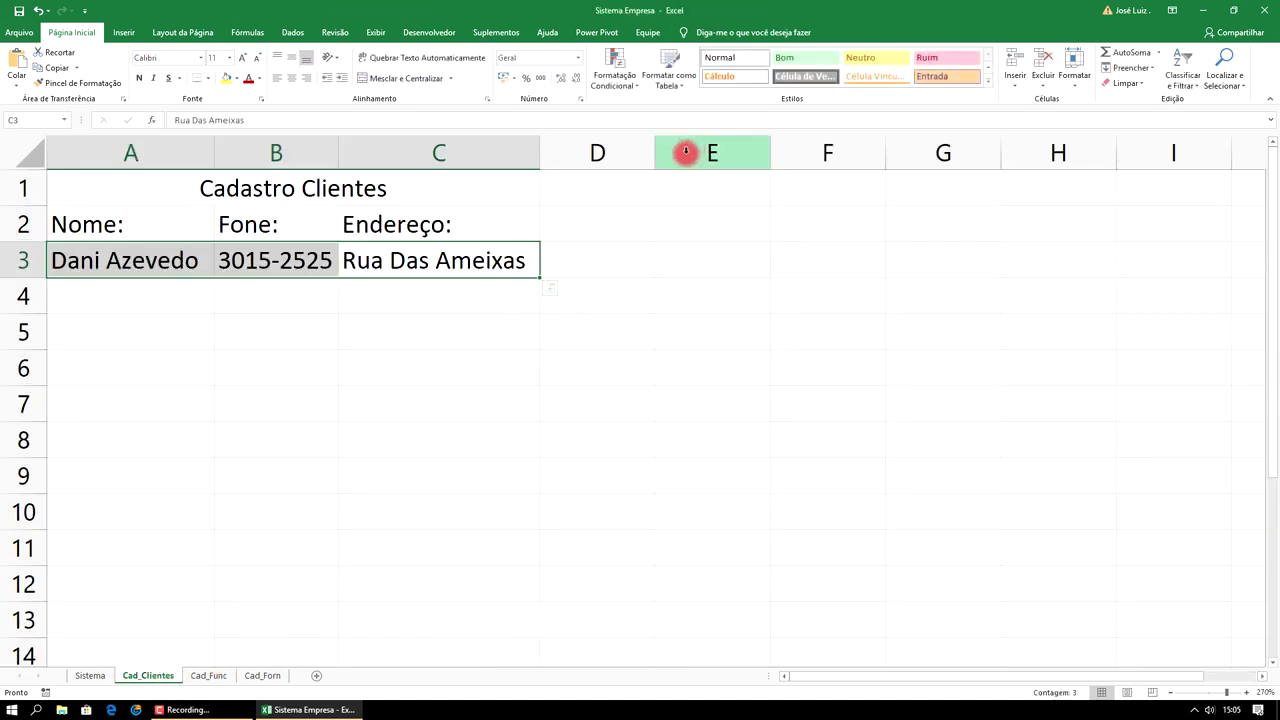
On Cad_Clientes, widen column D, hide columns E through XFD, and merge column D.
drag(656, 154, 777, 163)
click(803, 156)
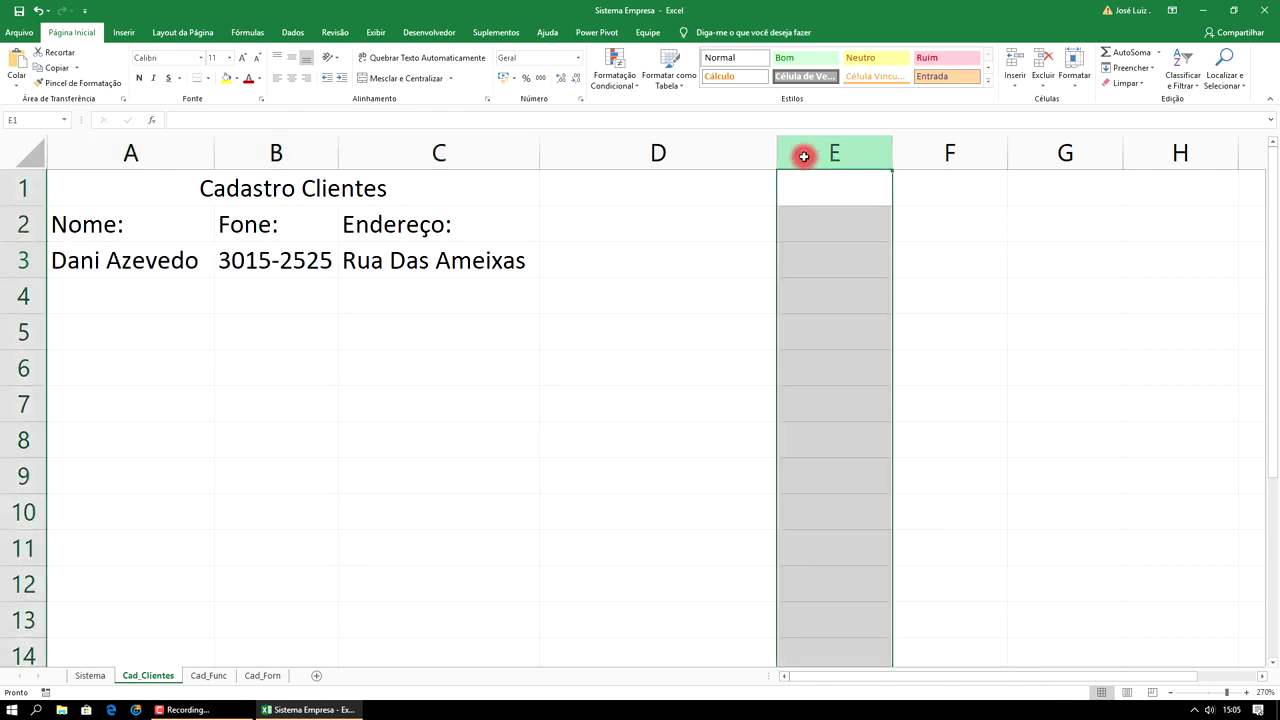
key(ctrl+shift+Right)
right_click(803, 156)
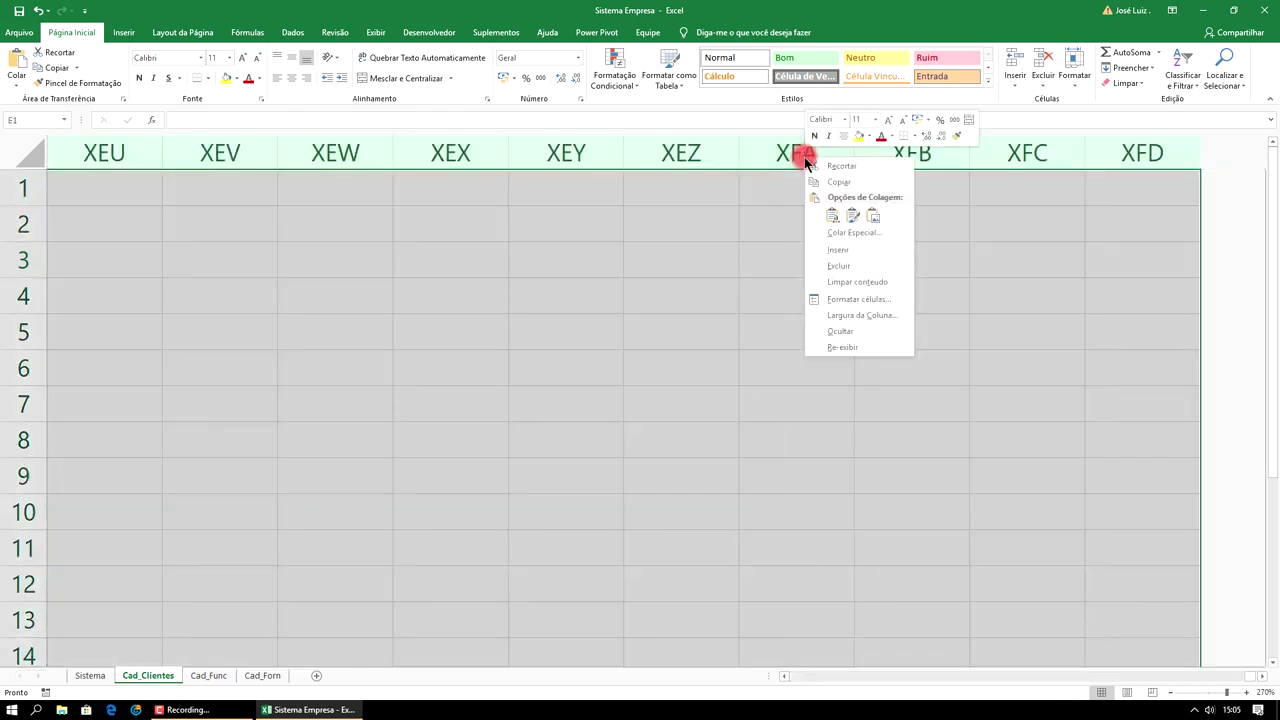
click(845, 331)
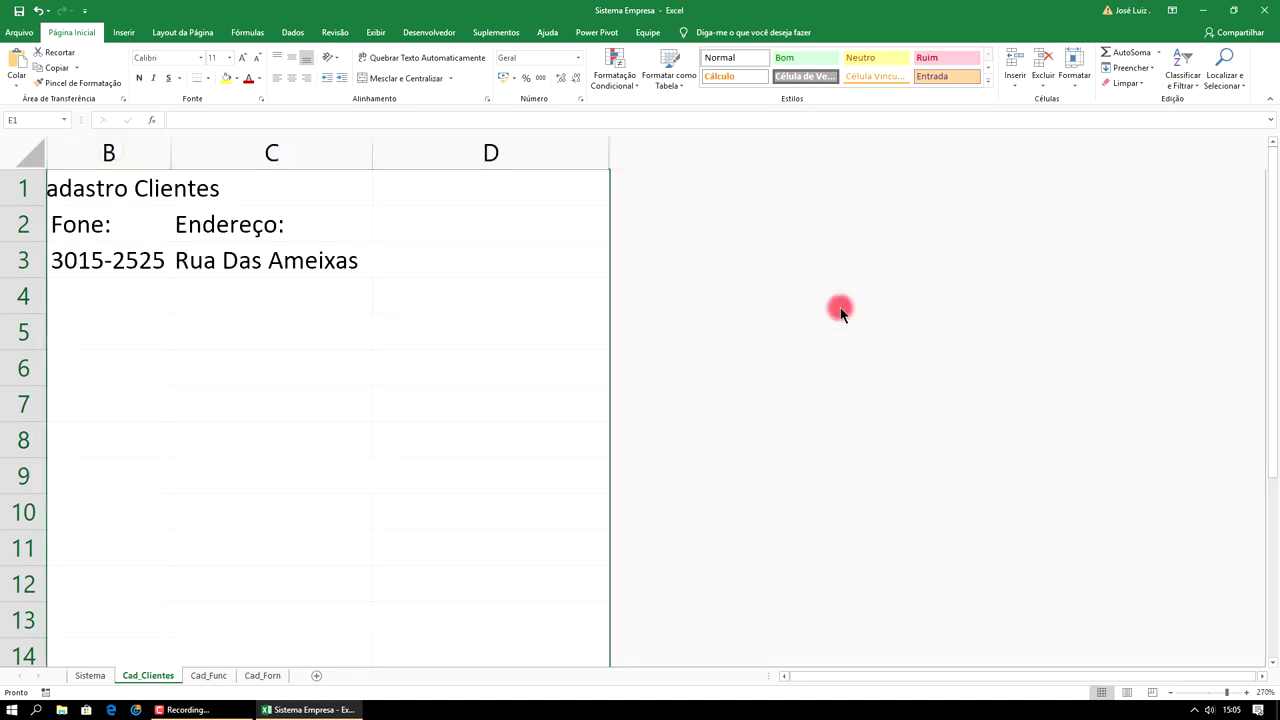
click(512, 156)
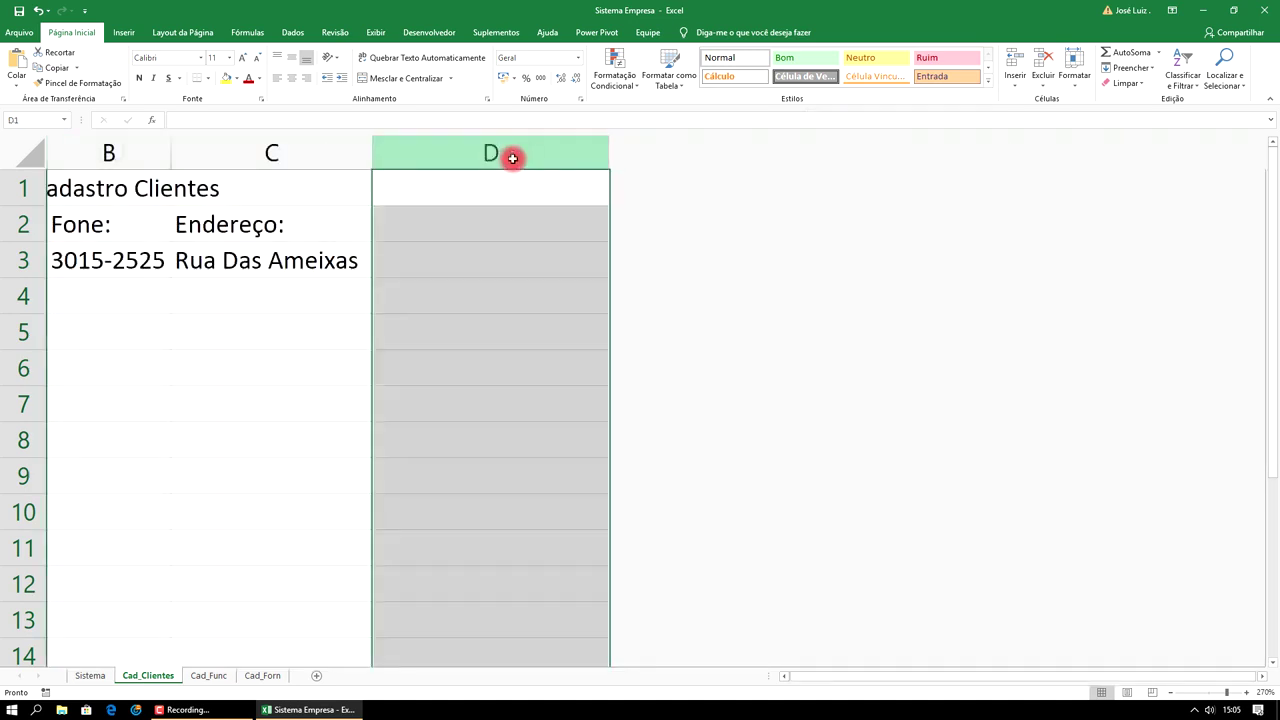
click(408, 78)
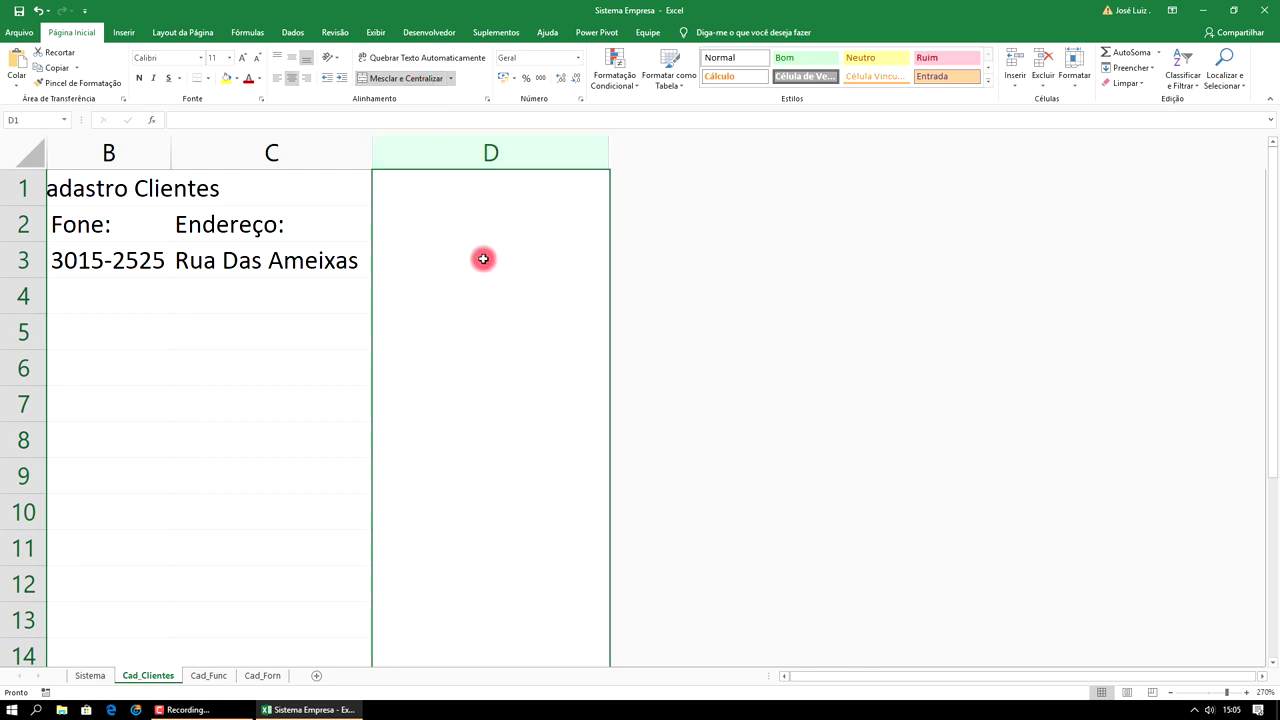
Paste the Voltar button and move it lower in column D.
key(ctrl+v)
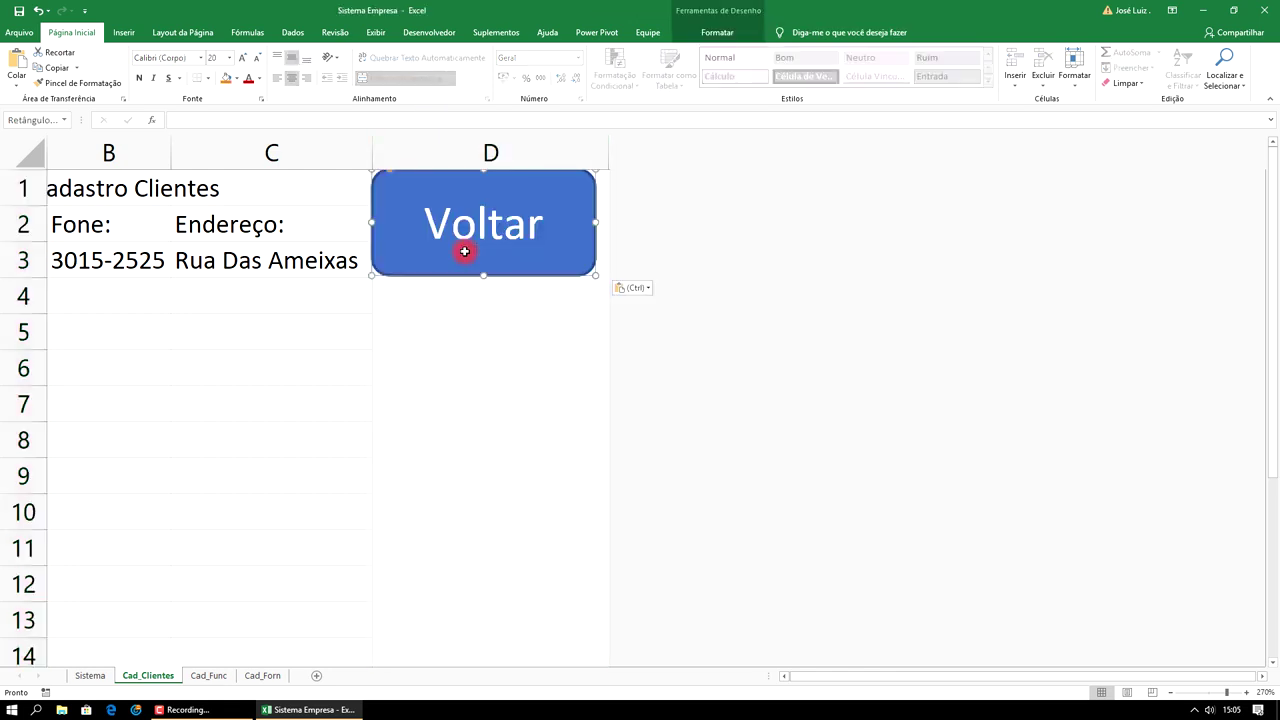
drag(511, 274, 521, 333)
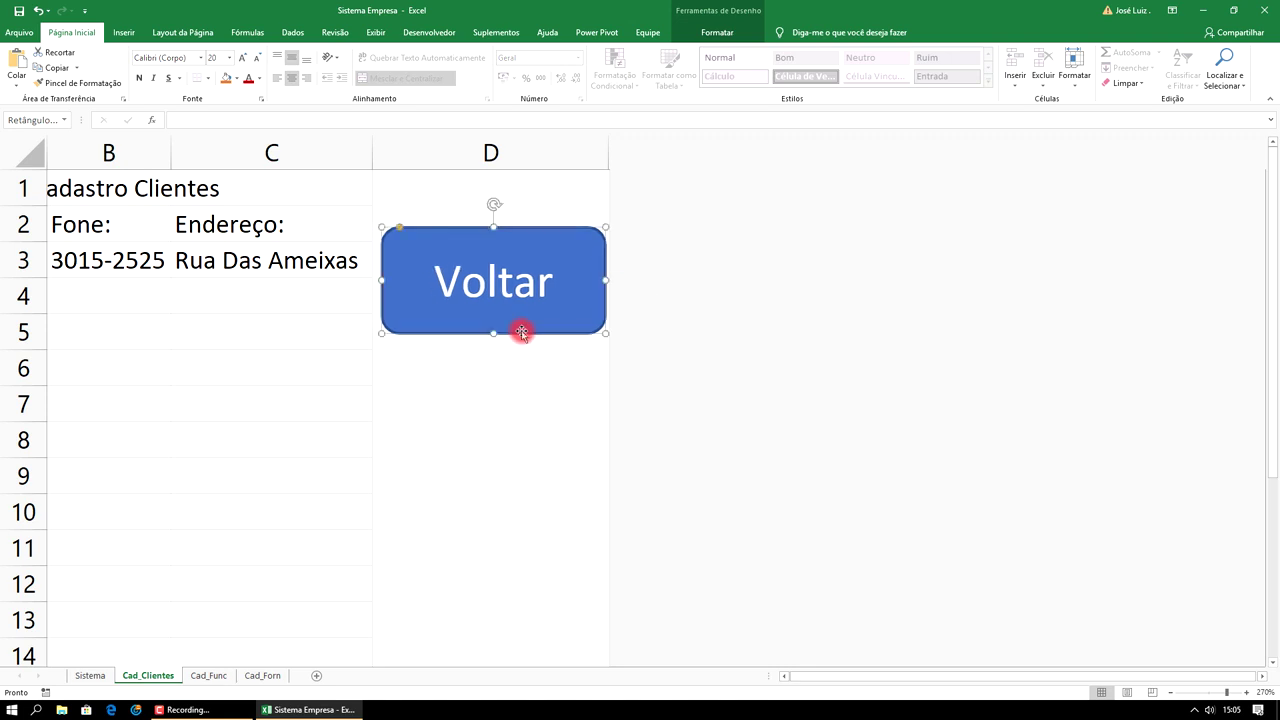
mouse_move(264, 711)
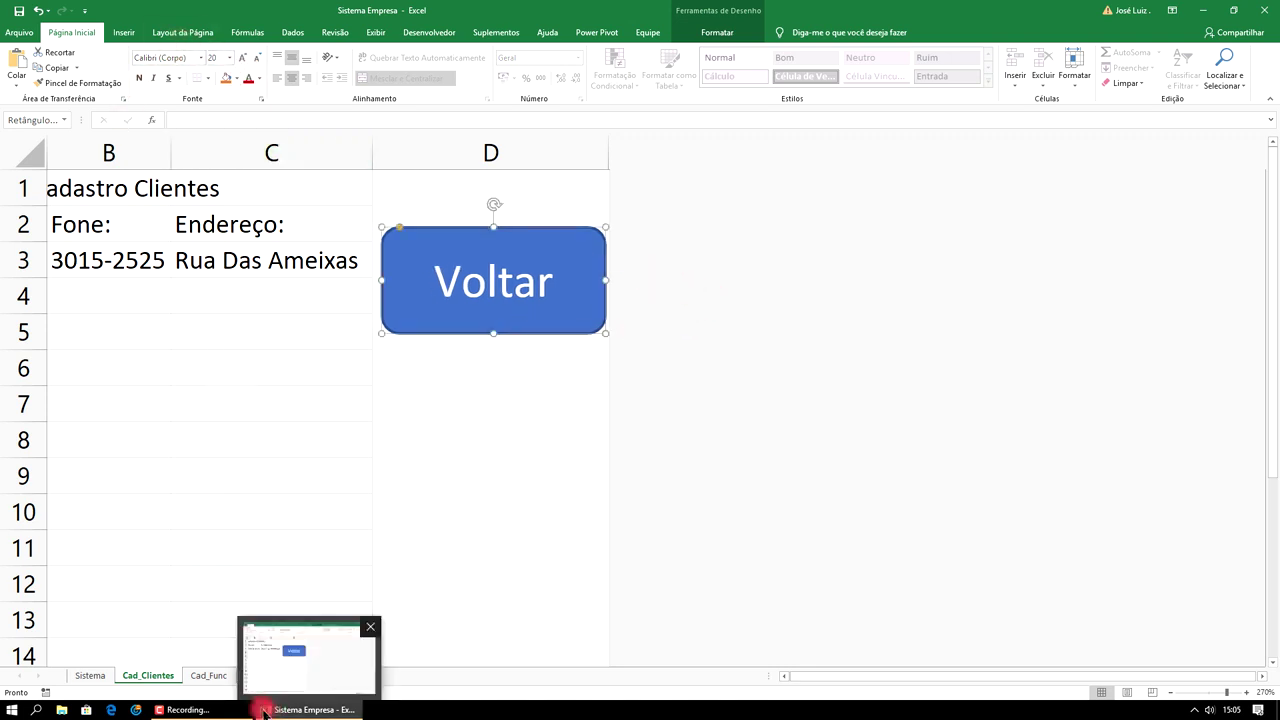
click(270, 522)
On Cad_Forn, widen column D, hide columns E through XFD, and merge column D.
click(264, 677)
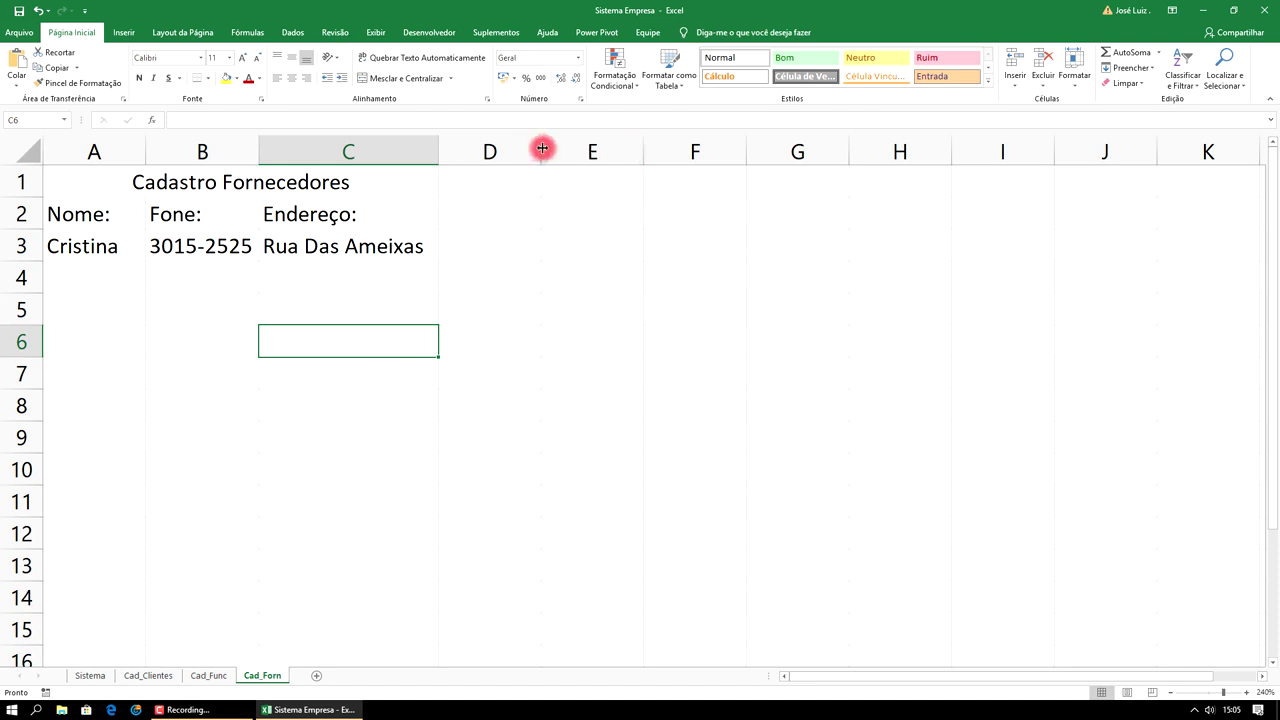
drag(542, 148, 650, 150)
click(692, 155)
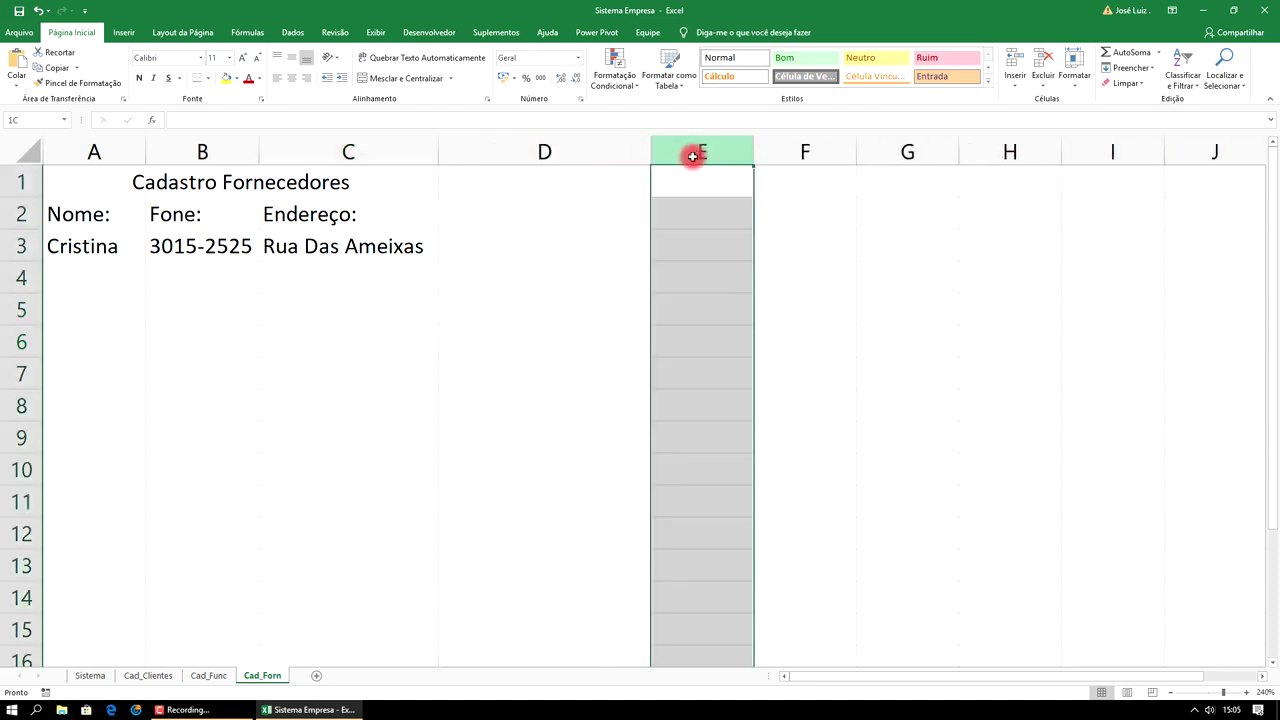
key(ctrl+shift+Right)
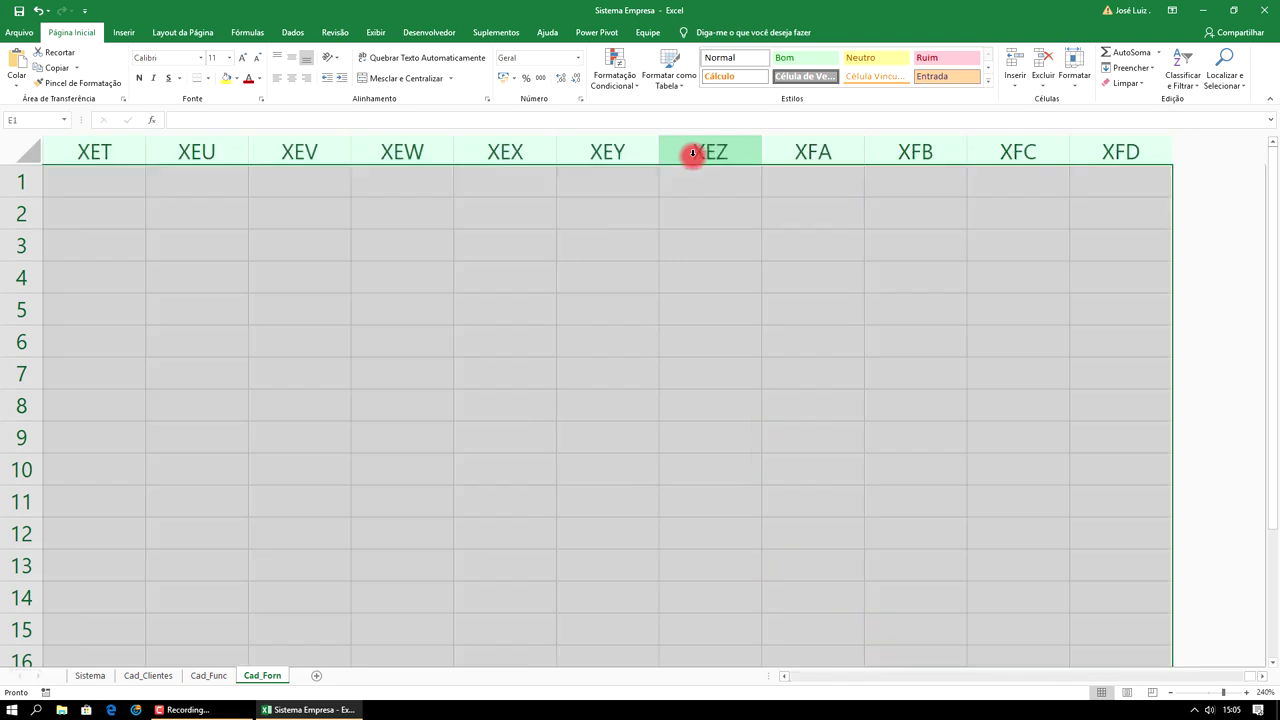
right_click(695, 152)
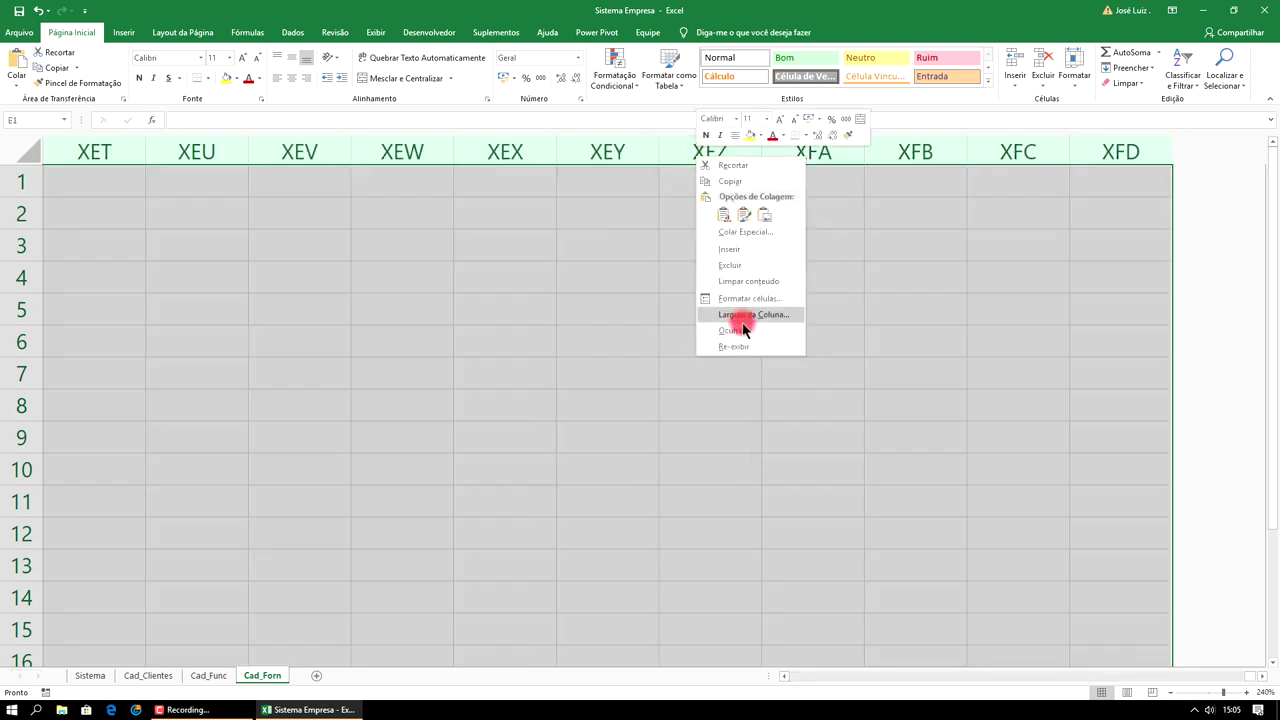
click(740, 327)
click(550, 213)
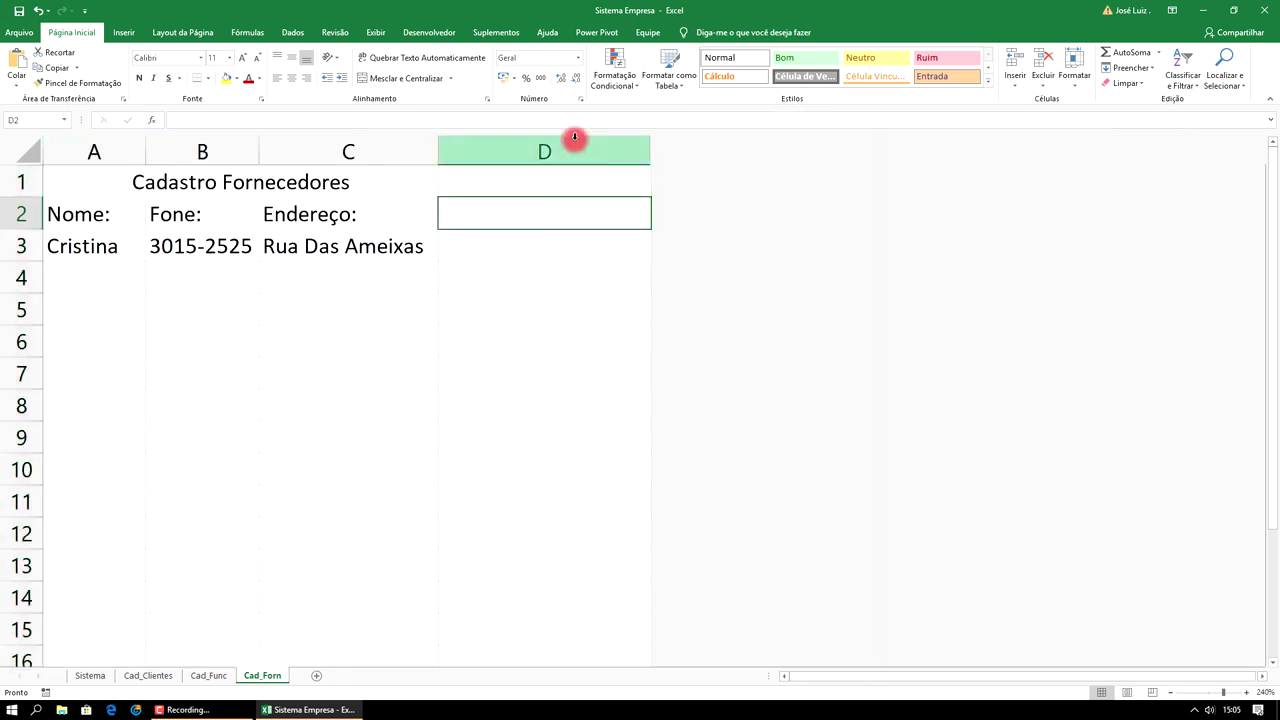
click(566, 151)
click(405, 78)
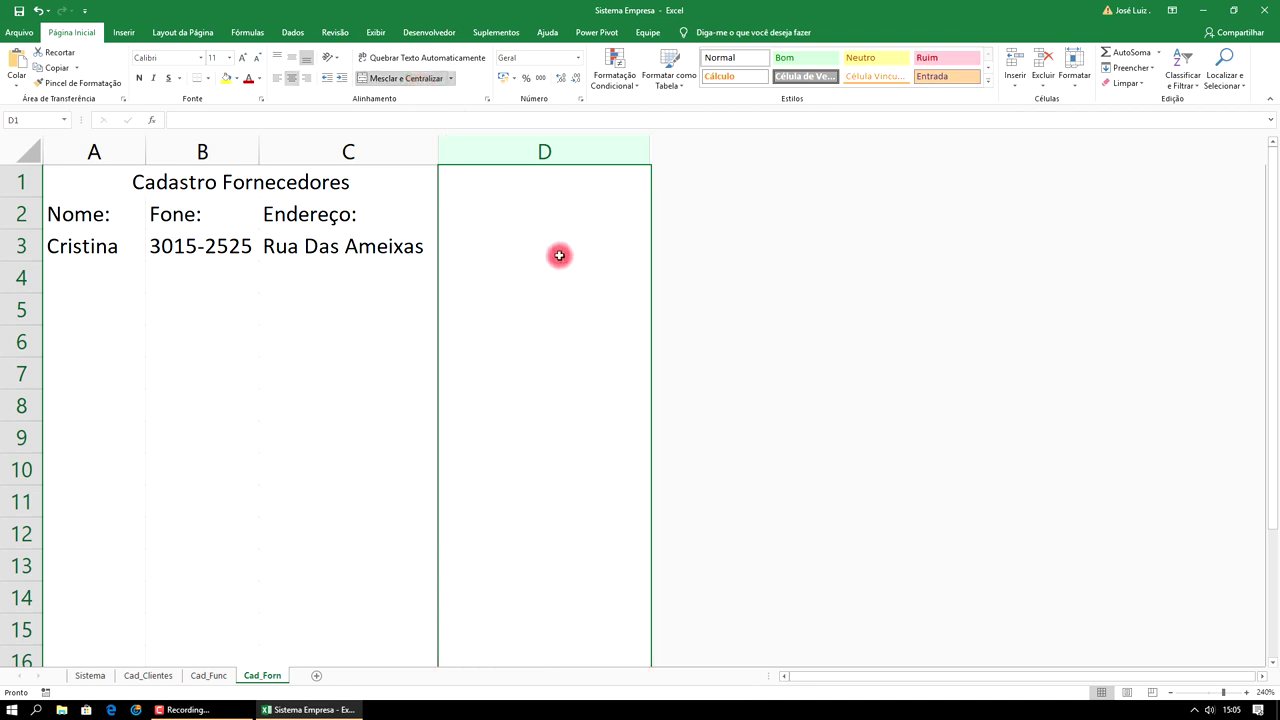
Paste Voltar into rows 3–5 of column D and test it returns to Sistema.
key(ctrl+v)
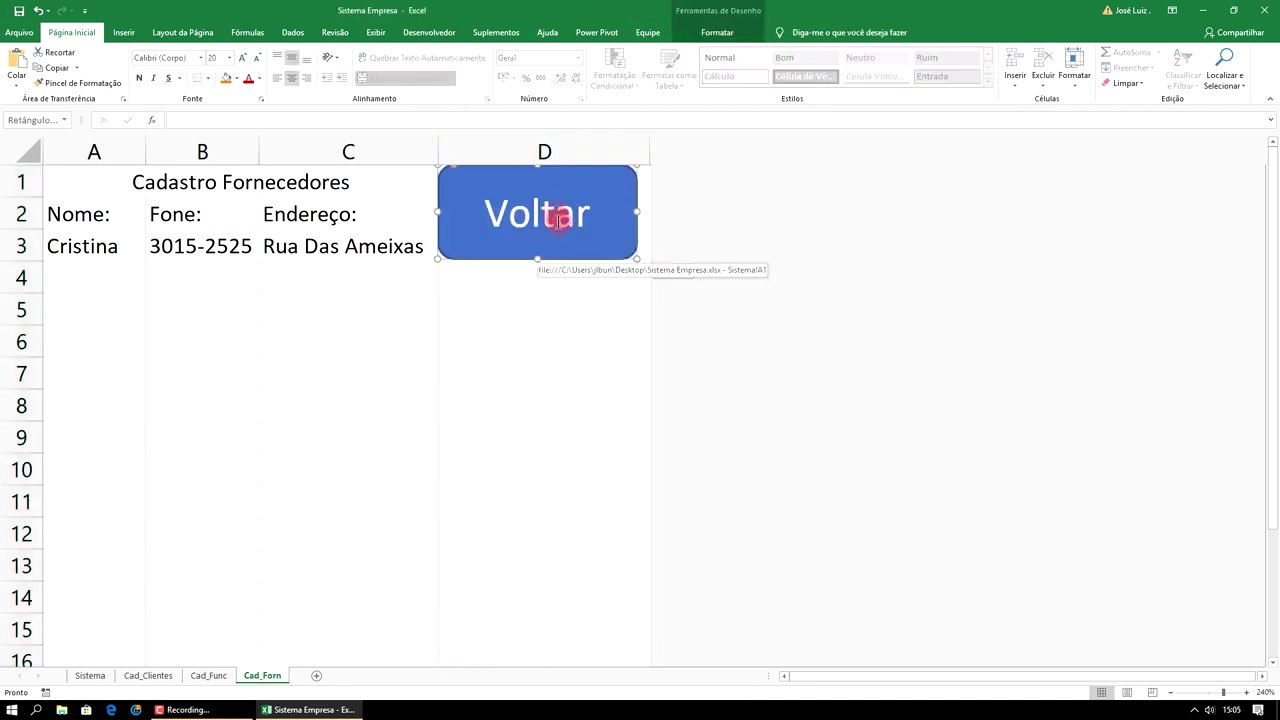
drag(570, 255, 572, 322)
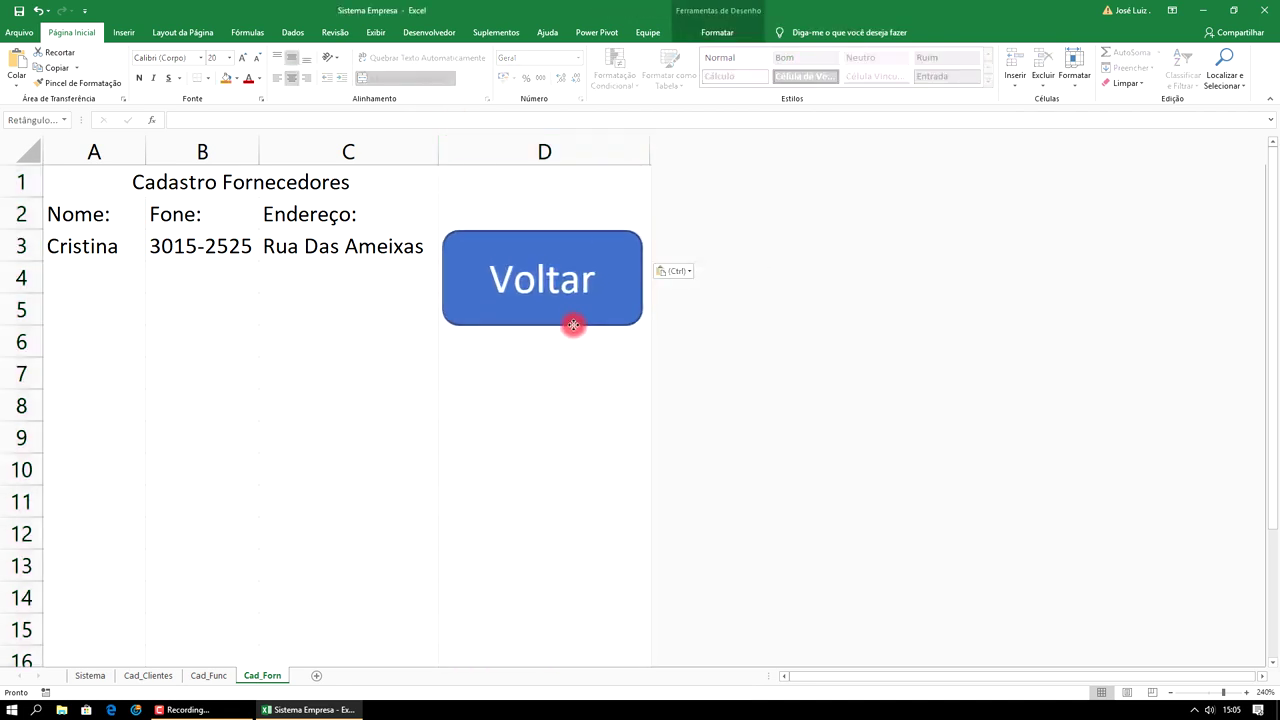
click(565, 397)
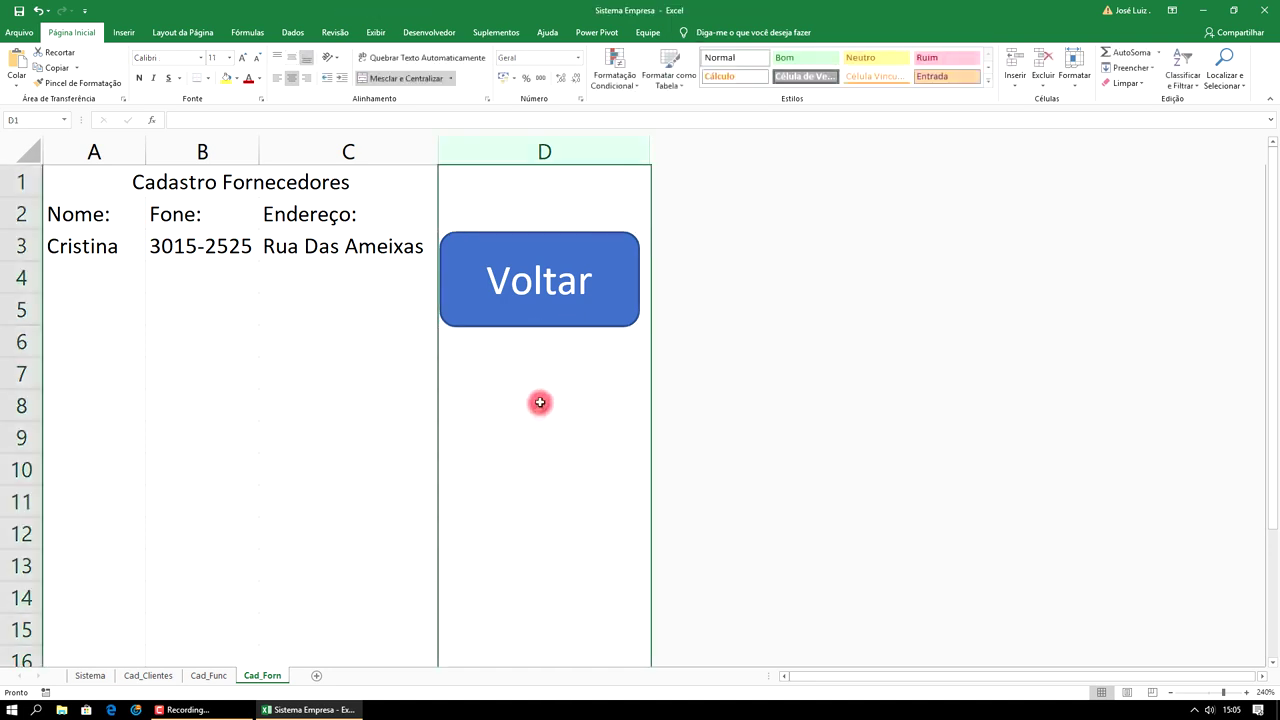
click(556, 306)
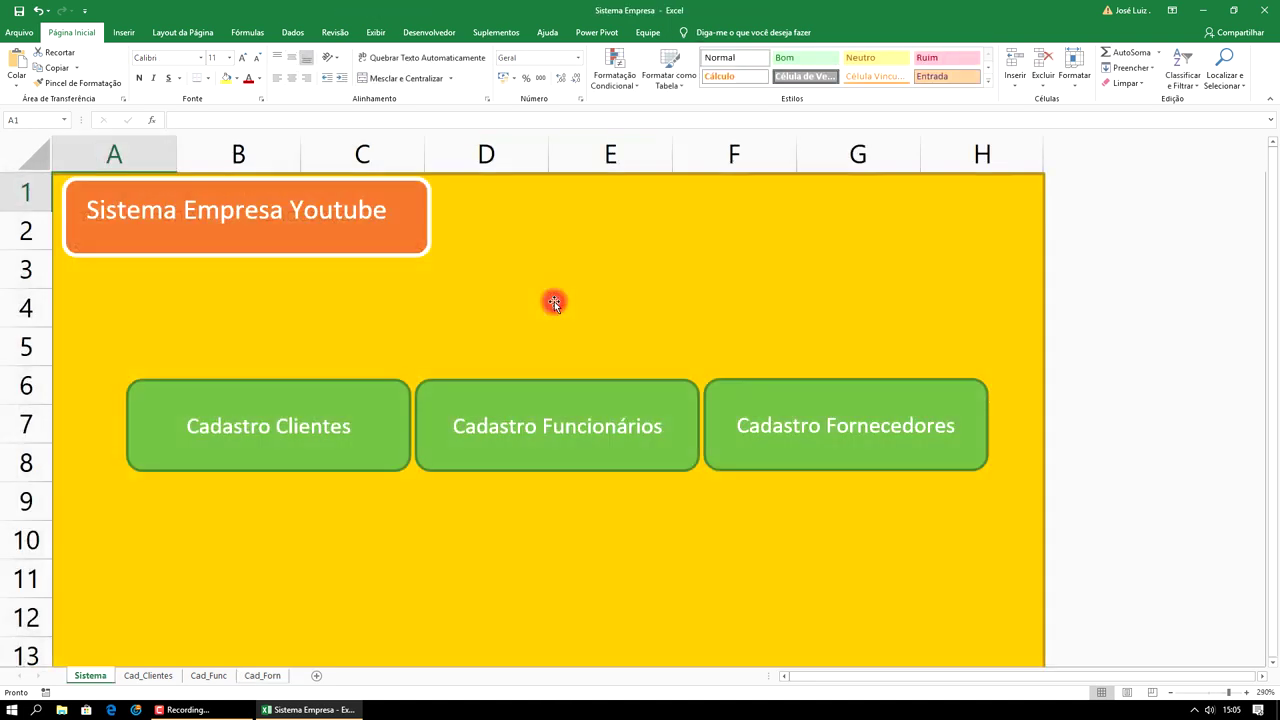
click(360, 406)
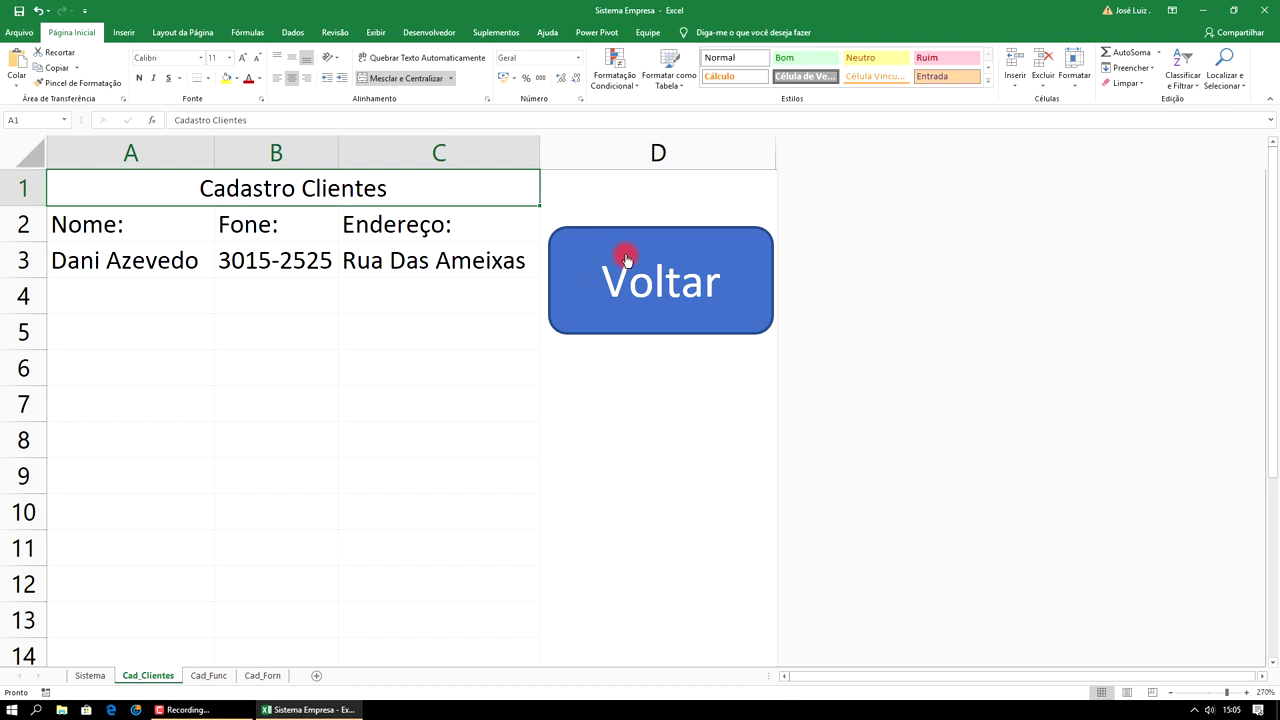
Test Voltar and the Funcionários and Fornecedores buttons, returning to Sistema each time.
click(625, 260)
click(545, 399)
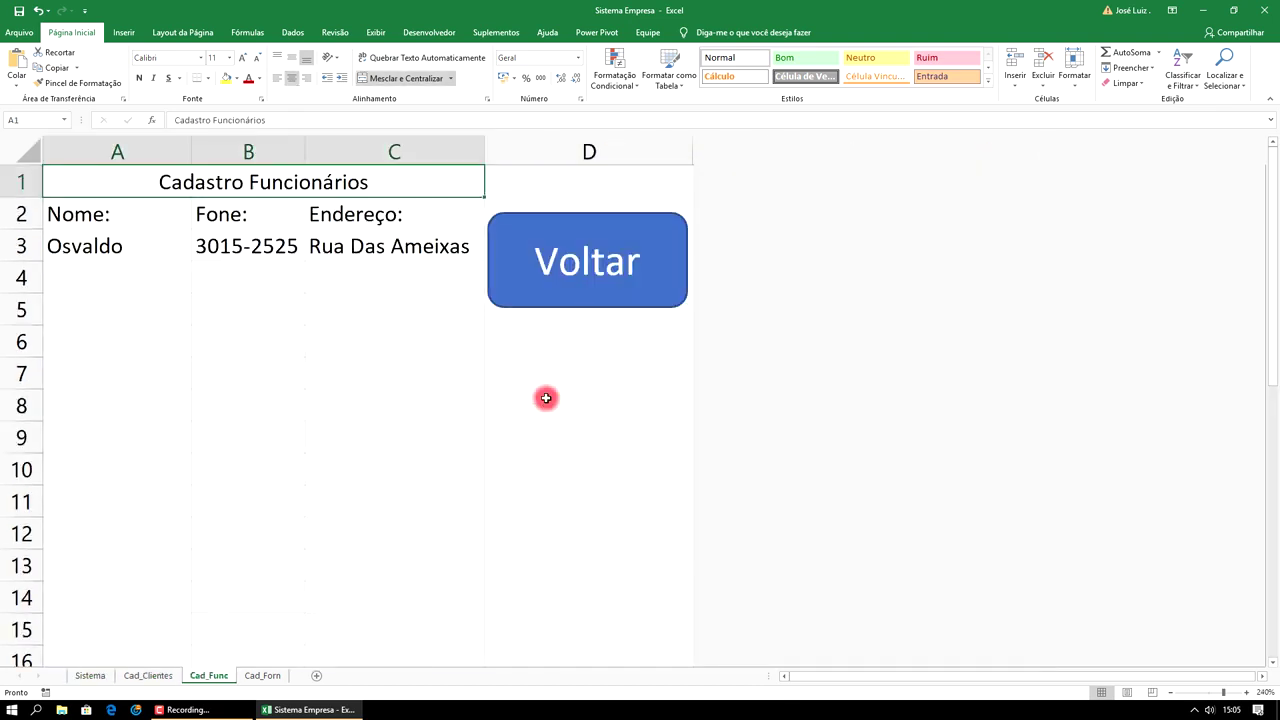
click(600, 259)
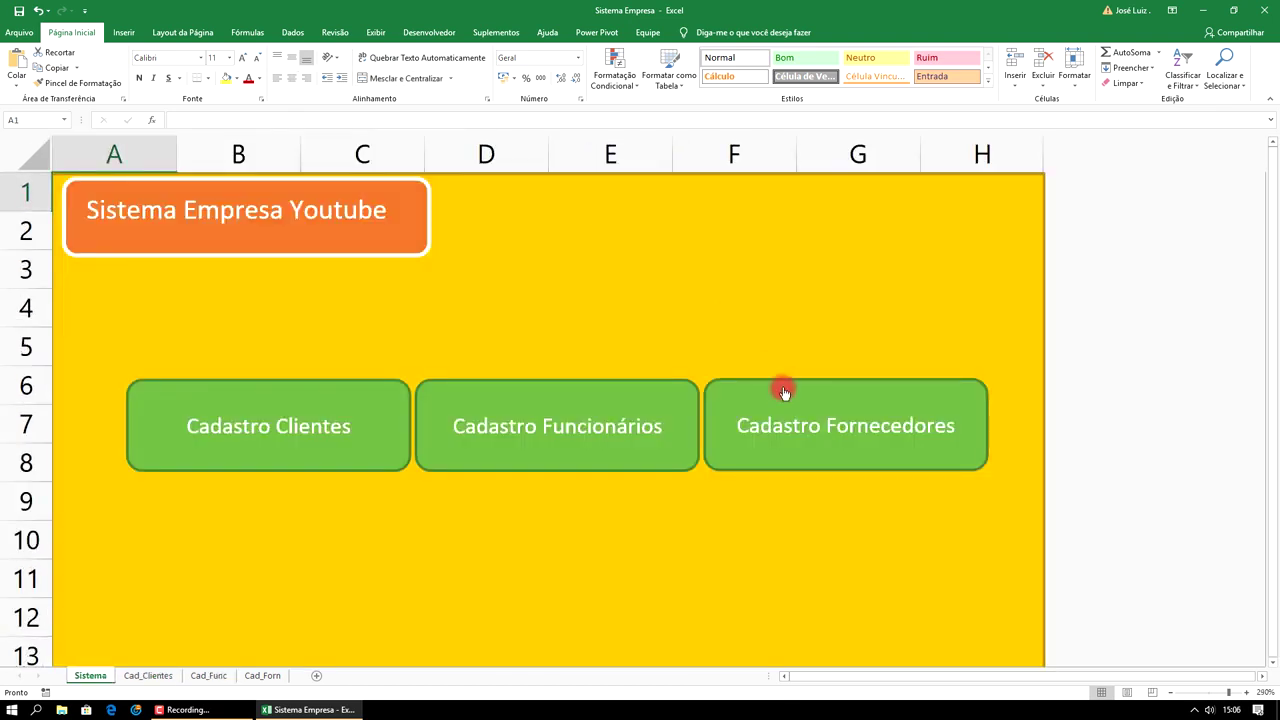
click(806, 410)
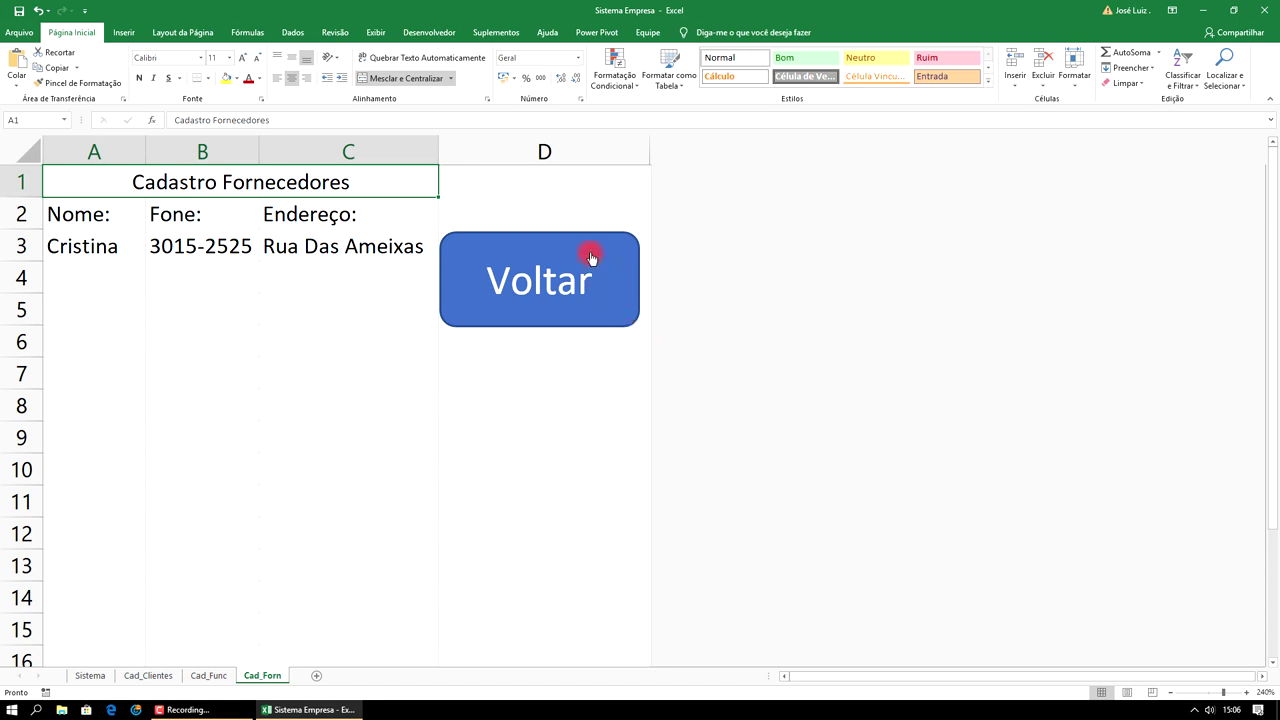
click(591, 258)
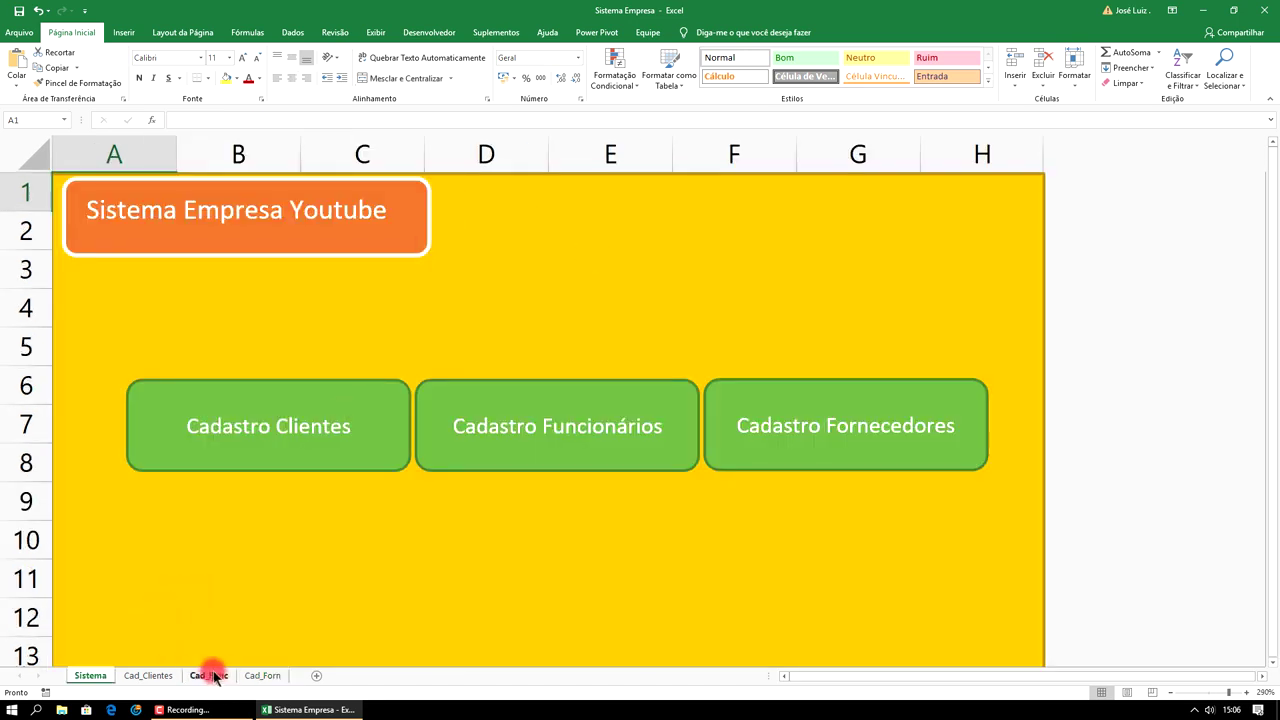
Flip through the Cad_Clientes, Cad_Func and Cad_Forn tabs, recheck Cadastro Funcionários, and return to Sistema.
click(145, 676)
click(209, 676)
click(258, 676)
click(205, 676)
click(150, 676)
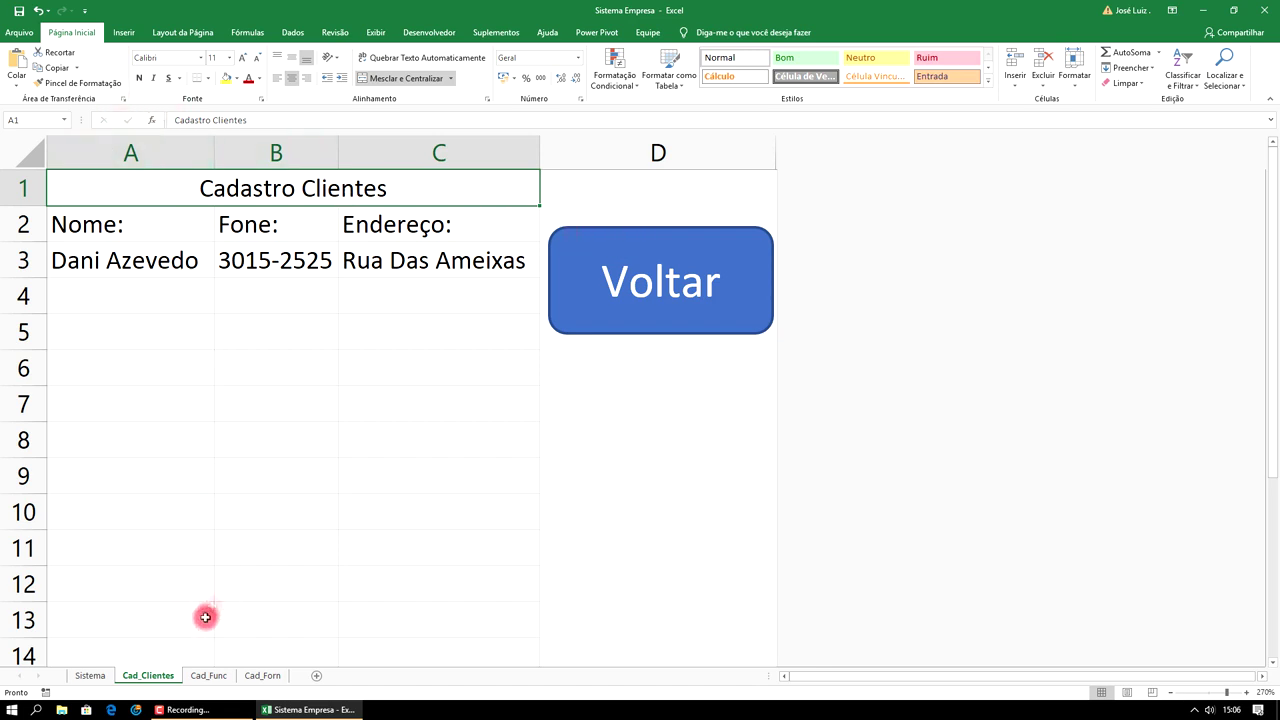
click(97, 676)
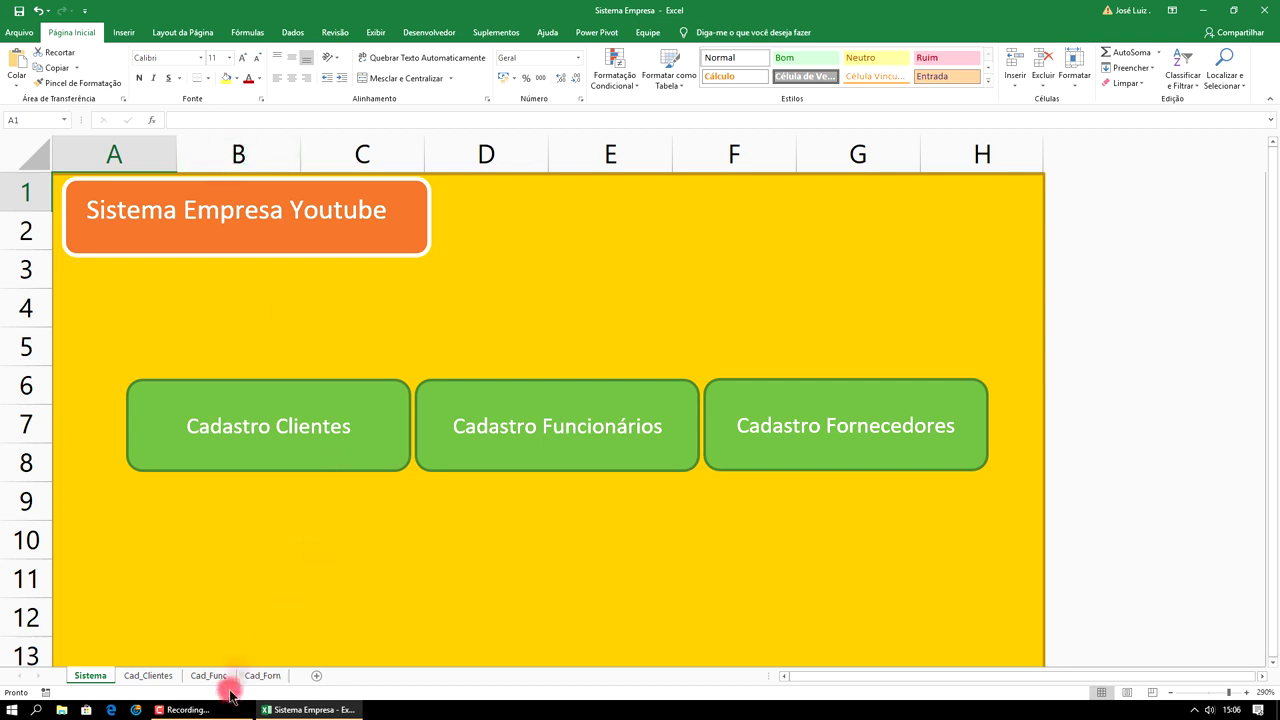
click(467, 465)
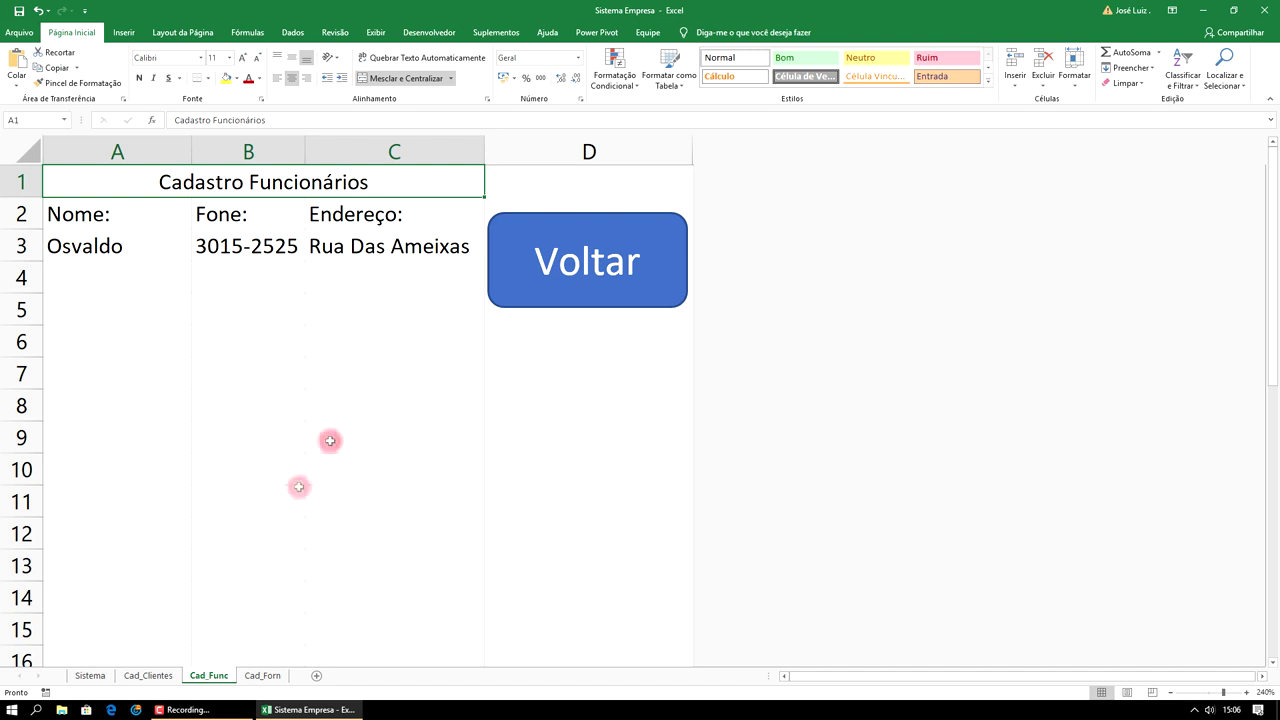
click(95, 676)
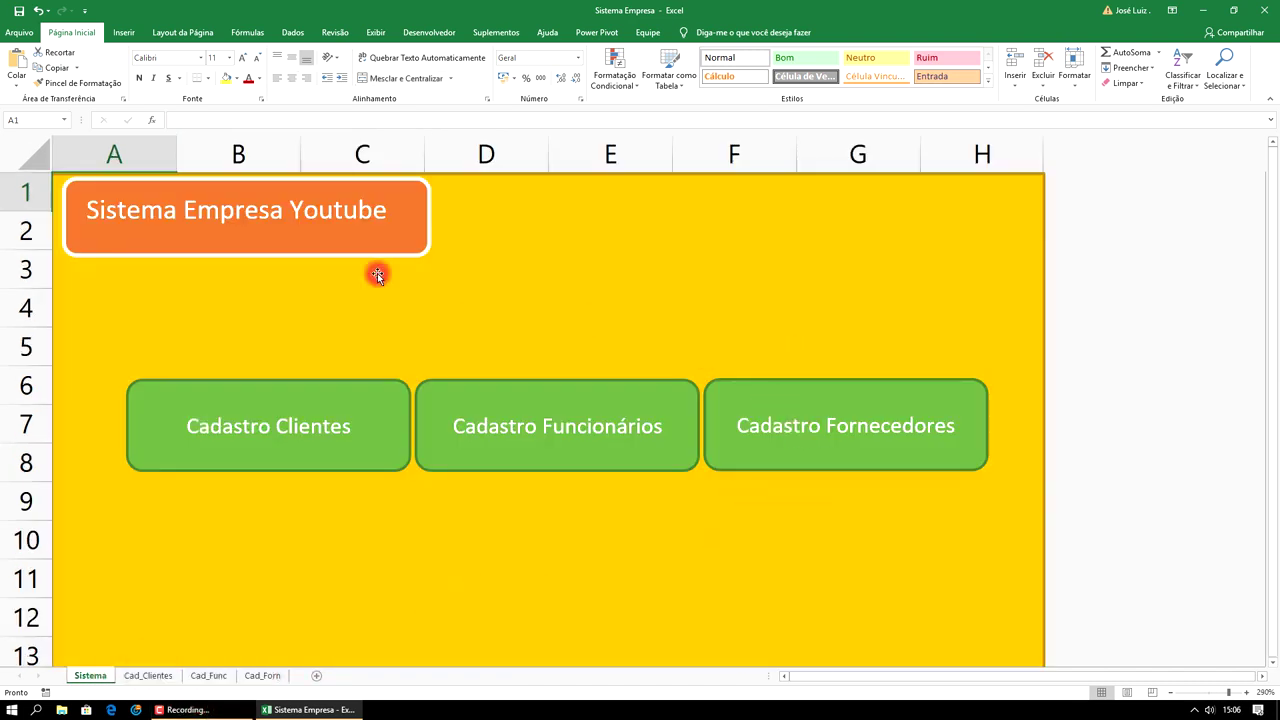
click(124, 32)
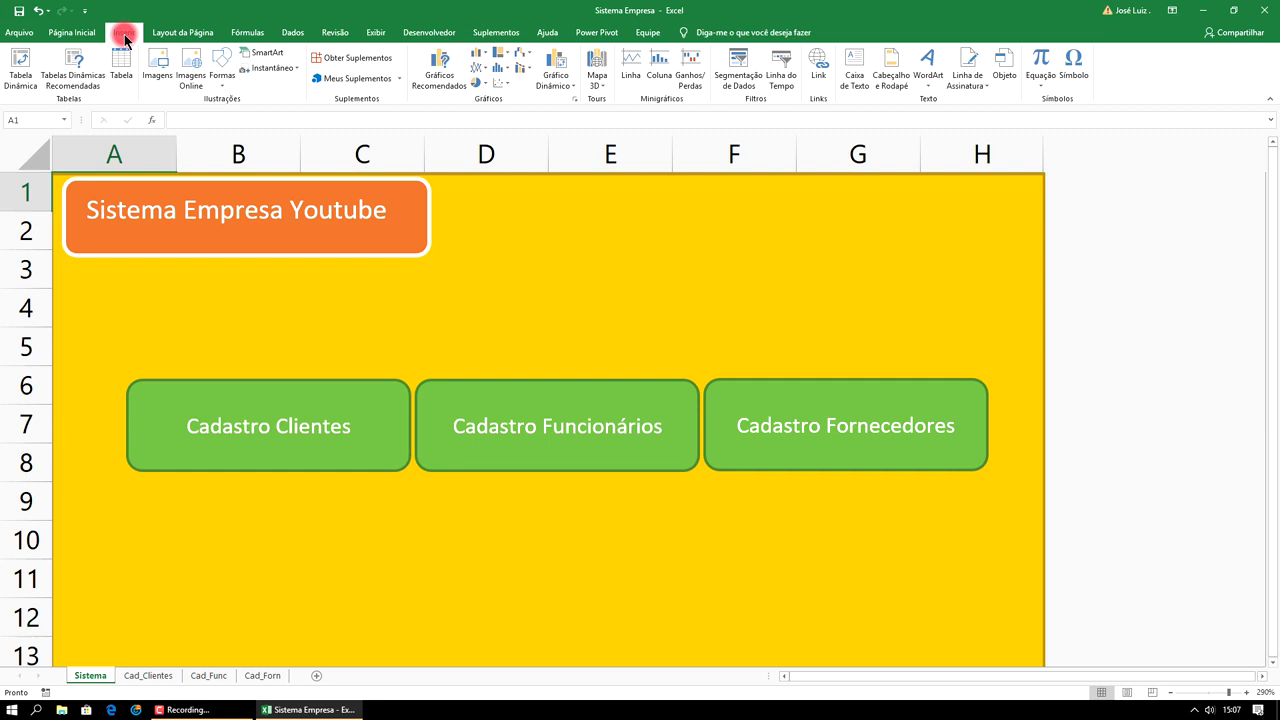
Draw a rounded-rectangle Acessar Site button around D1:E3 and shrink it to about 0.83 × 2.79 cm.
click(222, 72)
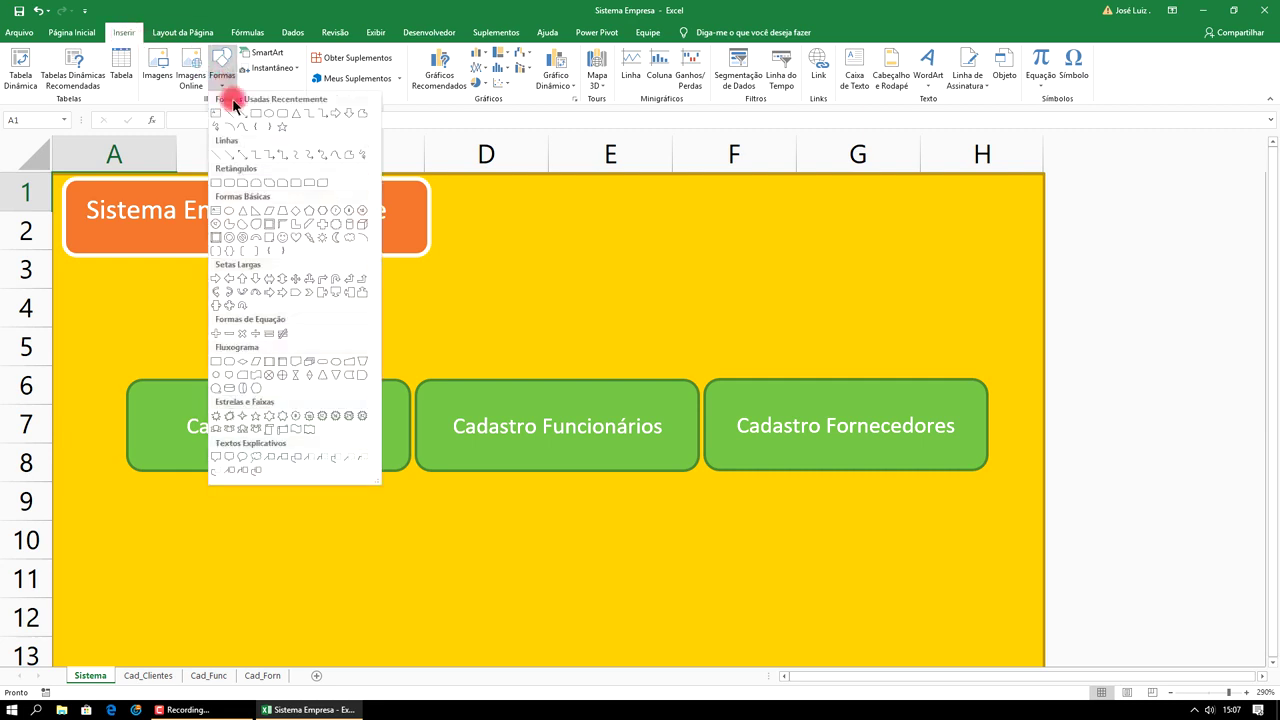
click(283, 119)
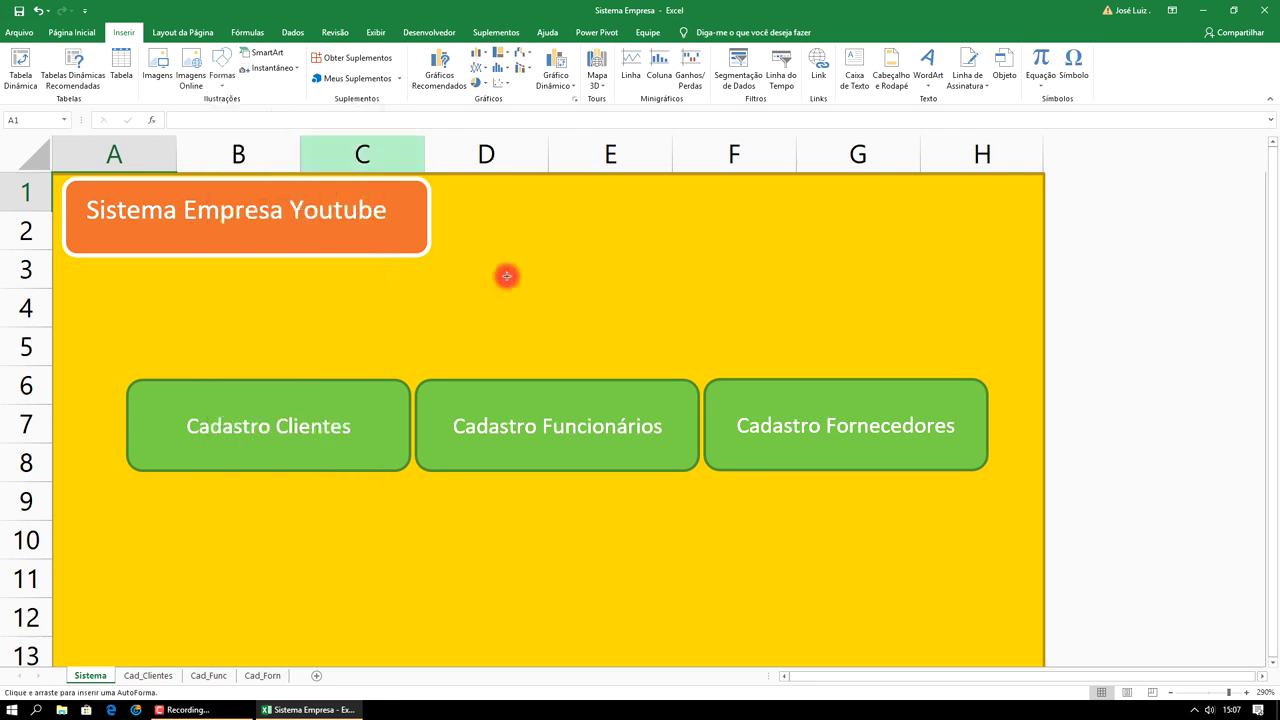
mouse_move(508, 200)
mouse_down()
mouse_move(668, 274)
mouse_move(772, 292)
mouse_up()
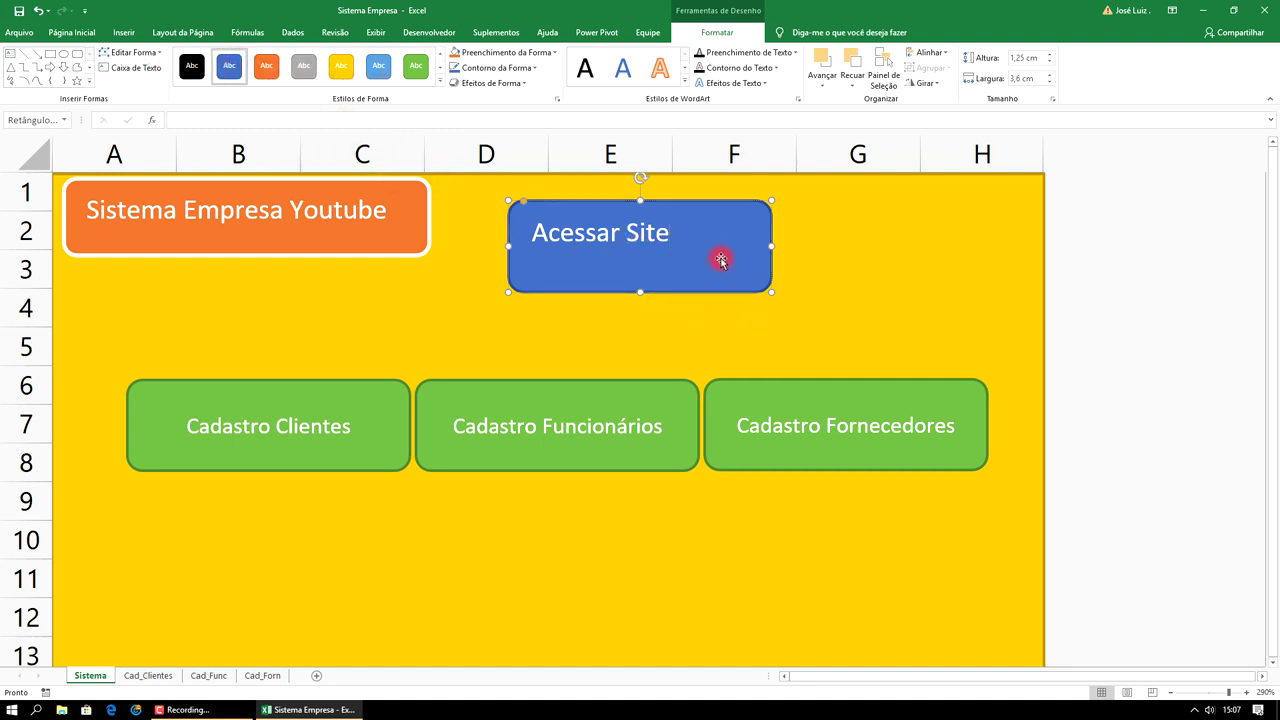
drag(772, 292, 715, 260)
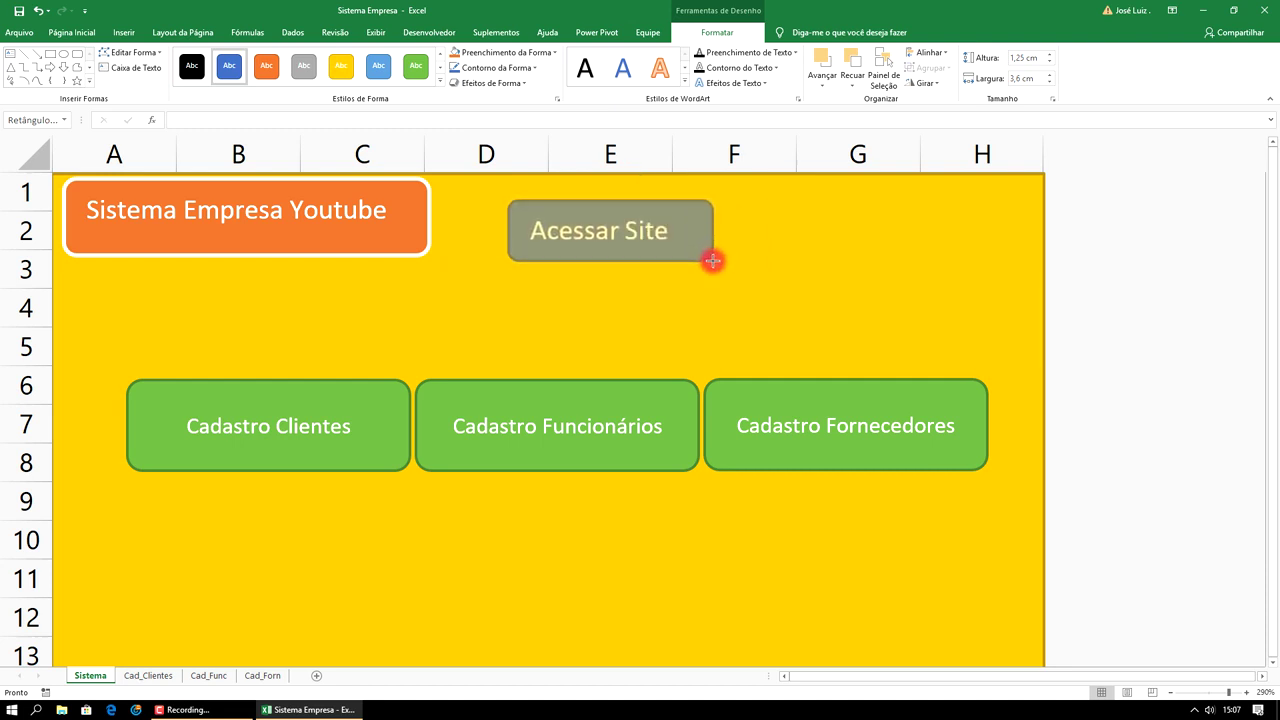
drag(715, 260, 713, 261)
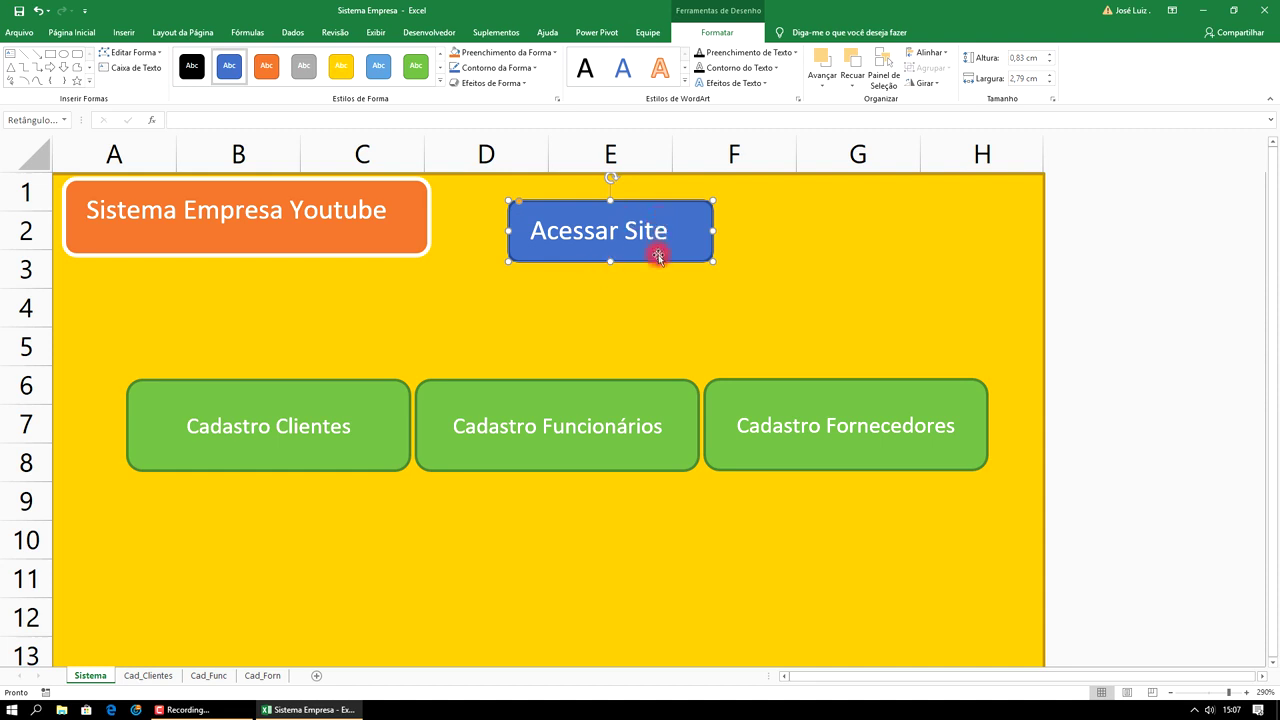
right_click(703, 213)
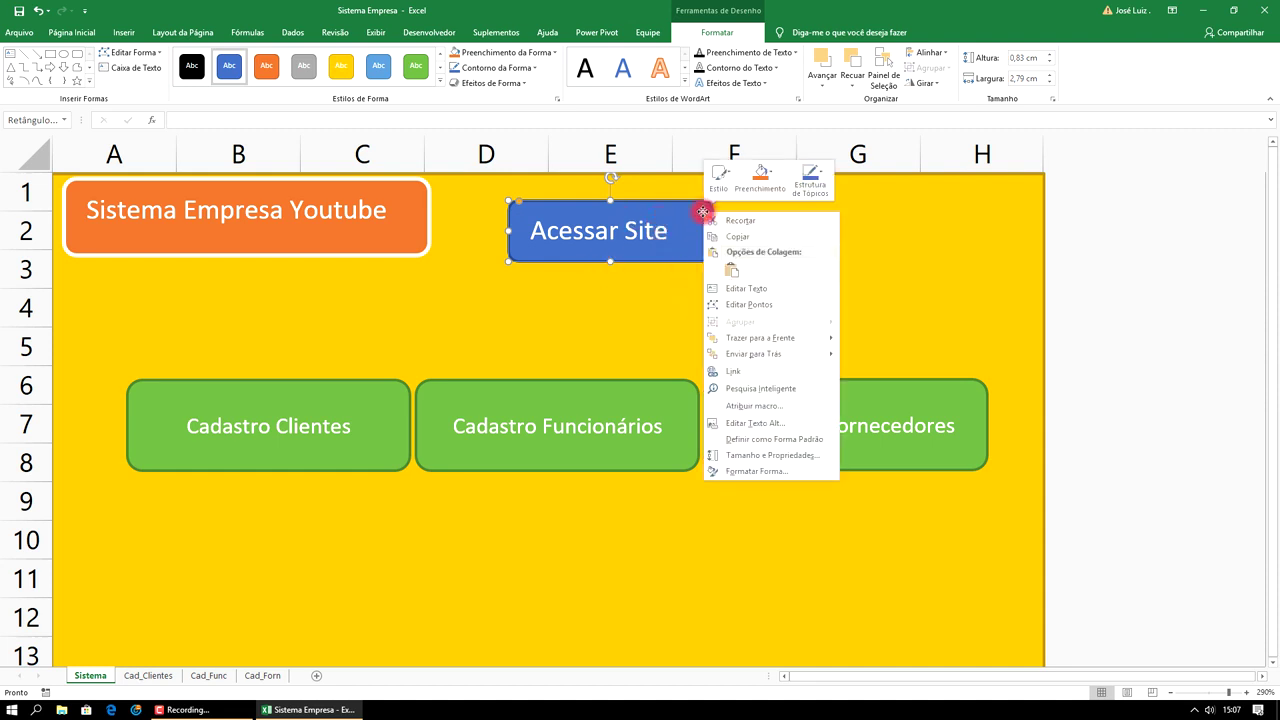
click(745, 377)
click(560, 324)
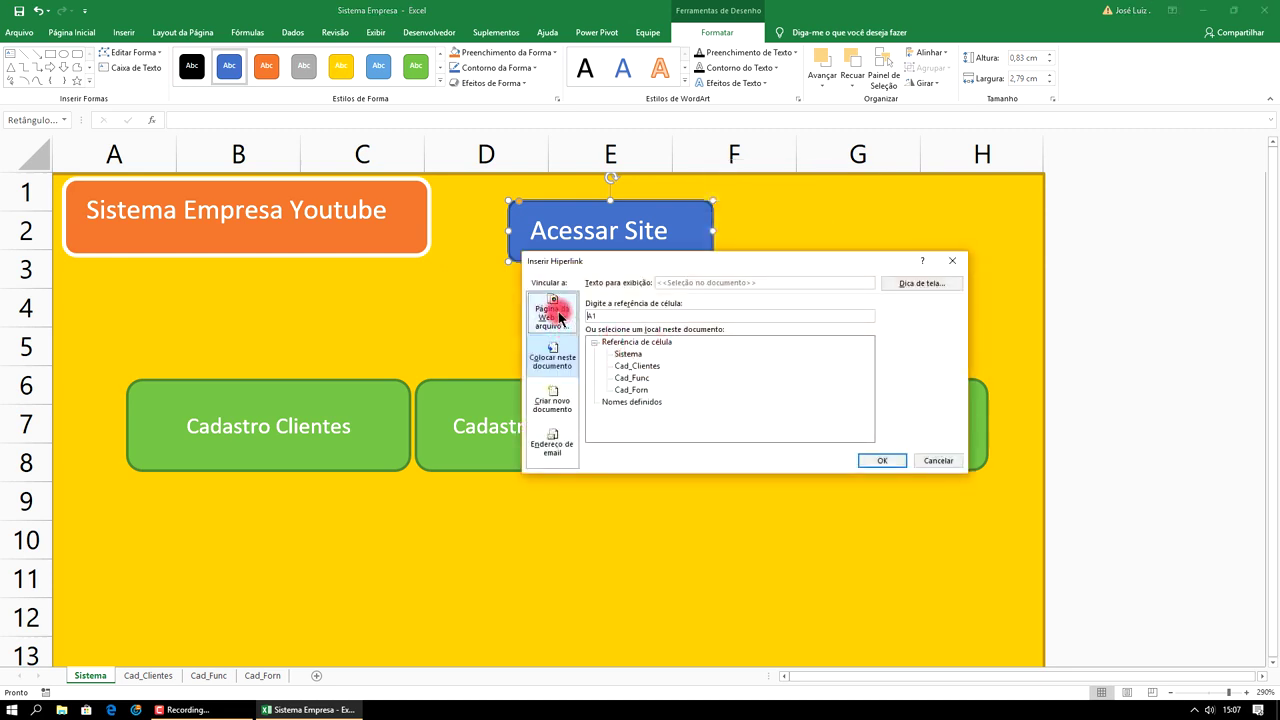
click(558, 315)
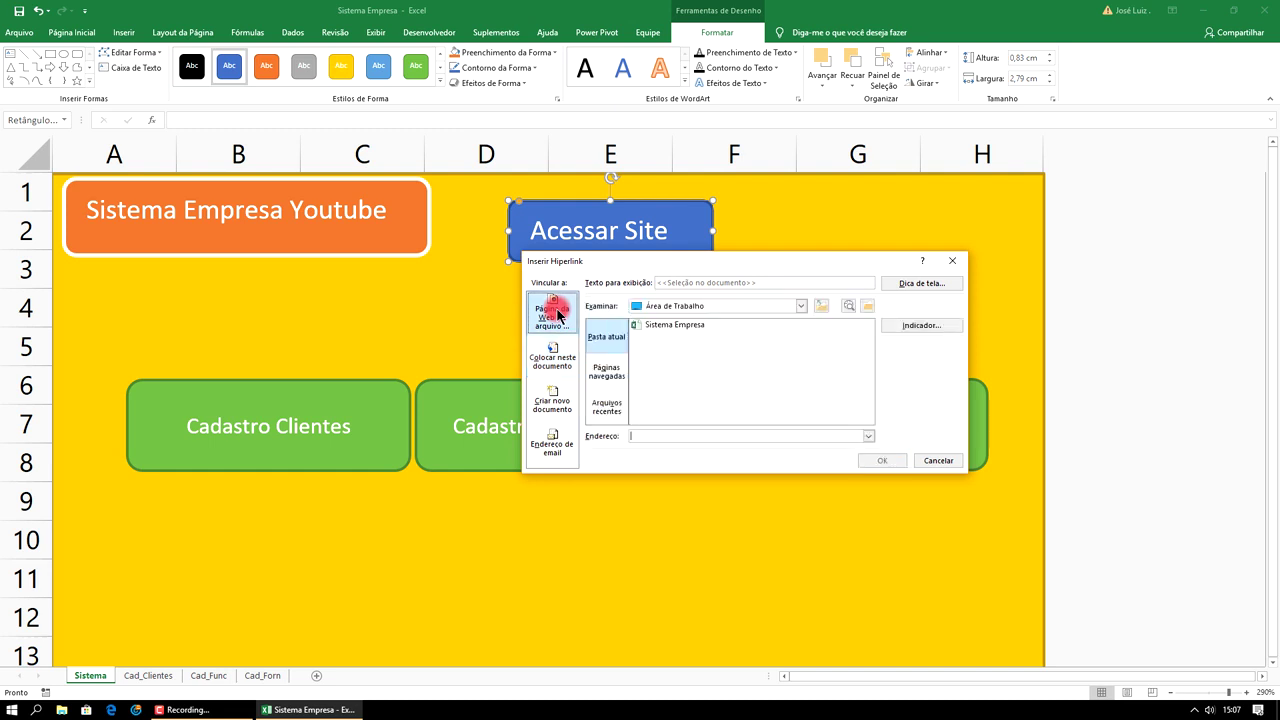
click(647, 438)
text(http://www.google.com)
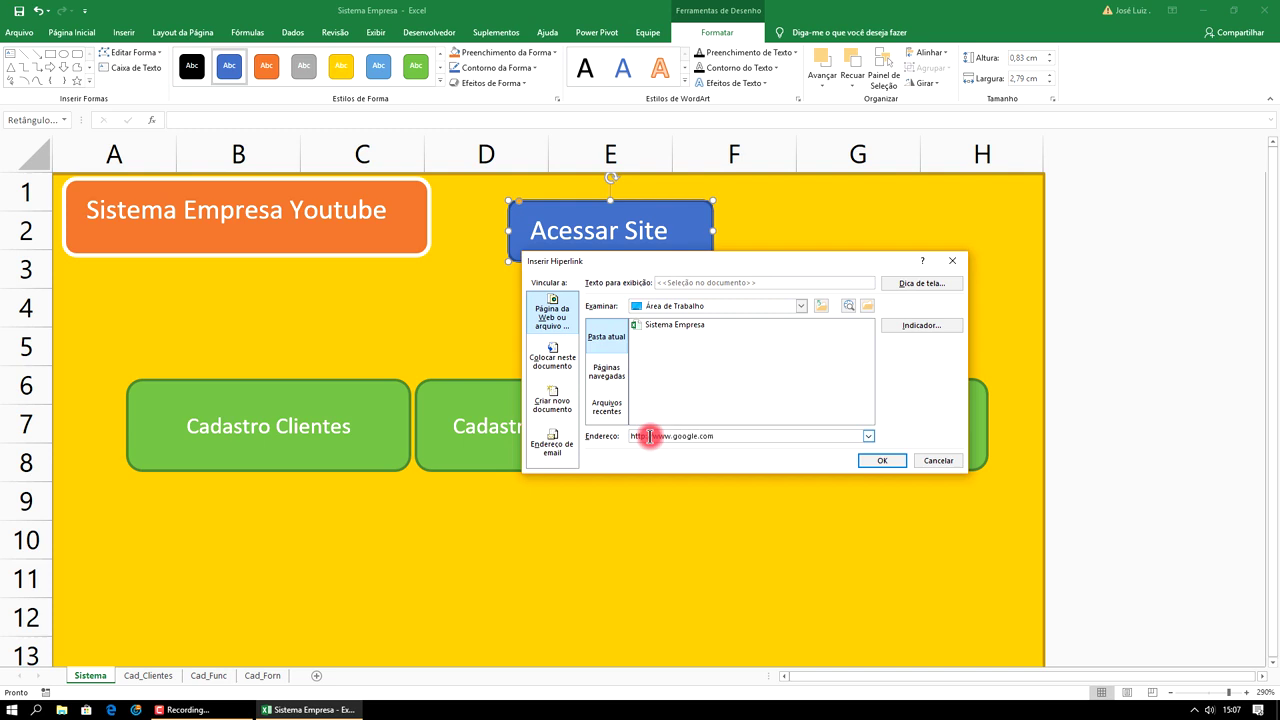
click(884, 462)
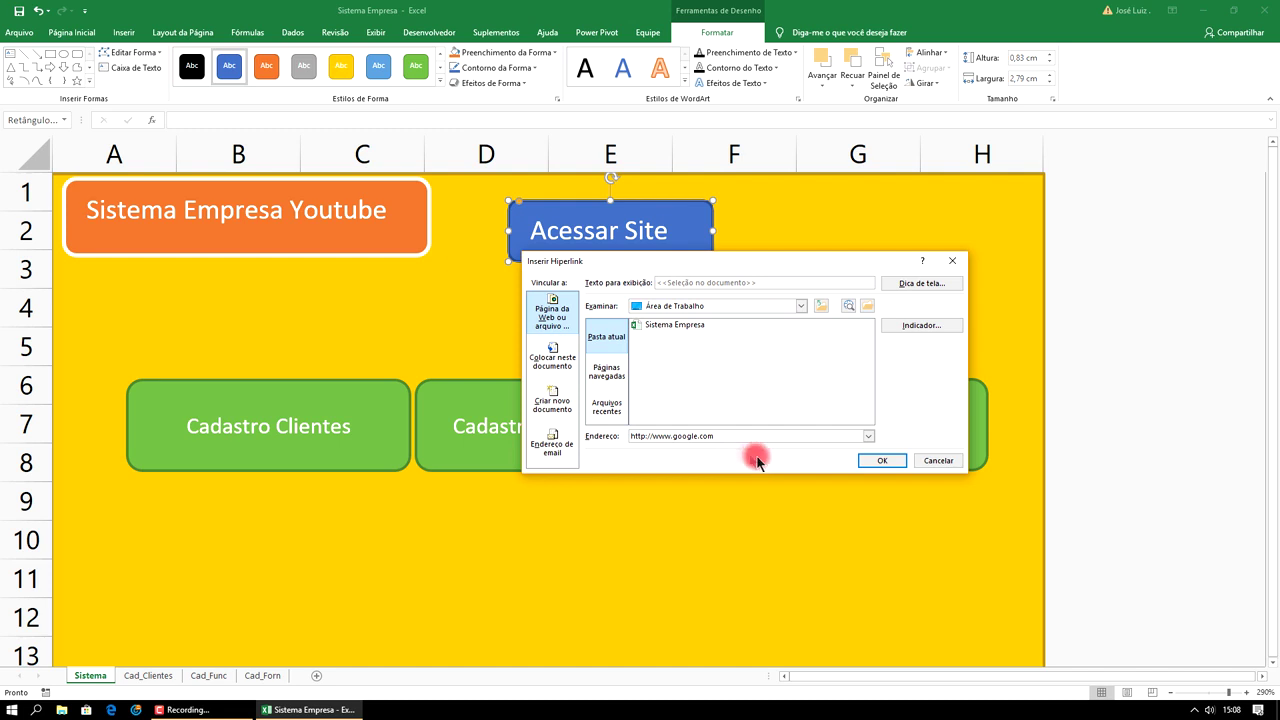
click(887, 461)
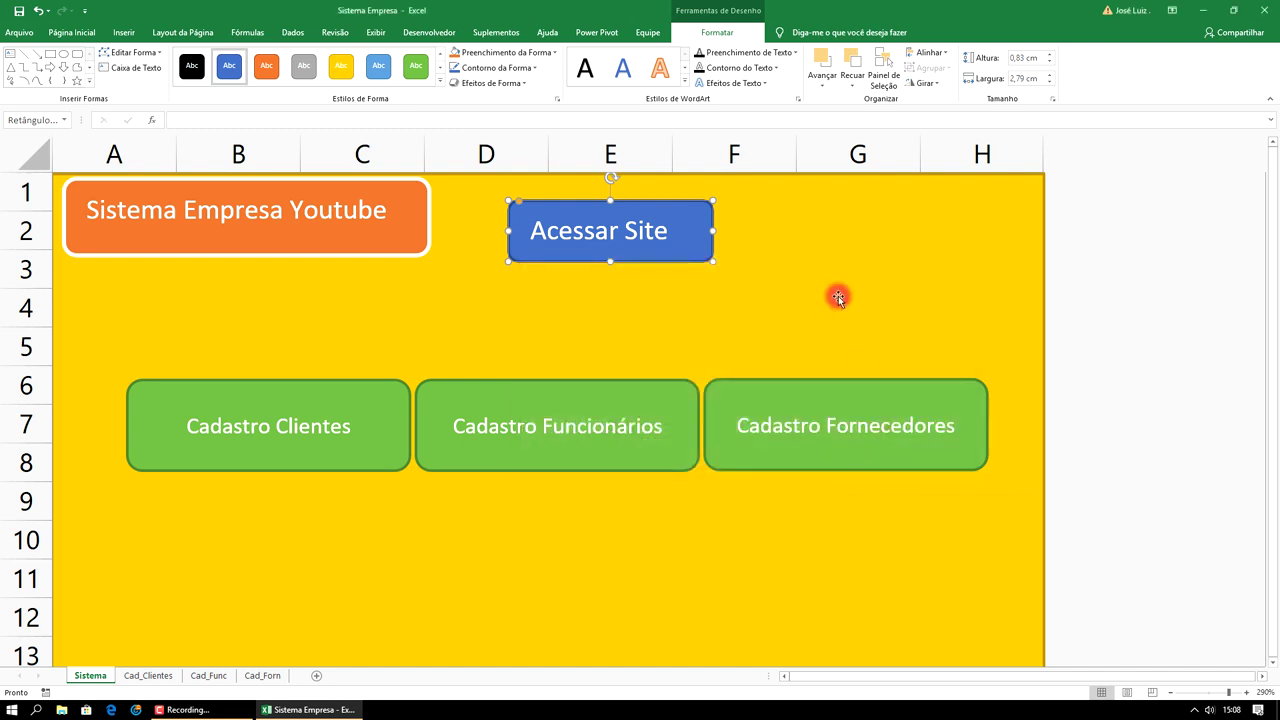
click(858, 270)
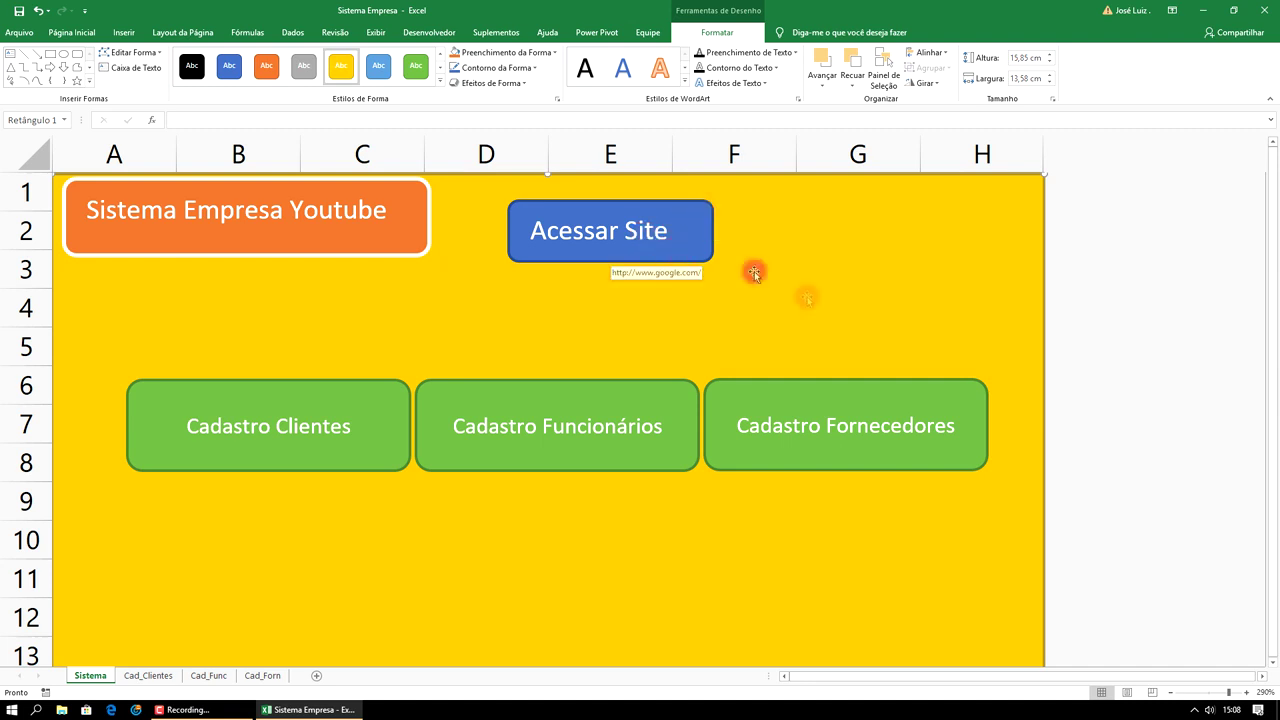
Follow the Acessar Site link to open Google in Chrome, then return to the Excel workbook.
click(685, 232)
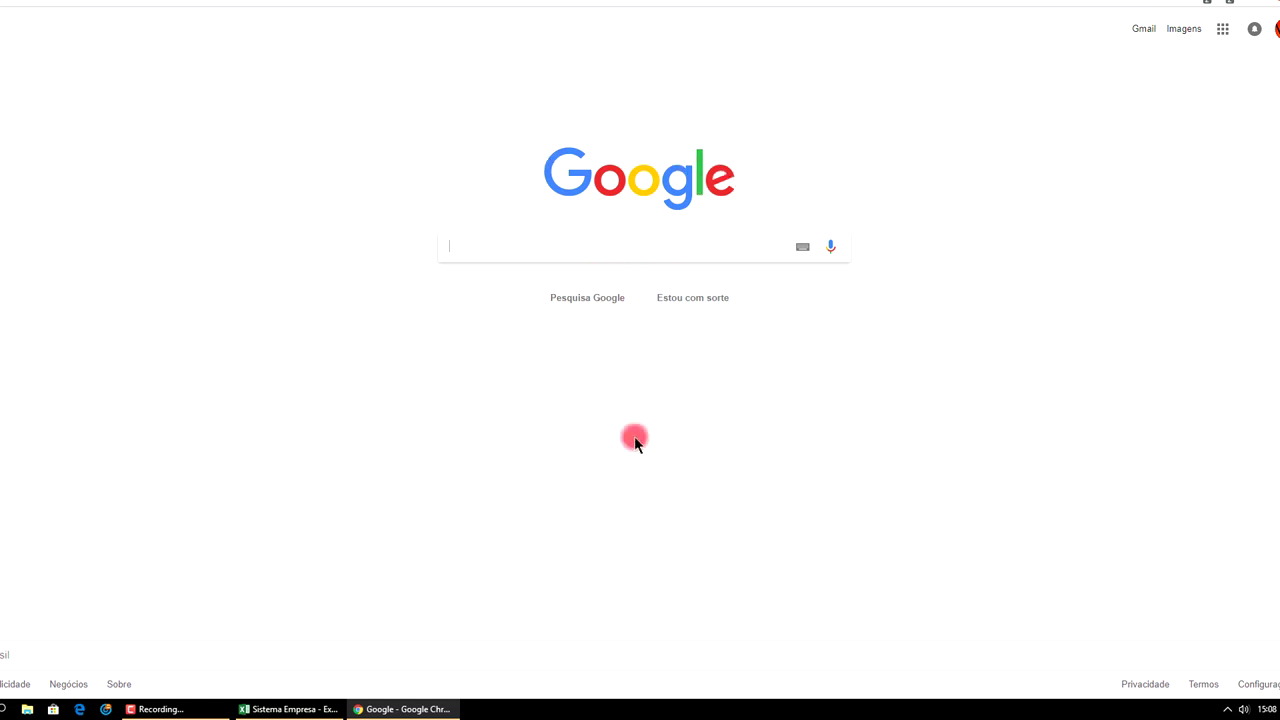
click(329, 706)
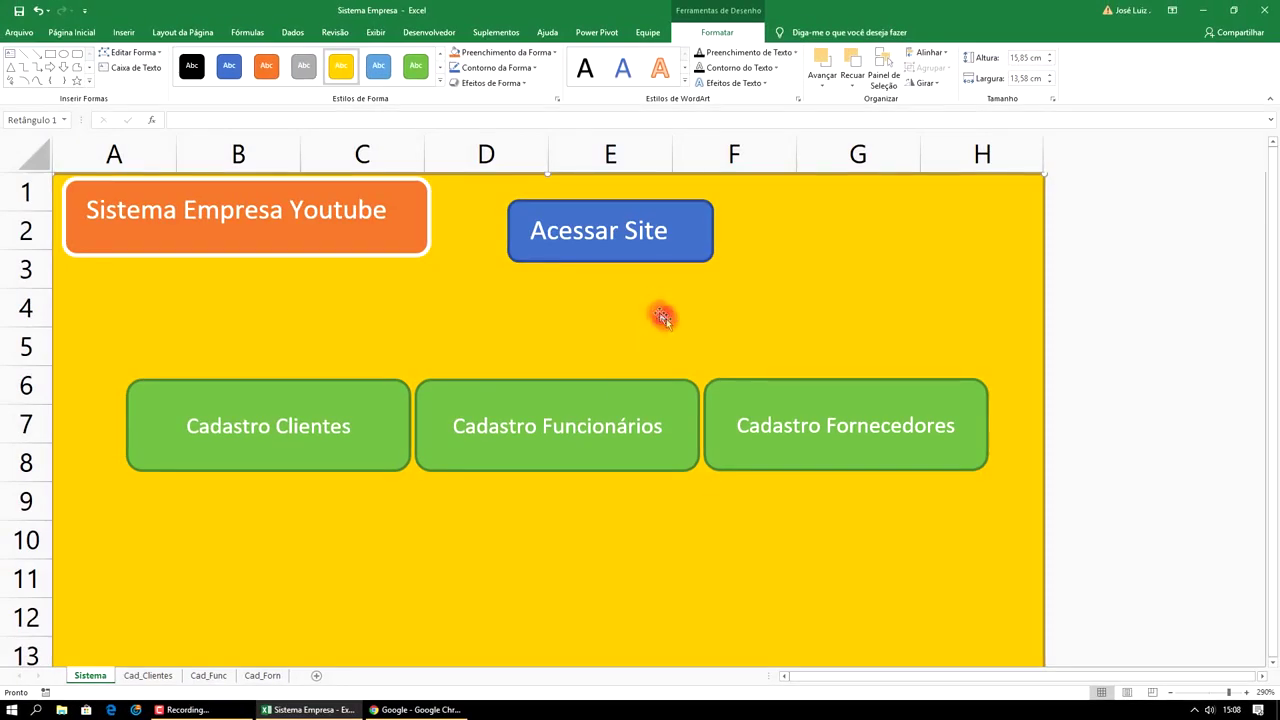
right_click(702, 252)
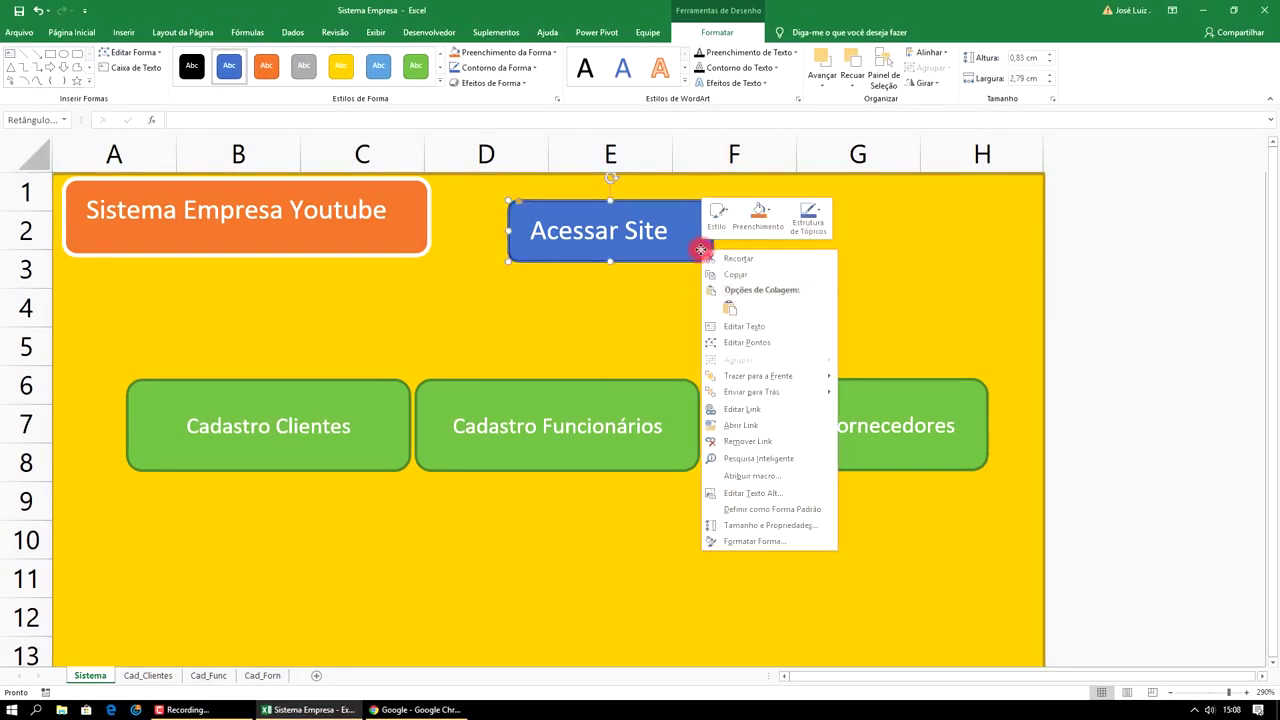
click(747, 412)
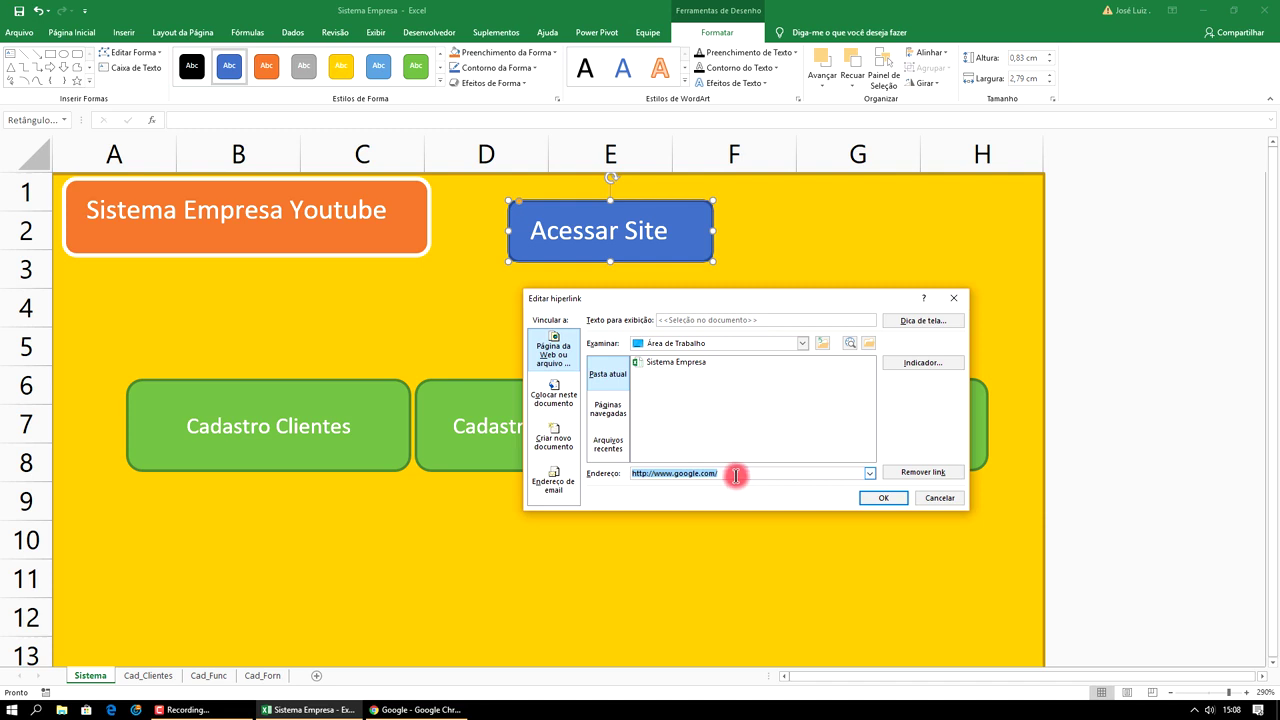
drag(735, 476, 677, 471)
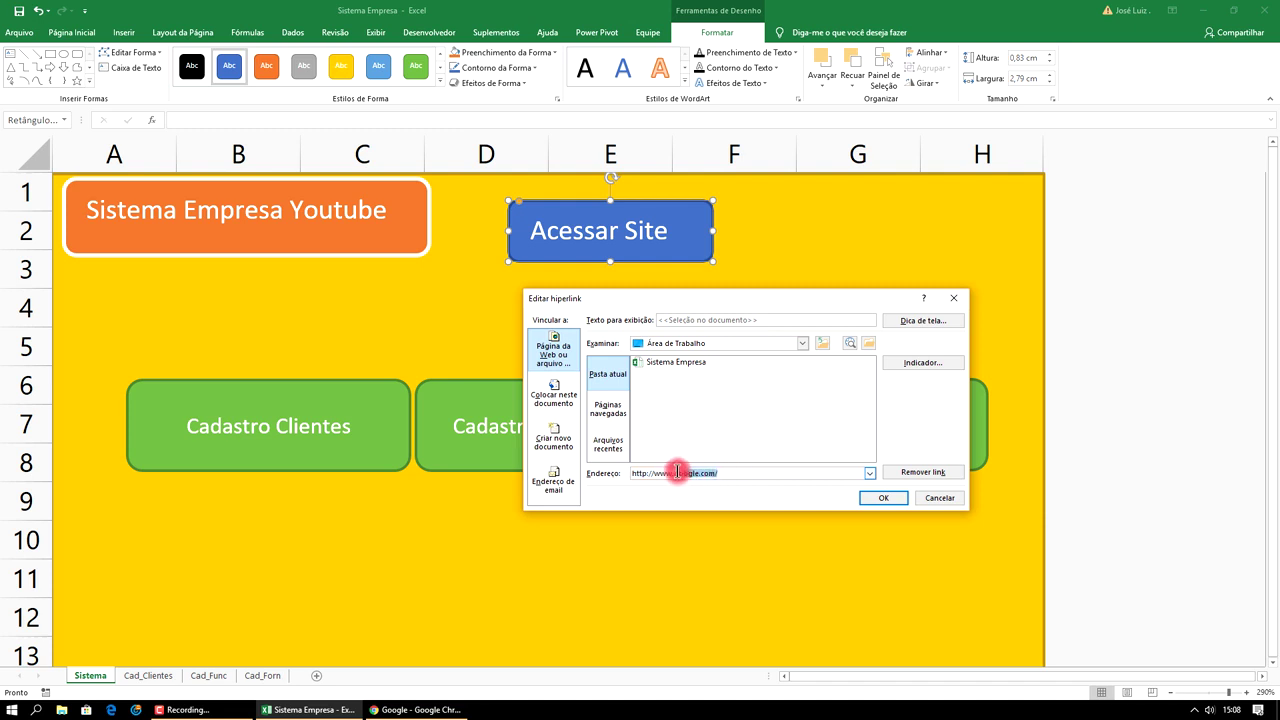
drag(677, 471, 672, 472)
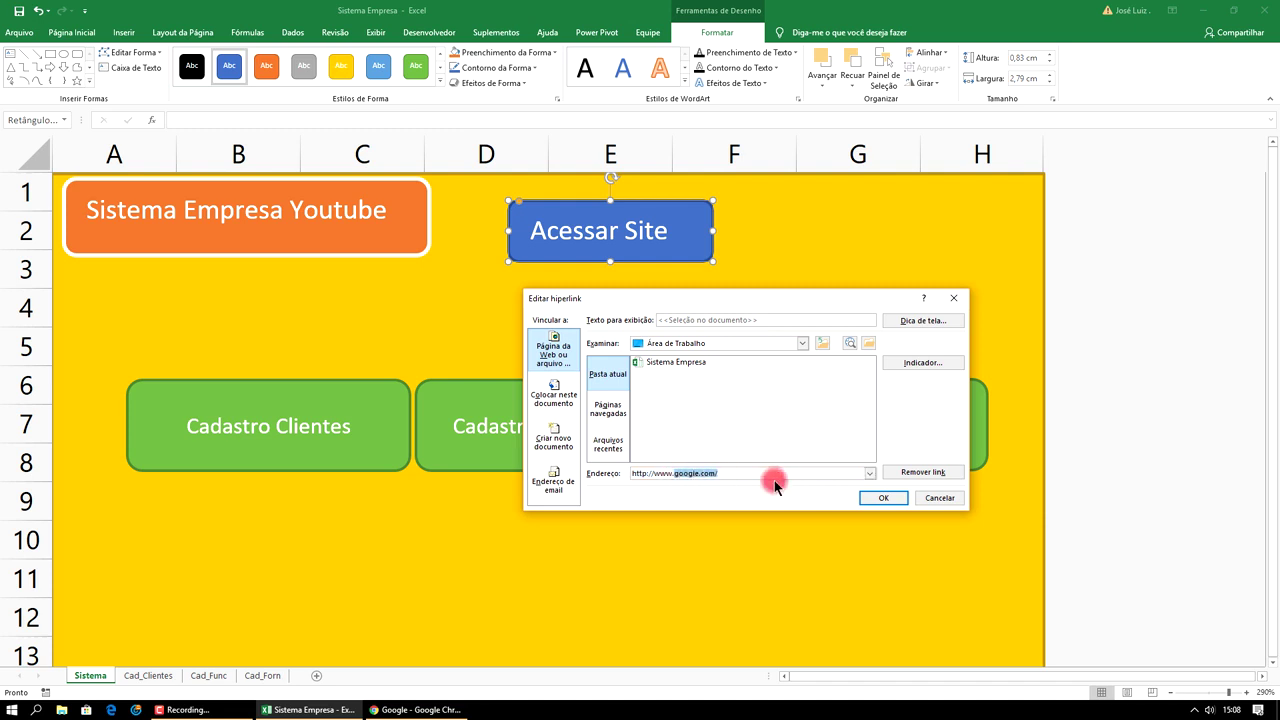
text(youtube.com)
drag(730, 472, 685, 472)
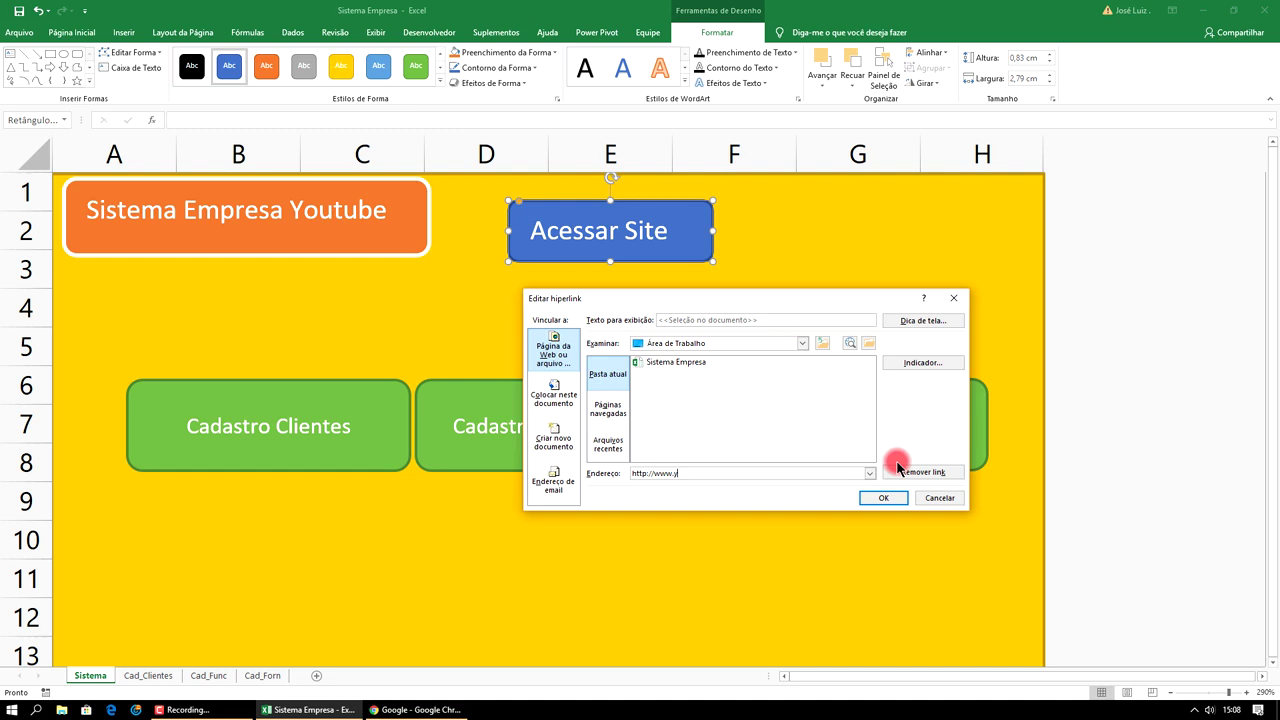
key(BackSpace)
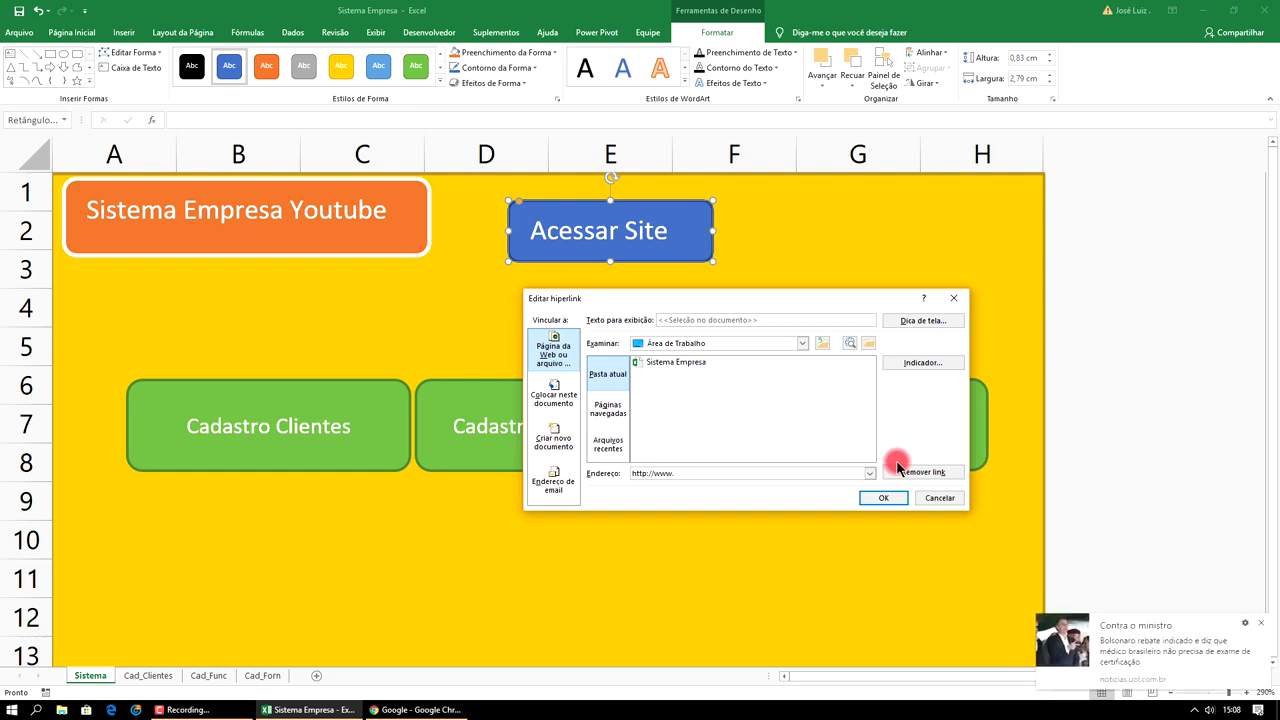
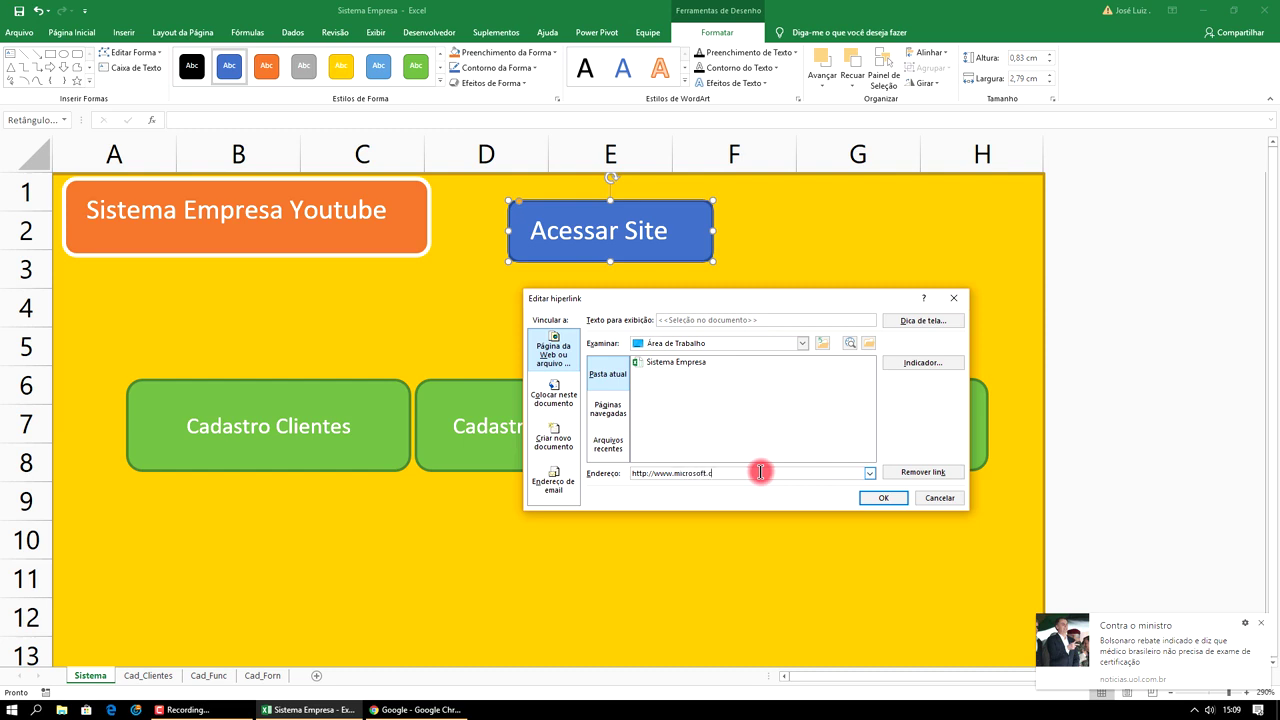
text(br)
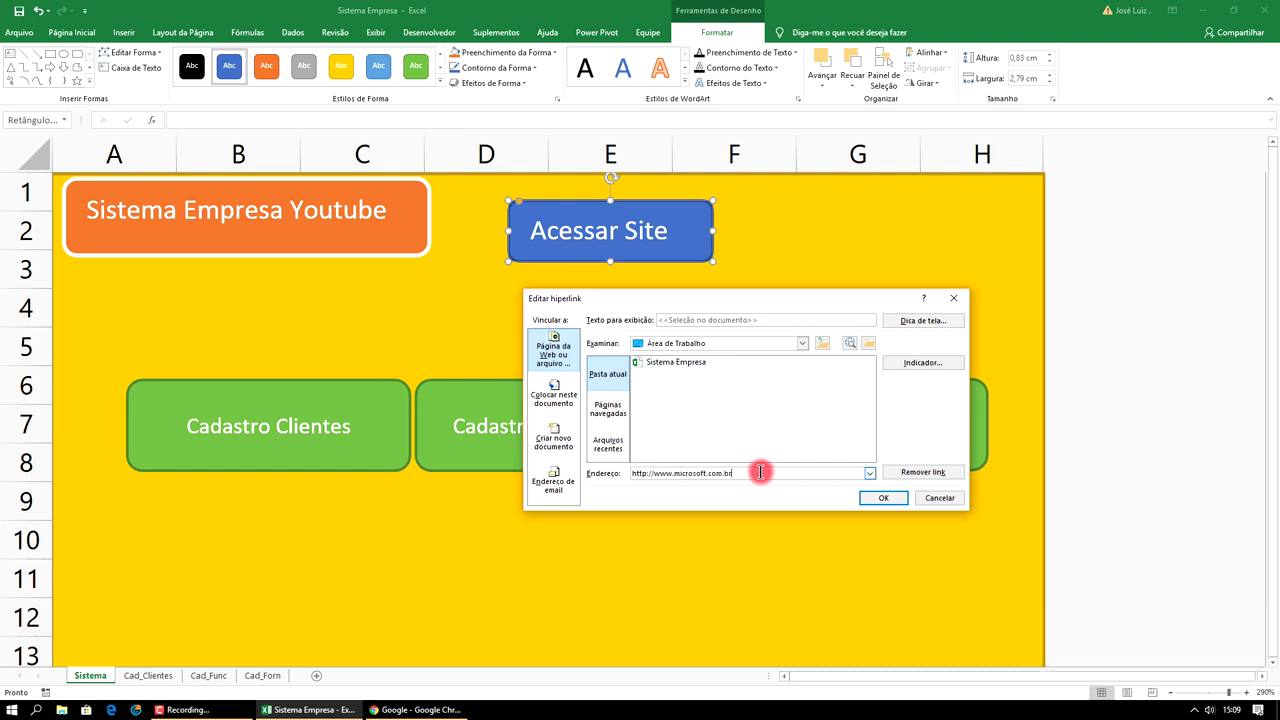
click(884, 499)
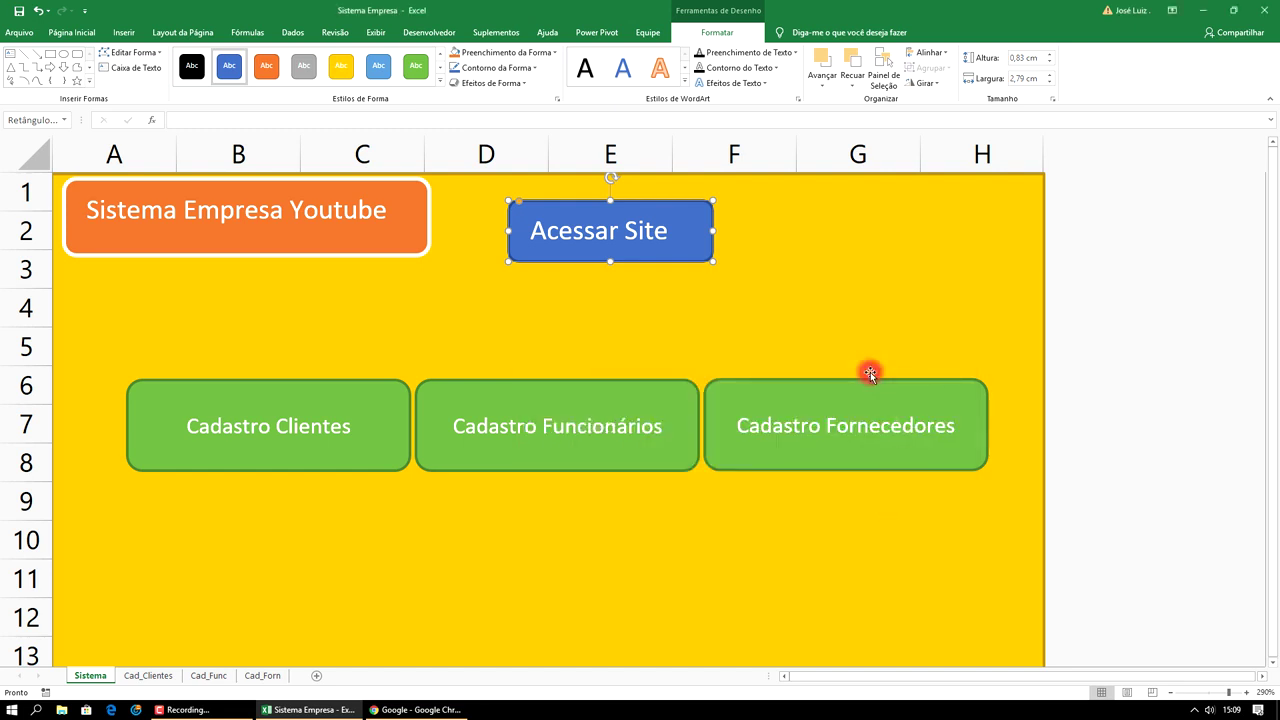
click(752, 295)
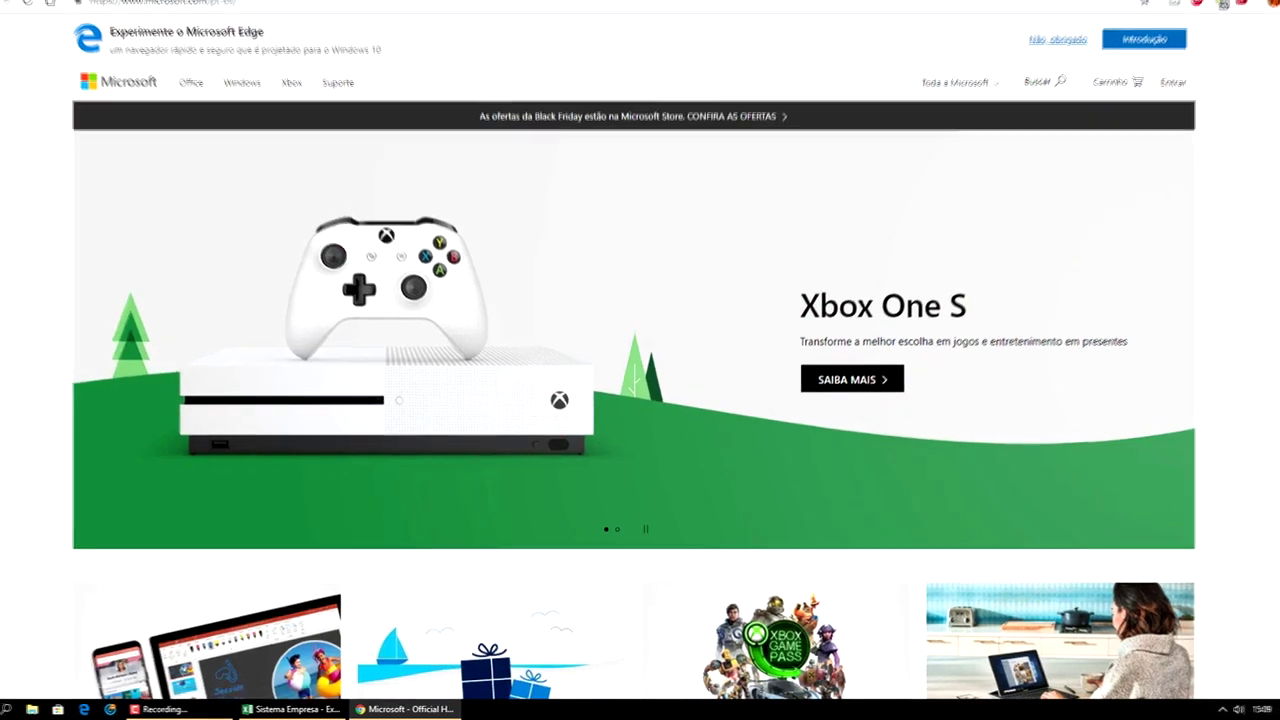
Close the Microsoft site after testing the link, and bring up the workbook's Info page.
click(1240, 3)
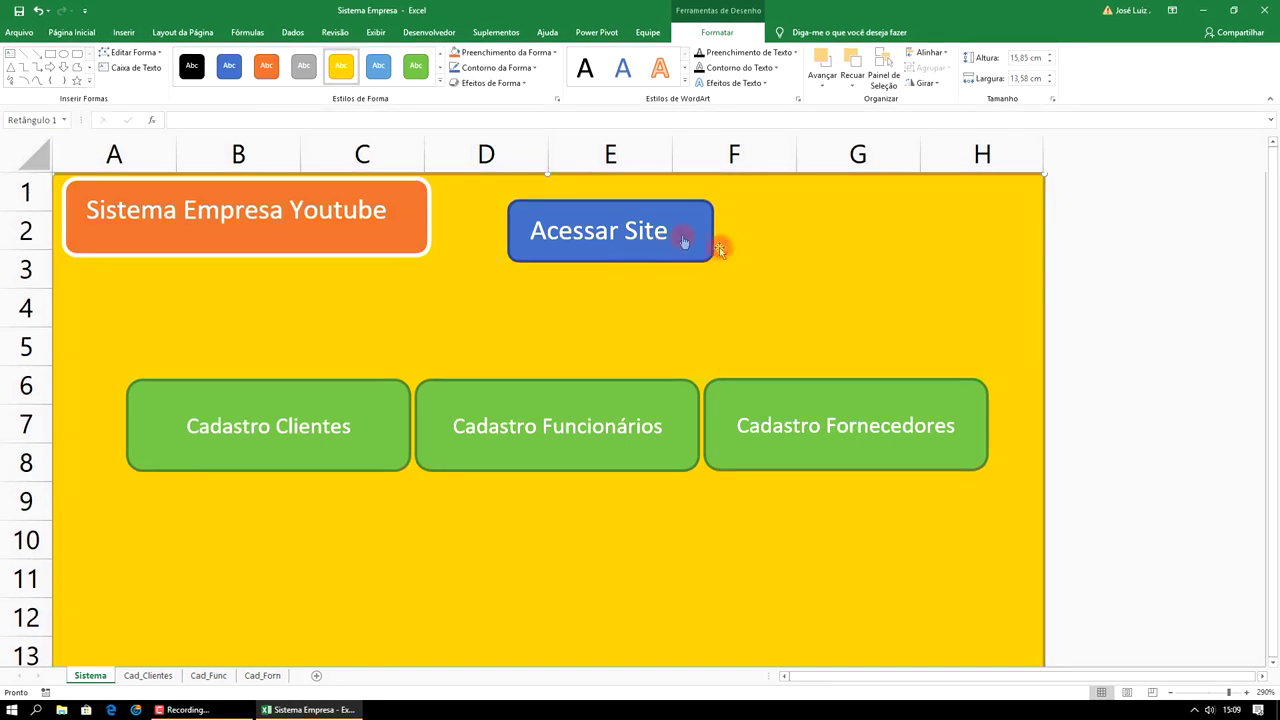
click(627, 353)
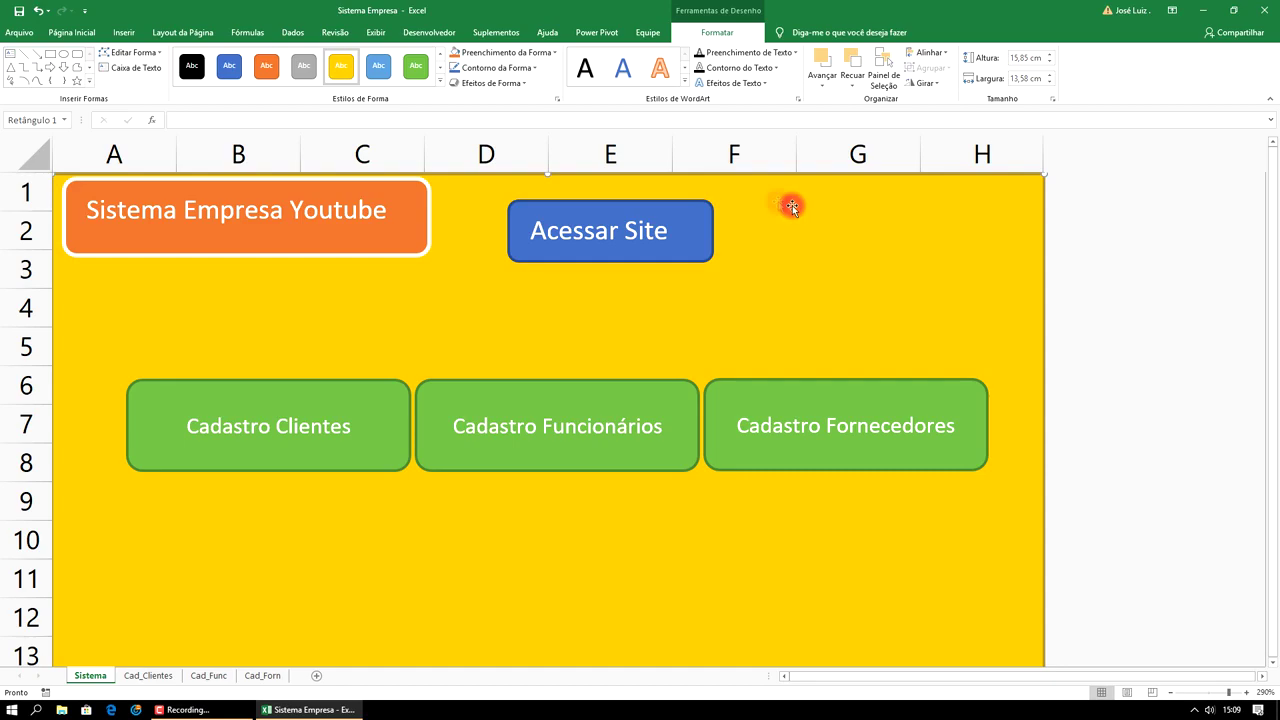
click(18, 35)
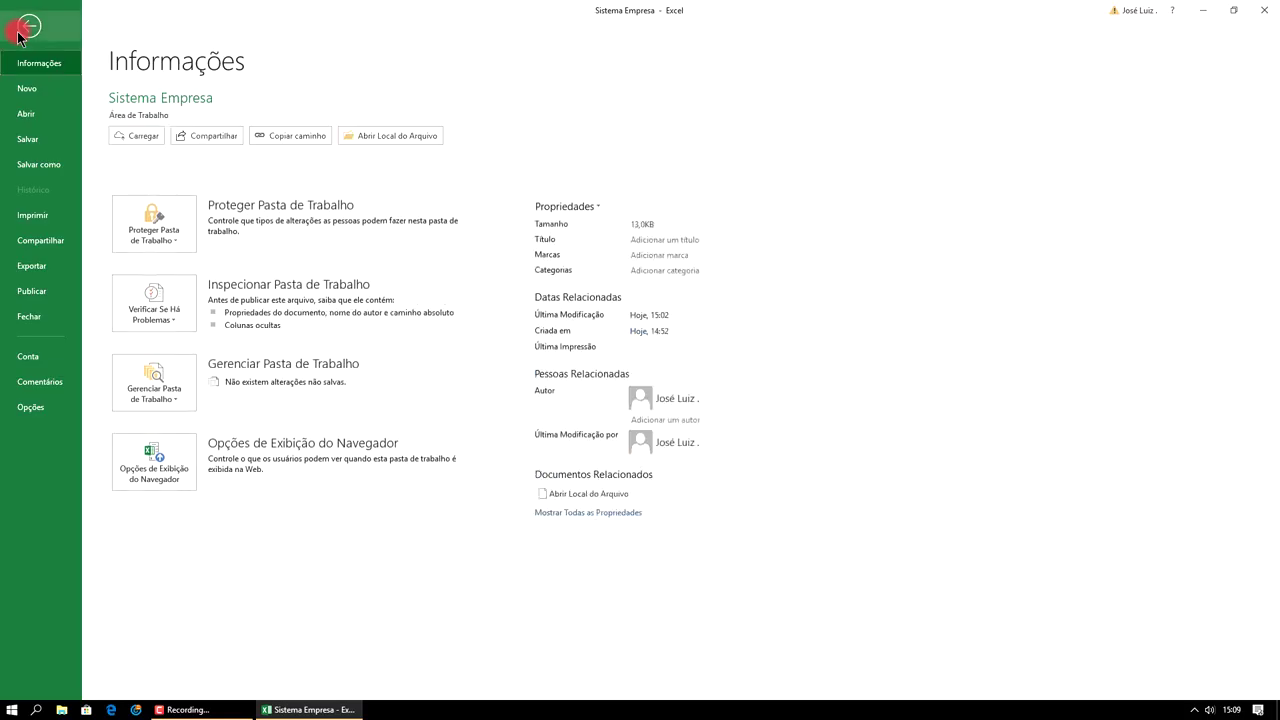
Save the workbook, then save a copy on the desktop named Sistema Empresa 2.
click(33, 142)
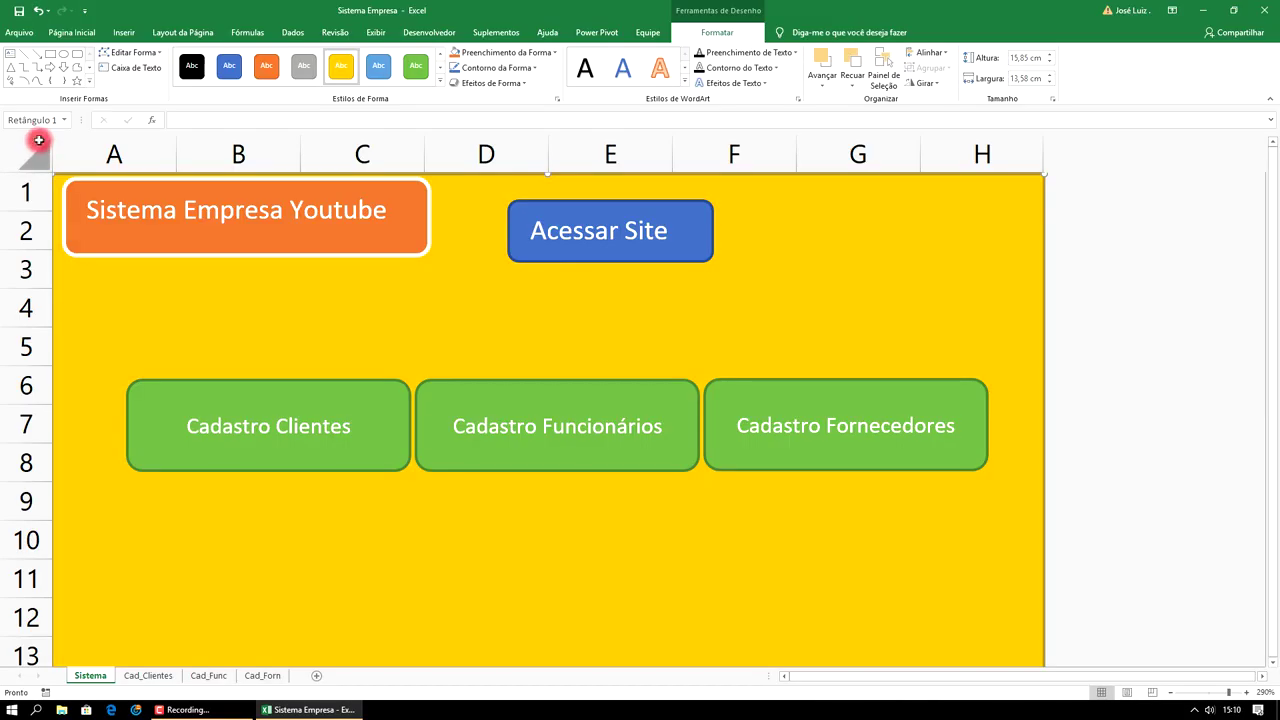
click(18, 35)
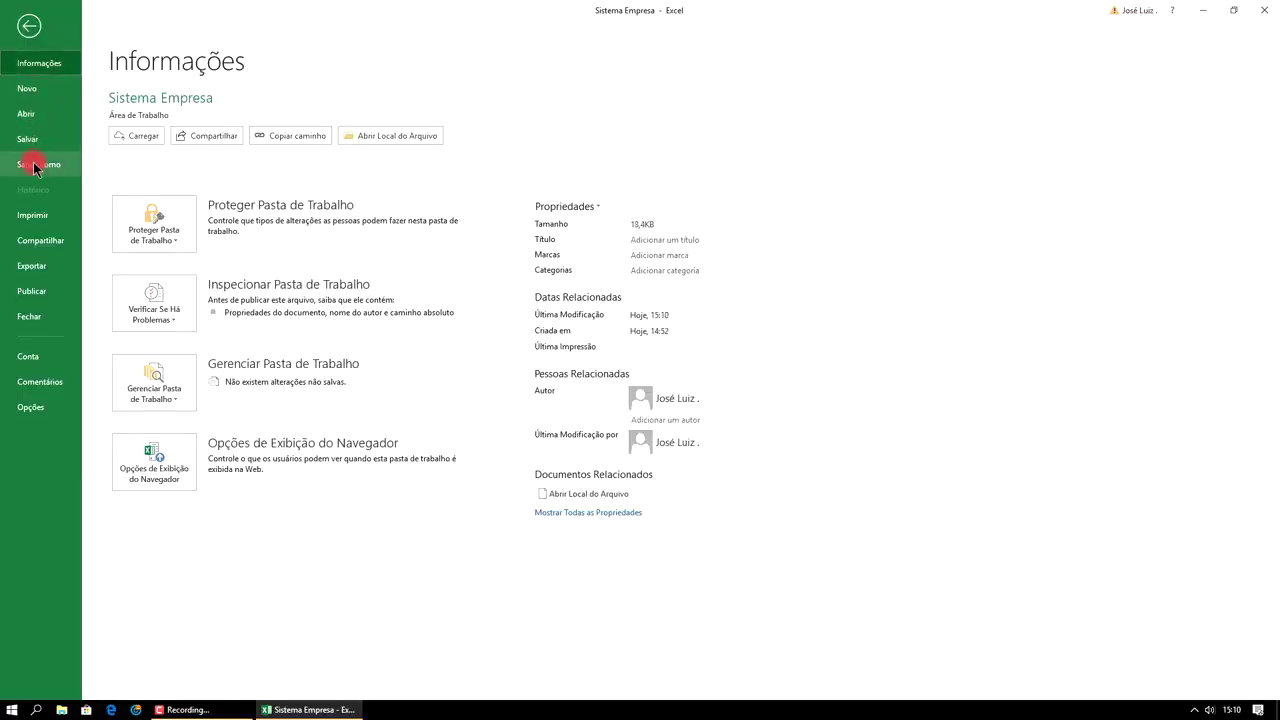
click(38, 164)
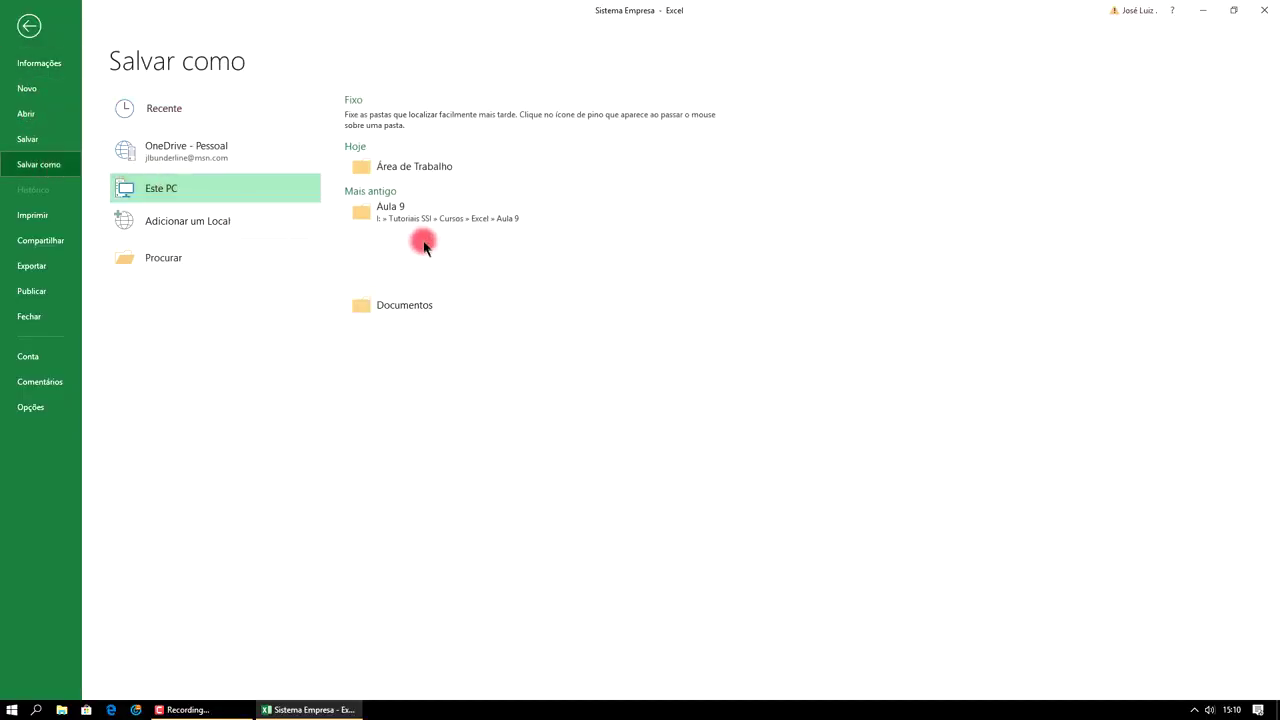
click(432, 168)
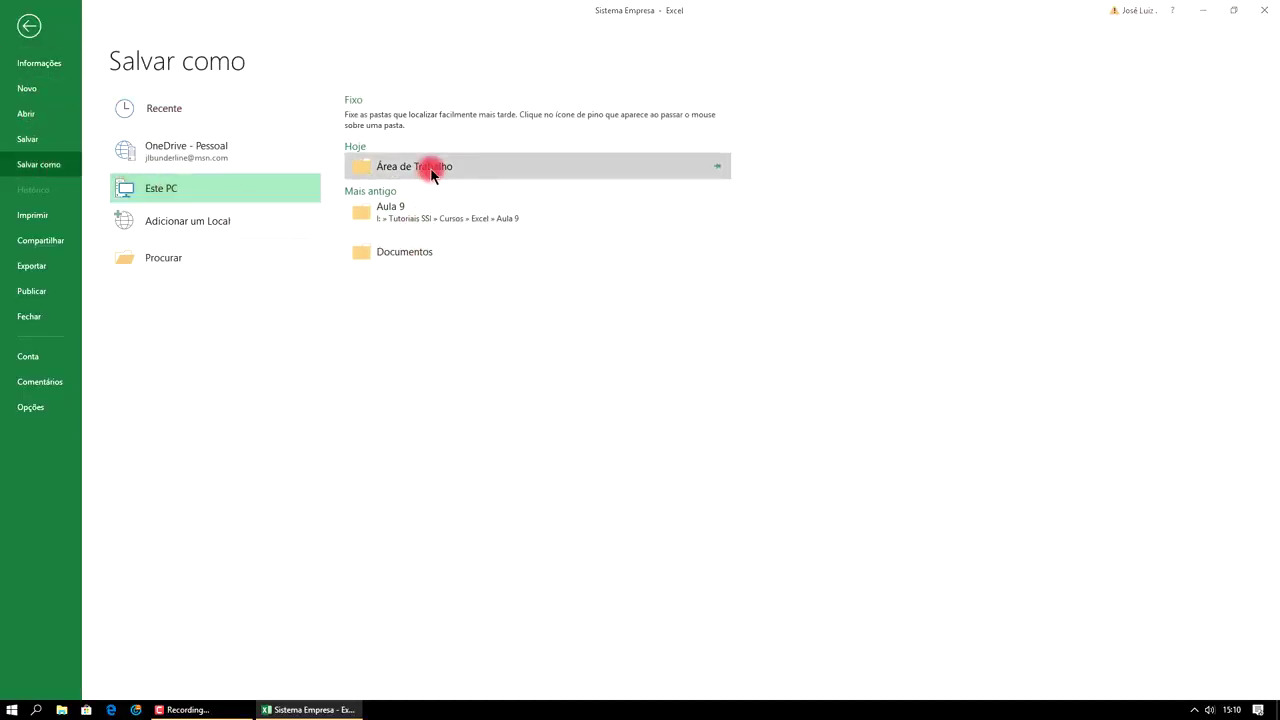
click(235, 269)
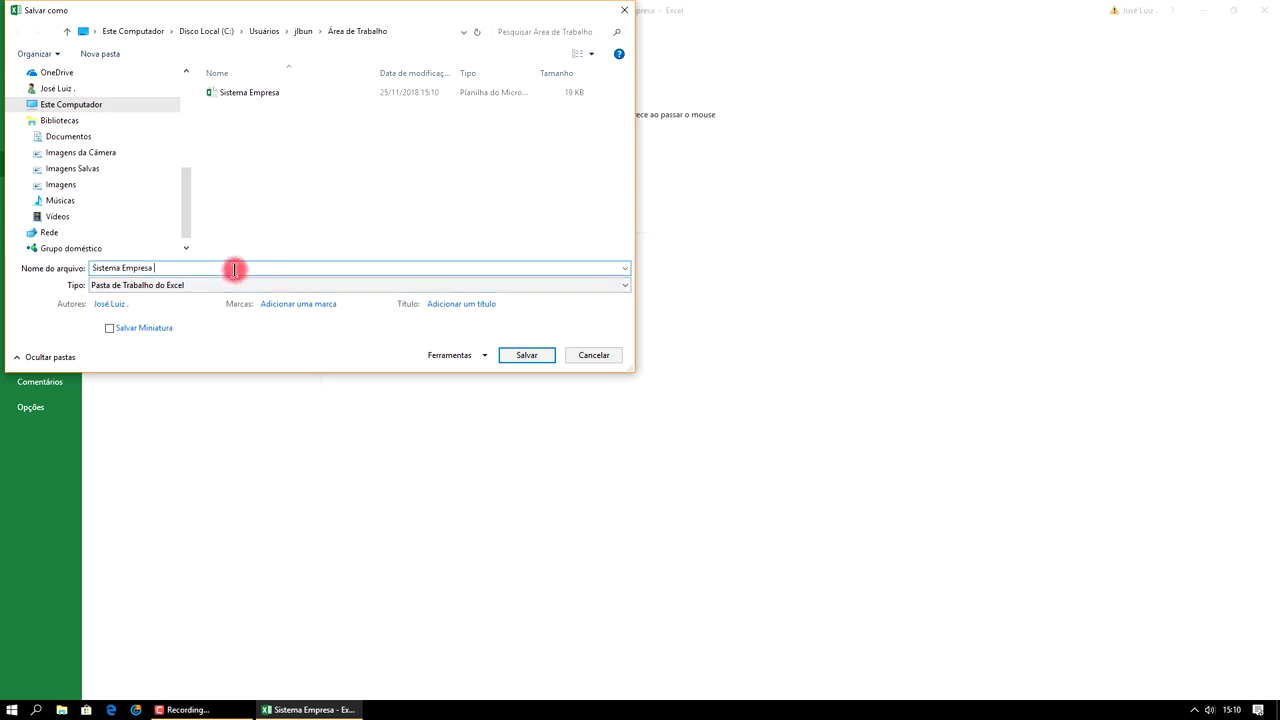
click(525, 356)
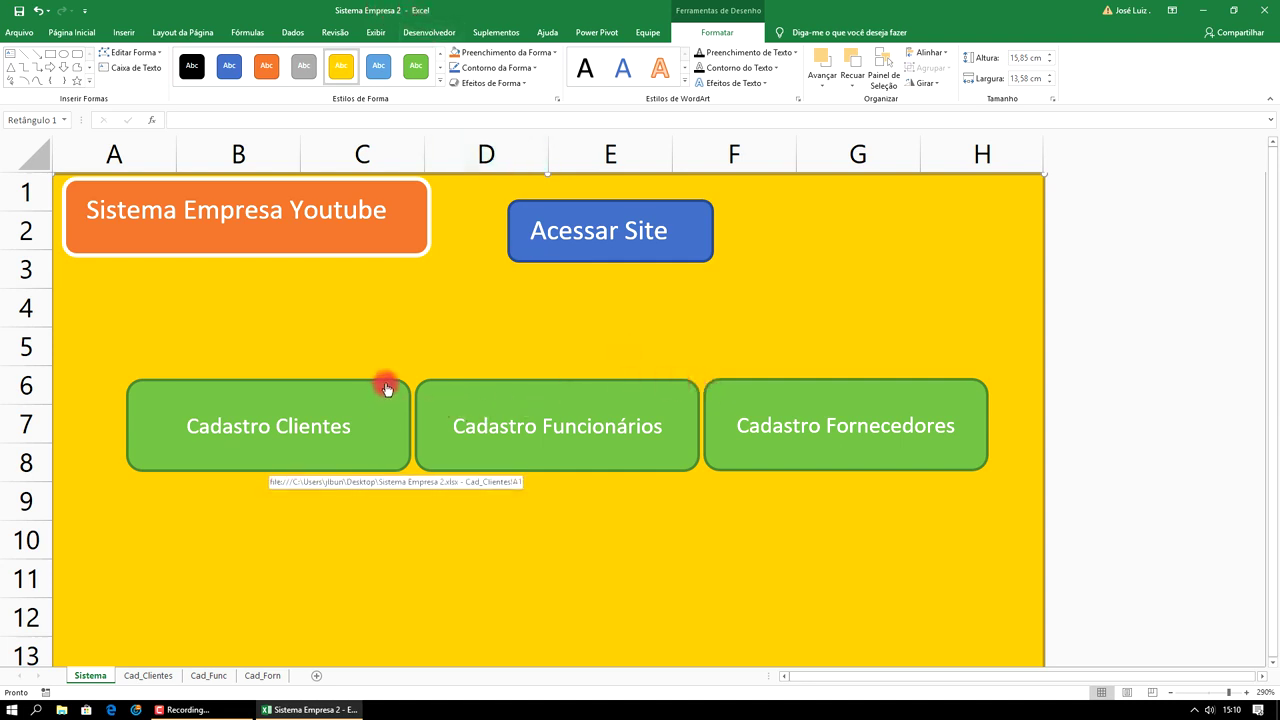
Apply the black shape style to the yellow background rectangle, then close Sistema Empresa 2.
ctrl+click(146, 397)
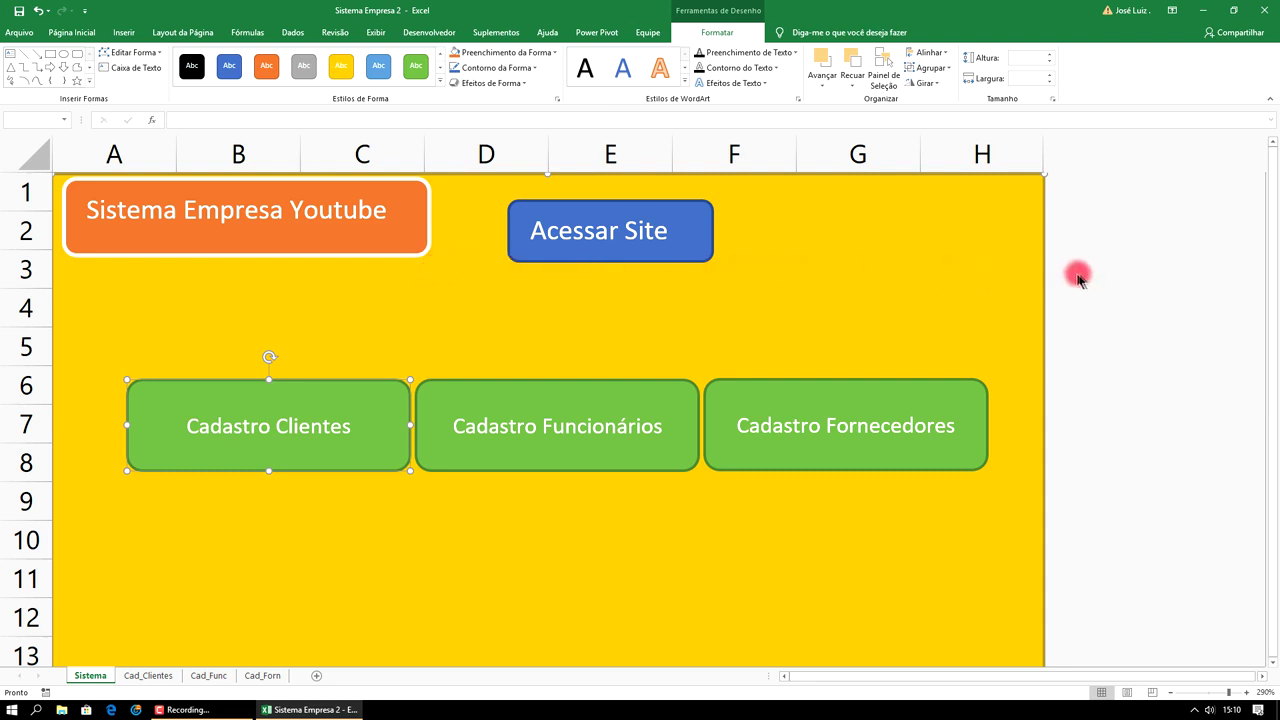
click(612, 300)
click(852, 305)
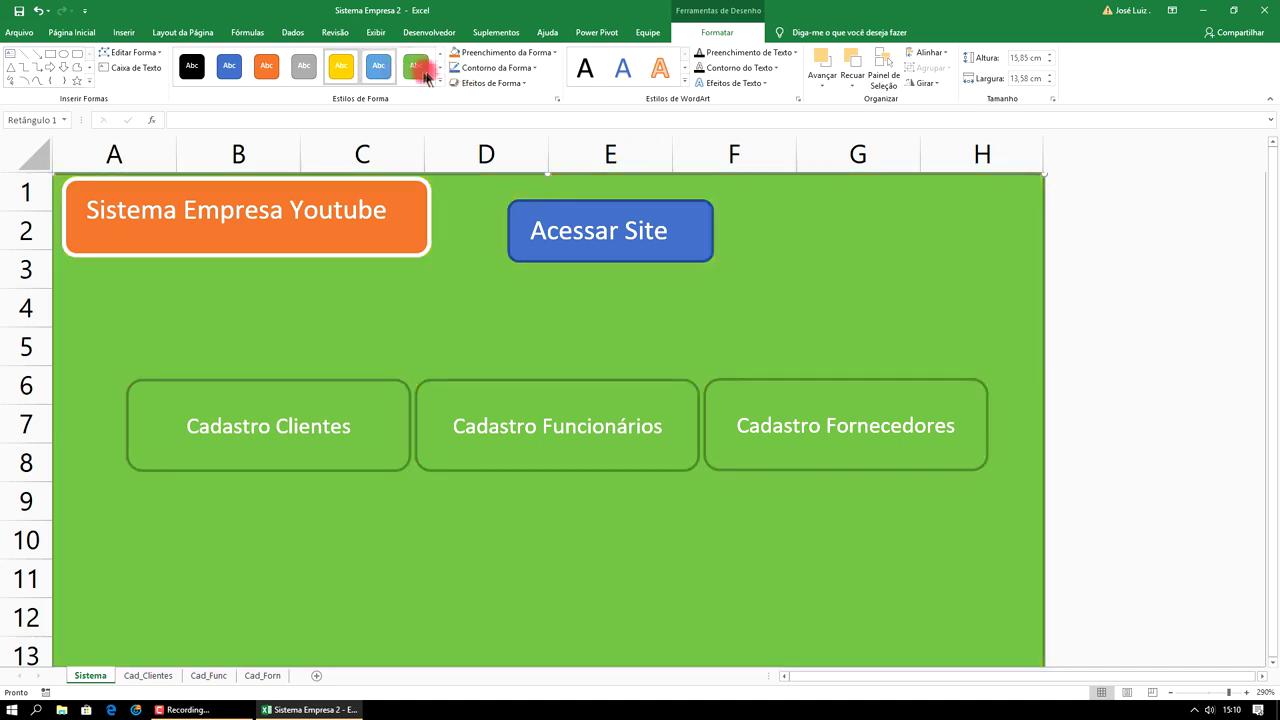
click(426, 76)
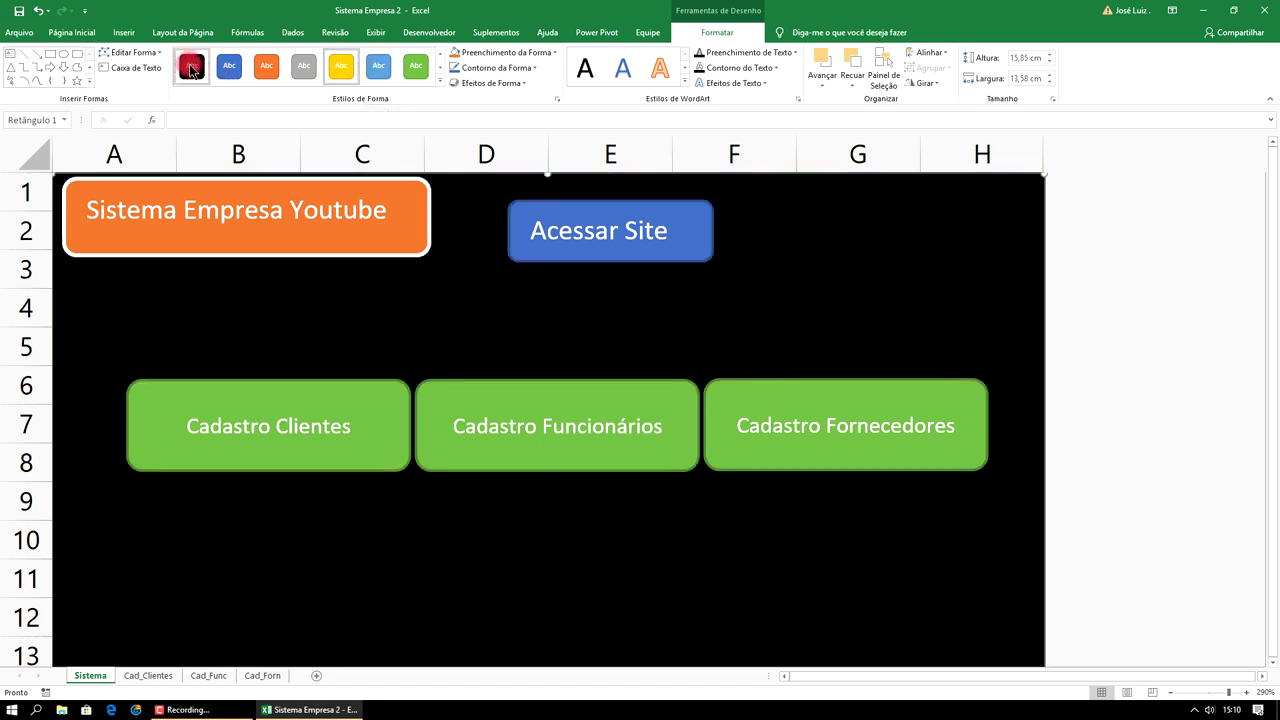
click(191, 66)
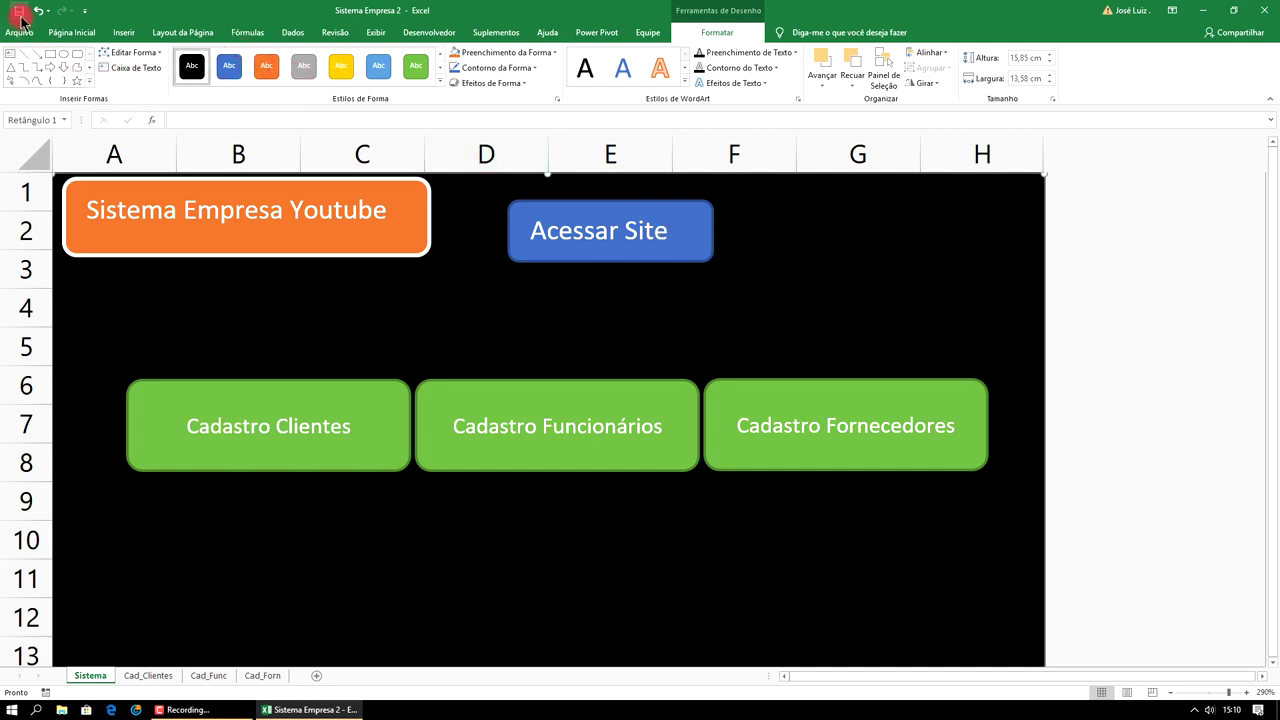
click(1262, 10)
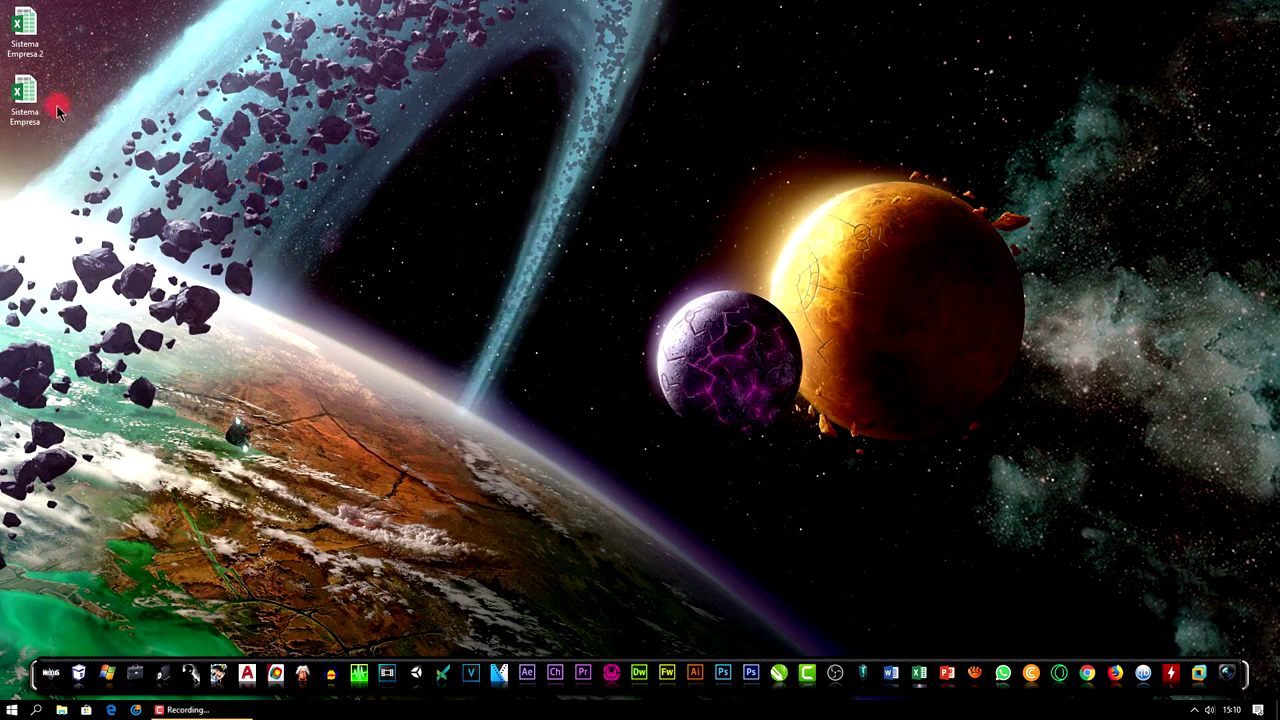
Open the original Sistema Empresa workbook from its desktop icon.
double_click(22, 95)
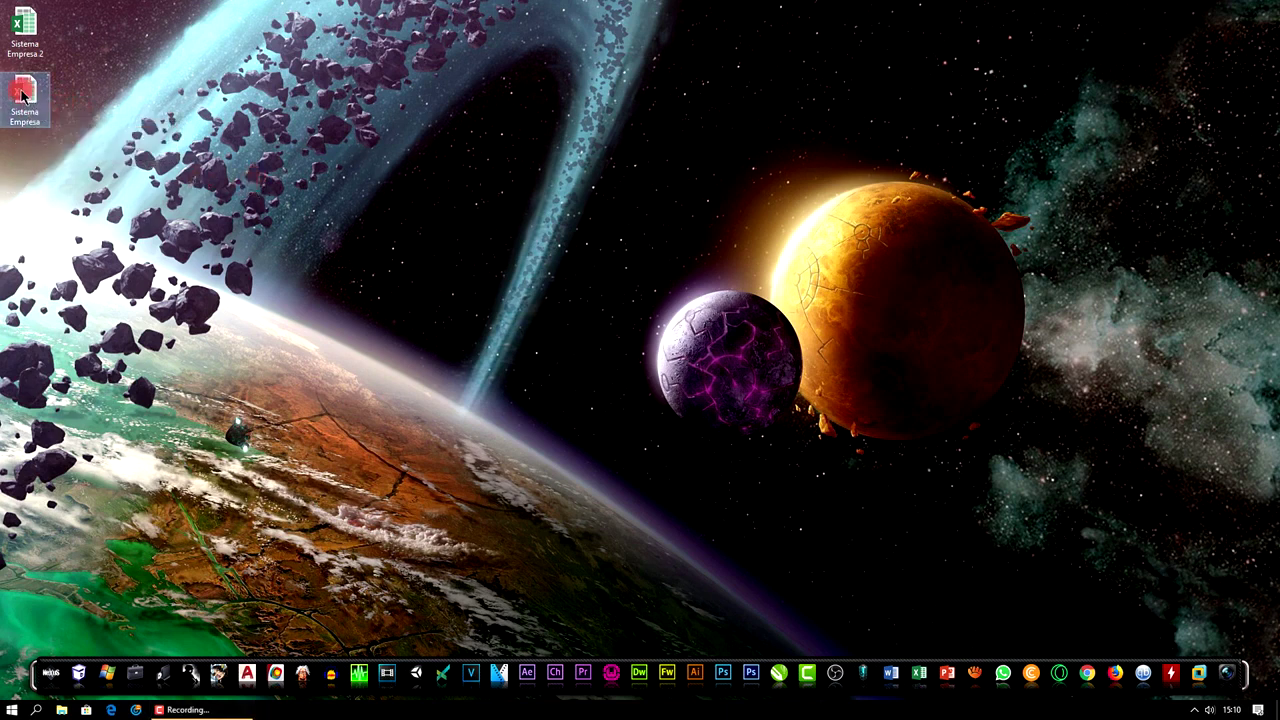
click(544, 246)
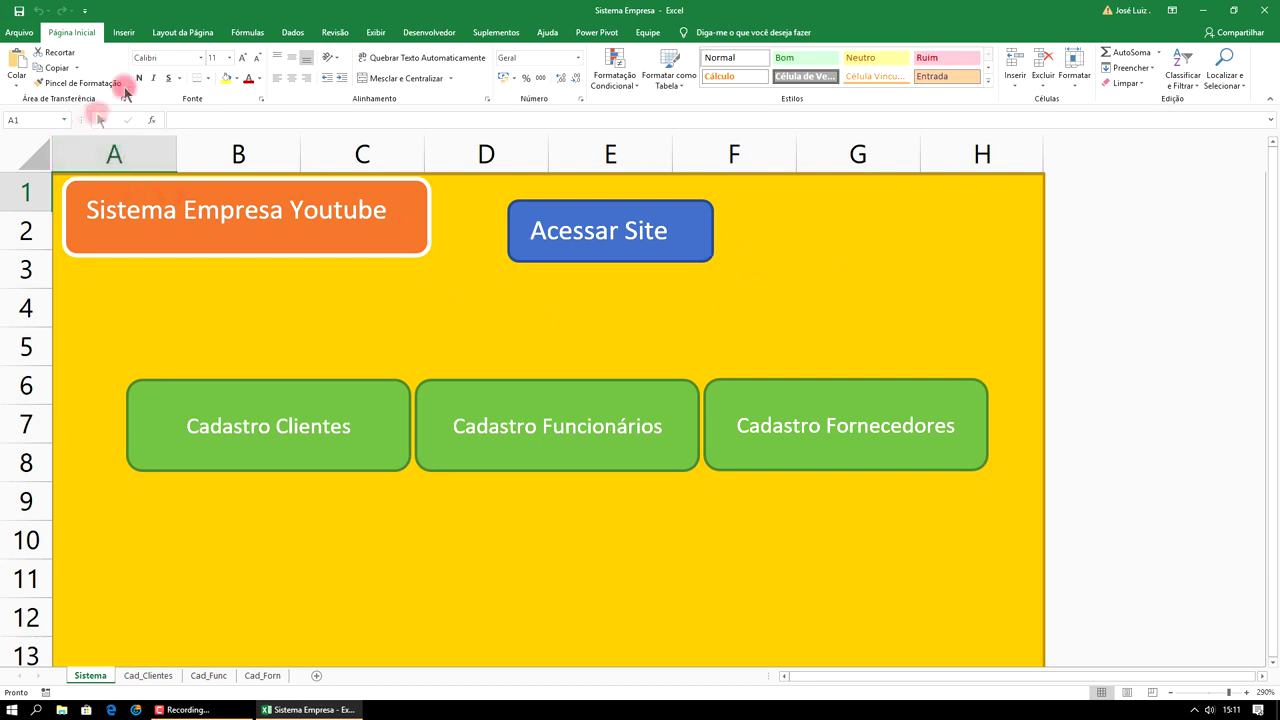
Draw a rounded rectangle beside Acessar Site for the Sistema 2 button.
click(124, 32)
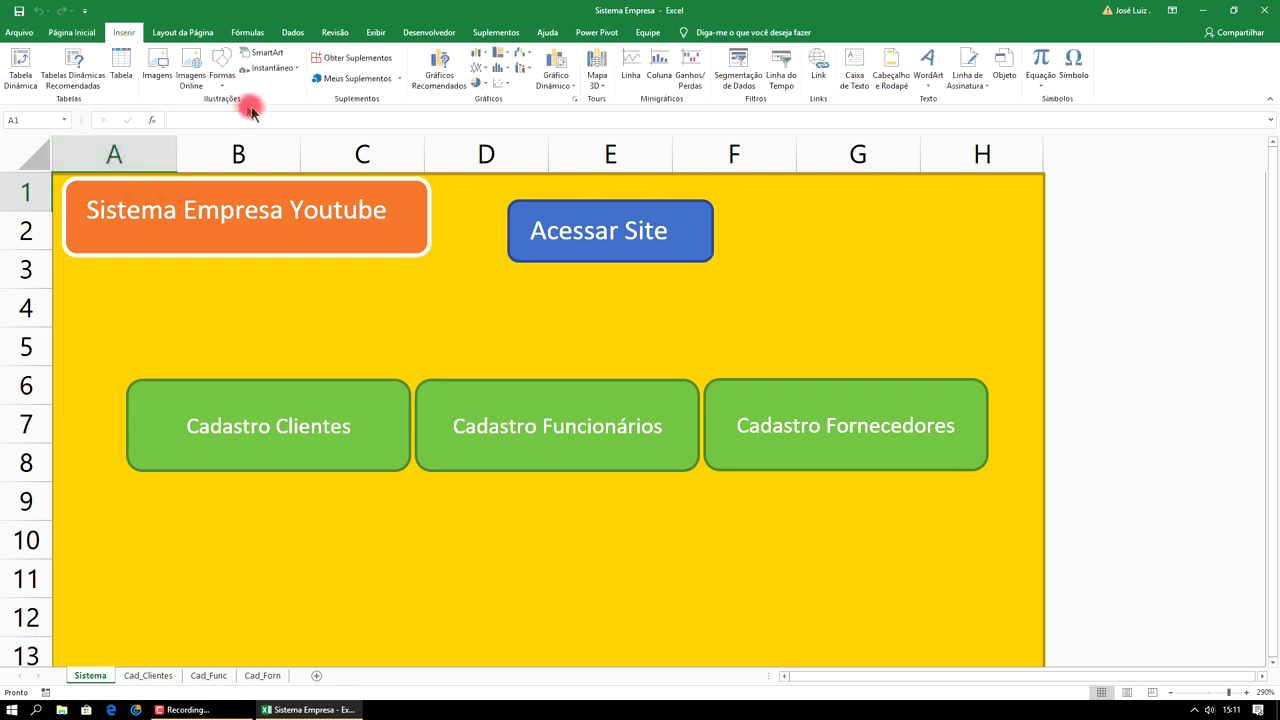
click(220, 80)
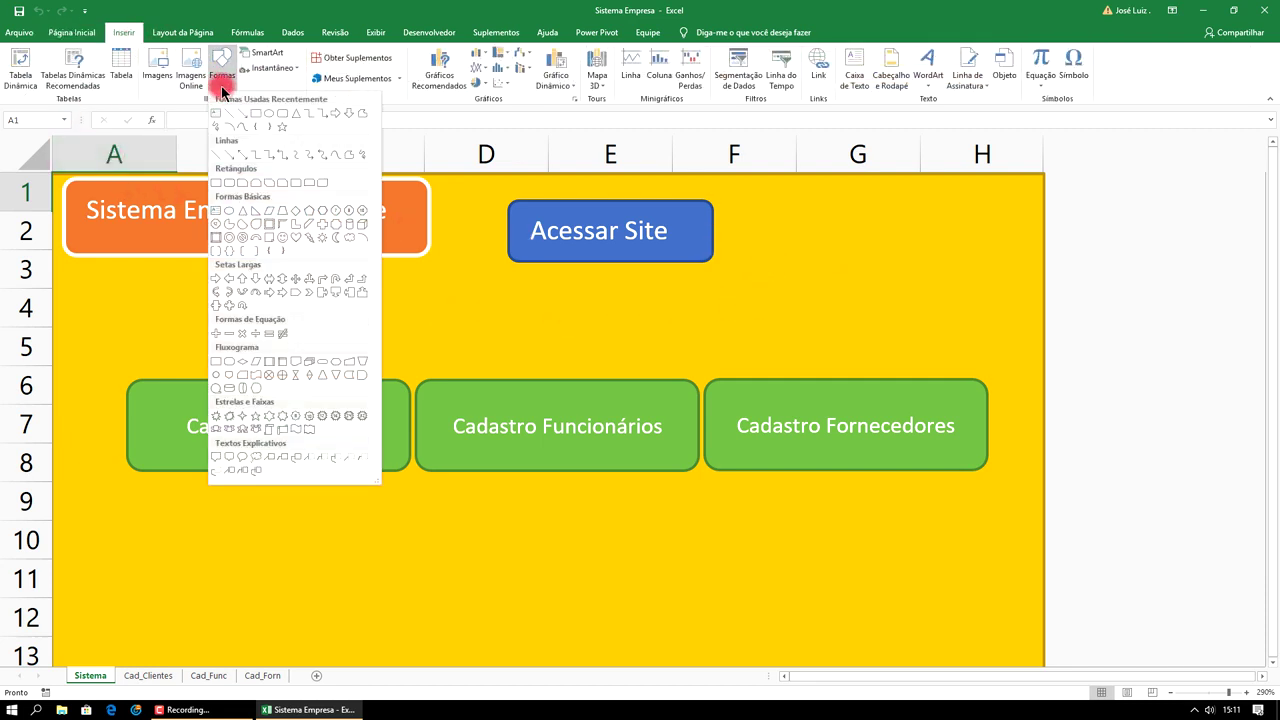
click(285, 118)
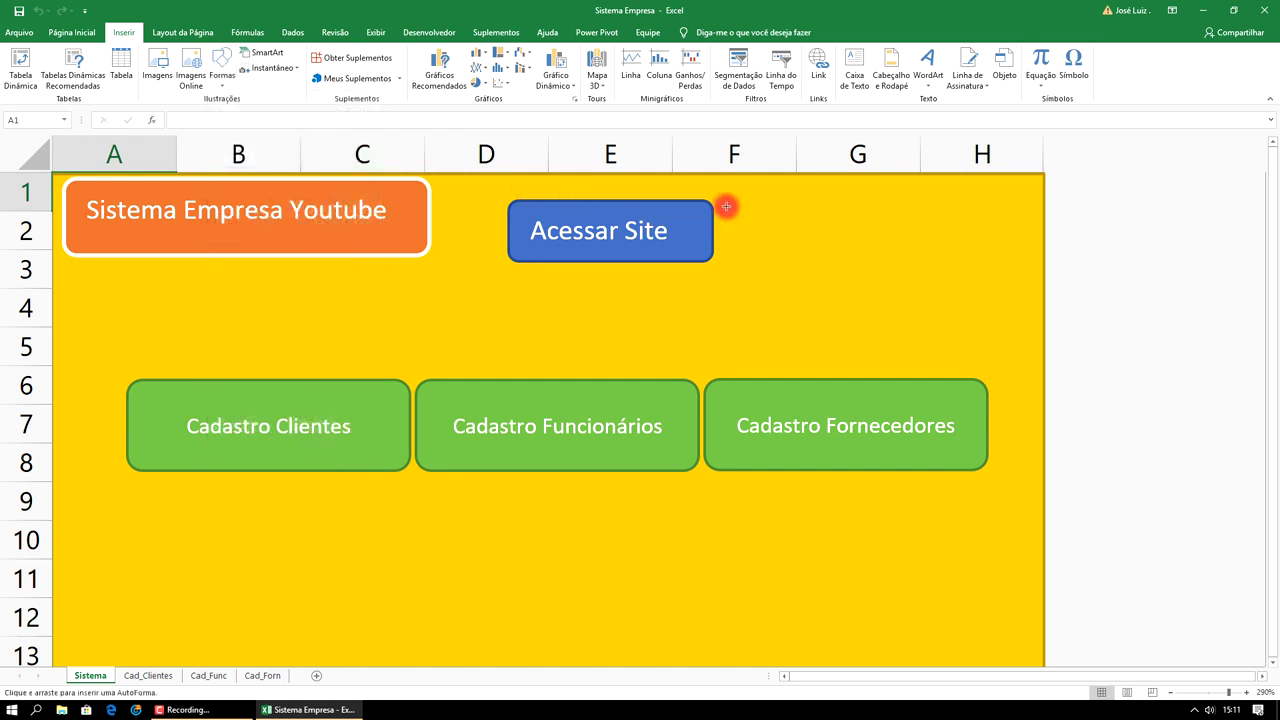
mouse_move(723, 202)
mouse_down()
mouse_move(827, 267)
mouse_move(952, 272)
mouse_up()
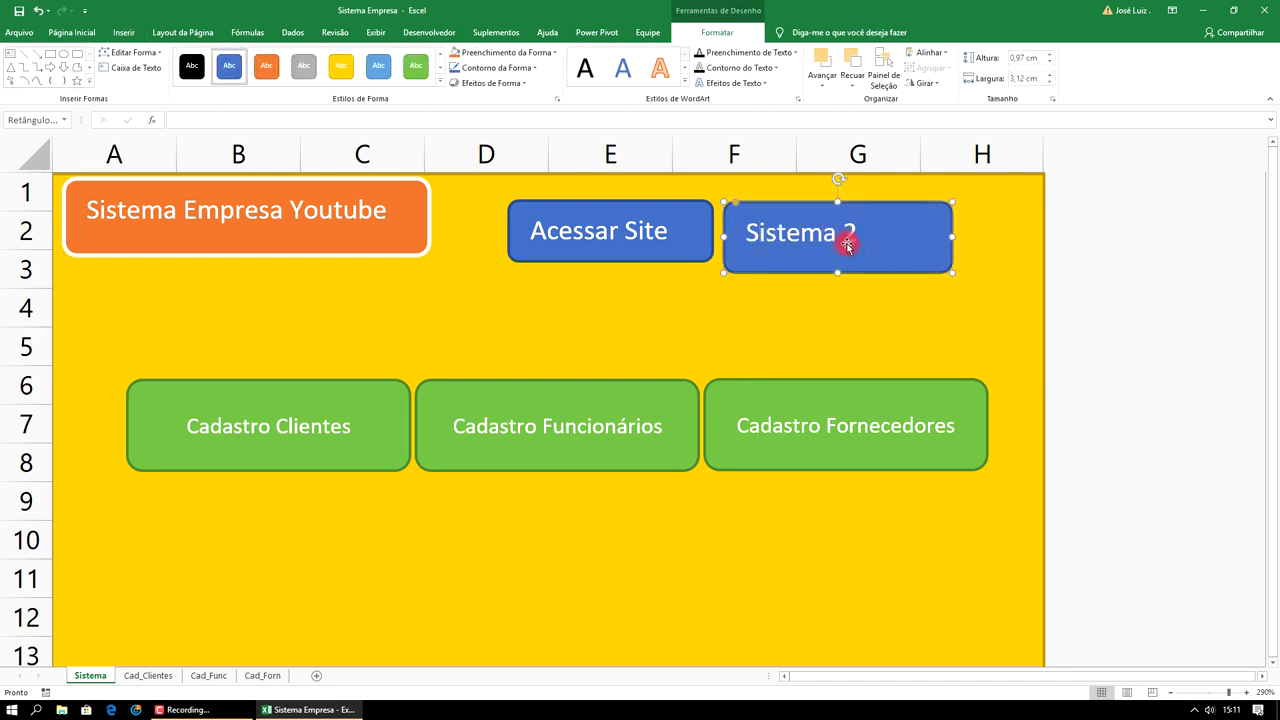
Hyperlink the Sistema 2 button to Sistema Empresa 2.xlsx from the recent files list.
click(890, 259)
right_click(890, 259)
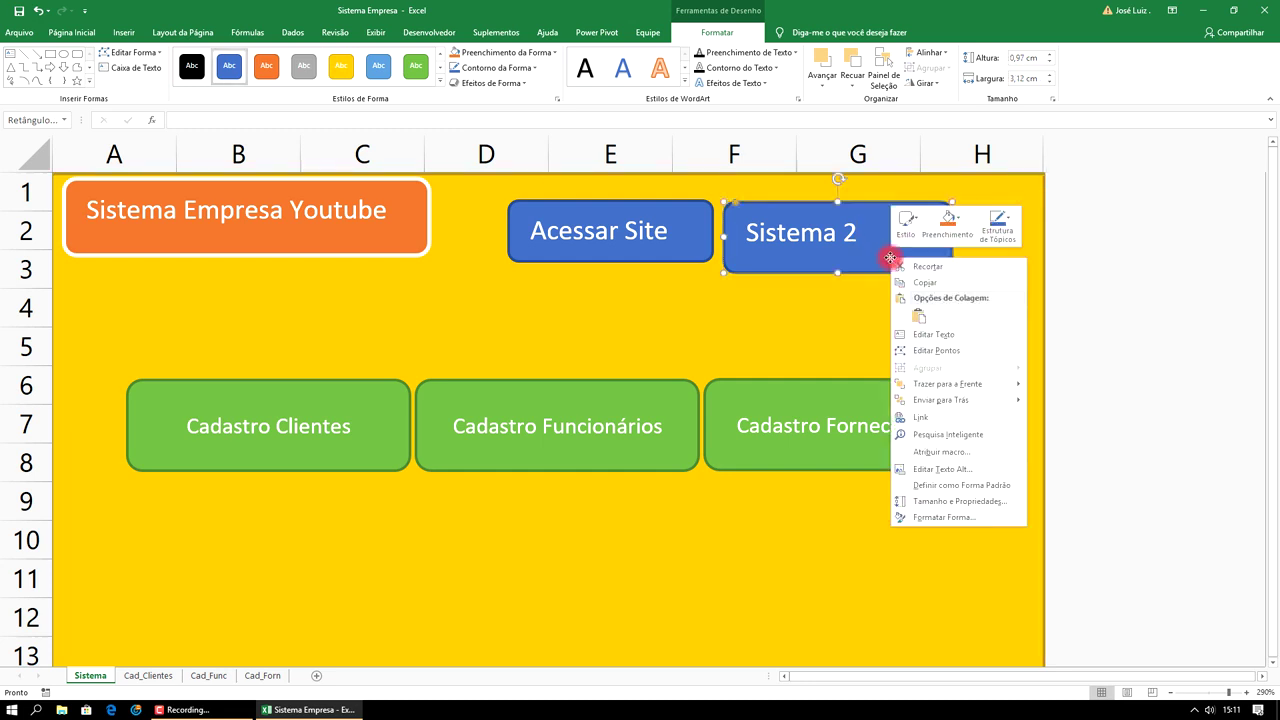
click(928, 418)
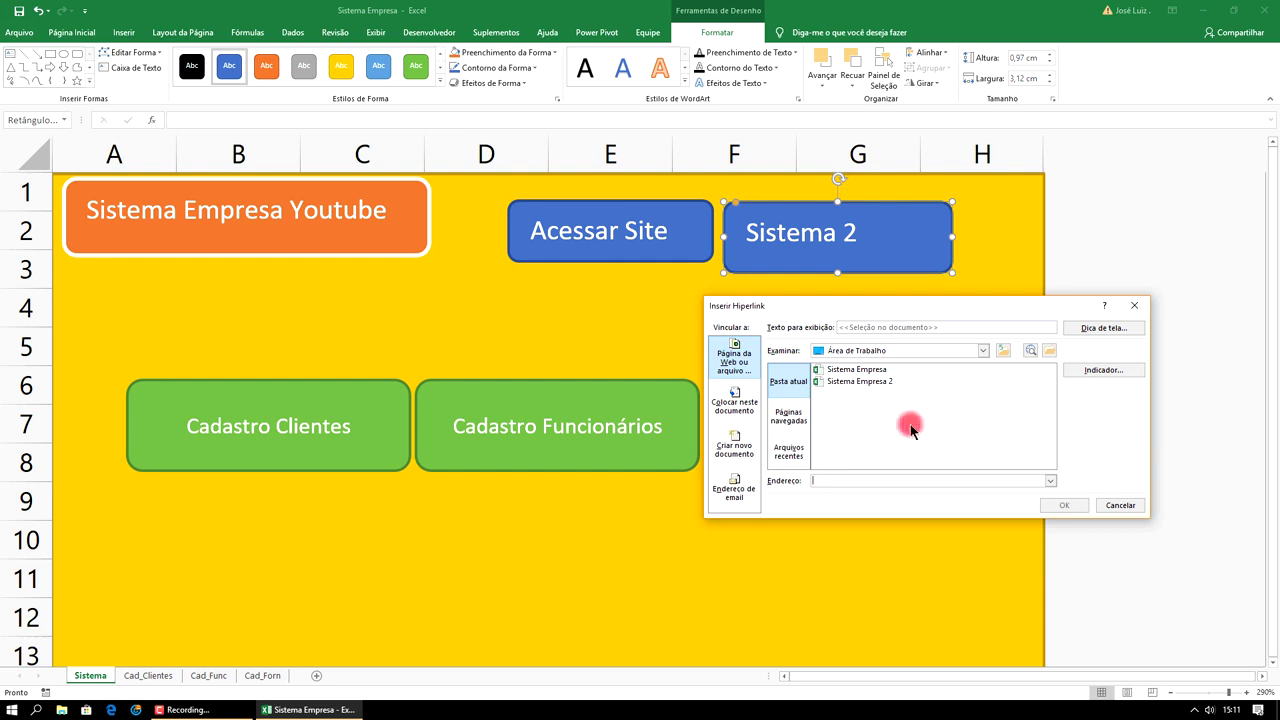
click(796, 458)
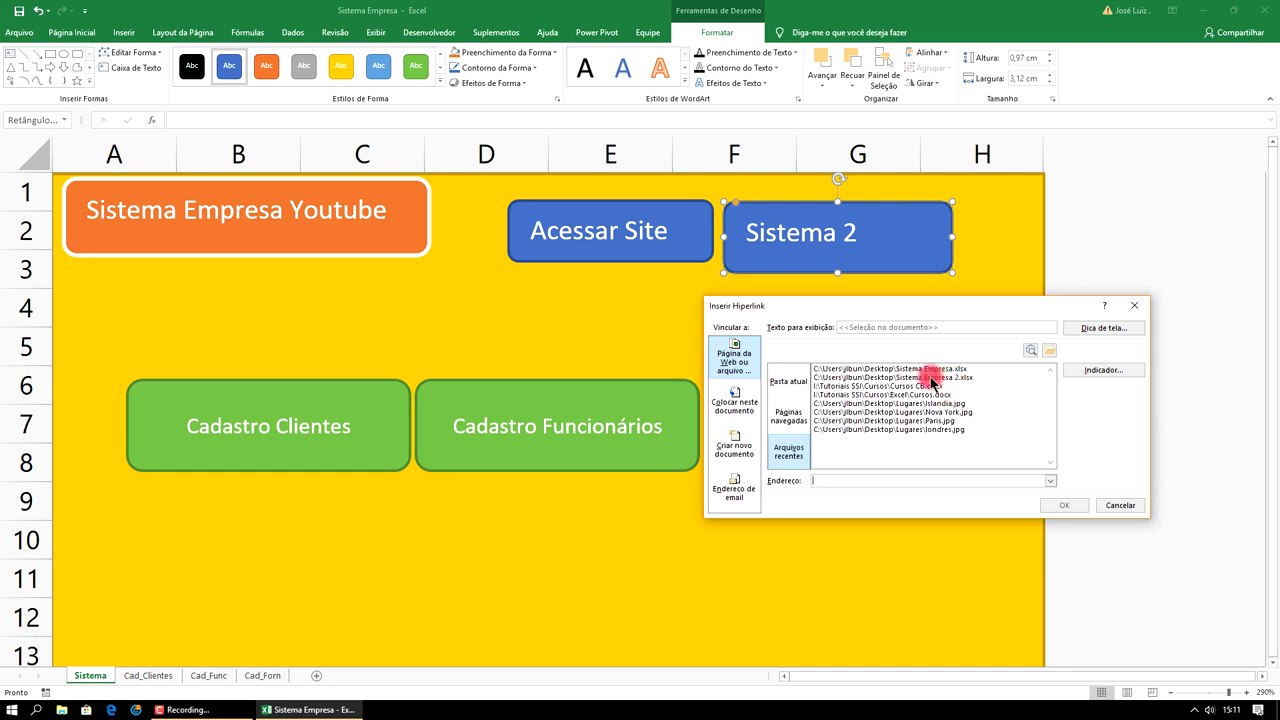
click(930, 378)
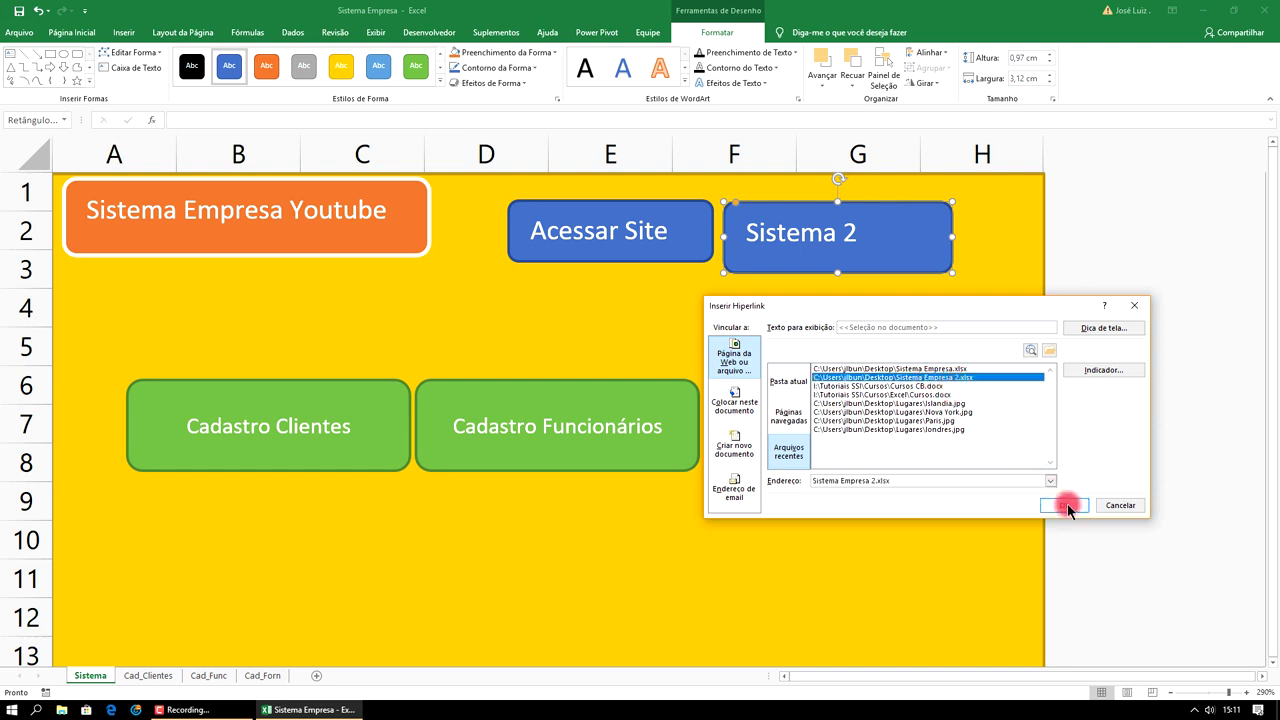
click(1066, 506)
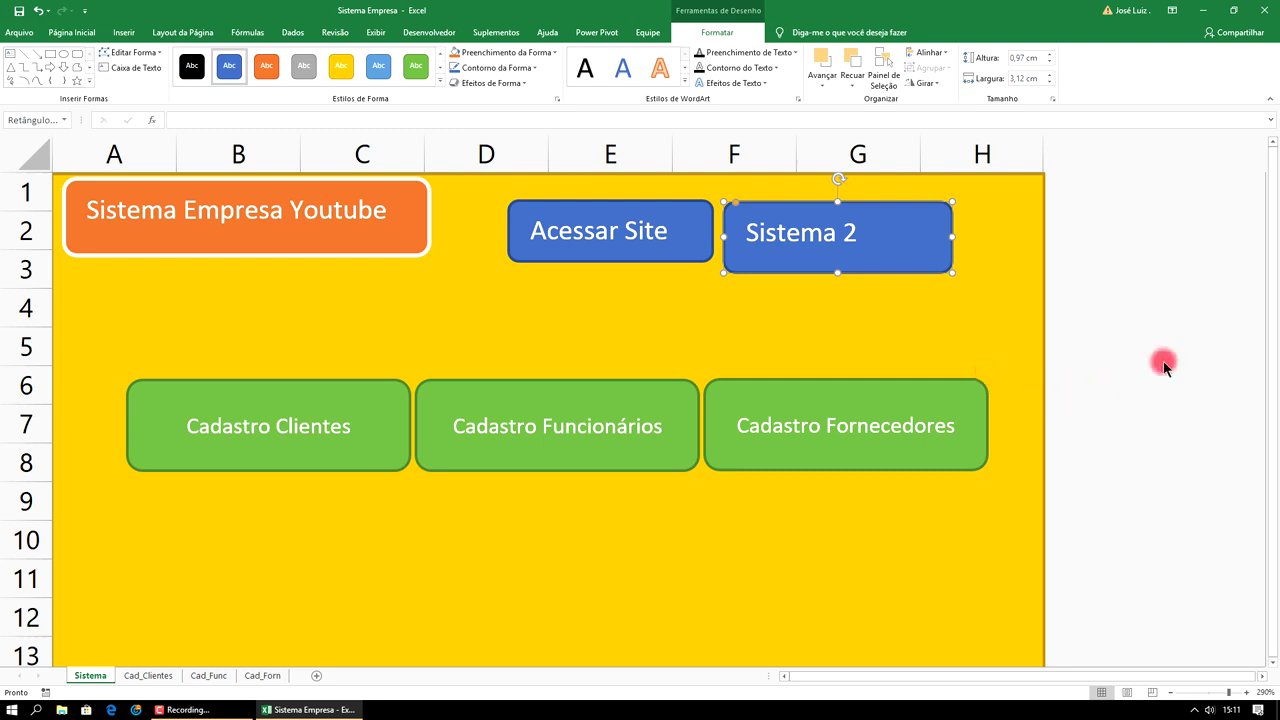
click(757, 340)
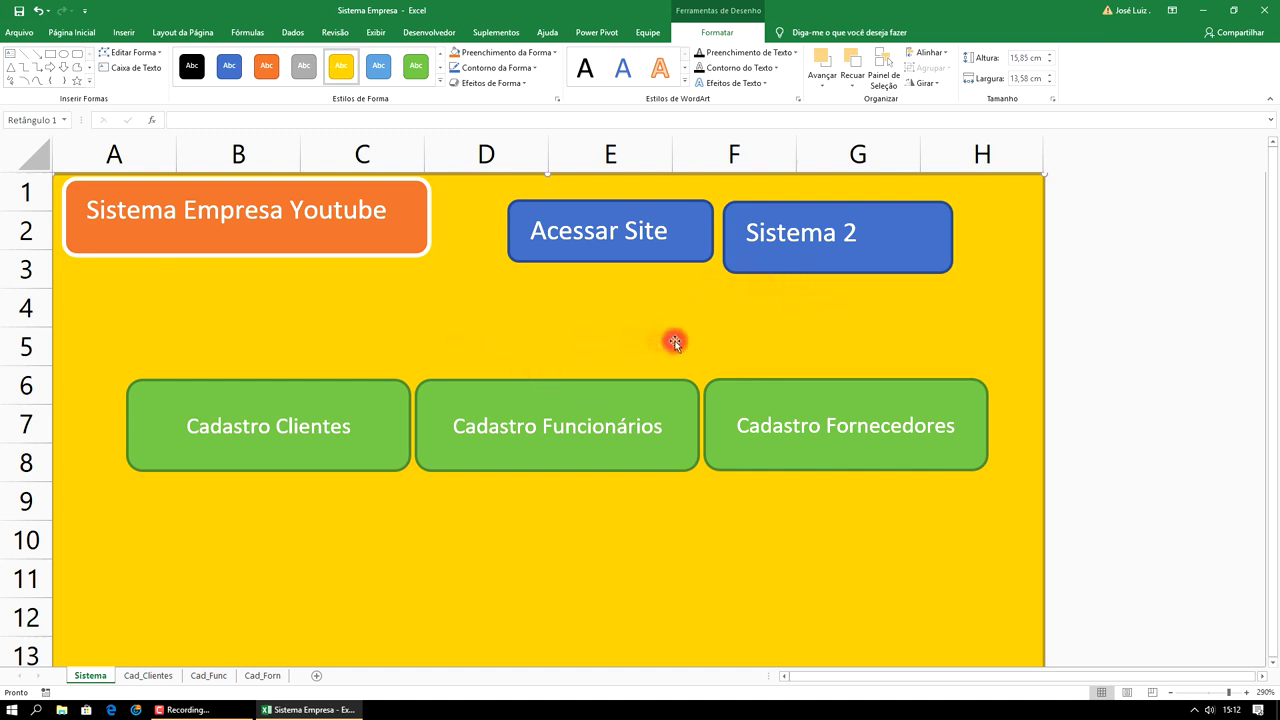
Follow the Sistema 2 link to open the black Sistema Empresa 2 dashboard.
click(892, 252)
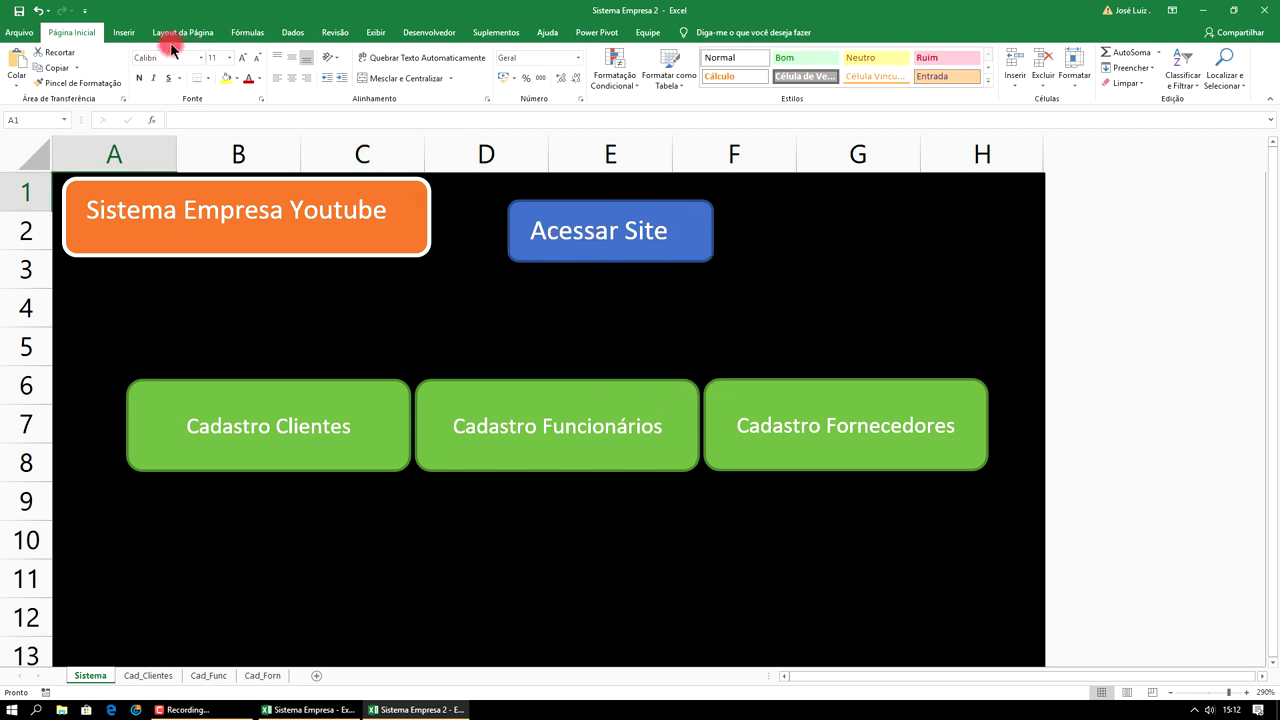
click(123, 32)
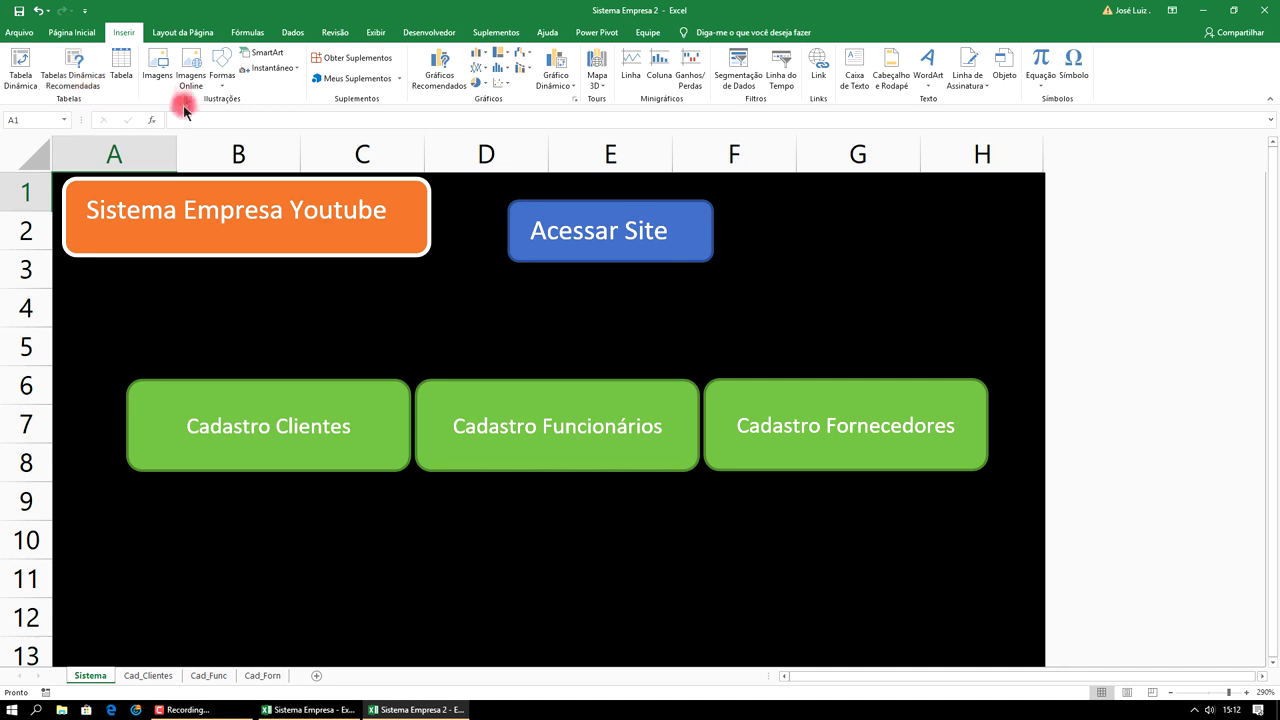
Draw a Sistema Principal rectangle button right of Acessar Site, sized to match it.
click(222, 68)
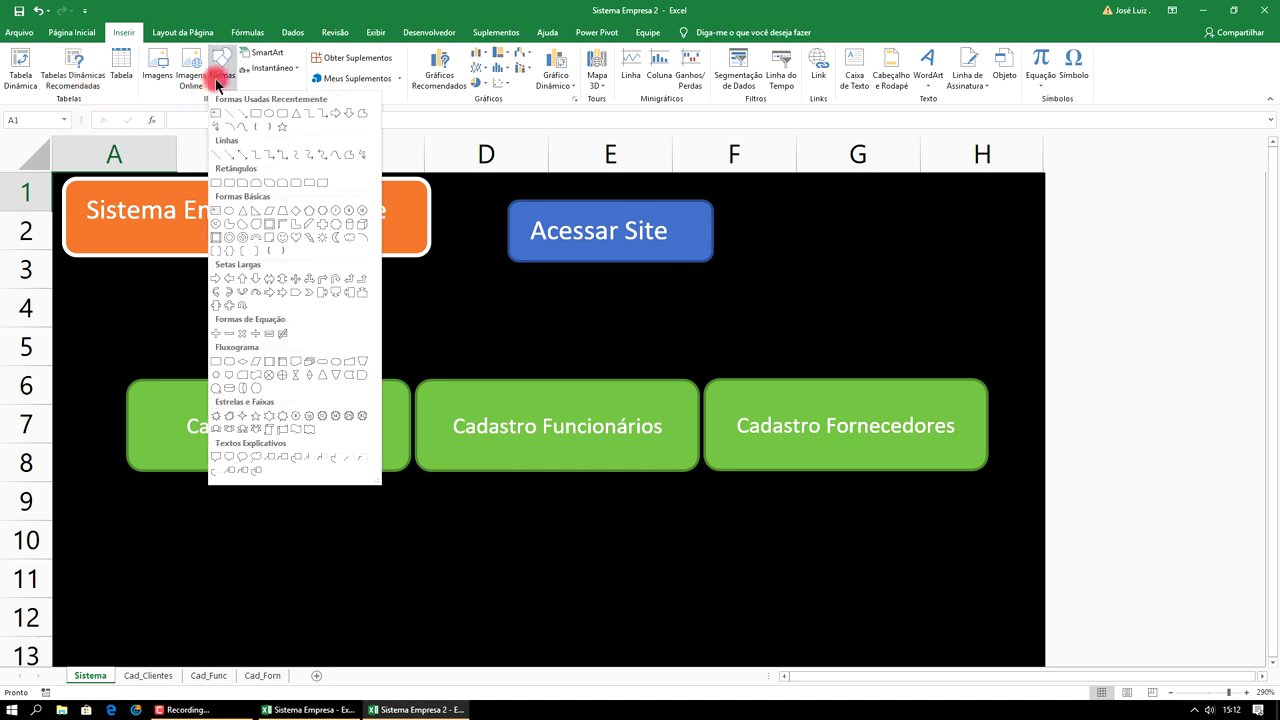
click(284, 114)
drag(741, 206, 907, 270)
text(Sistema Pr)
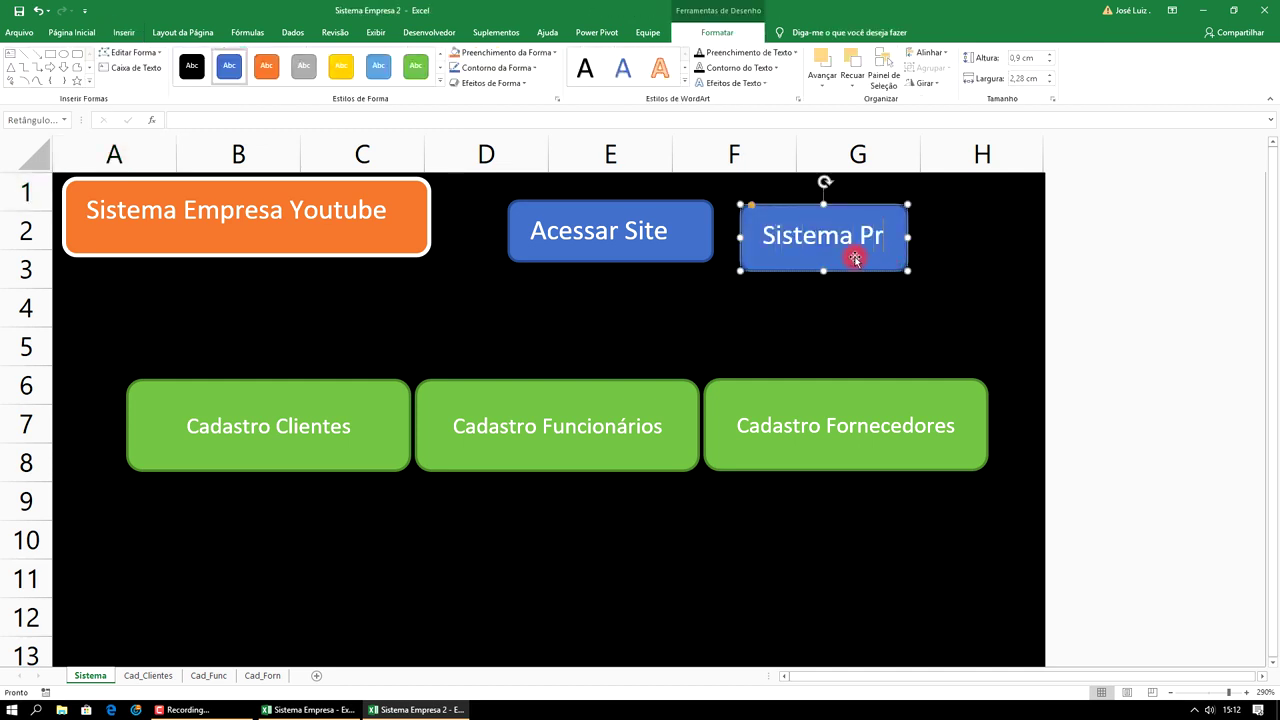
text(in)
drag(907, 268, 966, 299)
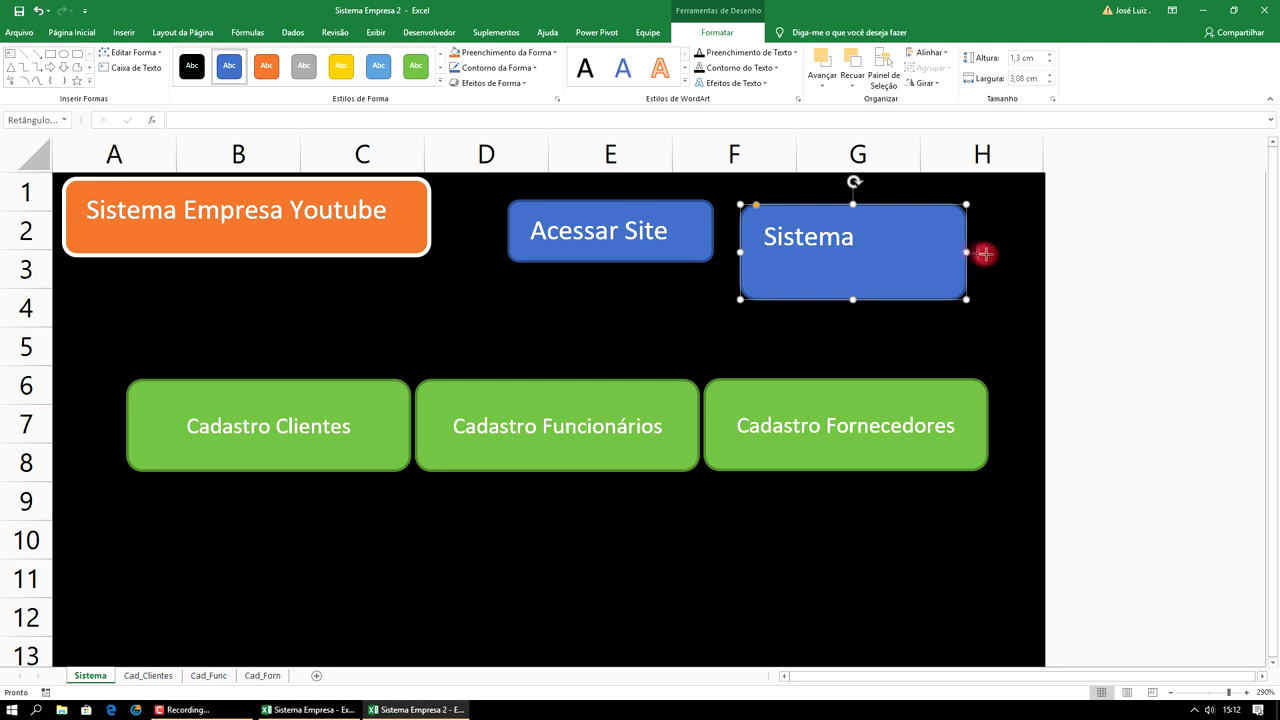
drag(966, 253, 990, 253)
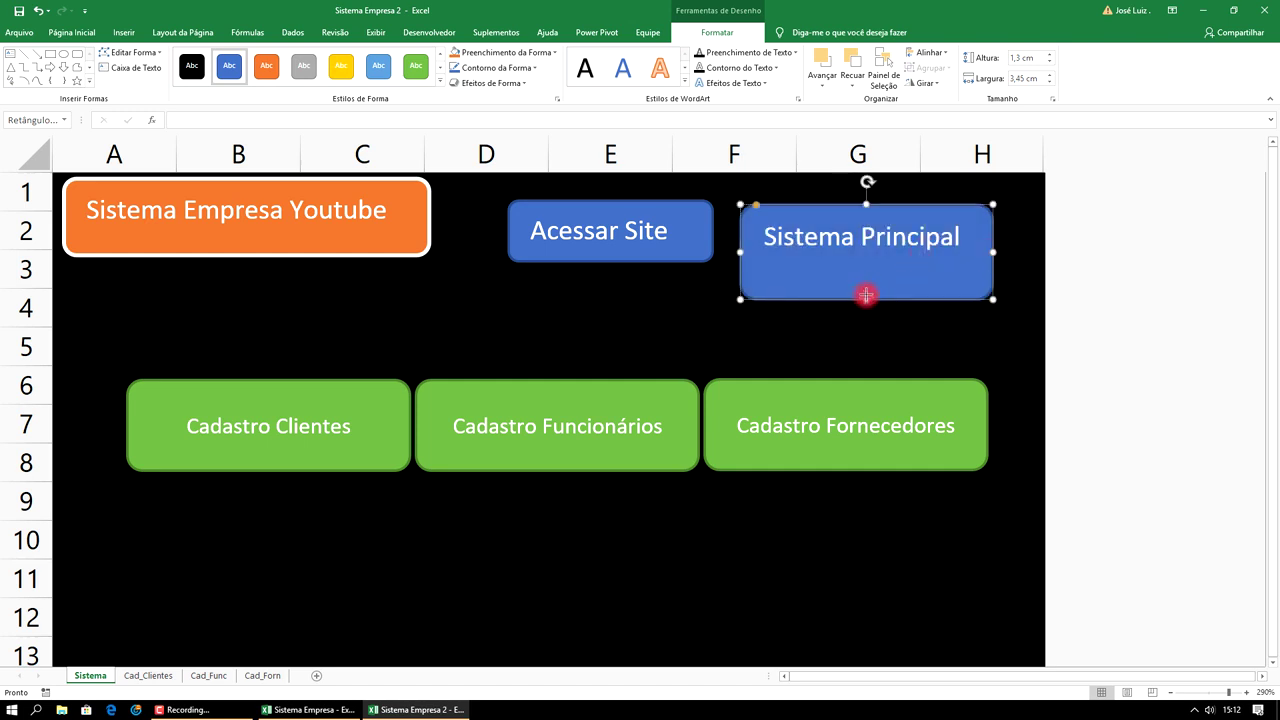
drag(866, 298, 870, 266)
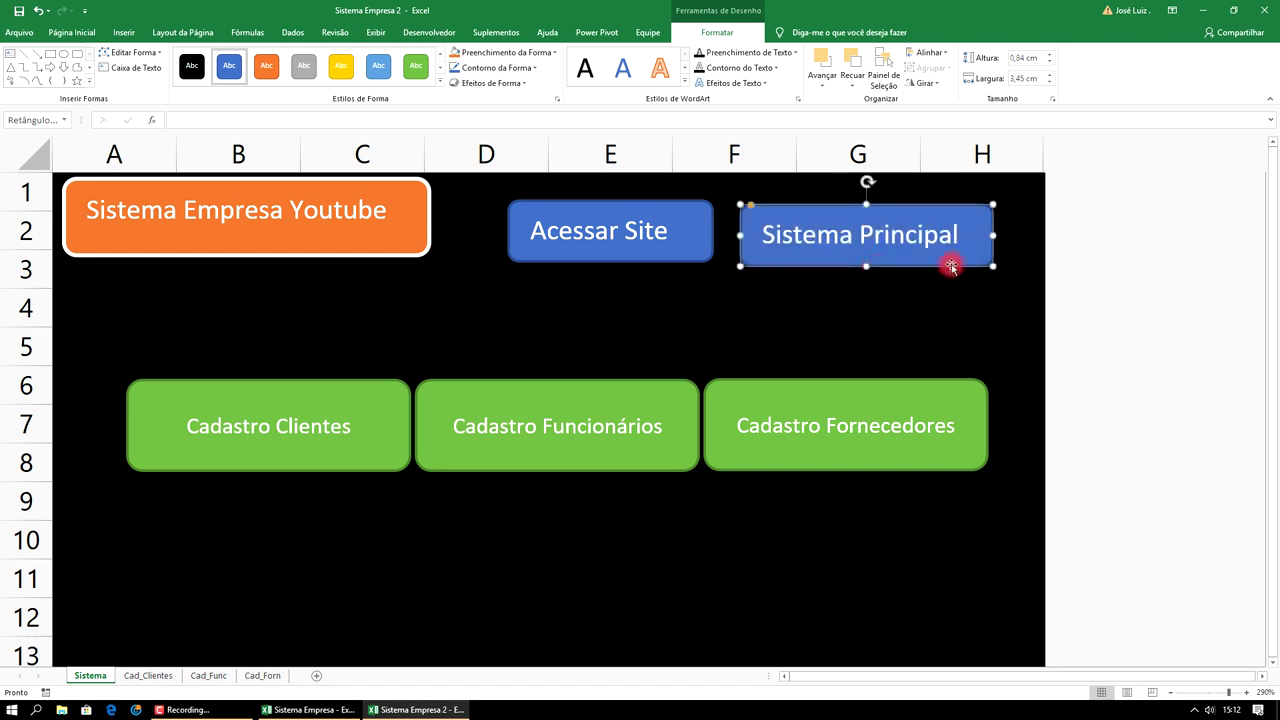
Hyperlink Sistema Principal to Sistema Empresa.xlsx from recent files, then return to the yellow workbook.
right_click(952, 265)
click(980, 408)
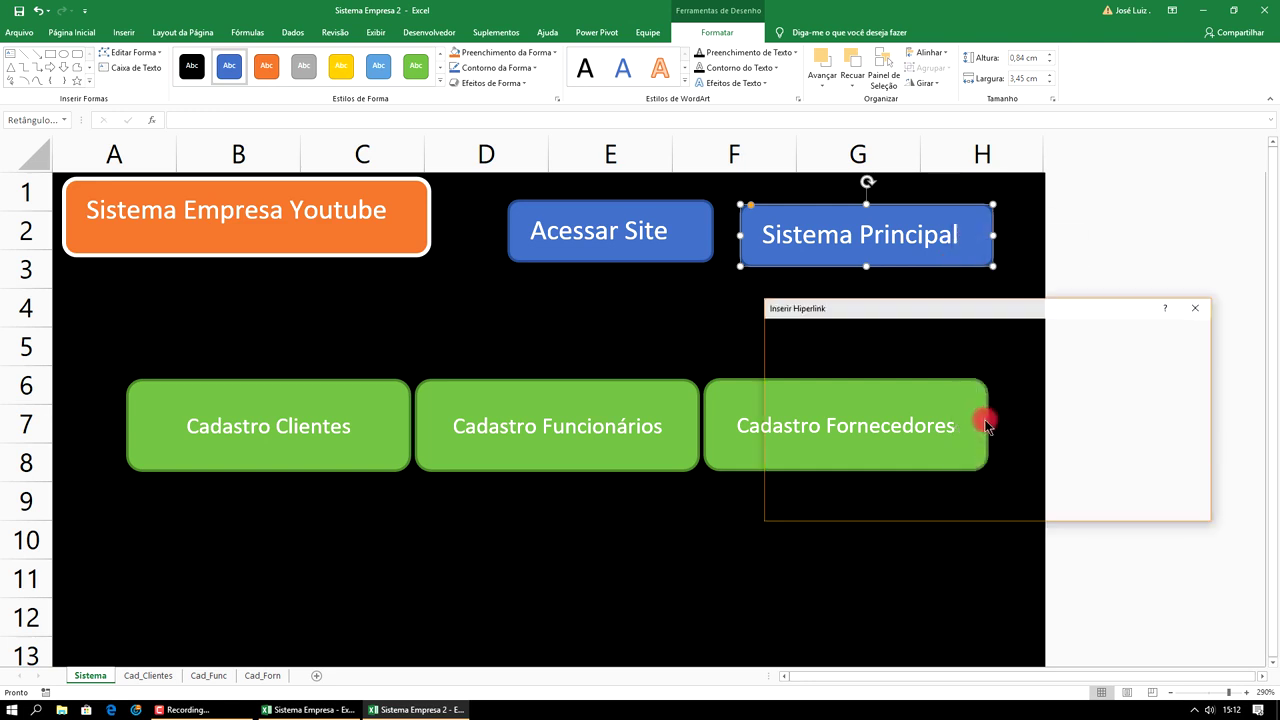
click(852, 455)
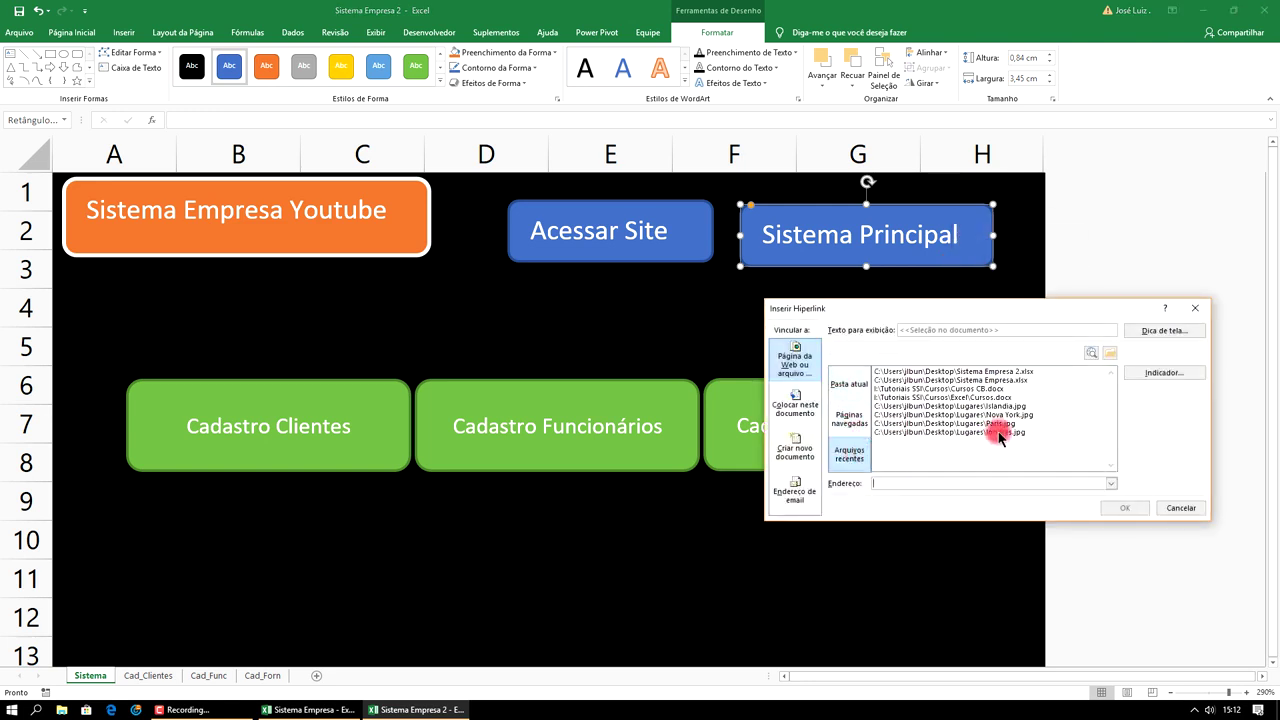
click(1016, 382)
click(1122, 507)
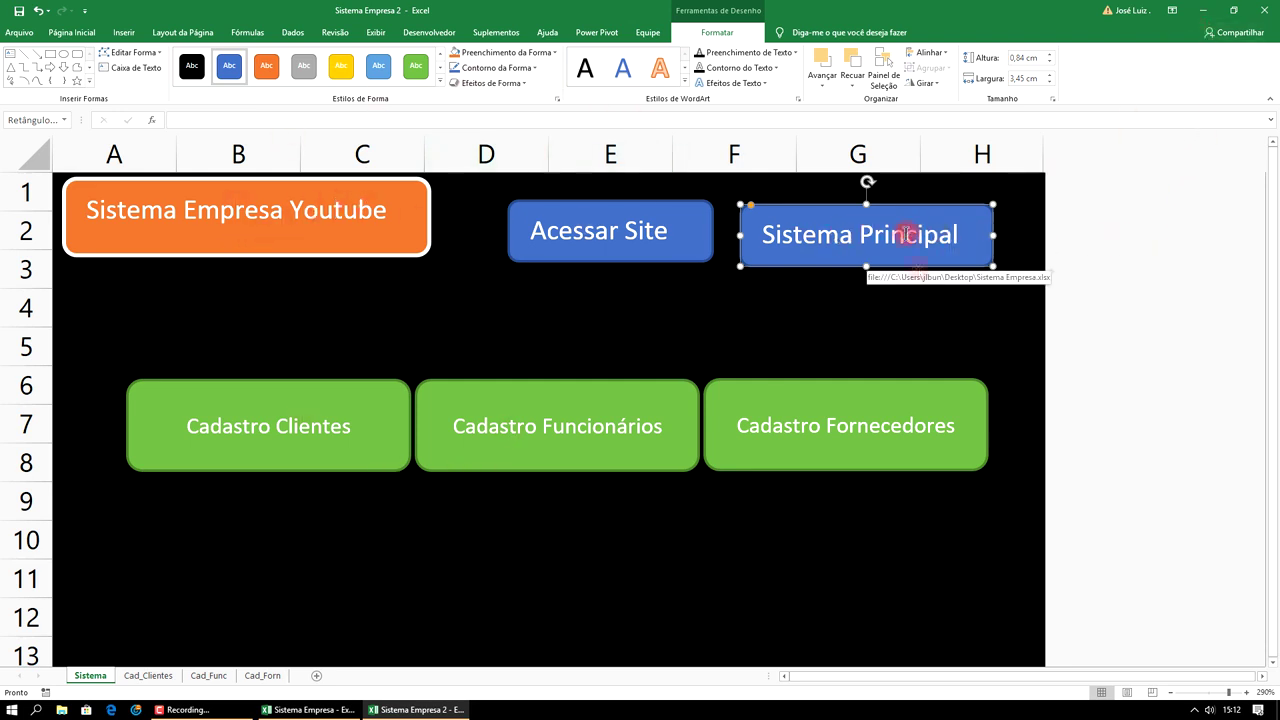
click(904, 326)
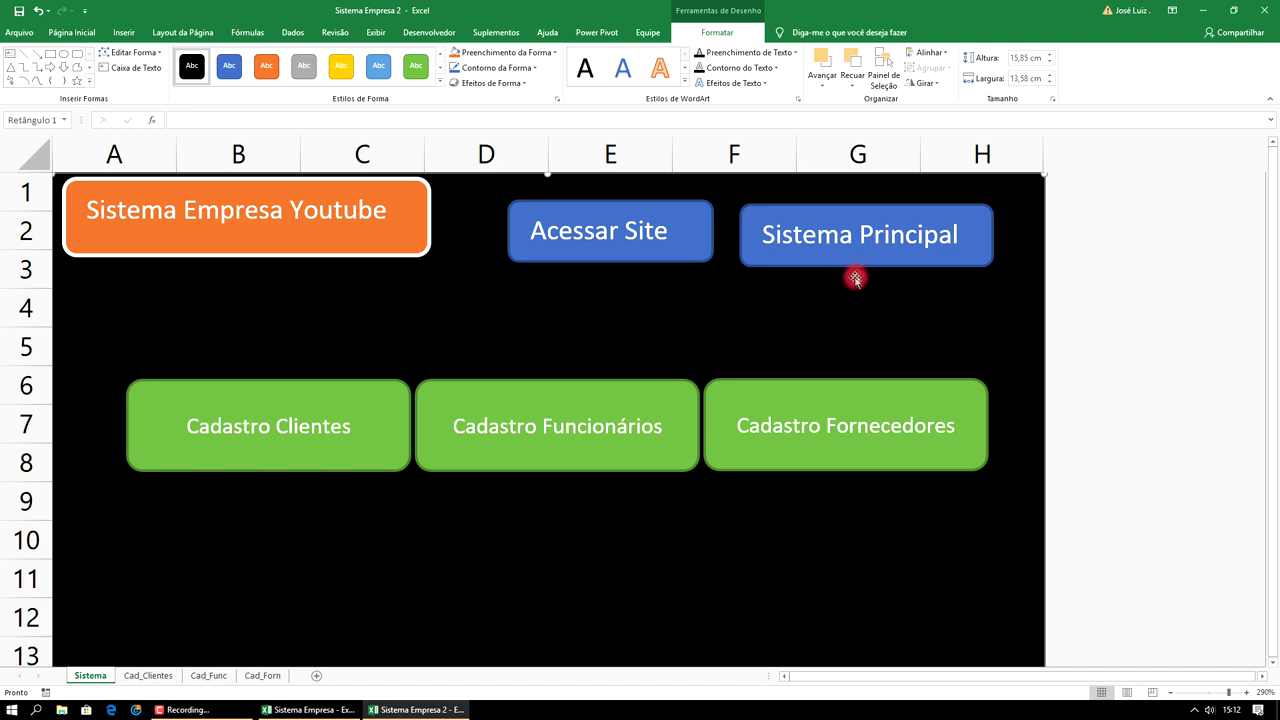
key(alt+Tab)
key(alt+Tab)
key(alt+Tab)
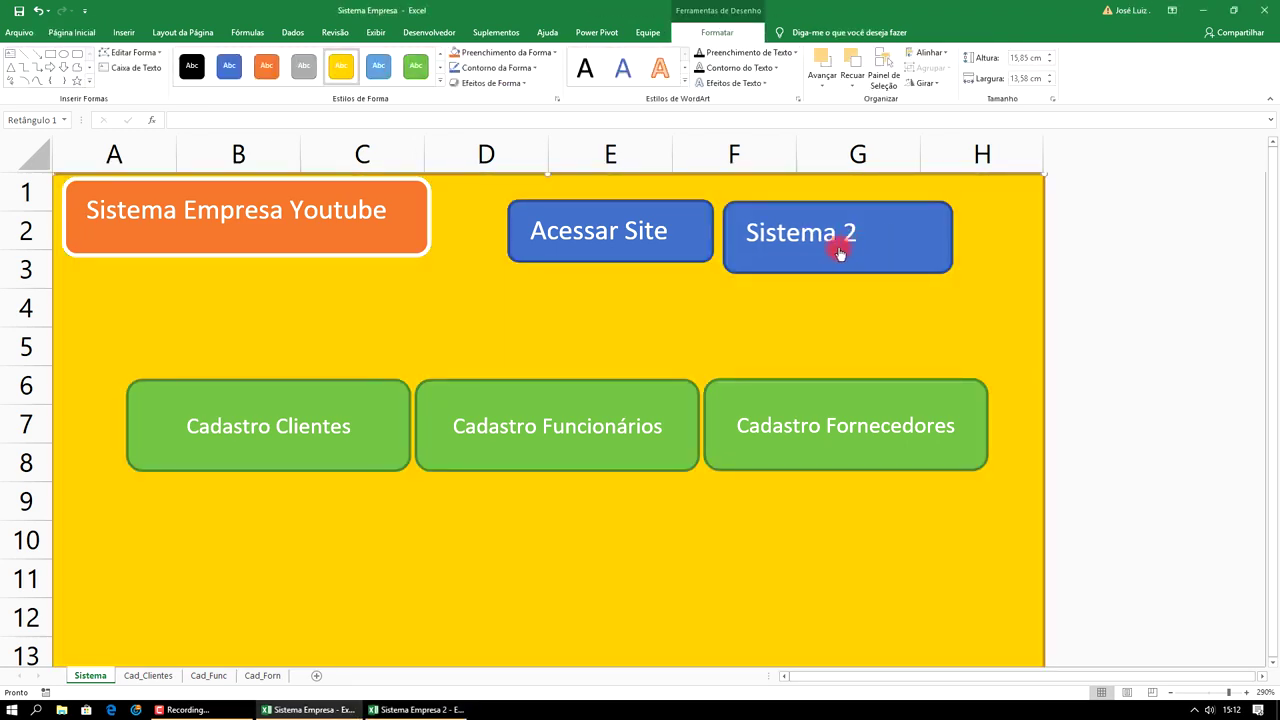
key(alt+Tab)
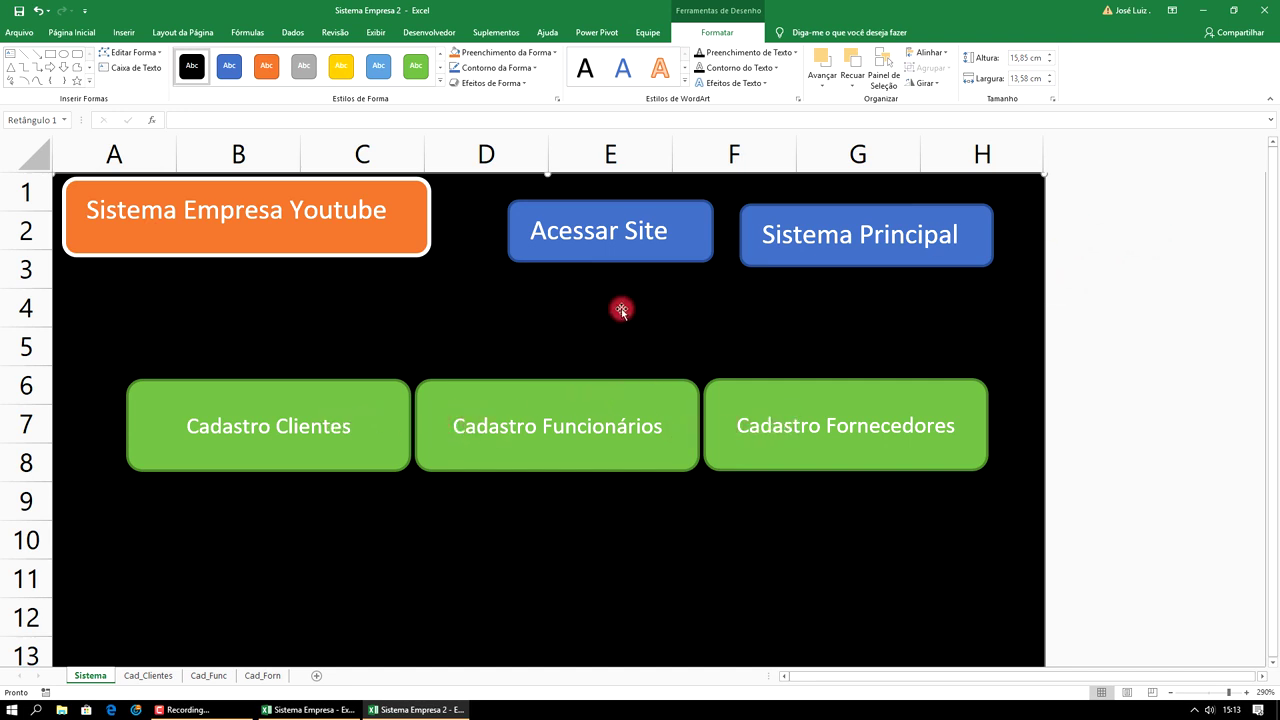
click(123, 32)
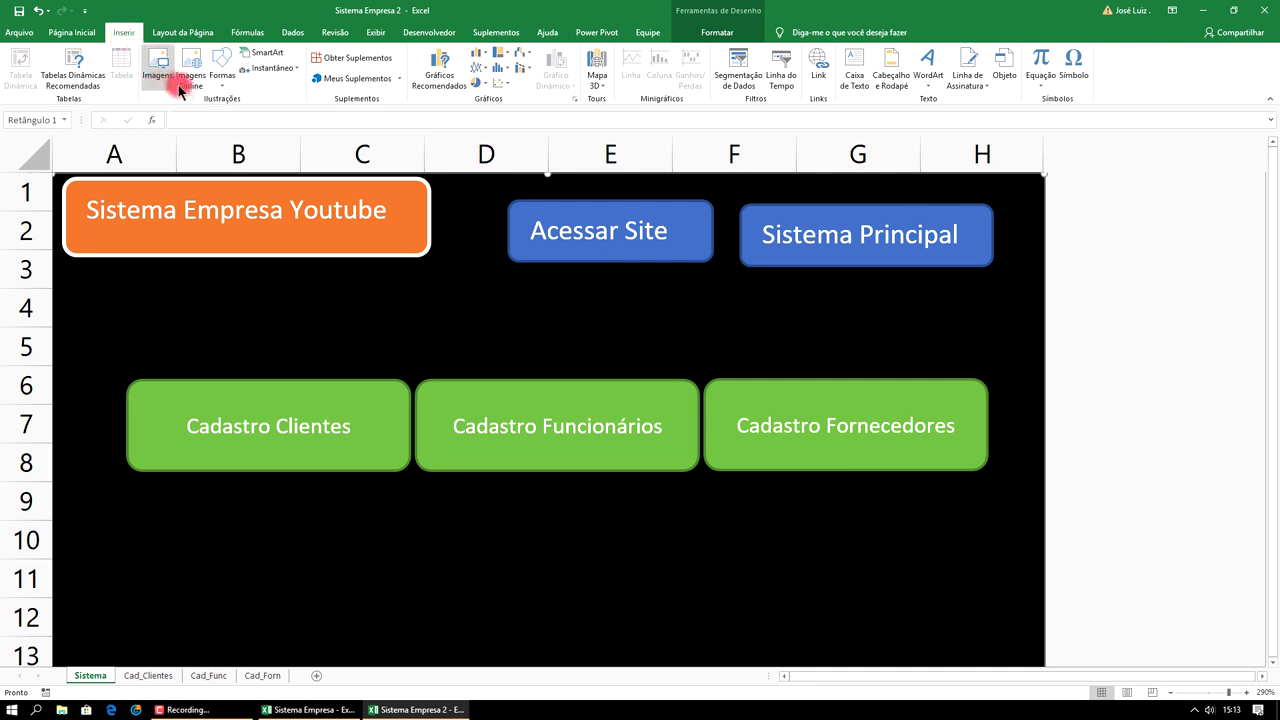
click(223, 85)
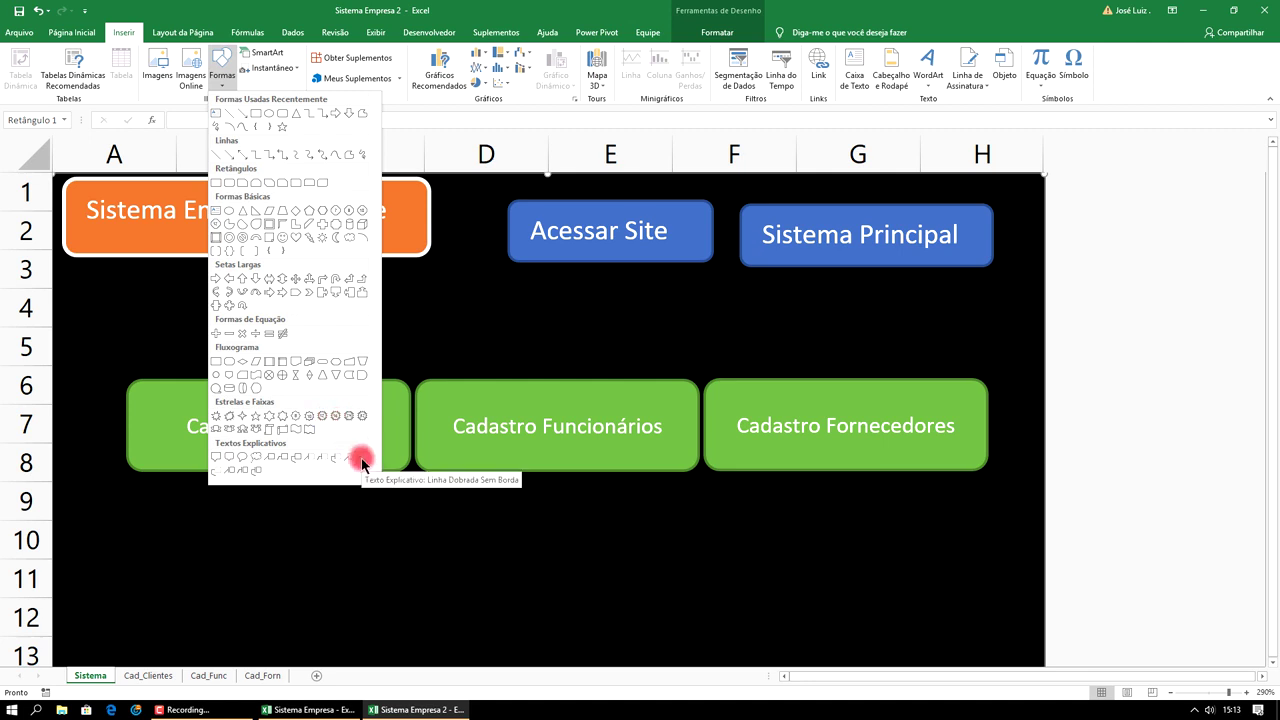
click(505, 522)
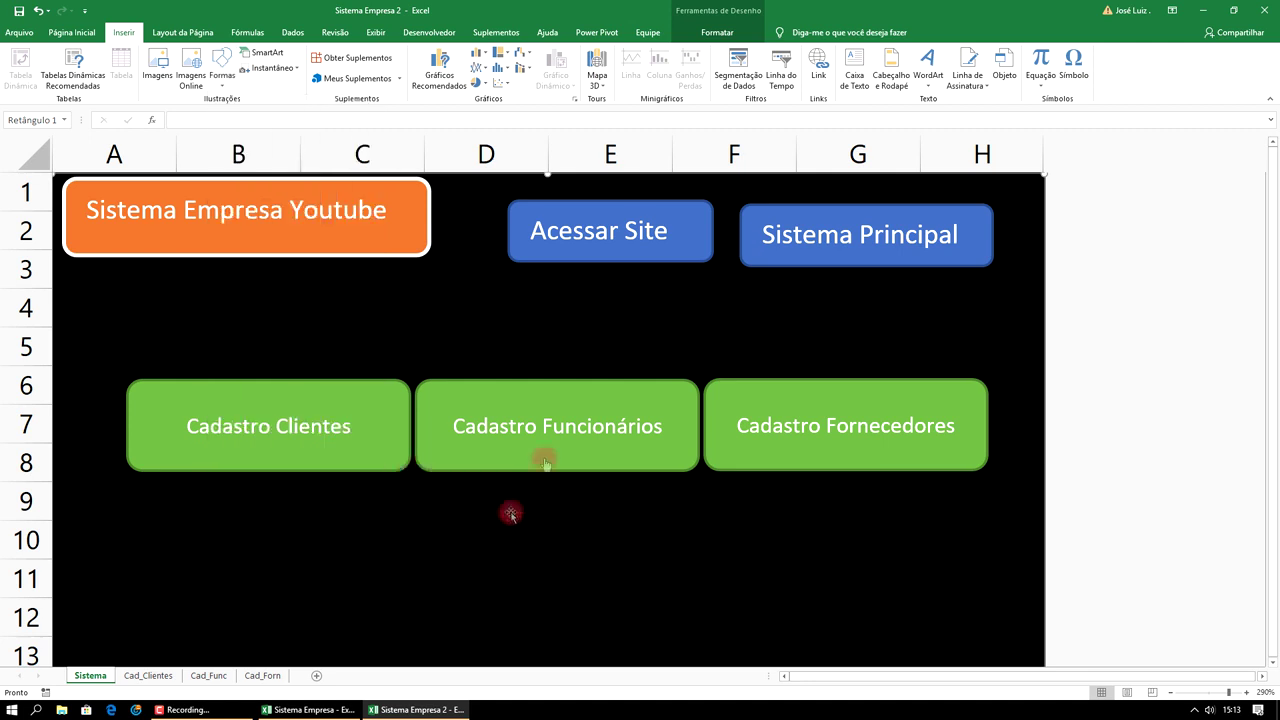